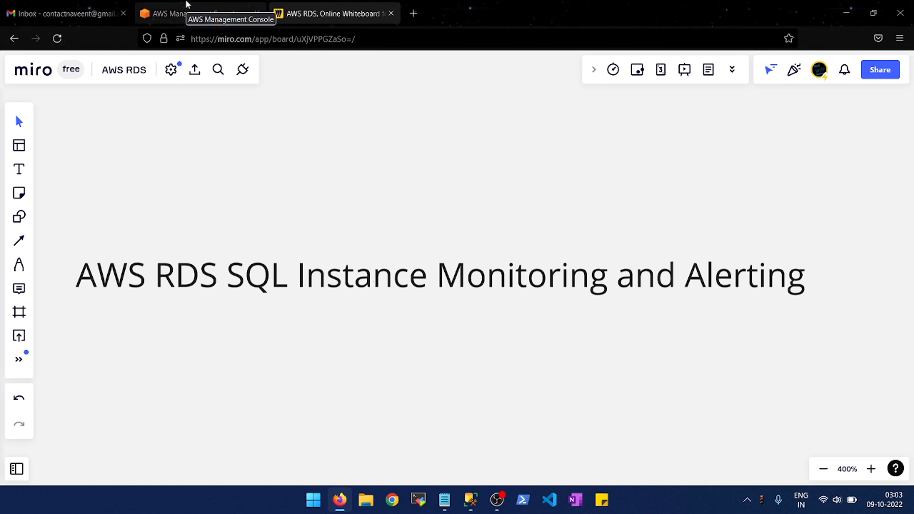
- Switch to the AWS Management Console and open the details of the RDS instance rds-sqlserver-db2 to its endpoint and port
click(187, 5)
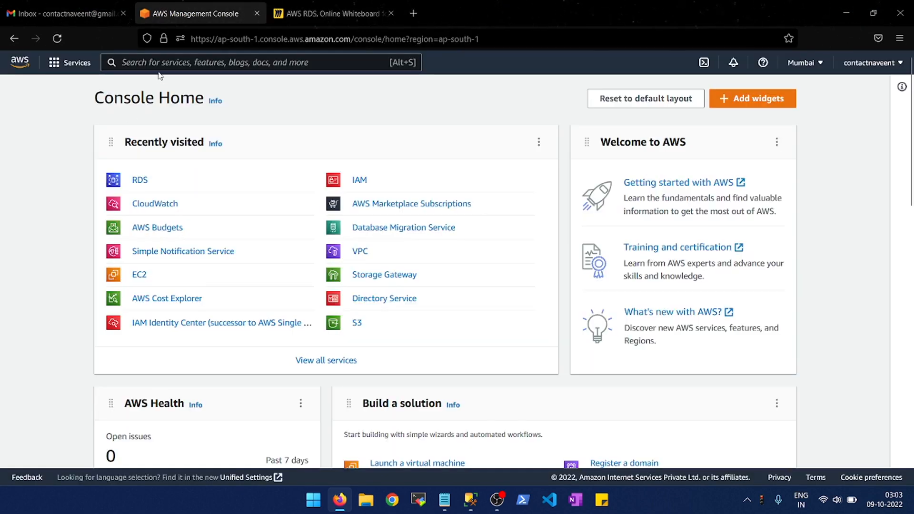
click(140, 181)
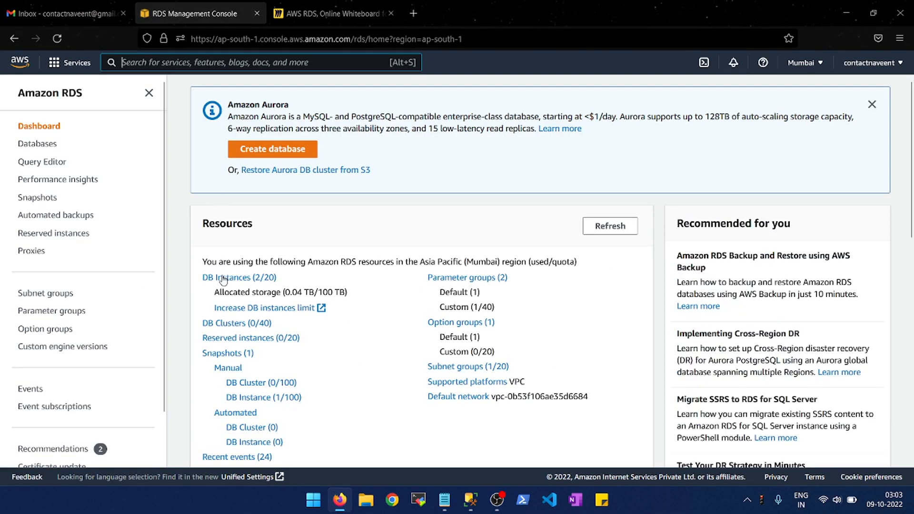
click(223, 278)
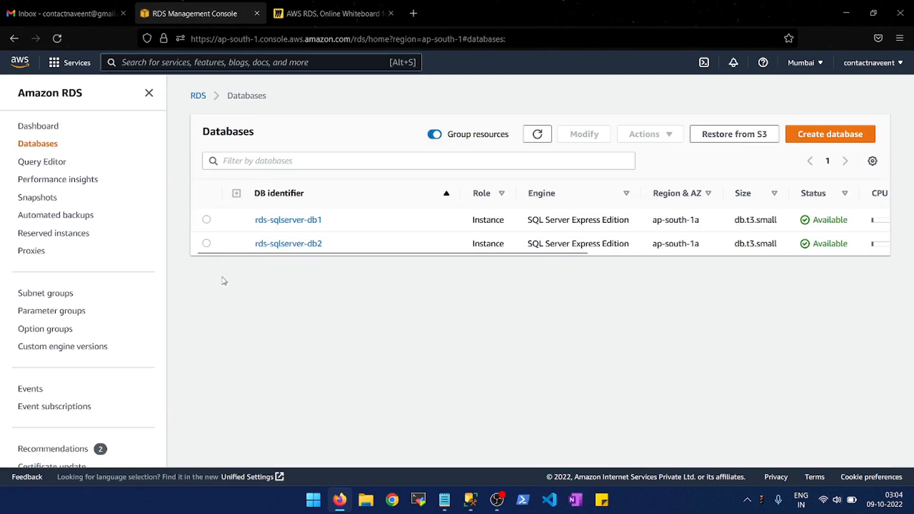
click(314, 249)
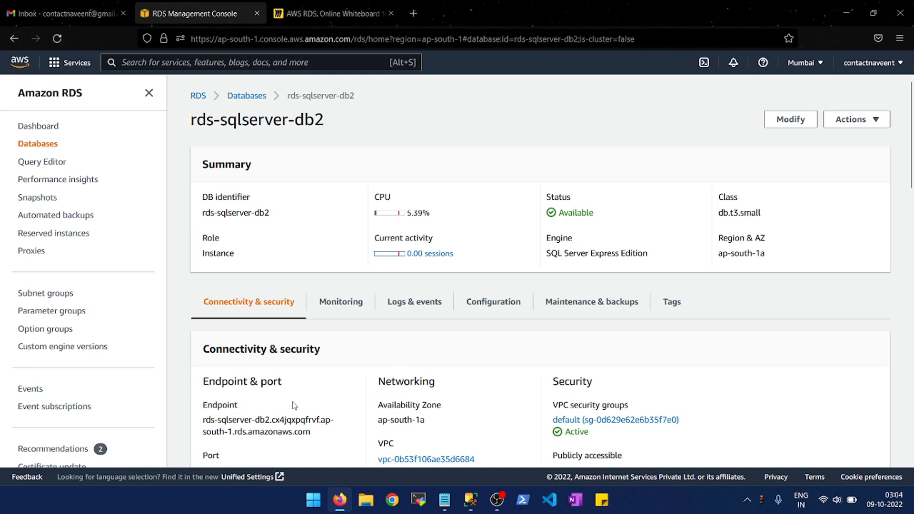
scroll(290, 412, down, 1)
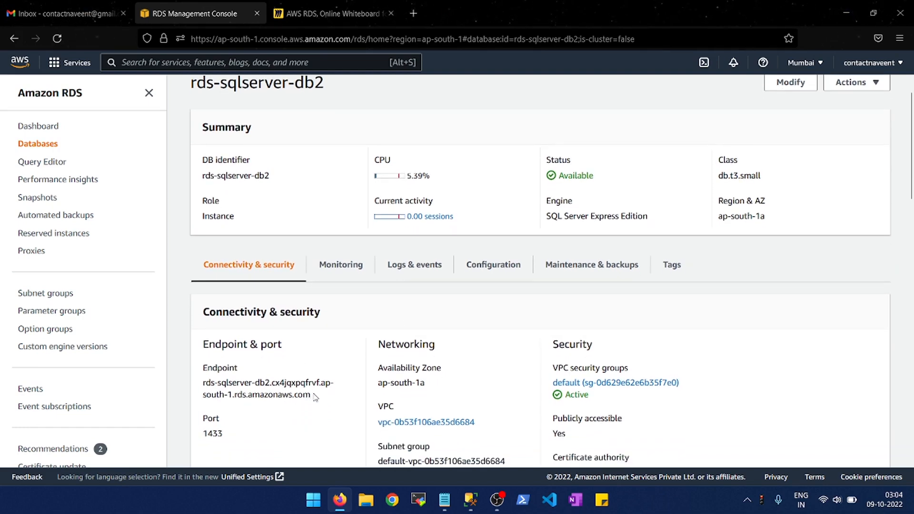
- Switch to SQL Server Management Studio, expand the connected RDS server's databases and select TechWithGeeks
click(465, 504)
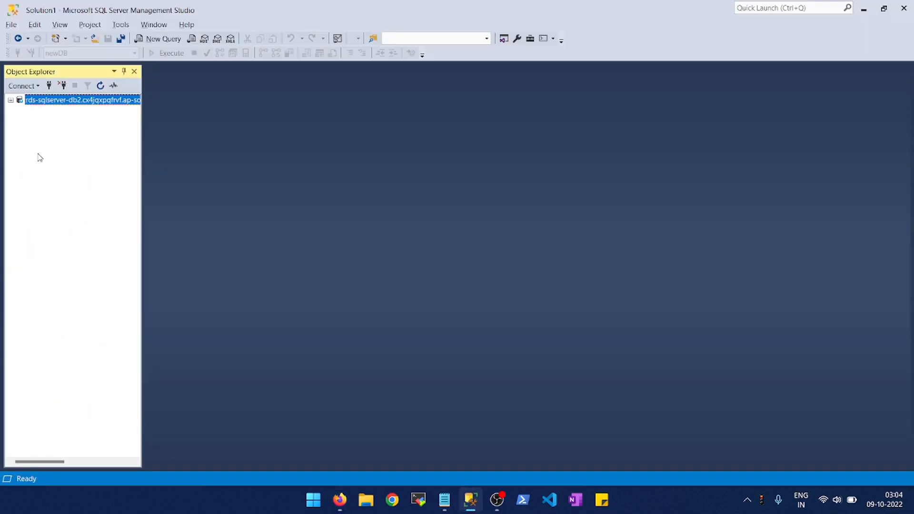
key(Right)
key(Down)
key(Right)
key(Down)
key(Down)
key(Down)
key(Down)
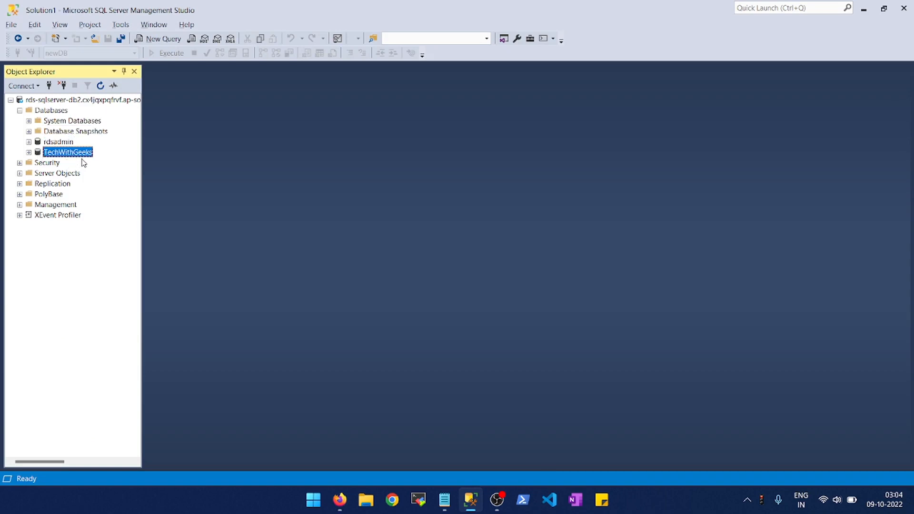
- Return to the RDS console in the browser and examine the CloudWatch monitoring graphs of rds-sqlserver-db2
key(alt+Tab)
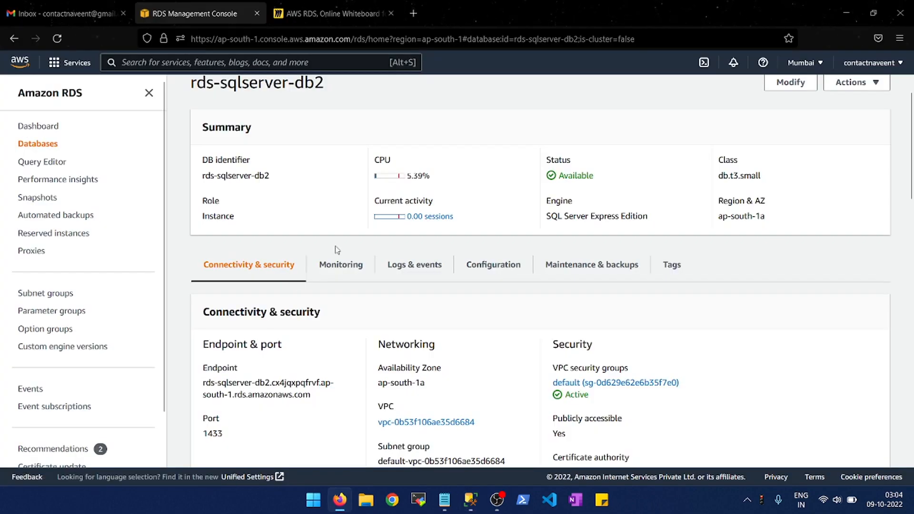
scroll(337, 250, up, 2)
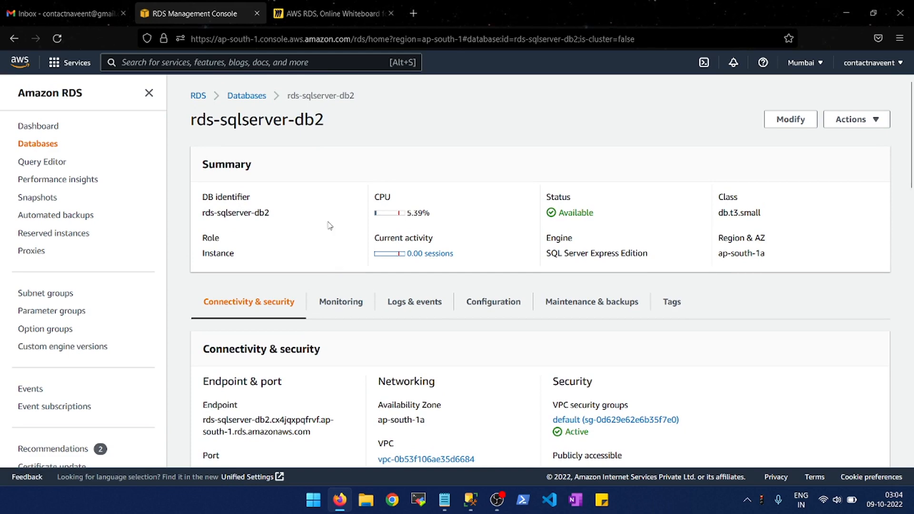
click(340, 303)
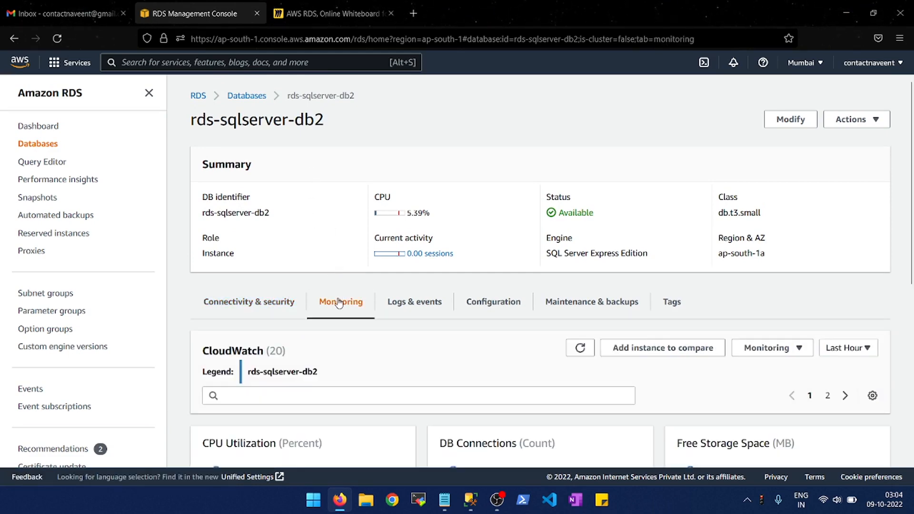
scroll(340, 303, down, 3)
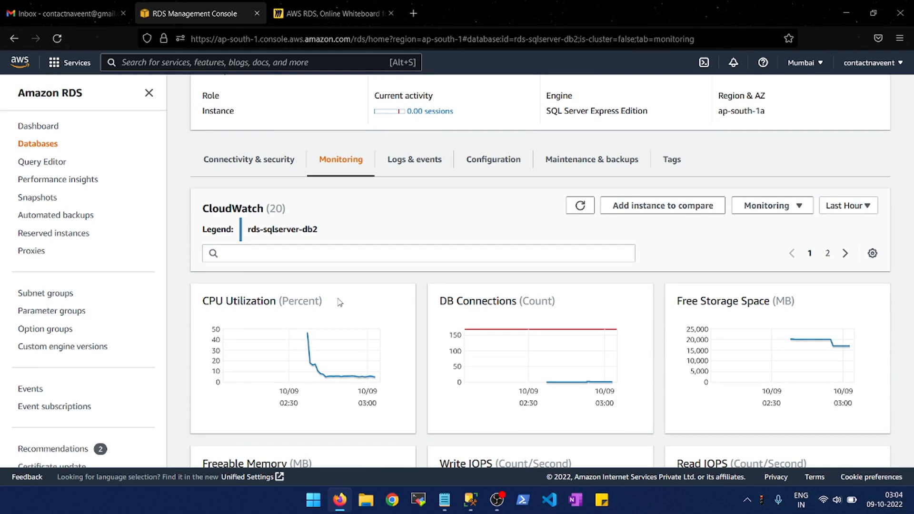
scroll(340, 303, down, 1)
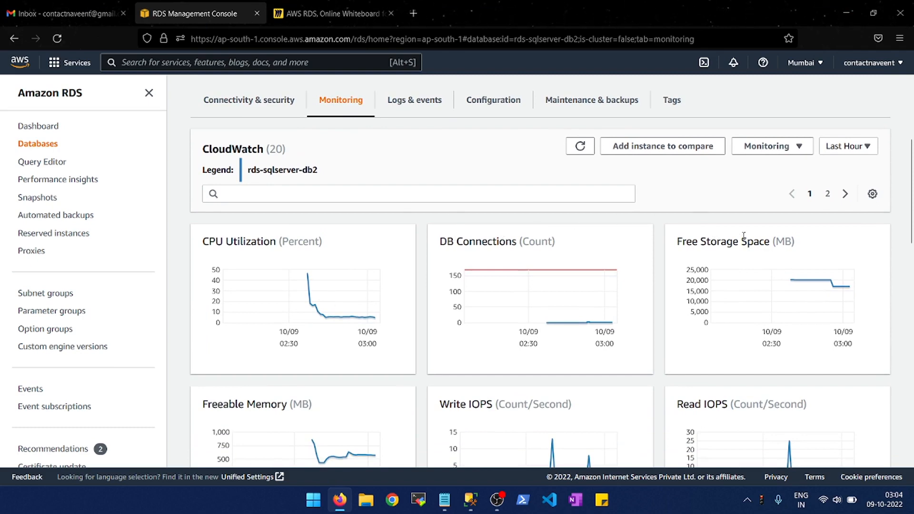
scroll(719, 239, down, 3)
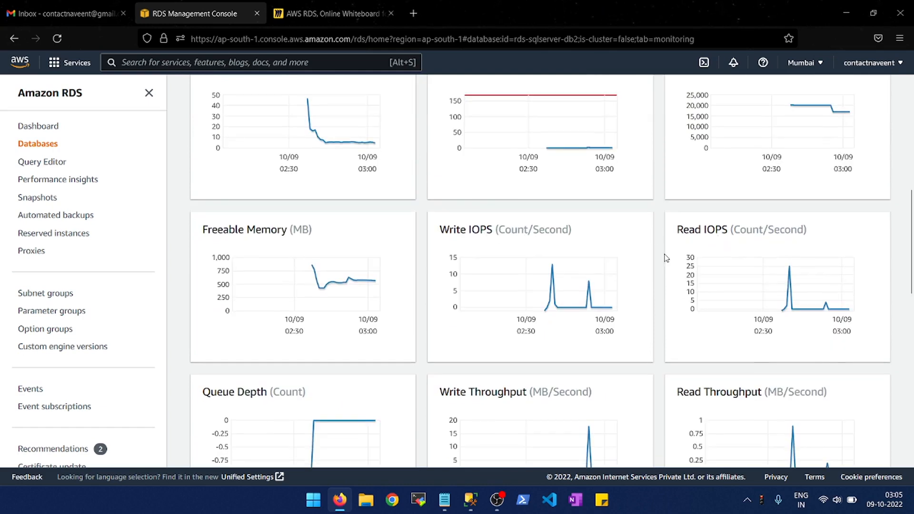
scroll(666, 259, down, 3)
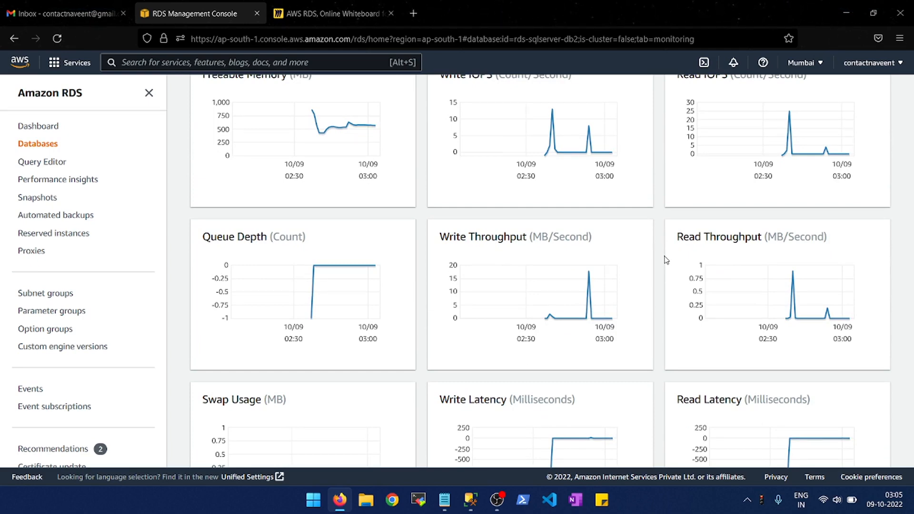
scroll(666, 259, down, 2)
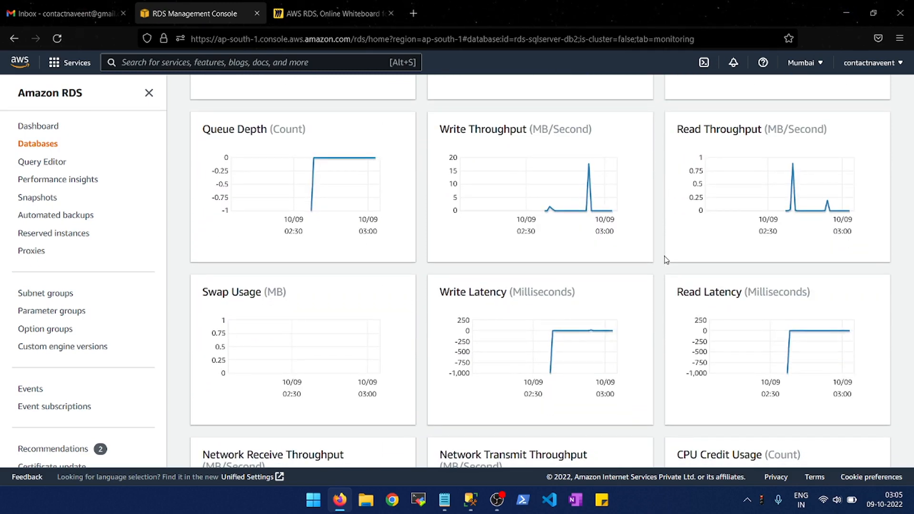
scroll(666, 260, down, 3)
scroll(665, 259, up, 4)
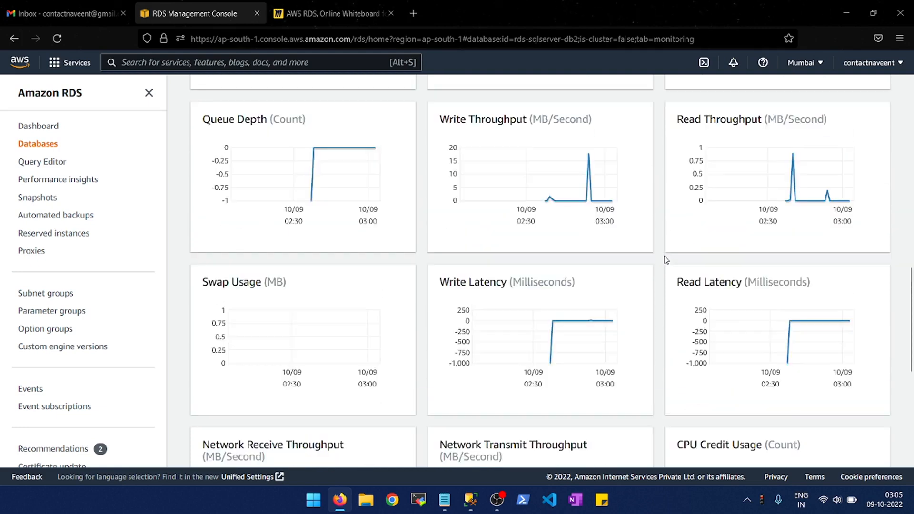
scroll(591, 326, up, 10)
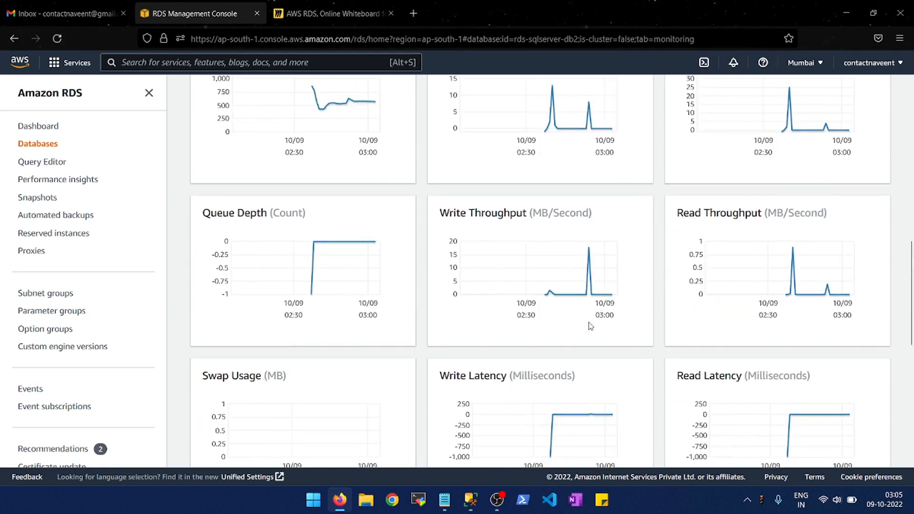
scroll(591, 326, up, 5)
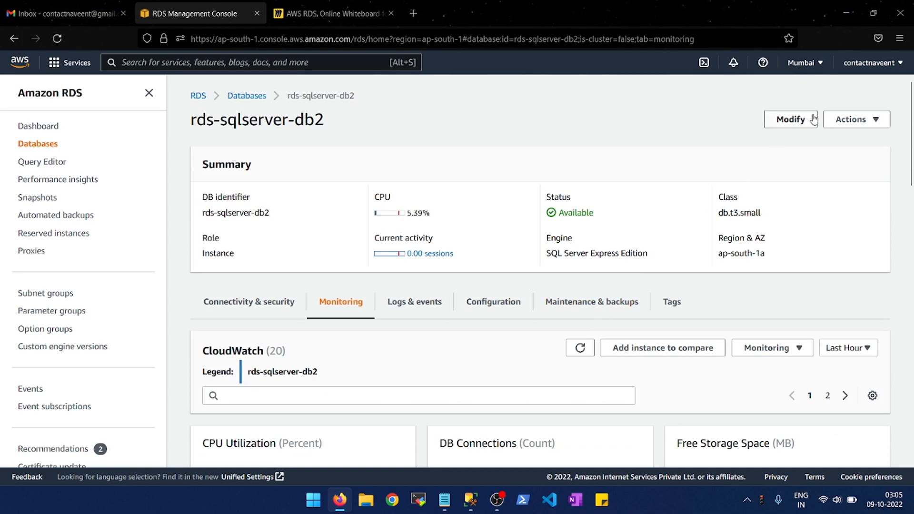
- In a duplicate of the RDS console tab, start creating a database with Microsoft SQL Server as the engine type
right_click(216, 3)
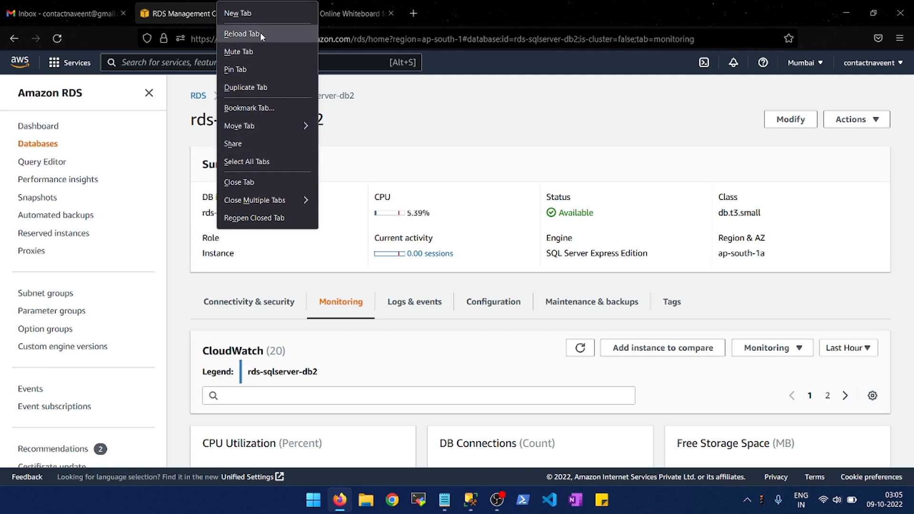
key(Escape)
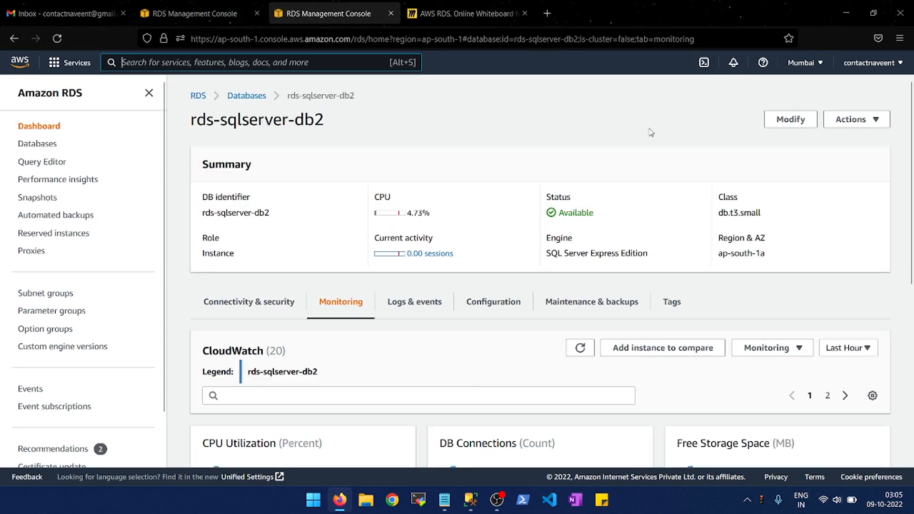
click(254, 96)
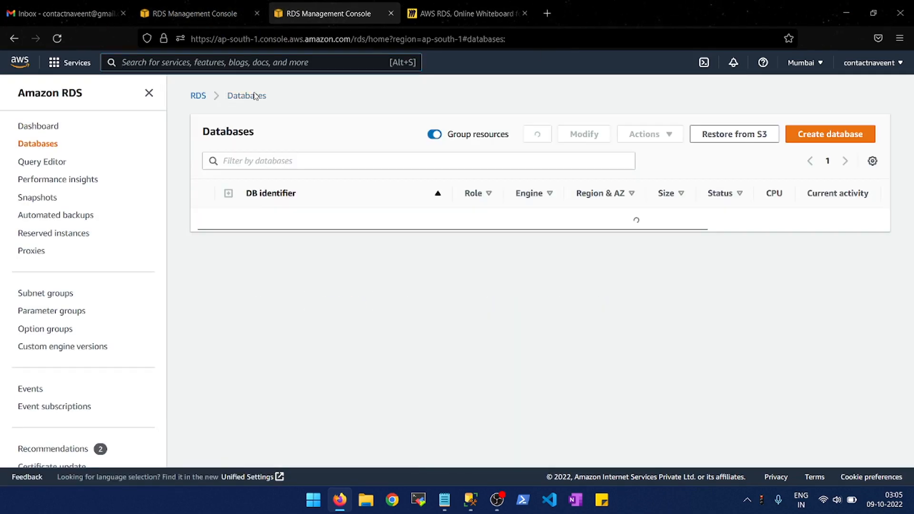
click(826, 141)
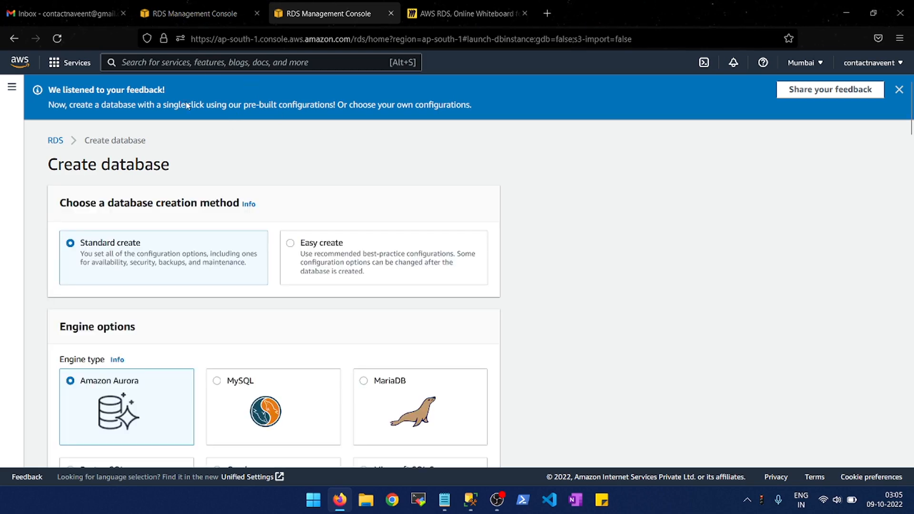
scroll(233, 247, down, 3)
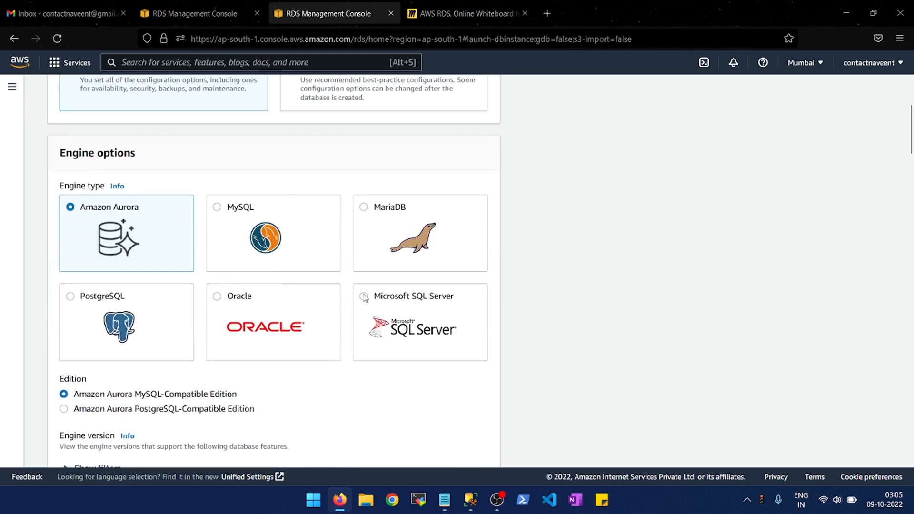
click(365, 297)
- Review the new database's edition, credentials, instance class, storage and connectivity settings, including the additional connectivity configuration
scroll(581, 260, down, 5)
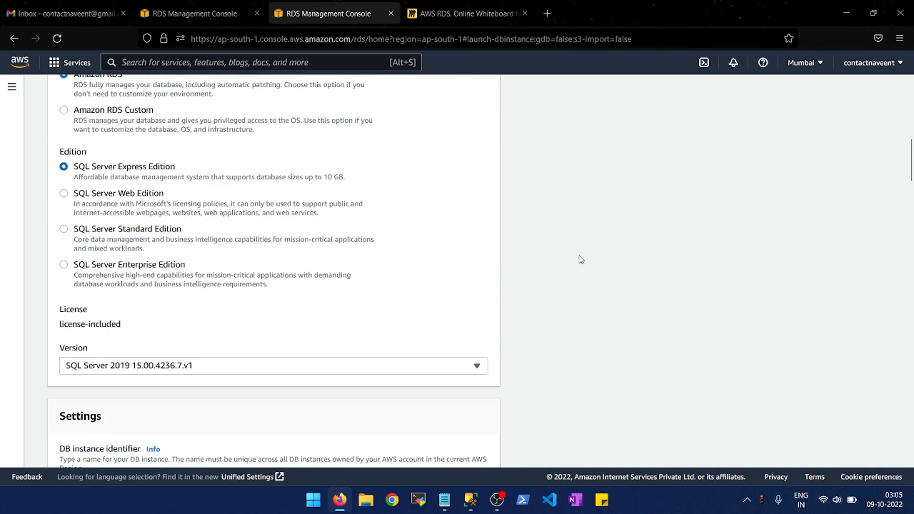
scroll(581, 260, down, 5)
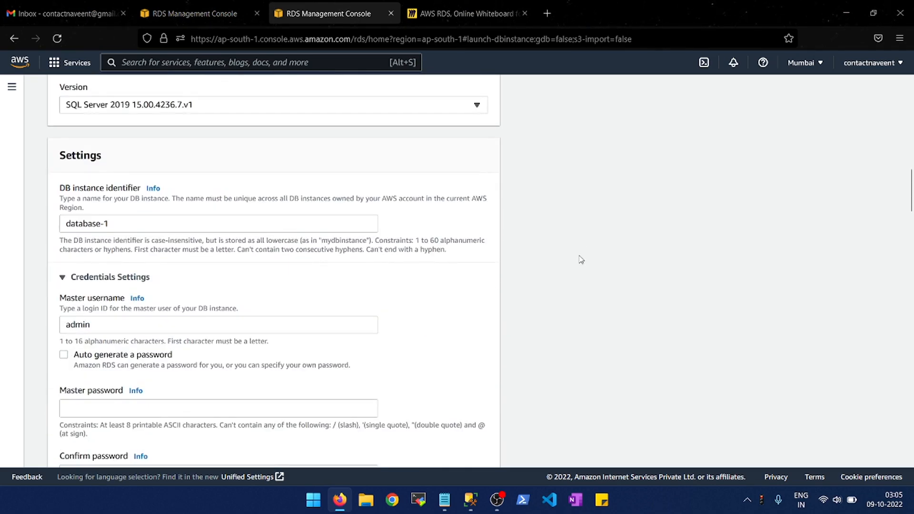
scroll(581, 259, down, 5)
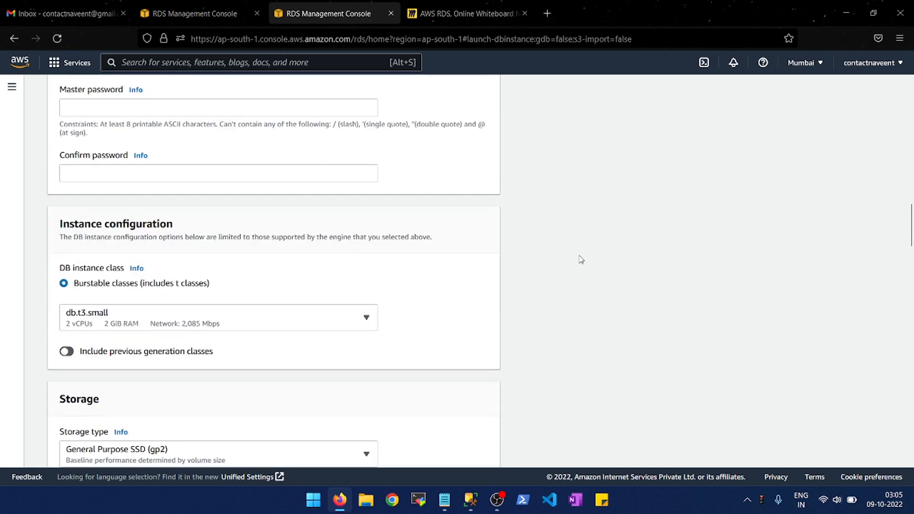
scroll(191, 395, down, 3)
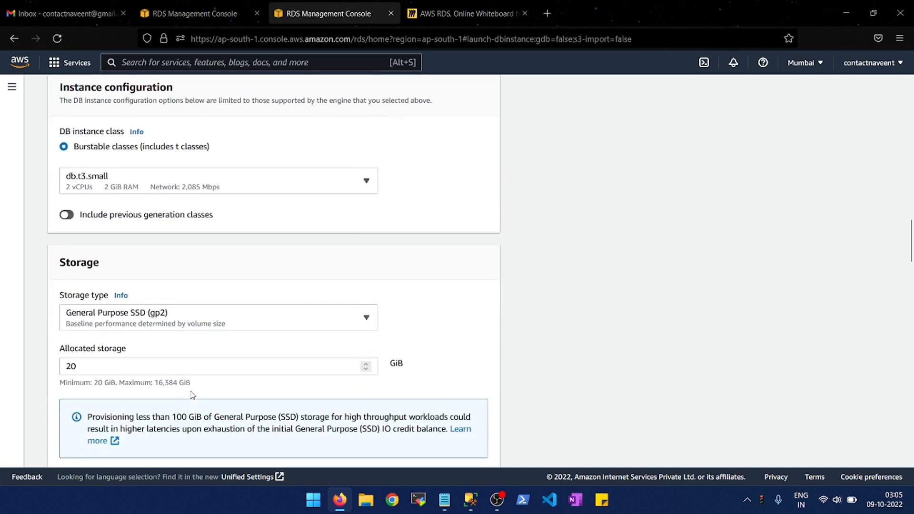
scroll(191, 395, down, 5)
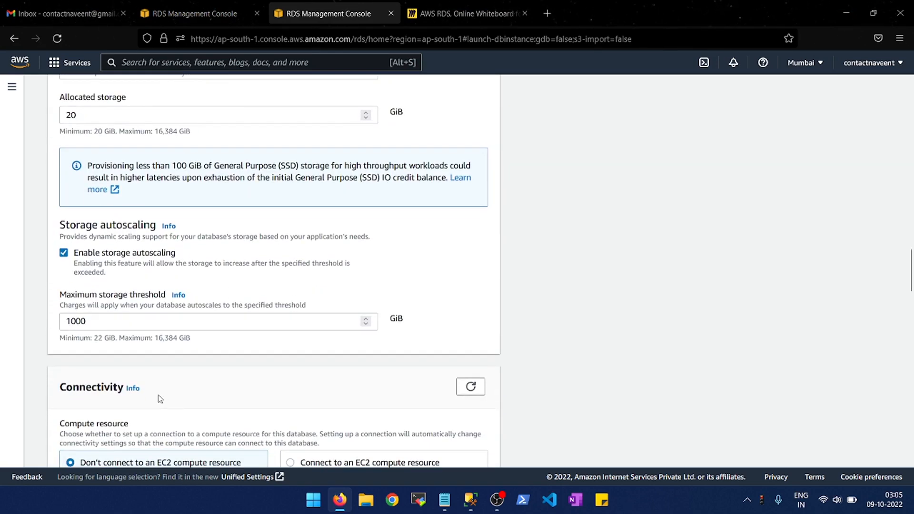
scroll(160, 399, down, 9)
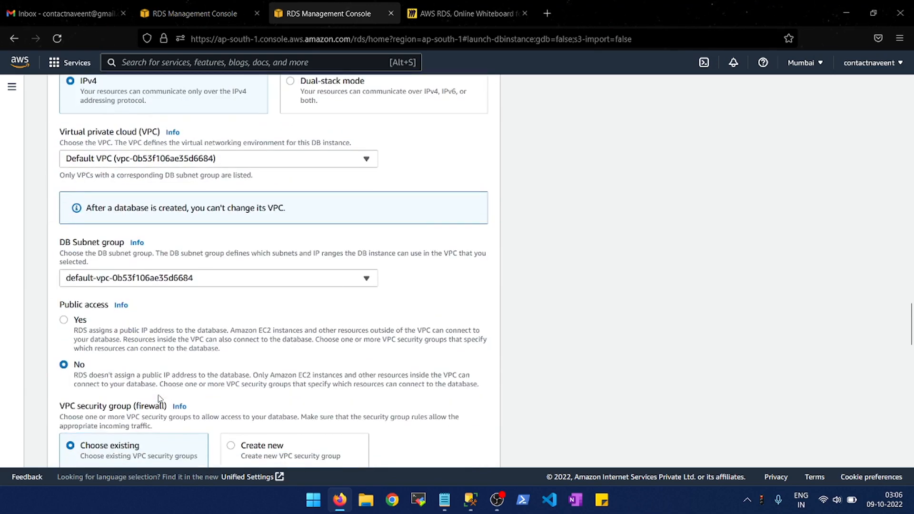
scroll(160, 399, down, 6)
click(113, 275)
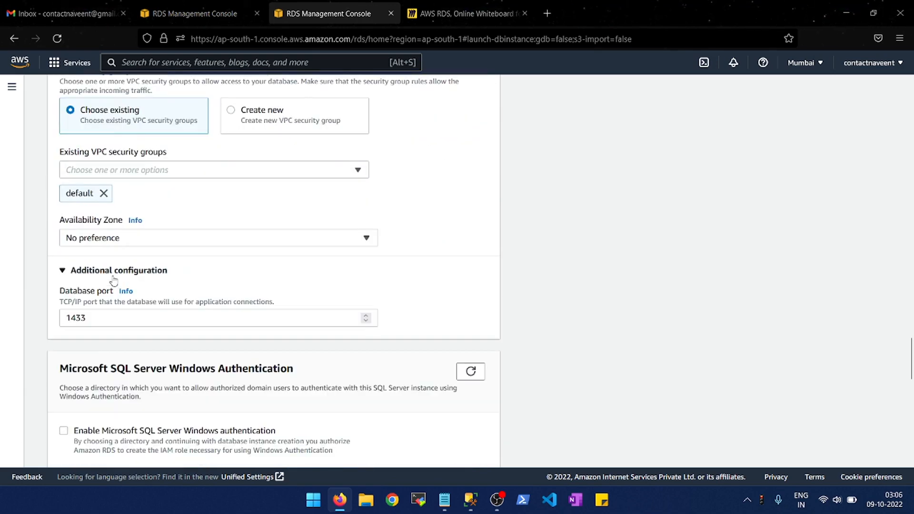
- Examine the Performance Insights settings in the new database's Monitoring section, including the available retention periods
scroll(113, 281, down, 5)
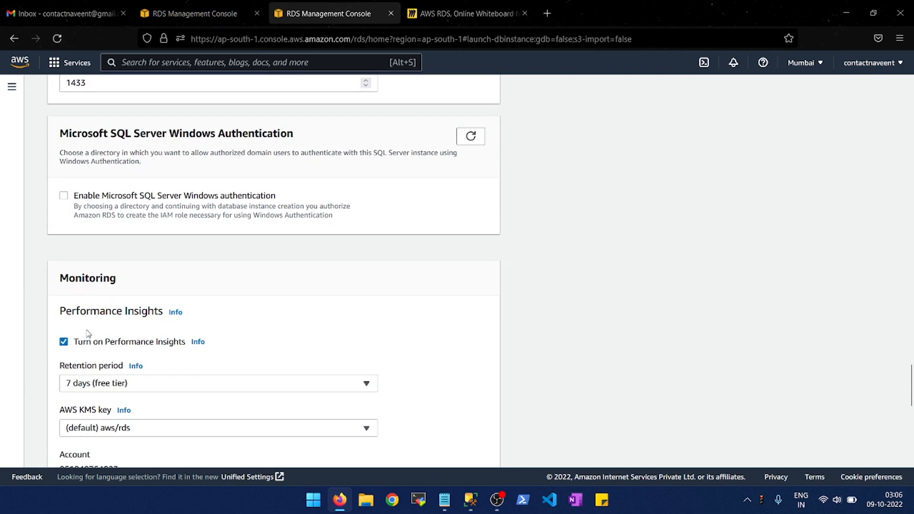
scroll(59, 356, down, 2)
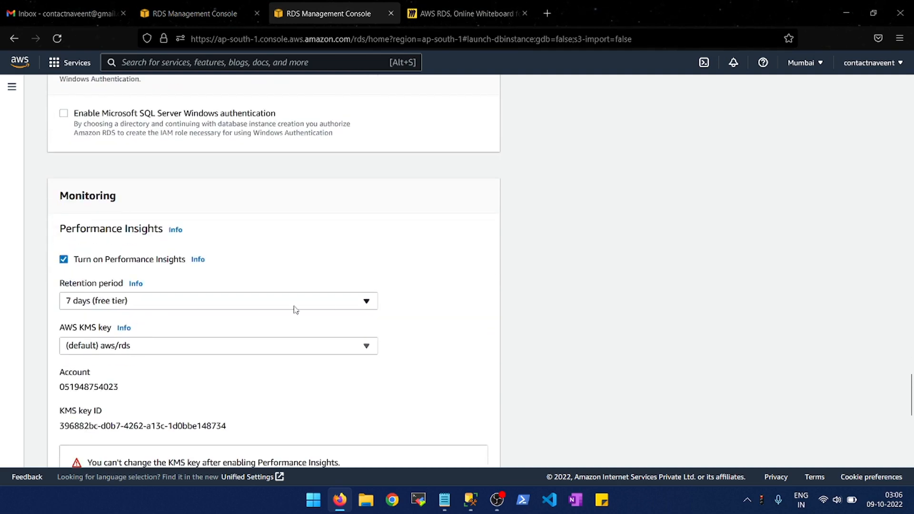
click(97, 307)
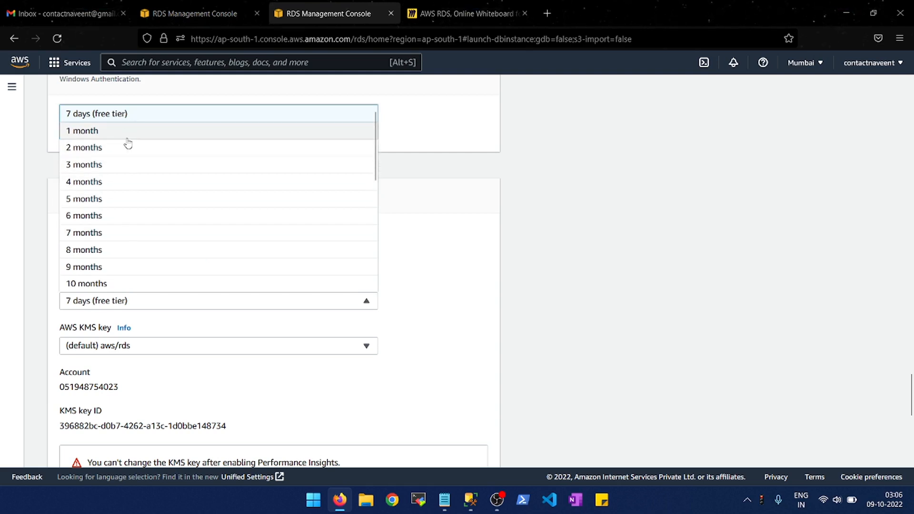
click(622, 319)
scroll(436, 282, down, 2)
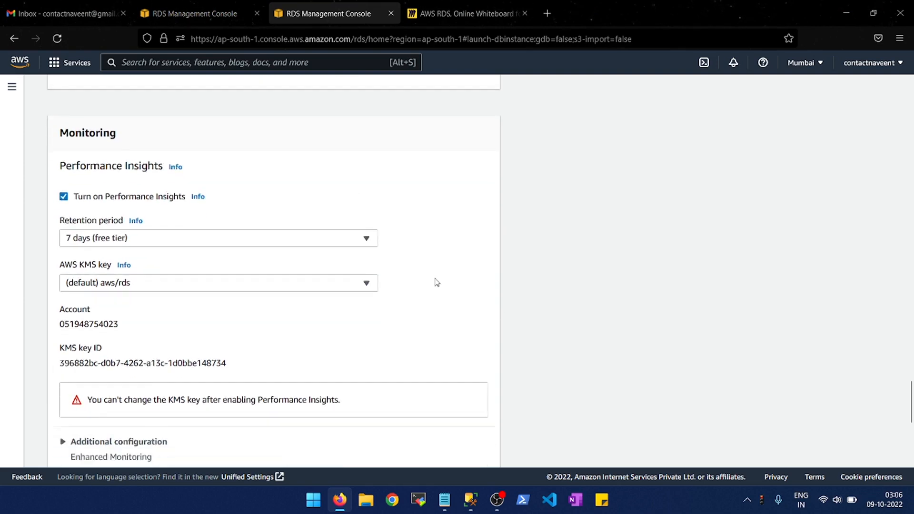
scroll(436, 282, down, 1)
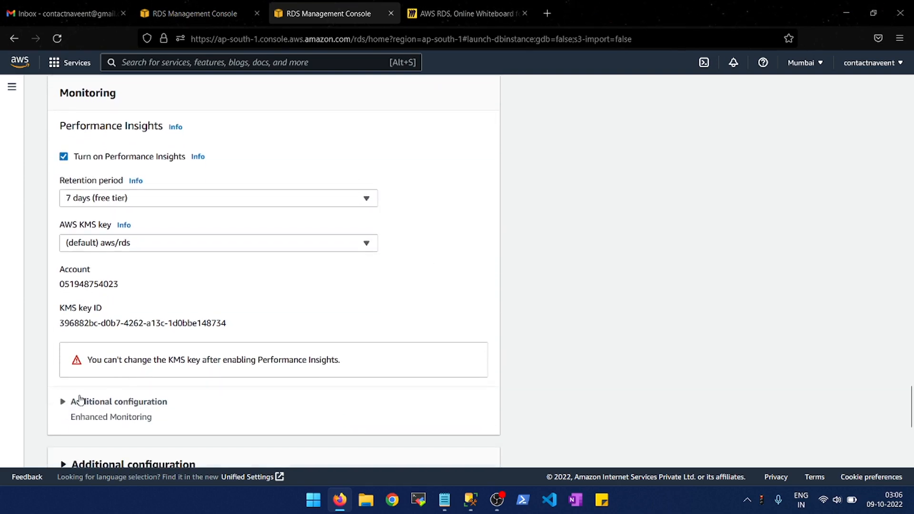
- Under the new database's Enhanced Monitoring configuration, set the granularity to 30 seconds and turn Enhanced monitoring off
click(80, 402)
scroll(66, 402, down, 2)
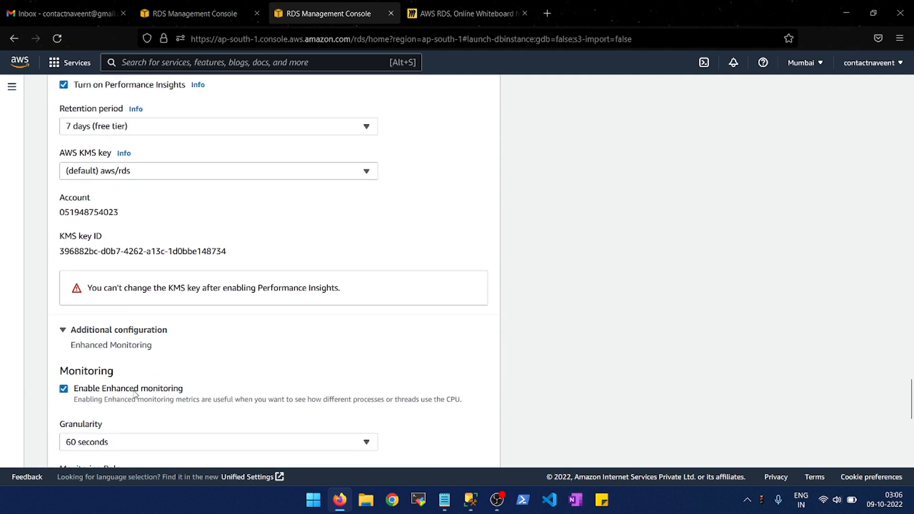
scroll(198, 397, down, 2)
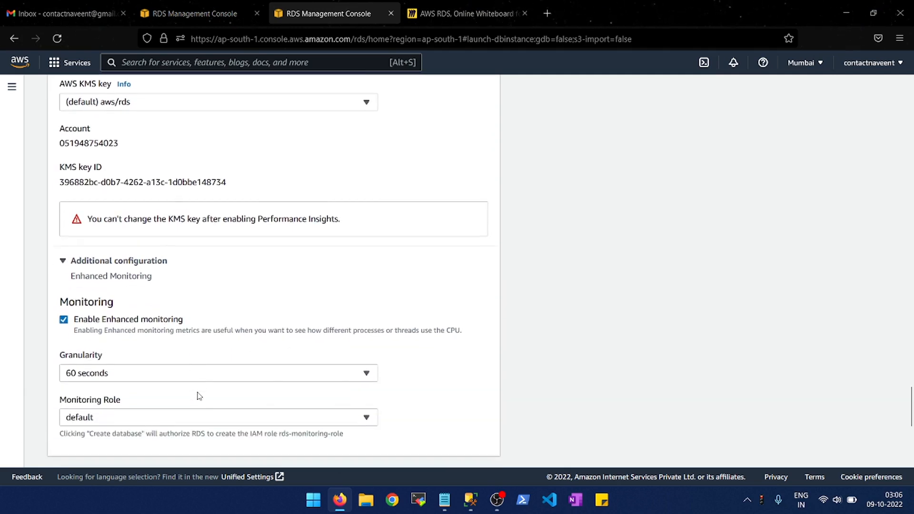
scroll(199, 396, down, 1)
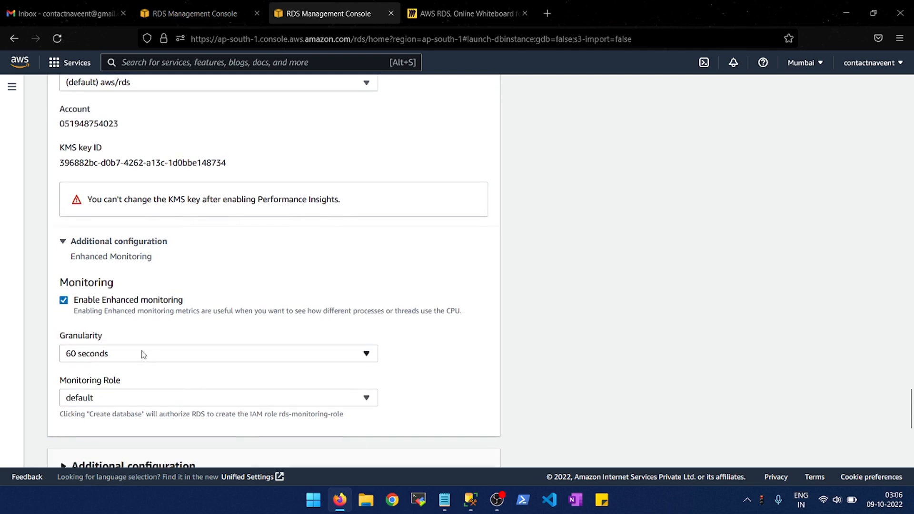
click(143, 355)
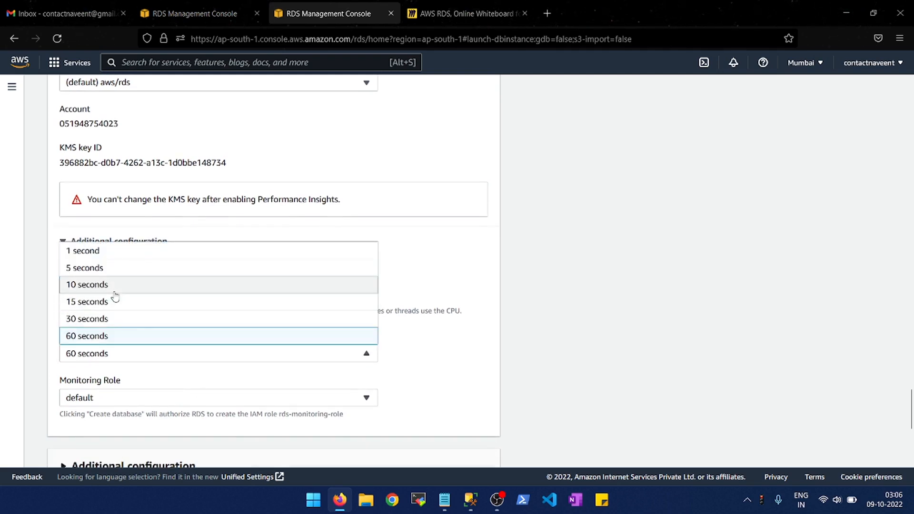
click(118, 319)
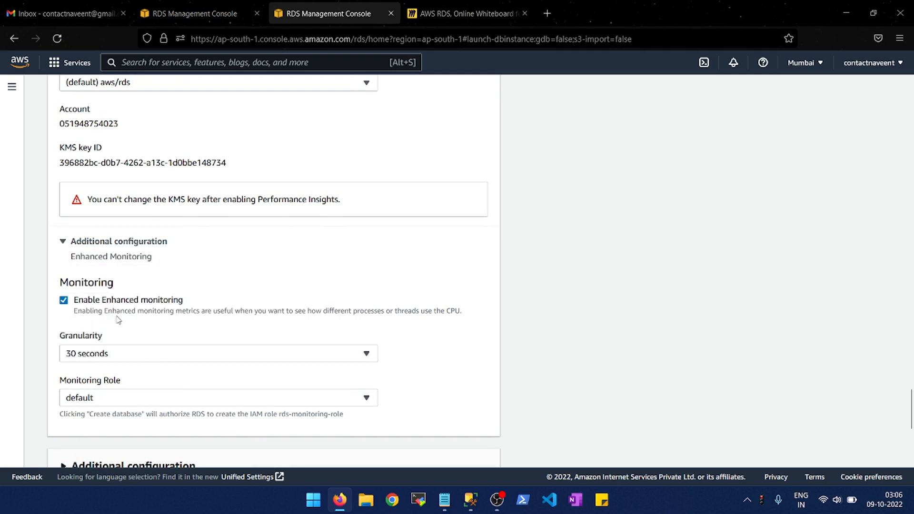
click(130, 360)
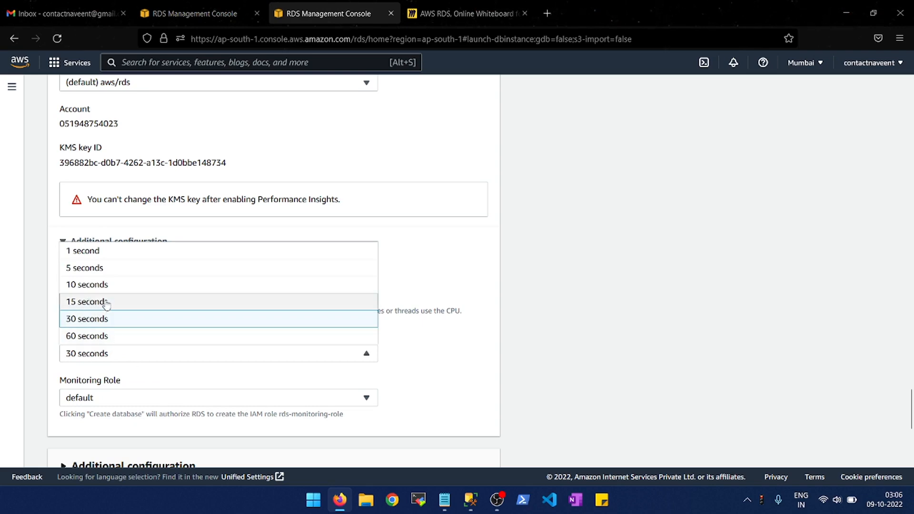
click(430, 312)
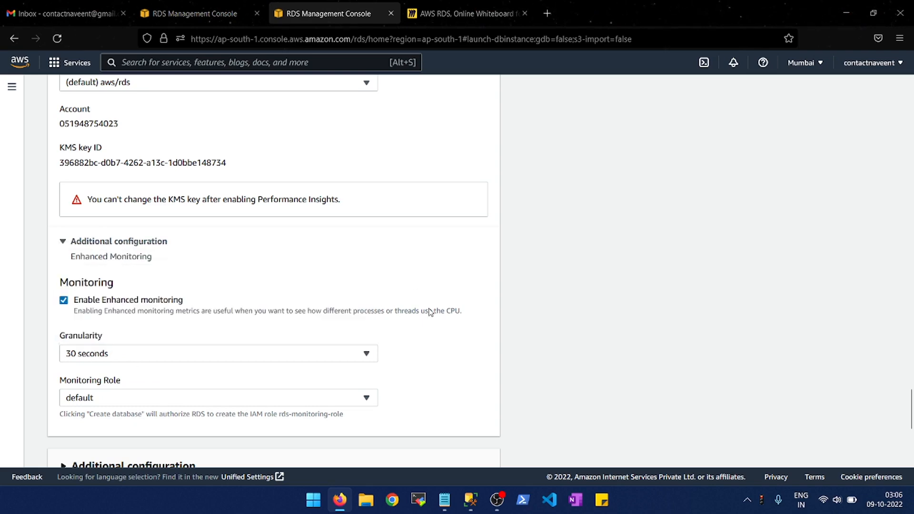
click(430, 312)
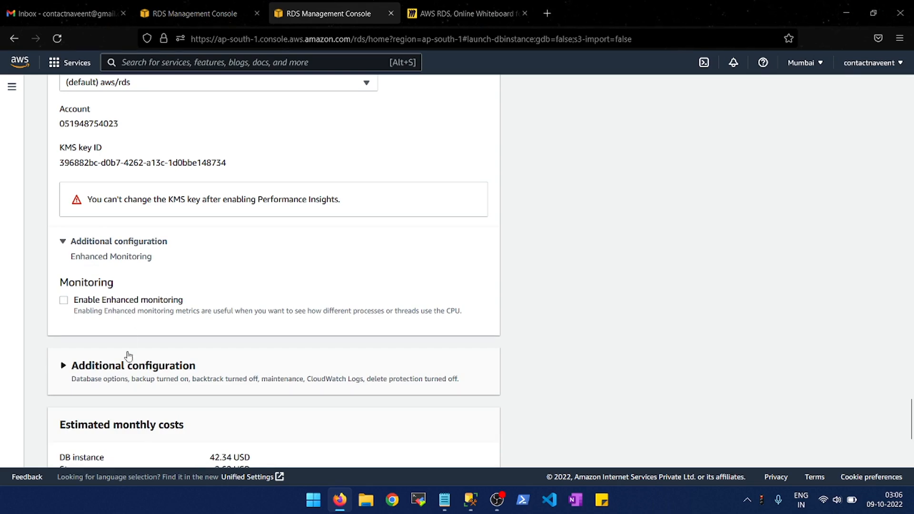
- Expand the new database's Additional configuration section and review its database options alongside the monitoring settings
click(125, 368)
scroll(125, 368, down, 3)
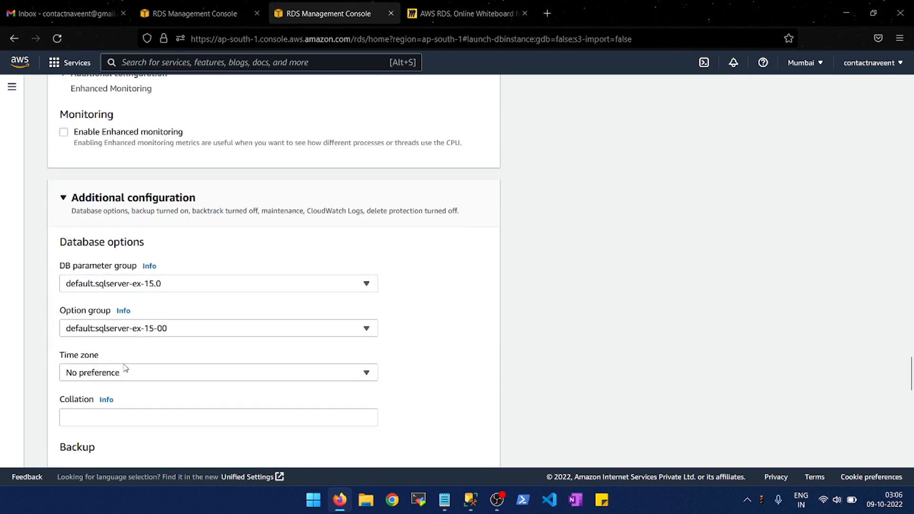
scroll(190, 261, up, 3)
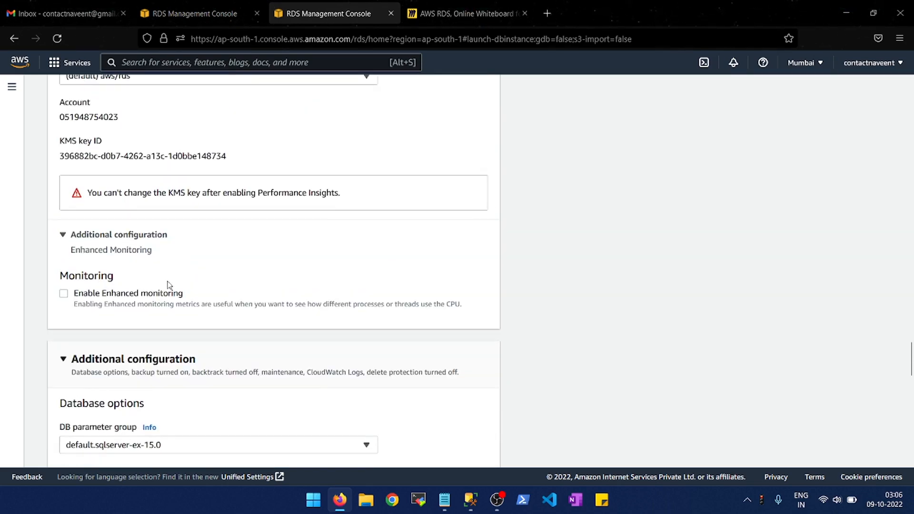
scroll(271, 242, down, 3)
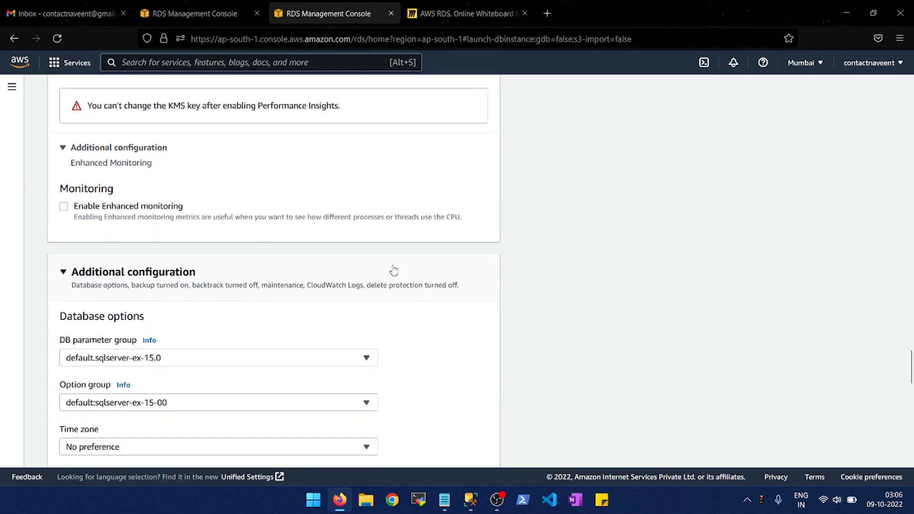
scroll(550, 246, down, 3)
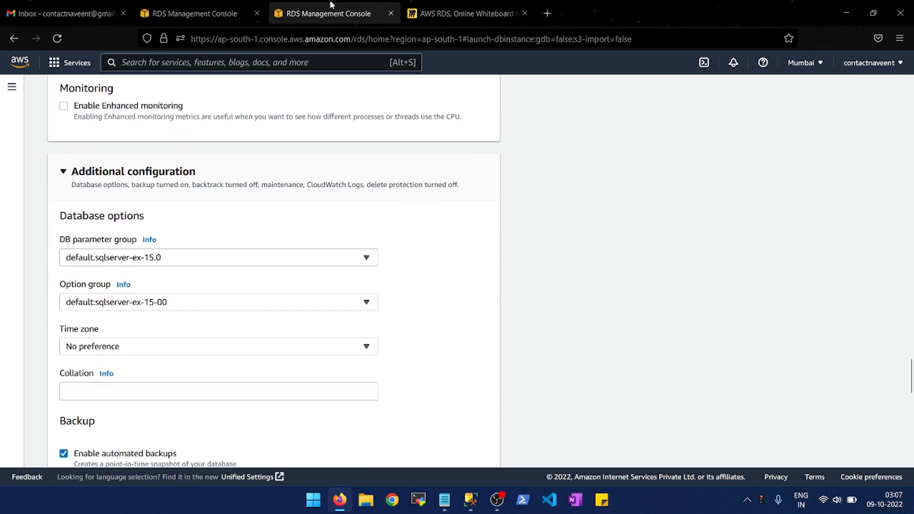
- Open rds-sqlserver-db2 for modification in the original RDS console tab and enable Error log export to Amazon CloudWatch Logs
click(220, 6)
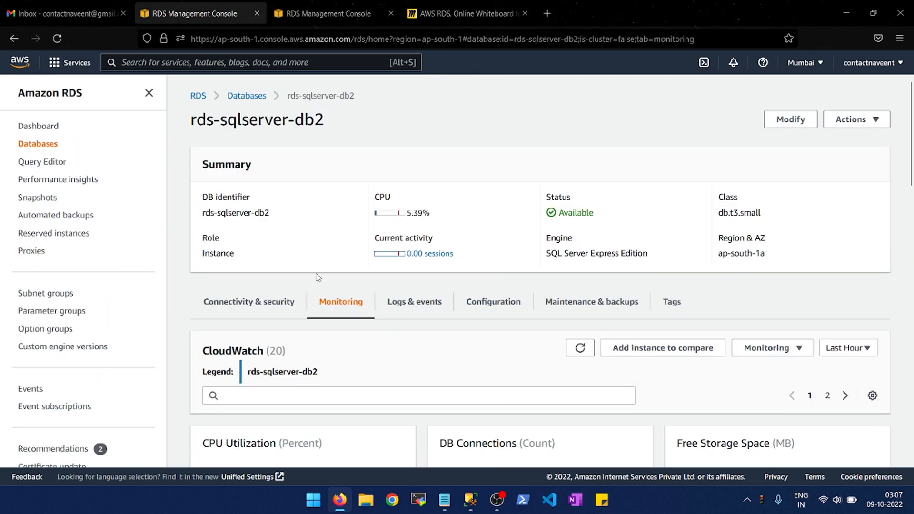
click(791, 120)
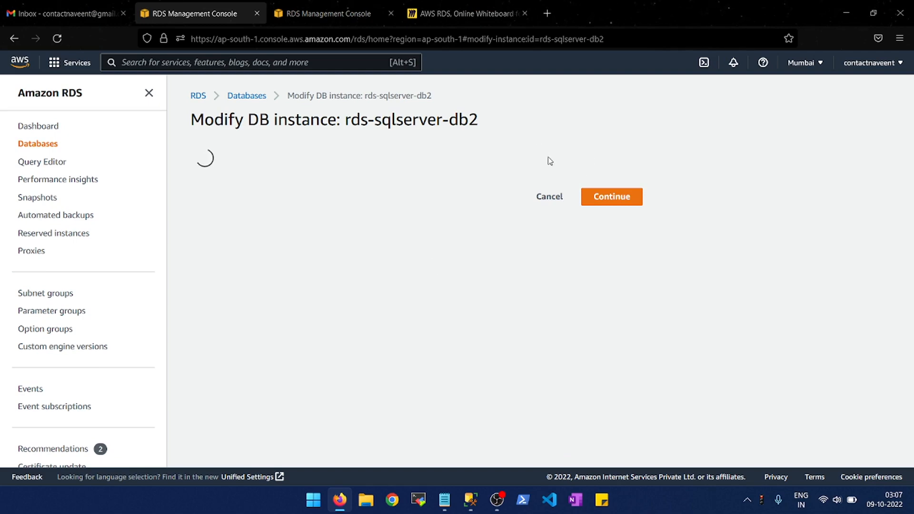
scroll(410, 280, down, 8)
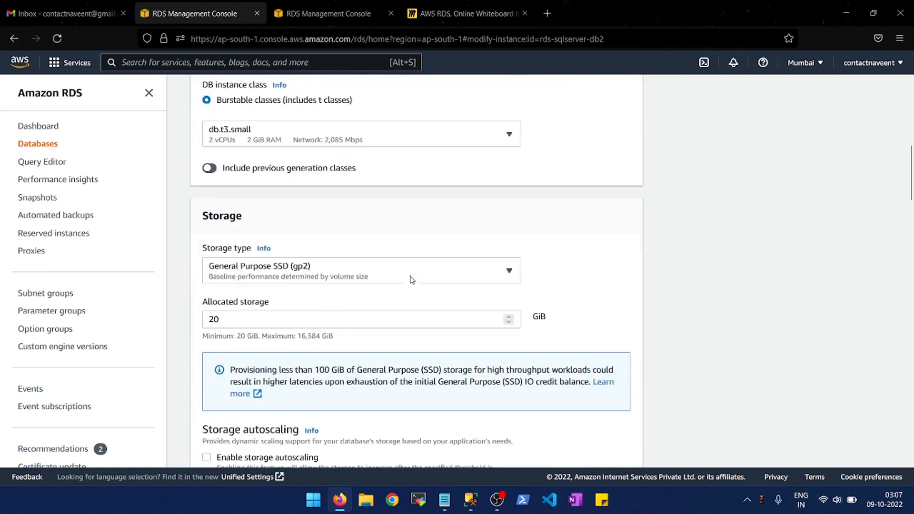
scroll(412, 280, down, 8)
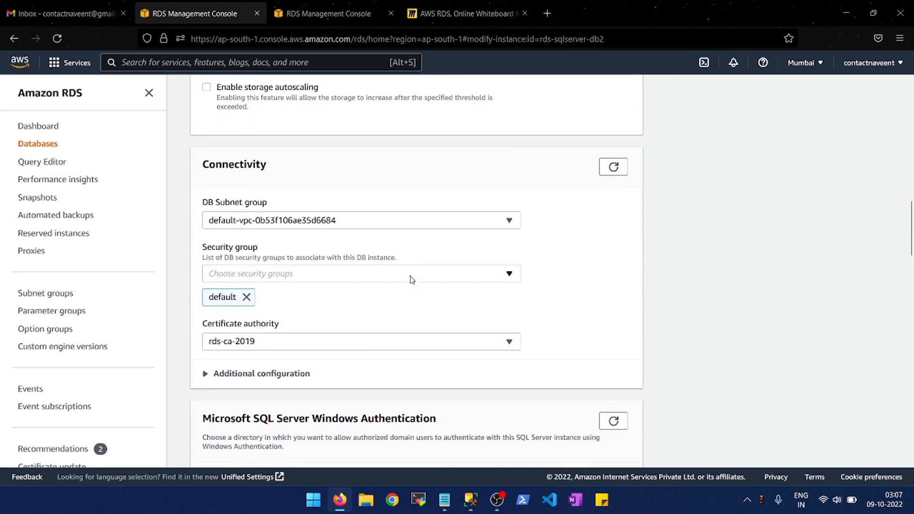
scroll(412, 280, down, 6)
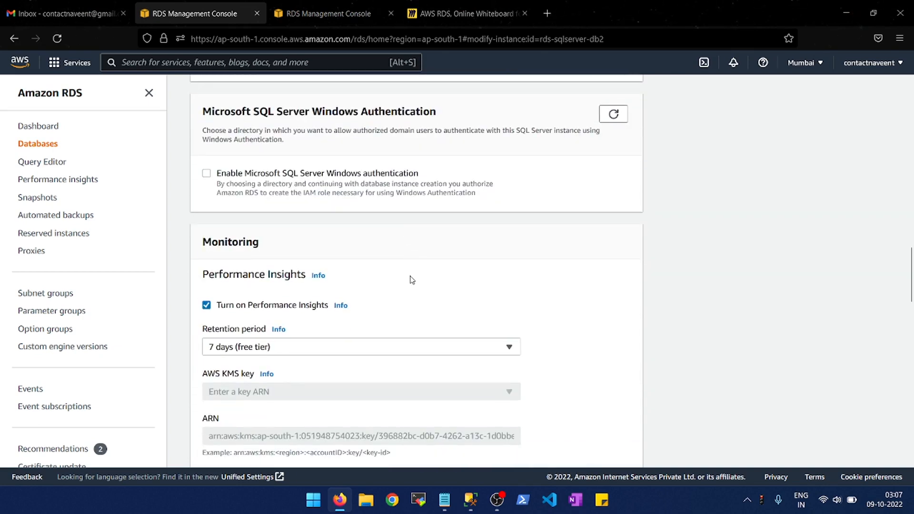
scroll(412, 280, down, 8)
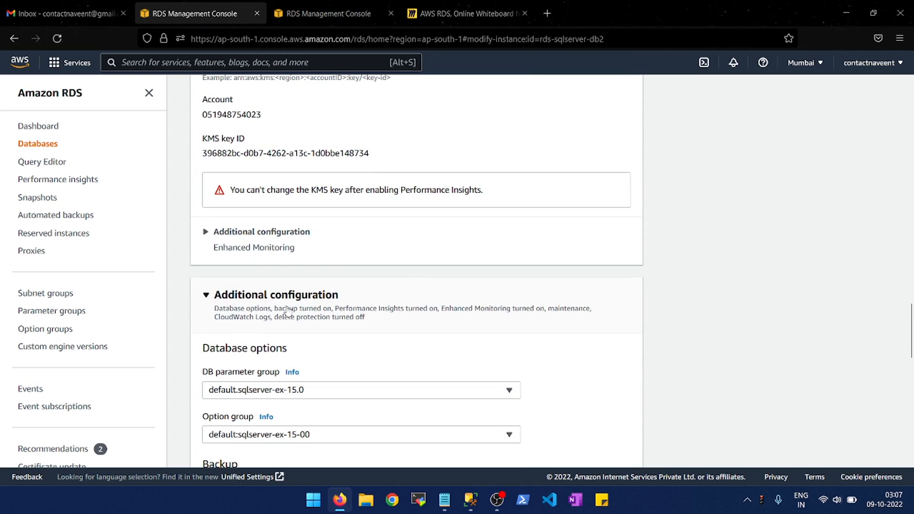
scroll(287, 310, down, 4)
scroll(287, 311, down, 3)
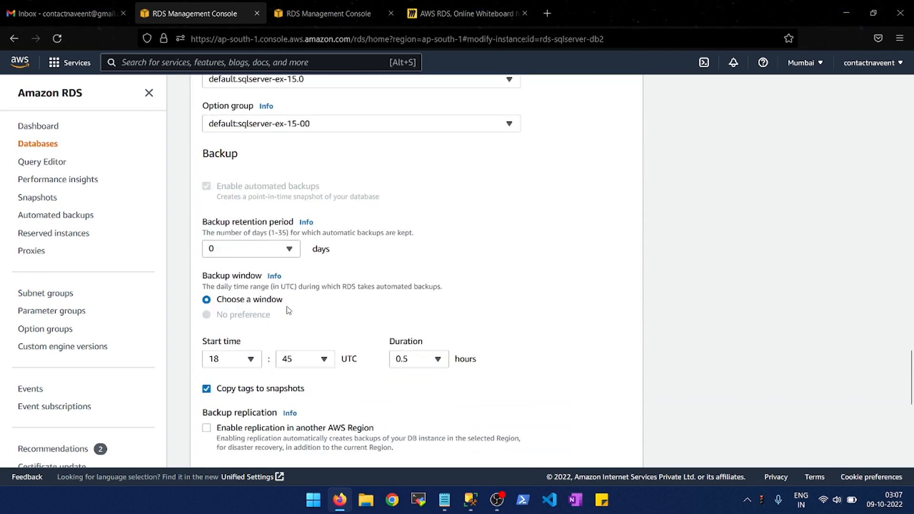
scroll(288, 310, down, 4)
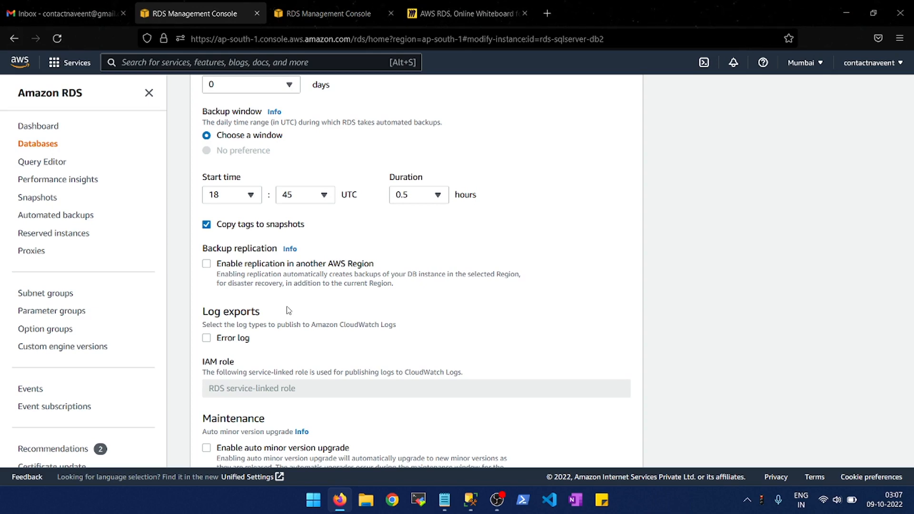
click(207, 339)
- Submit the rds-sqlserver-db2 modification with its scheduling set to Apply immediately
scroll(305, 325, down, 5)
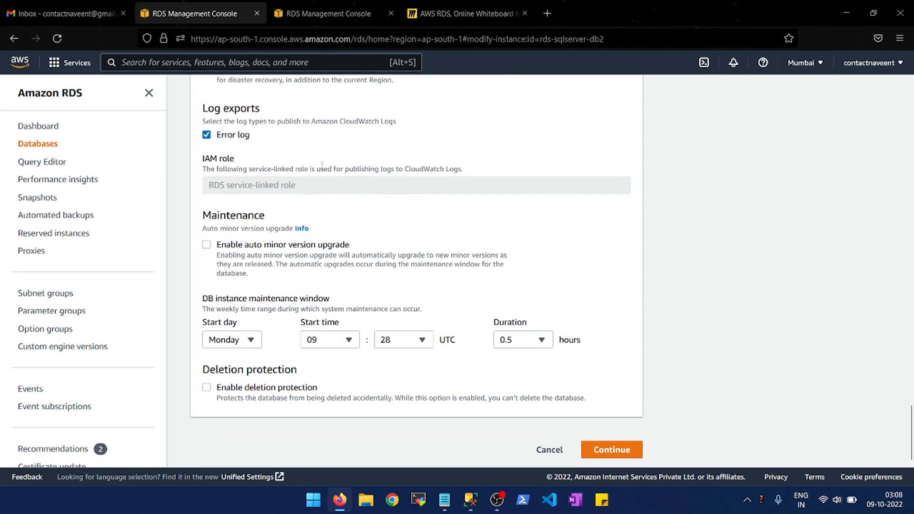
click(599, 456)
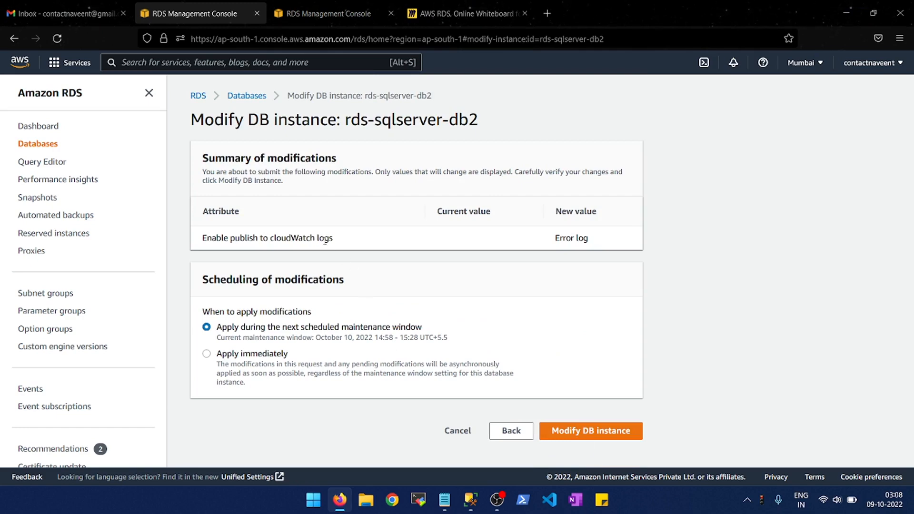
click(231, 354)
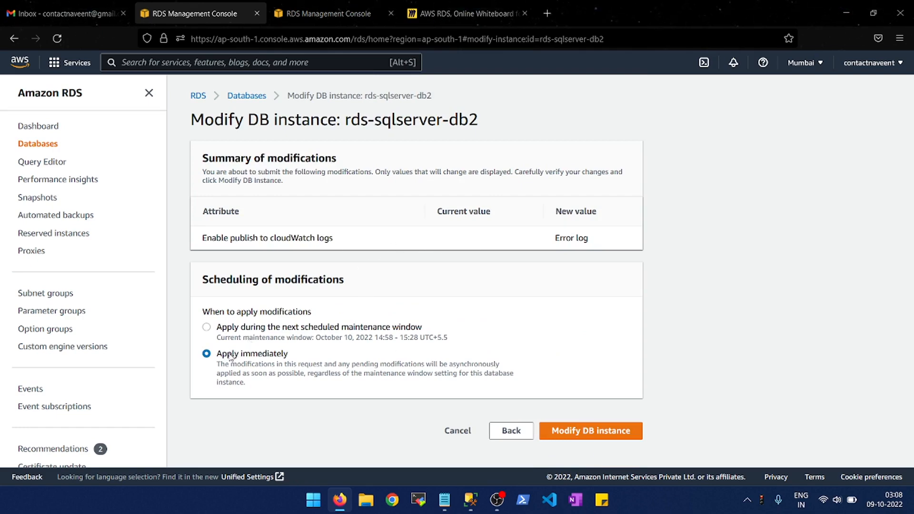
click(560, 432)
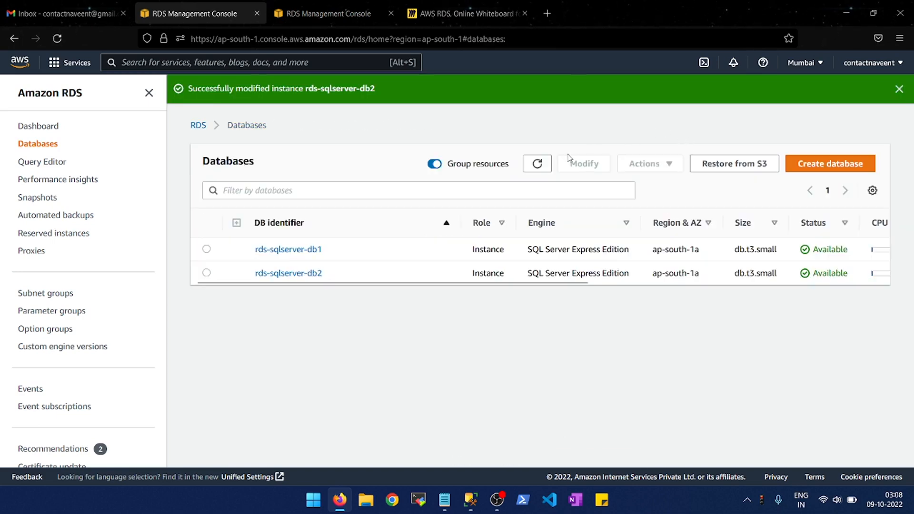
- Refresh the databases list and check the status and CPU columns for rds-sqlserver-db2
click(537, 166)
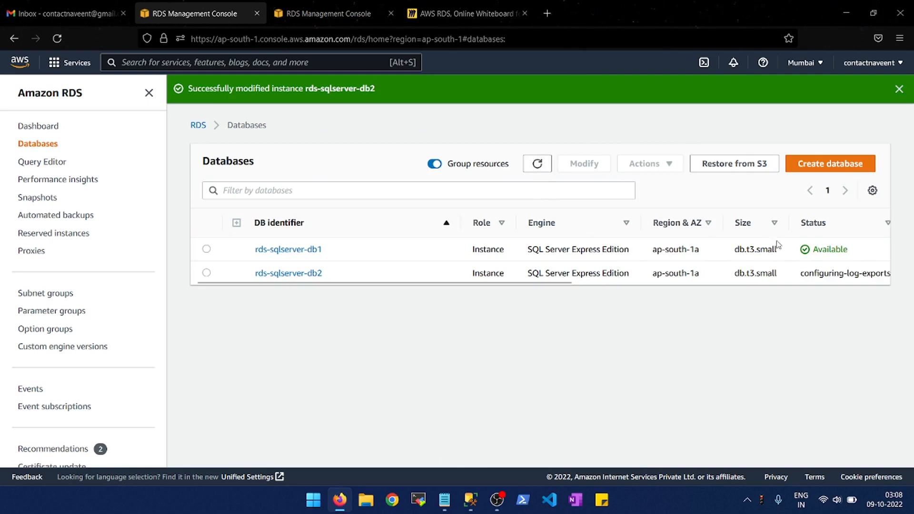
drag(565, 283, 617, 283)
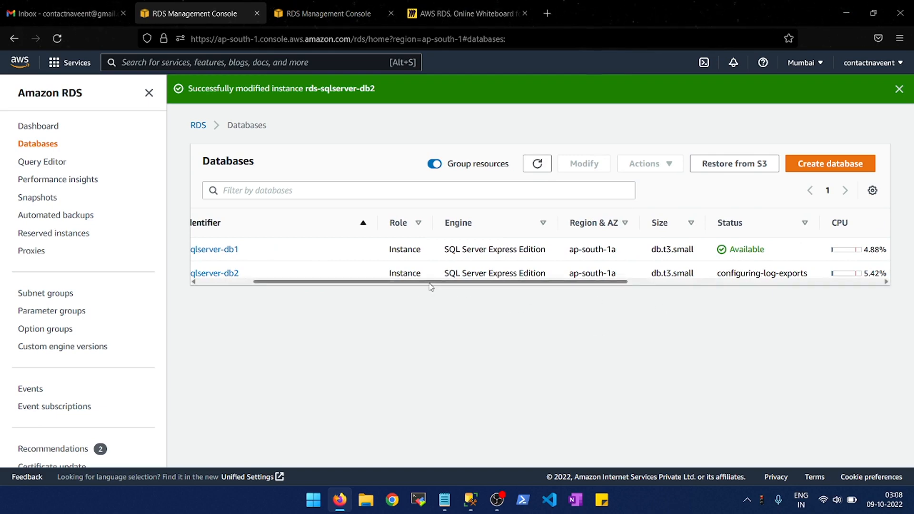
drag(431, 283, 367, 283)
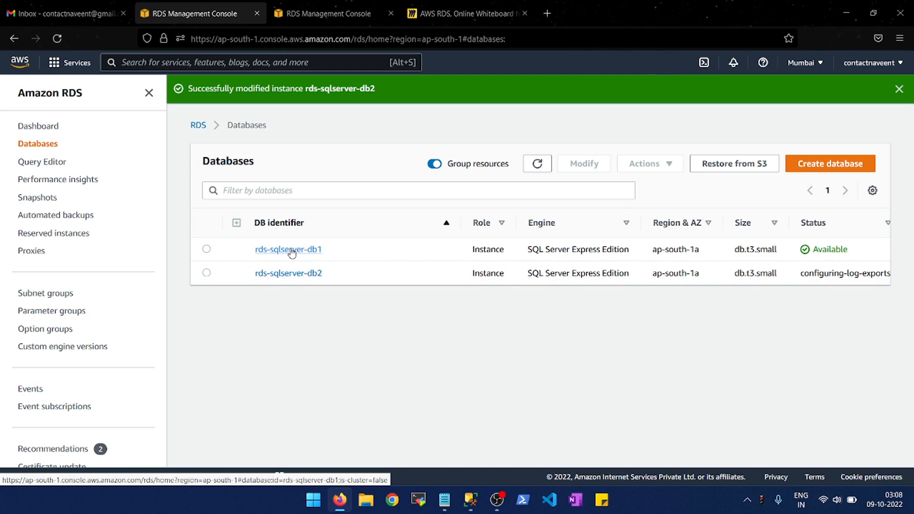
- Open rds-sqlserver-db1 and examine its CloudWatch monitoring graphs
click(292, 252)
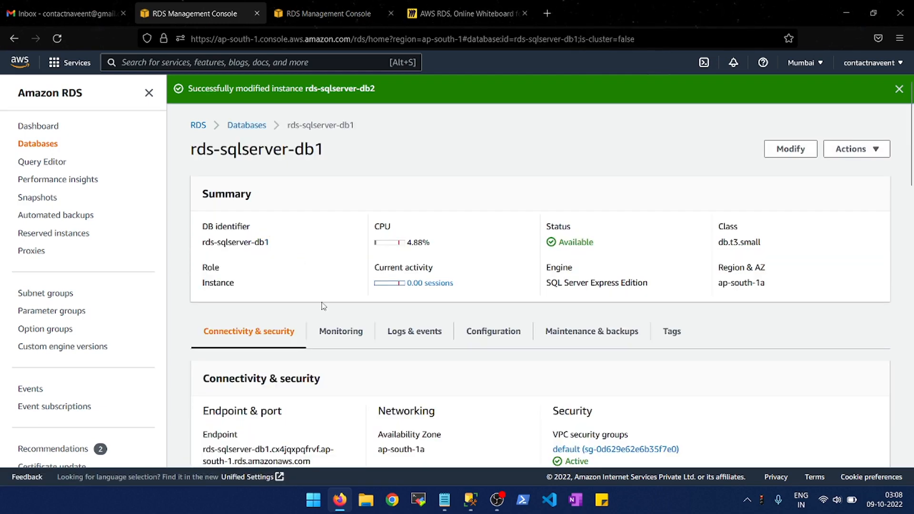
scroll(324, 306, down, 2)
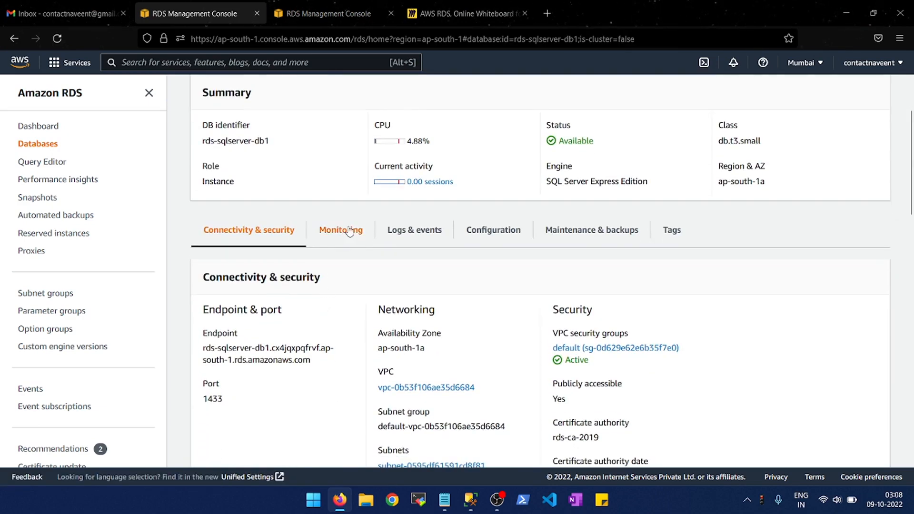
click(350, 231)
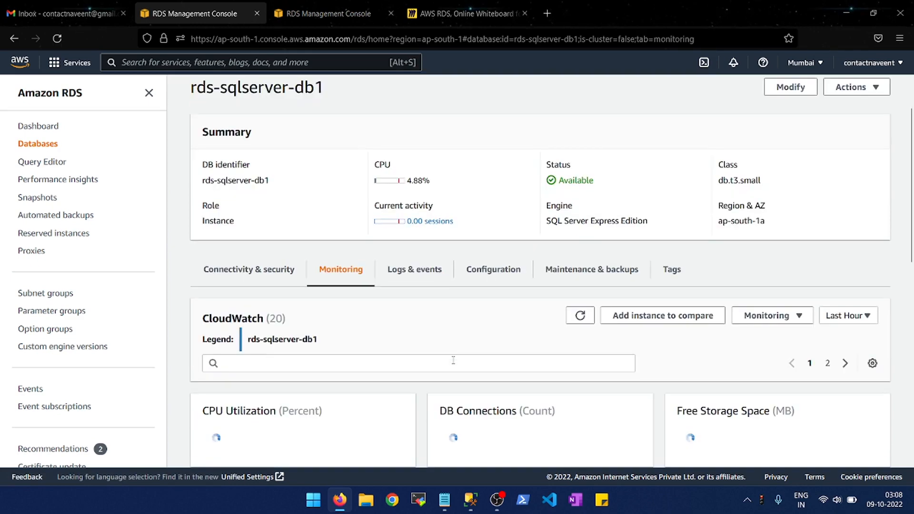
scroll(453, 361, down, 2)
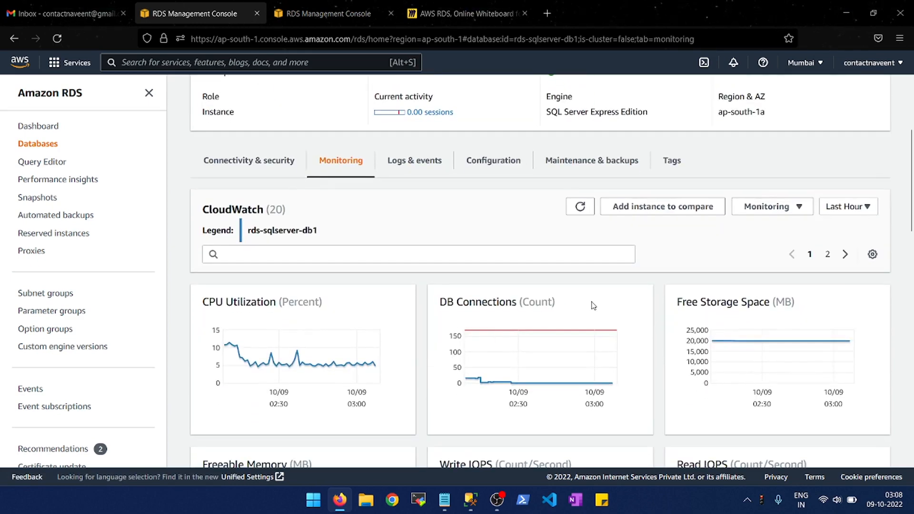
scroll(592, 306, down, 1)
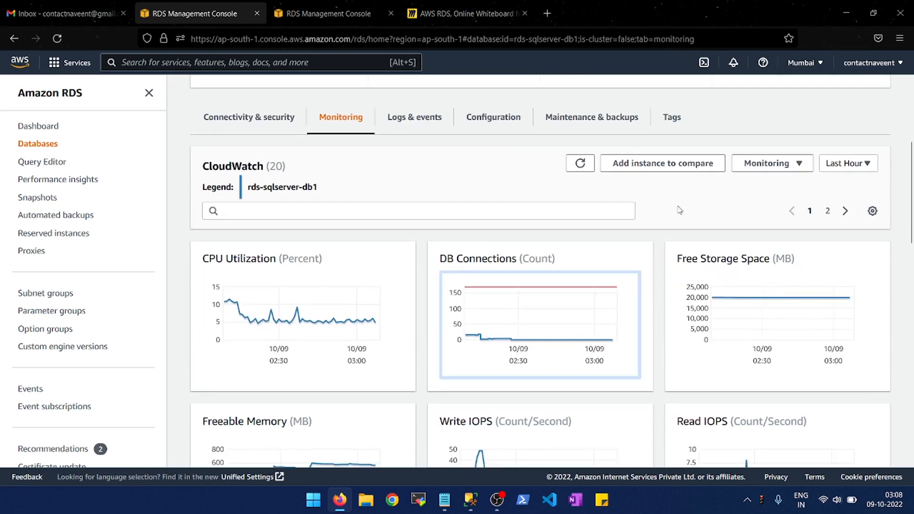
- Open Performance Insights for rds-sqlserver-db1 in a new browser tab and return to the instance's monitoring page
click(766, 165)
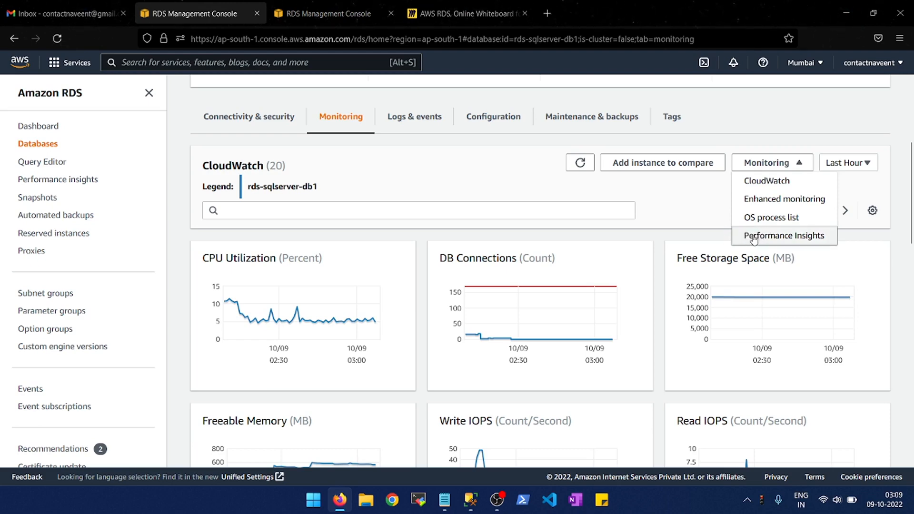
click(781, 238)
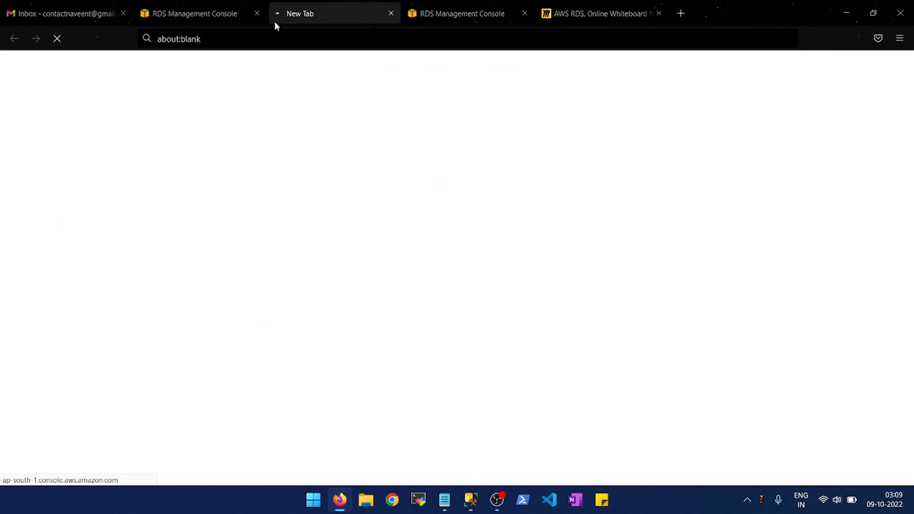
click(208, 6)
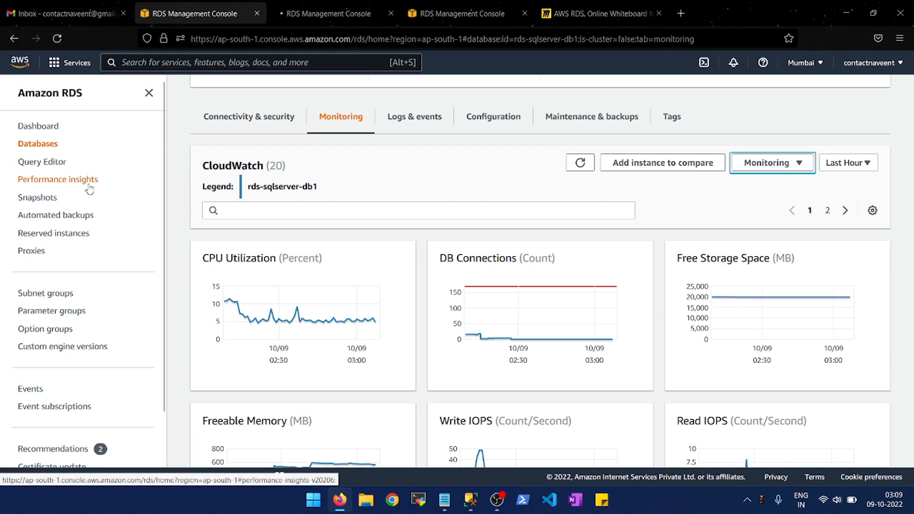
- Switch to the Performance Insights page for rds-sqlserver-db1 and view the list of selectable database instances
click(315, 4)
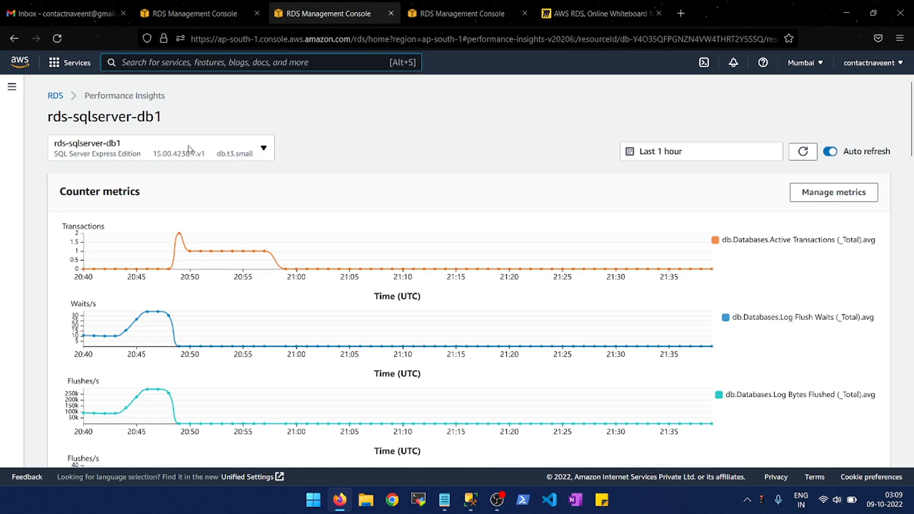
click(260, 155)
click(343, 156)
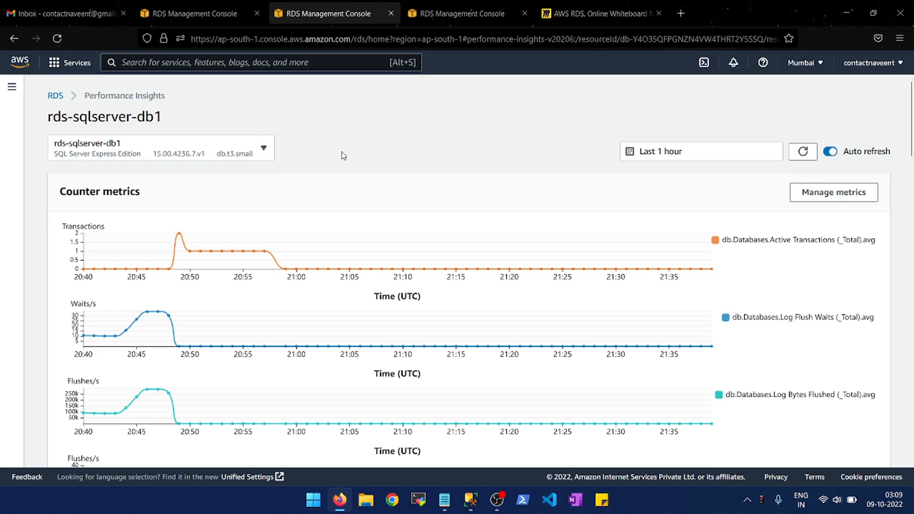
click(266, 155)
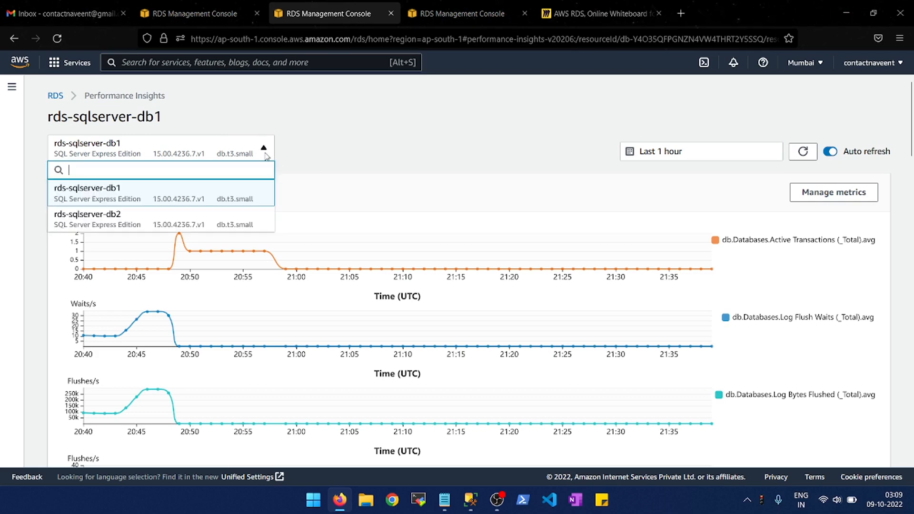
click(377, 167)
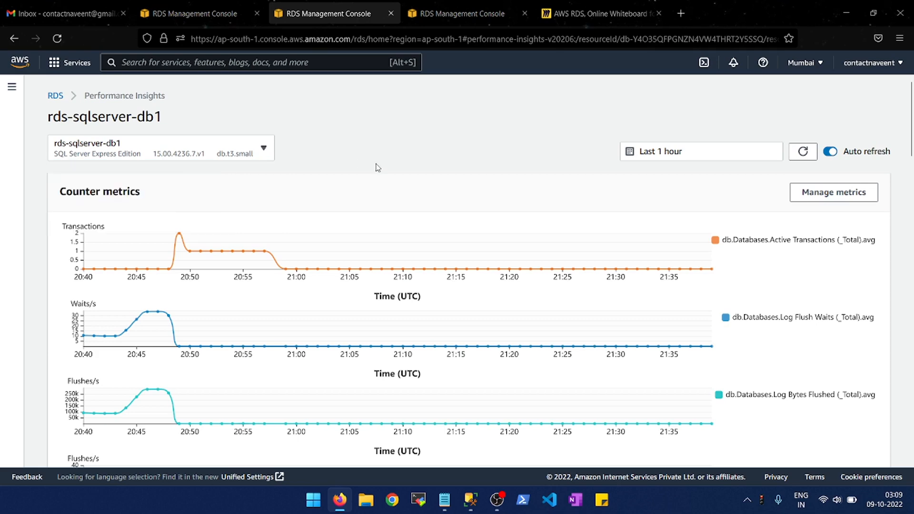
- Examine the counter metrics graphs for rds-sqlserver-db1, from Active Transactions through Deadlocks to Buffer cache hit ratio
scroll(378, 167, down, 2)
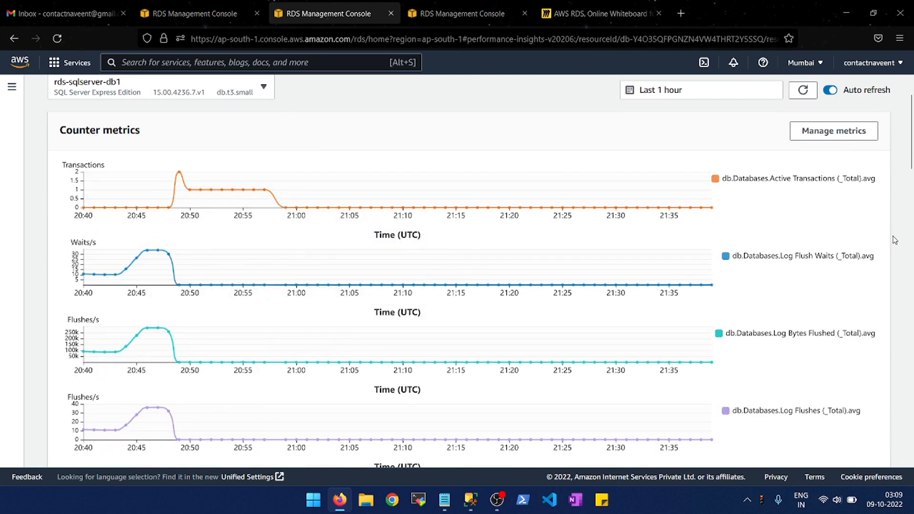
scroll(895, 241, down, 2)
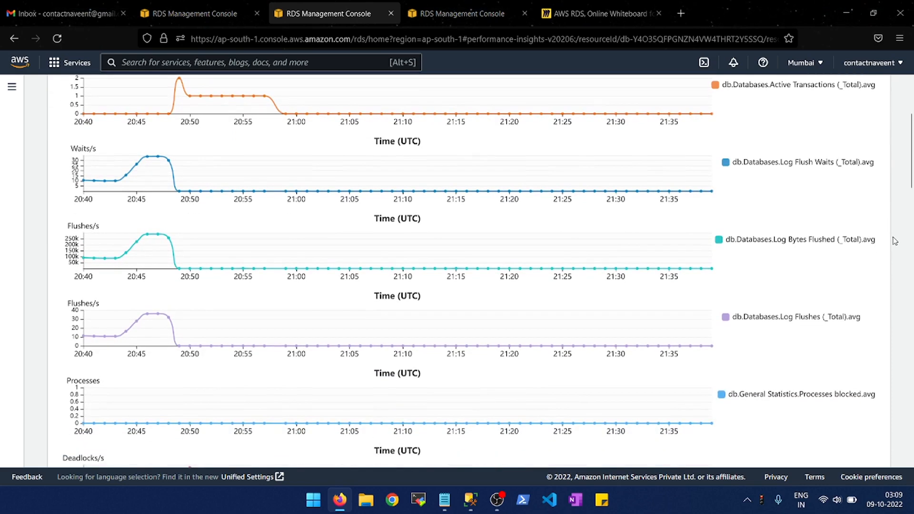
scroll(895, 240, up, 1)
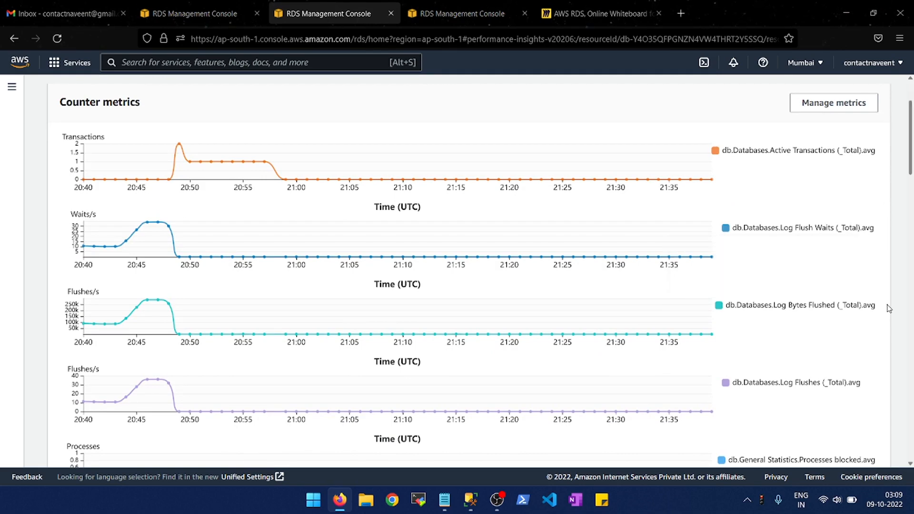
scroll(889, 308, down, 2)
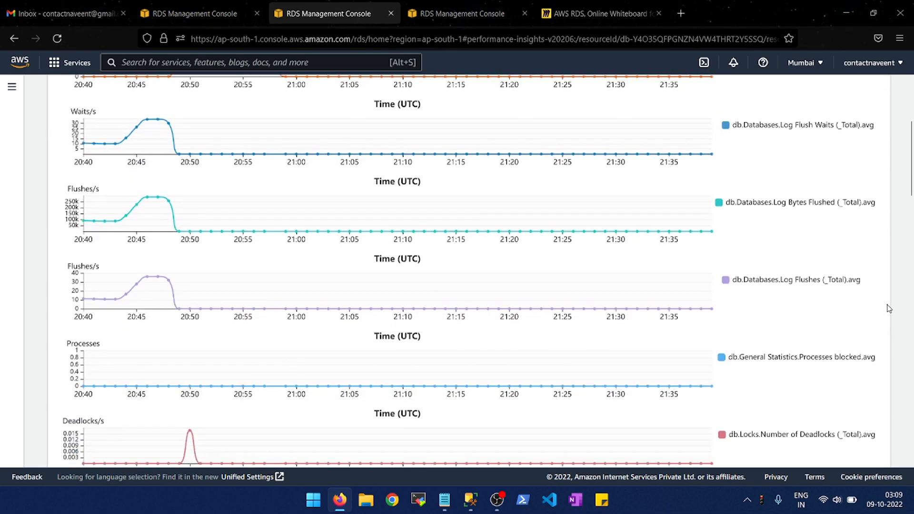
scroll(889, 308, down, 3)
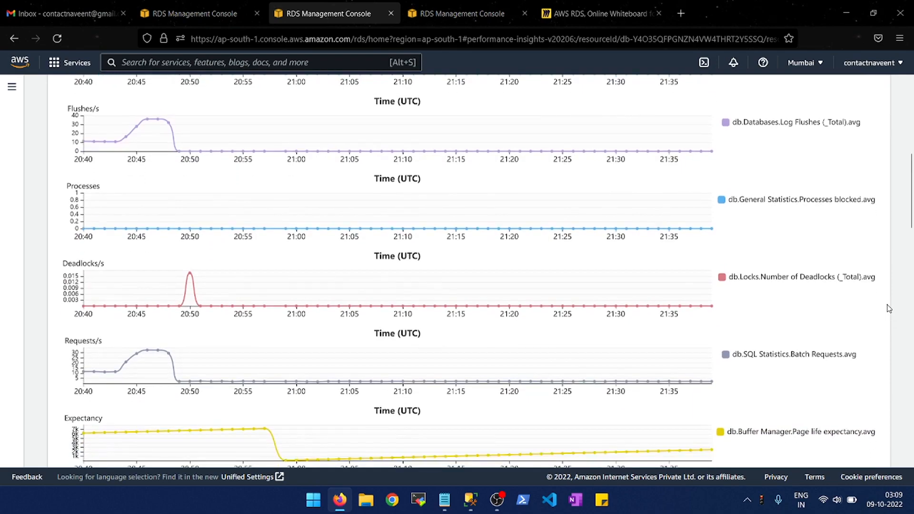
scroll(889, 308, down, 4)
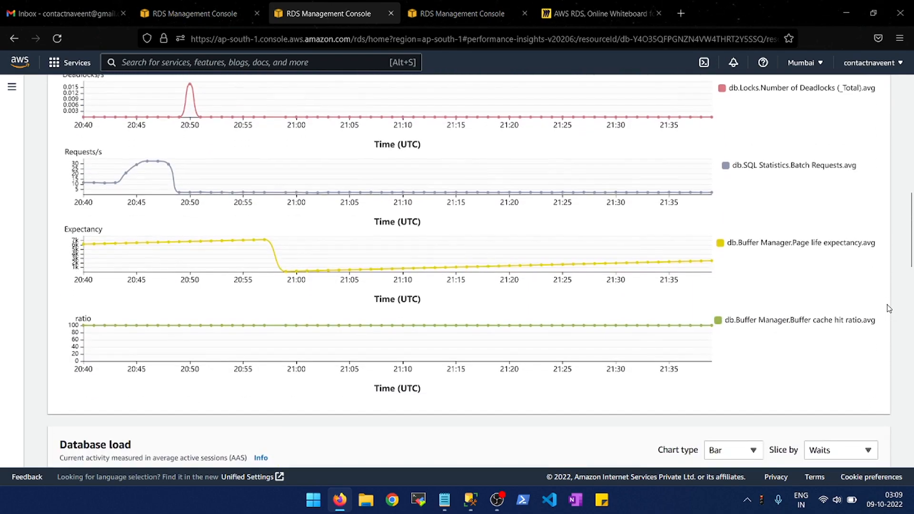
scroll(890, 308, down, 2)
scroll(890, 308, up, 7)
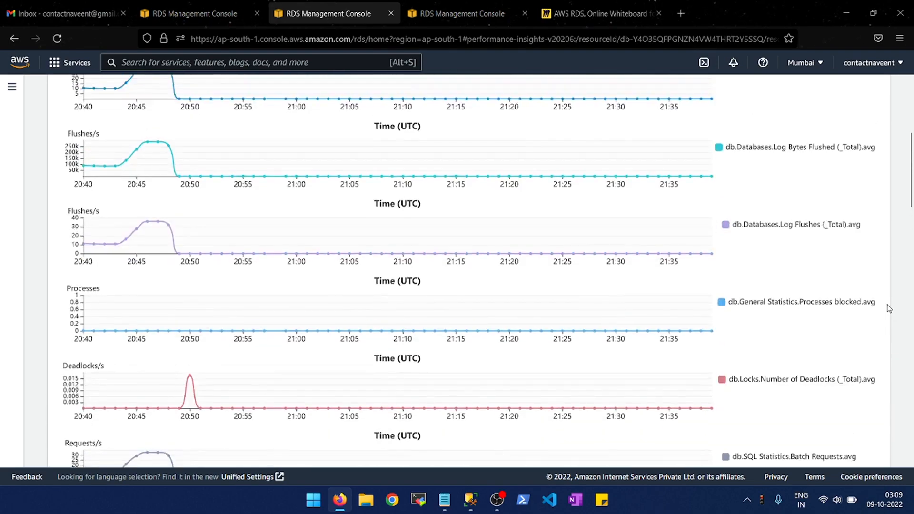
scroll(889, 308, up, 5)
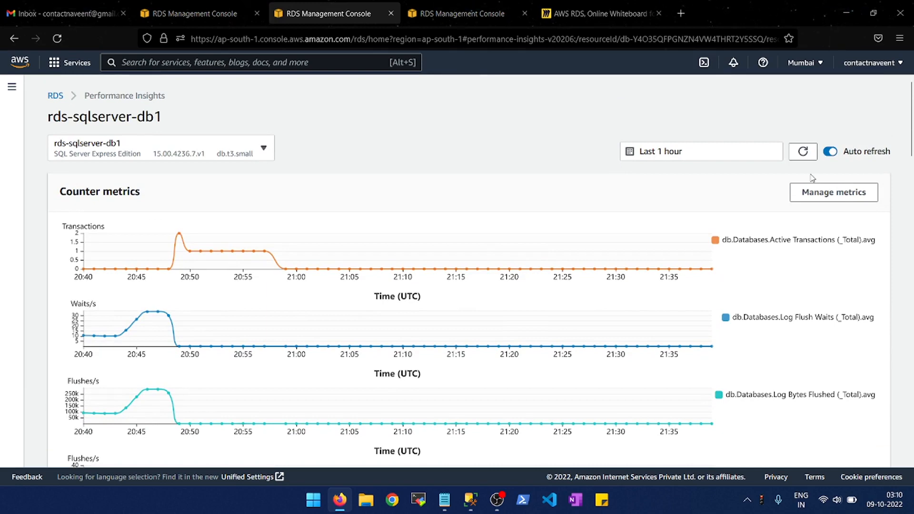
- Add the User Connections database metric to the Performance Insights counter metrics and view its graph
click(815, 202)
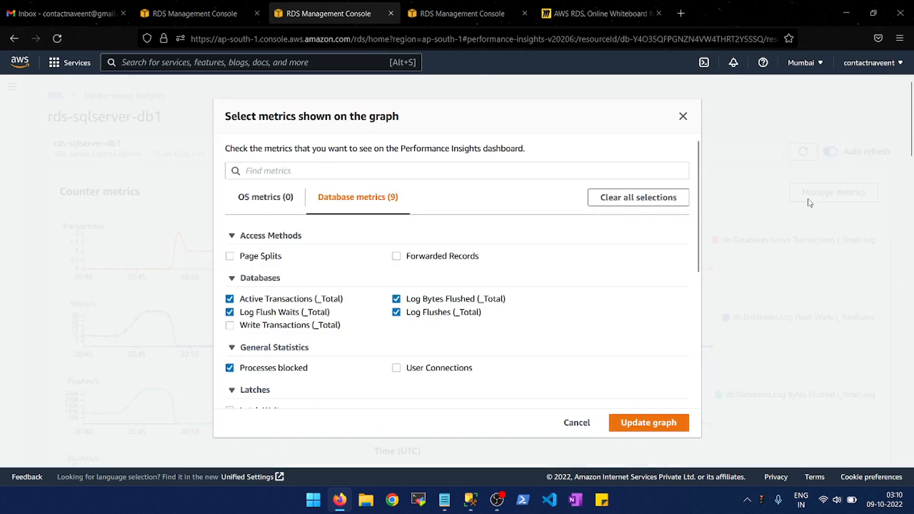
scroll(389, 310, down, 3)
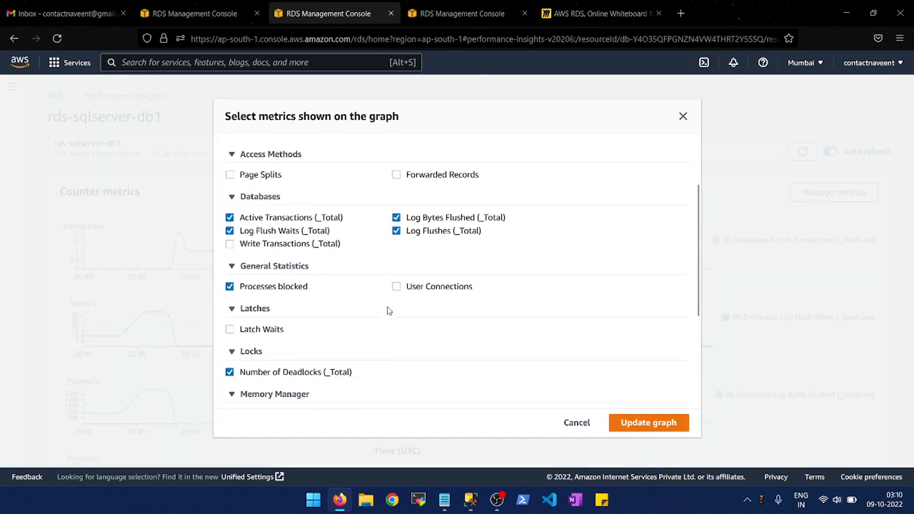
scroll(390, 311, down, 3)
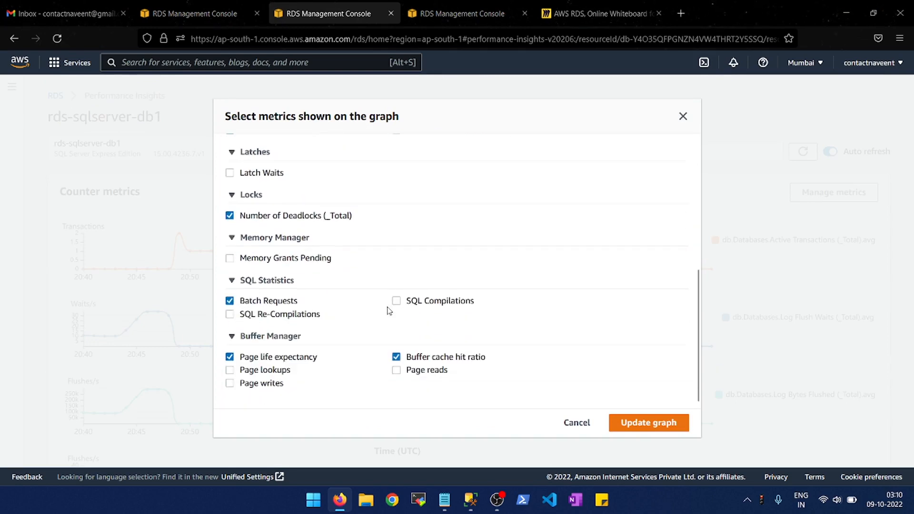
scroll(386, 254, up, 6)
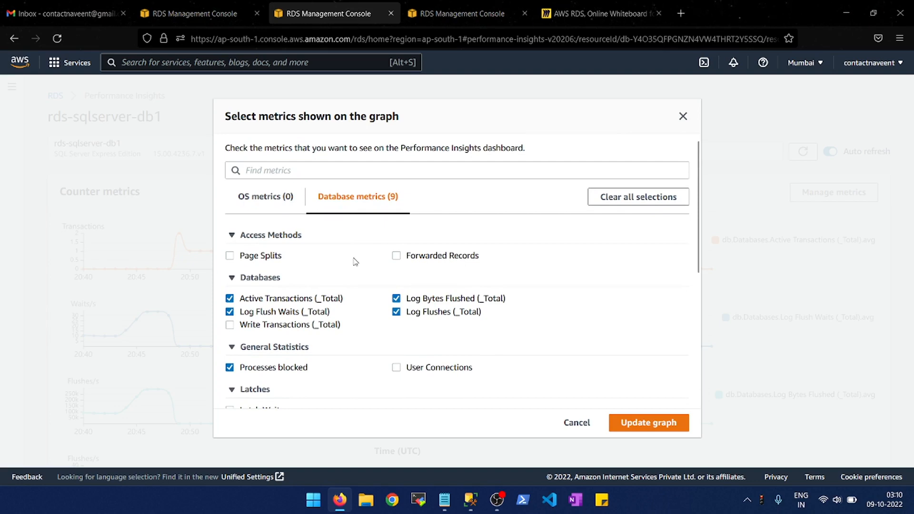
scroll(355, 261, down, 1)
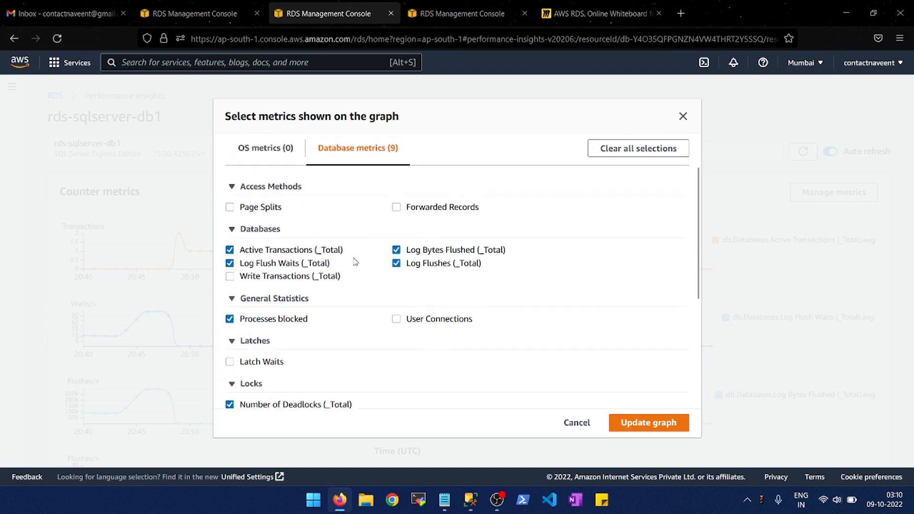
click(397, 316)
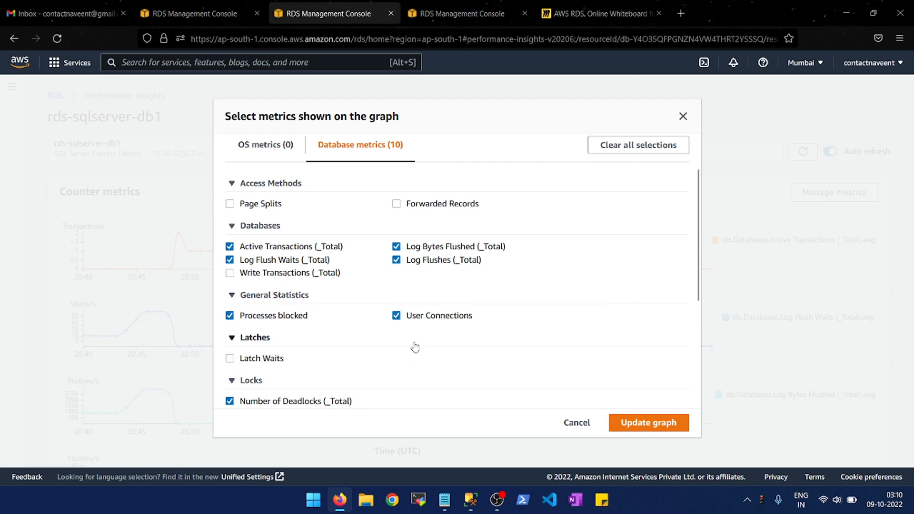
click(628, 425)
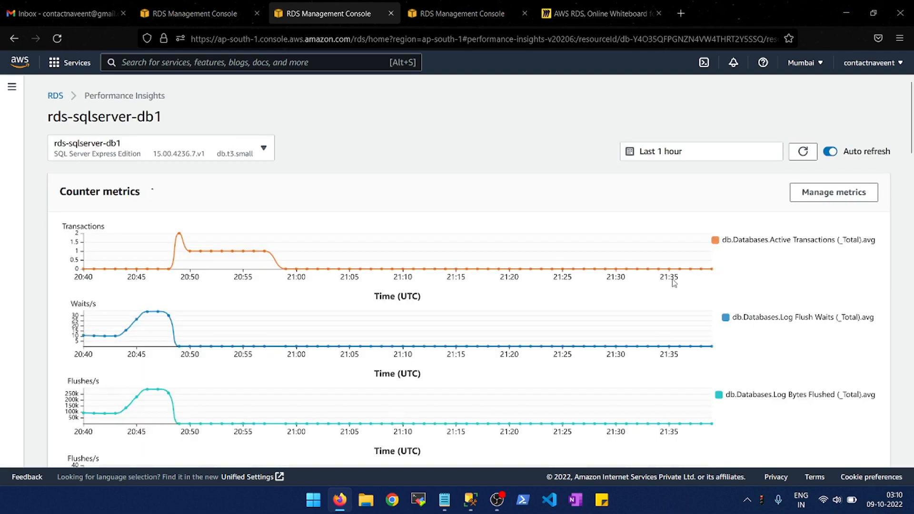
scroll(781, 300, down, 6)
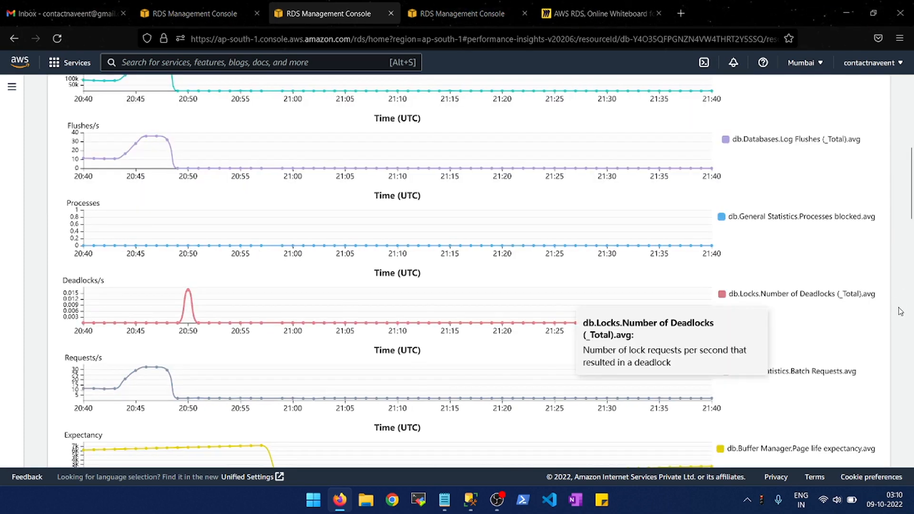
scroll(901, 312, down, 2)
scroll(901, 312, down, 3)
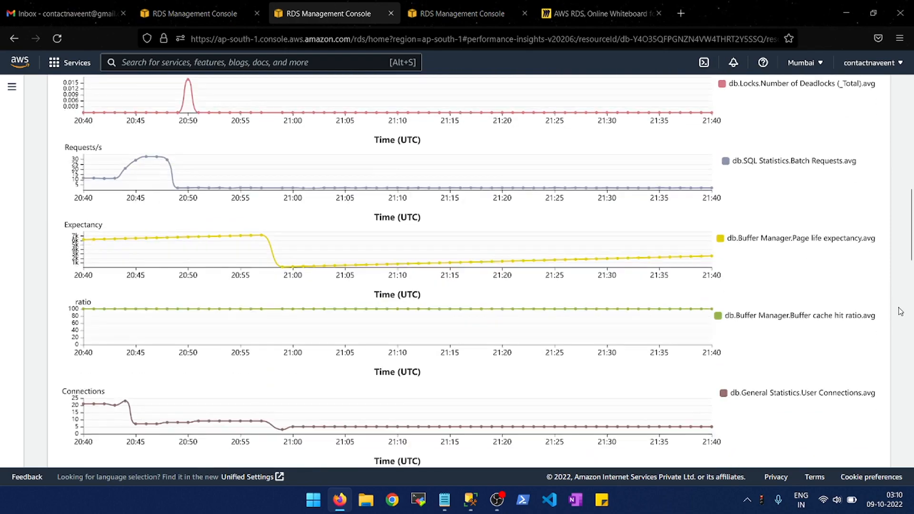
scroll(901, 311, down, 2)
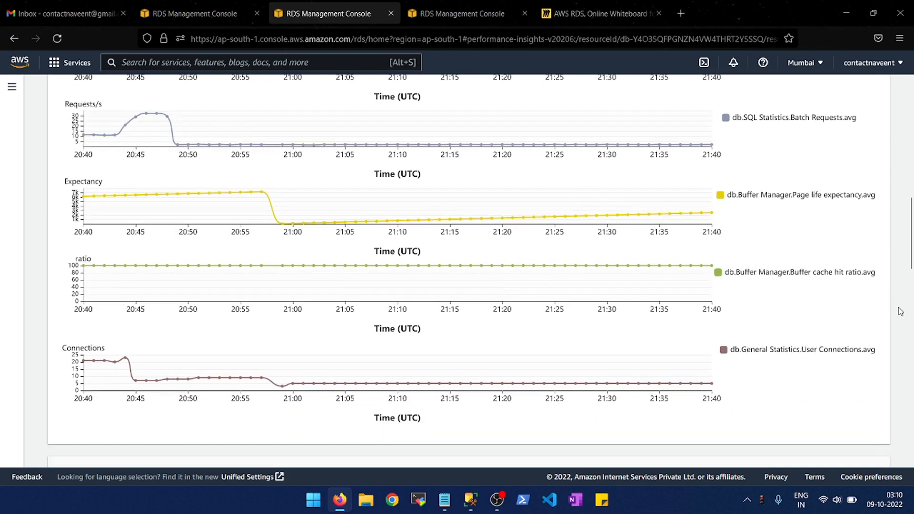
scroll(901, 312, up, 15)
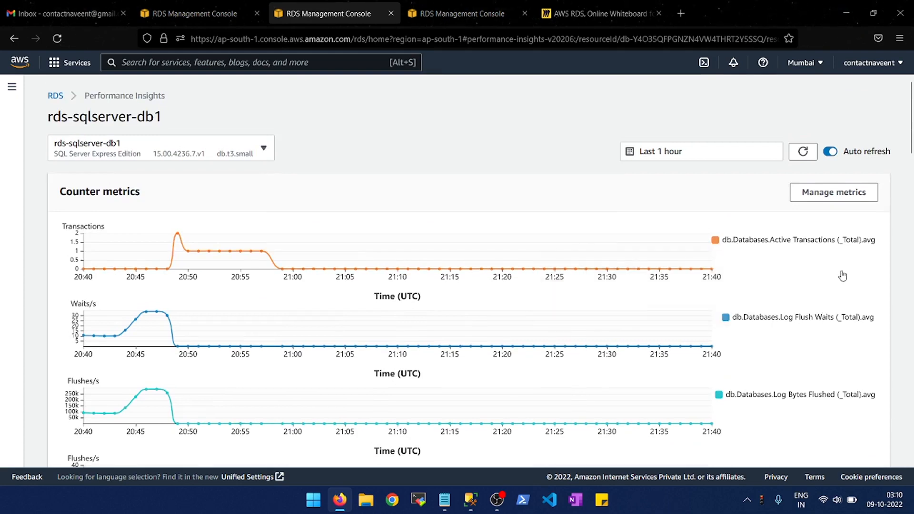
- Add the OS metrics user (cpuUtilization), availKb (disks) and physAvailKb (memory) to the counter metrics graphs
click(833, 193)
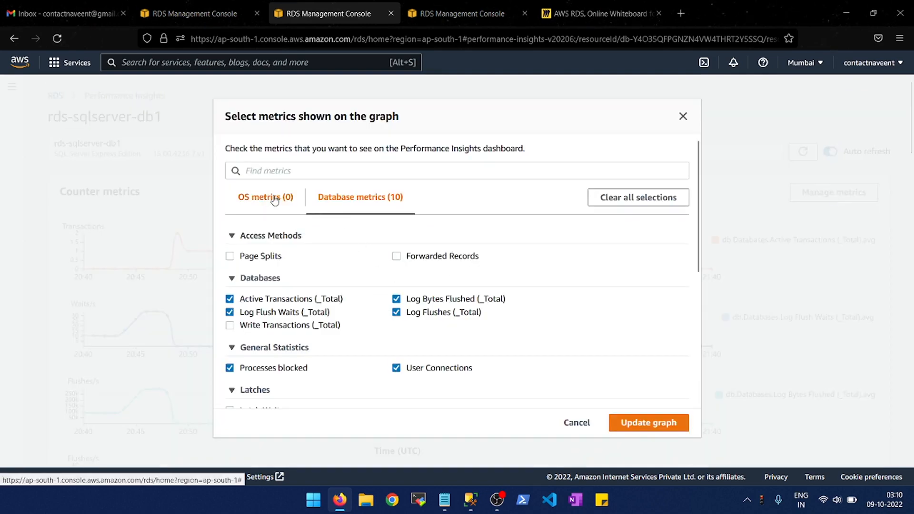
click(275, 199)
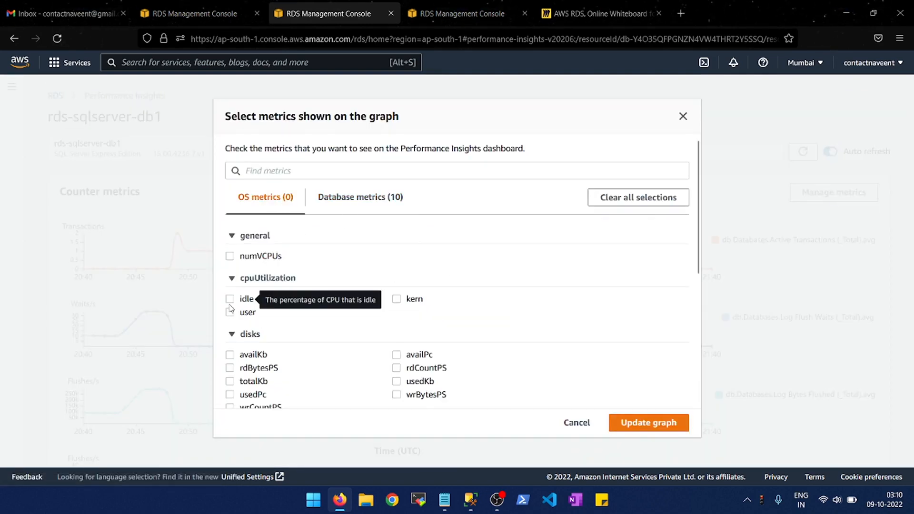
click(229, 313)
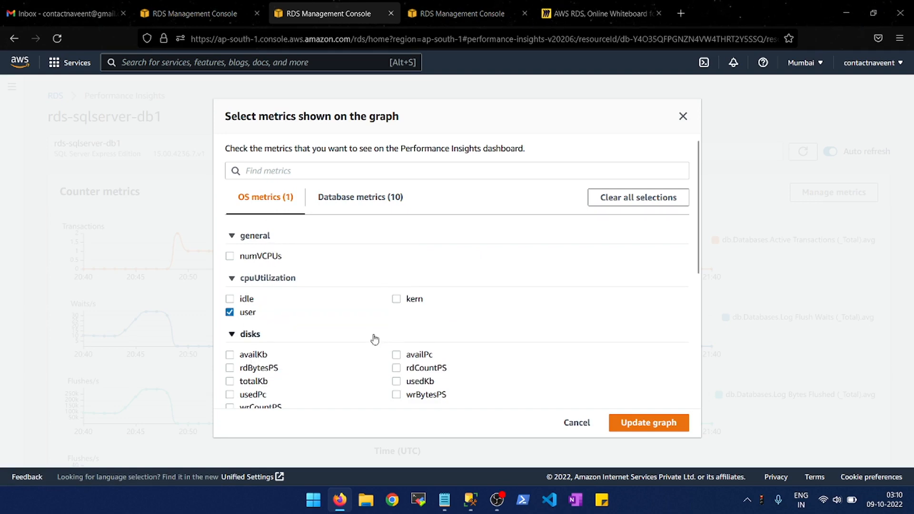
click(230, 354)
scroll(457, 335, down, 1)
scroll(457, 335, down, 3)
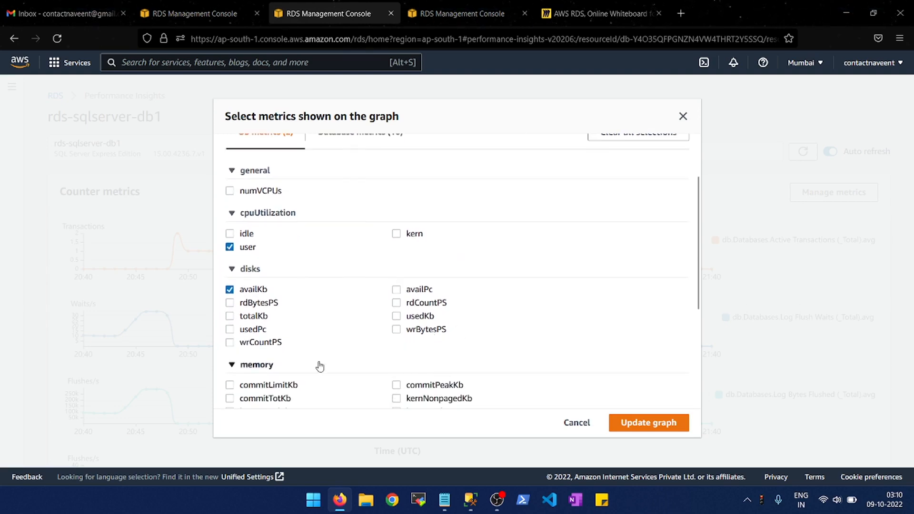
scroll(319, 367, down, 1)
scroll(321, 365, down, 3)
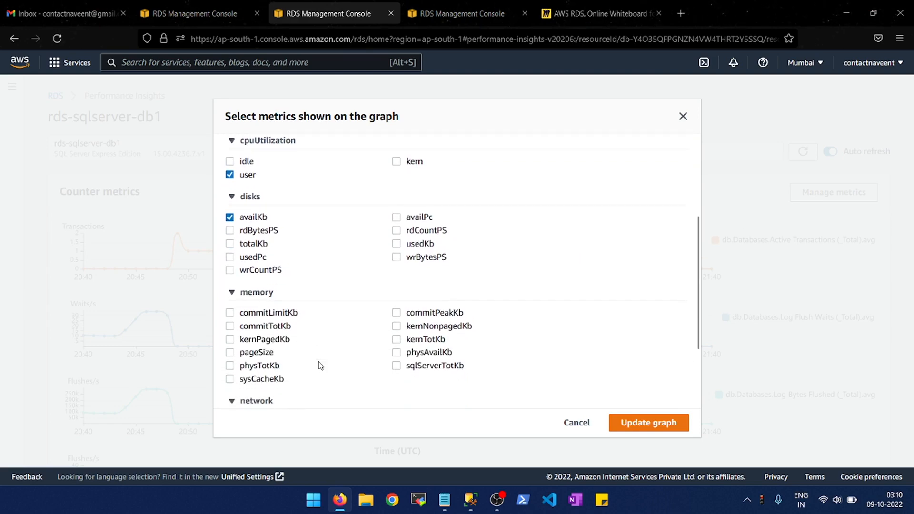
click(397, 353)
scroll(400, 357, down, 1)
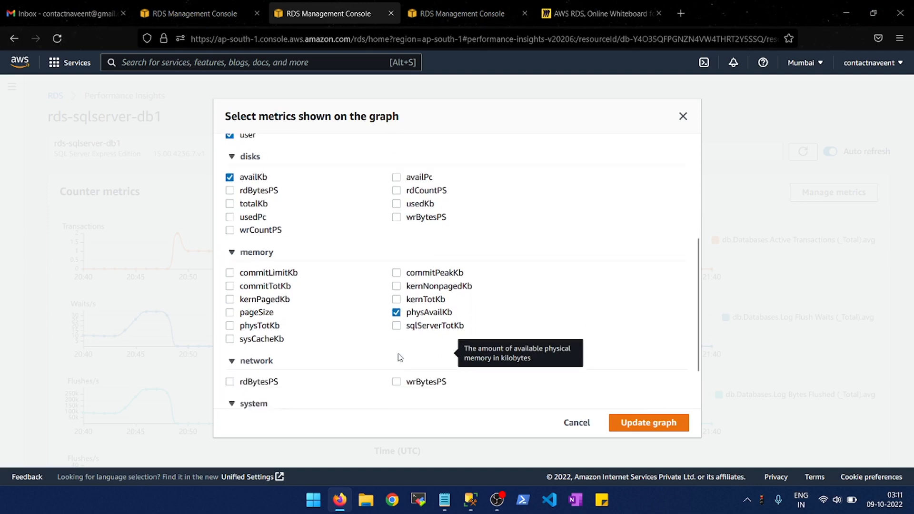
scroll(400, 357, down, 2)
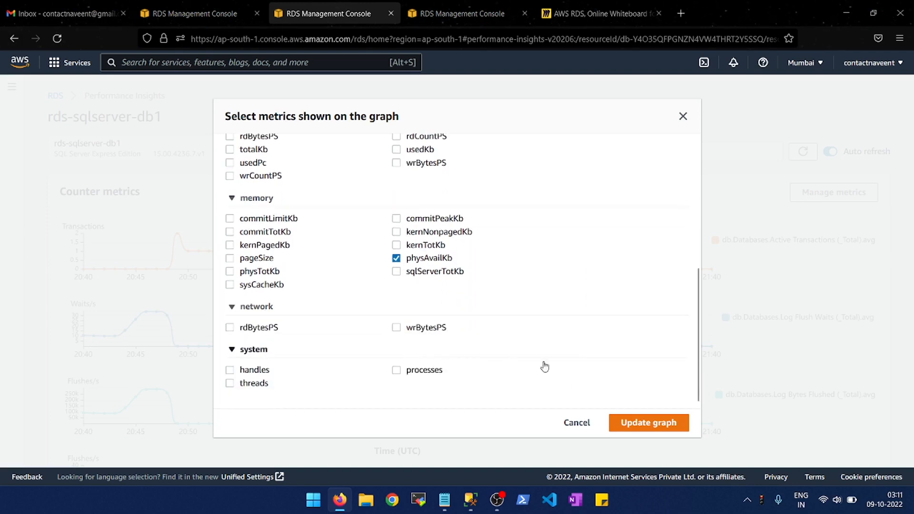
click(632, 423)
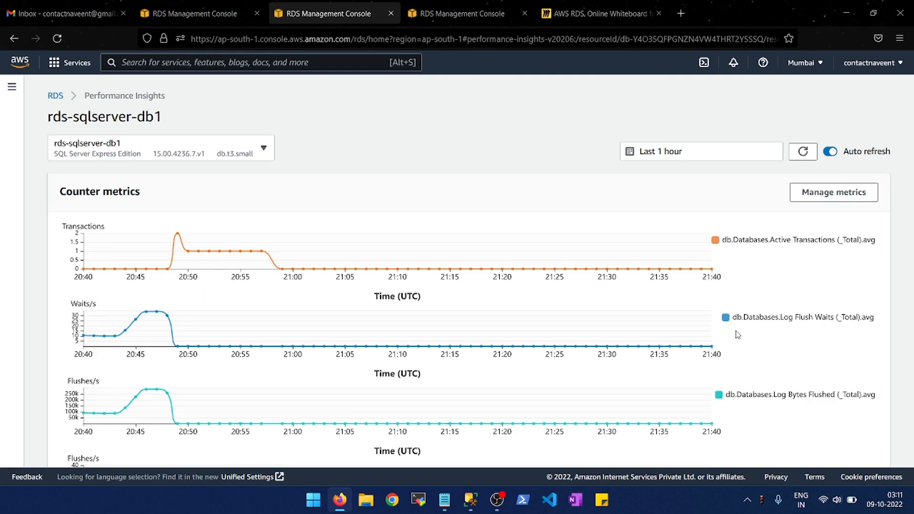
- Examine the full set of counter metrics graphs for rds-sqlserver-db1, from Active Transactions through User Connections to the OS metrics
scroll(737, 335, down, 1)
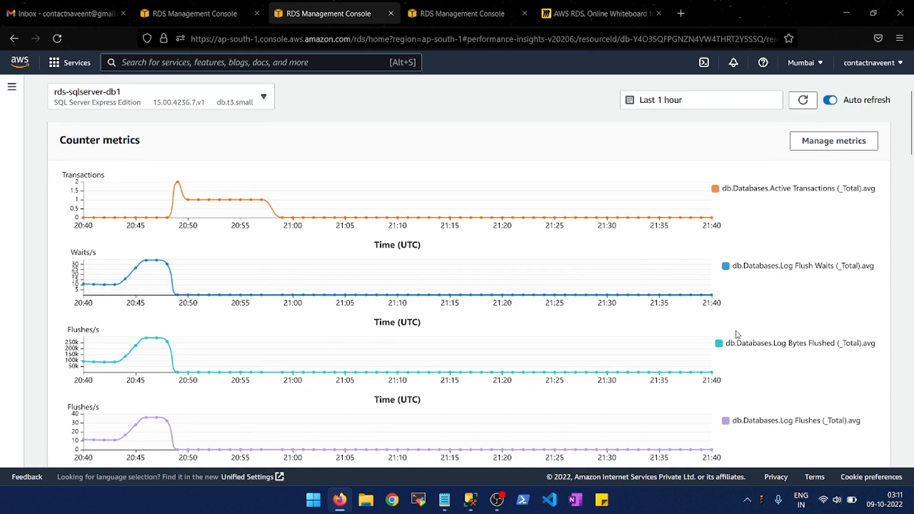
scroll(738, 334, down, 3)
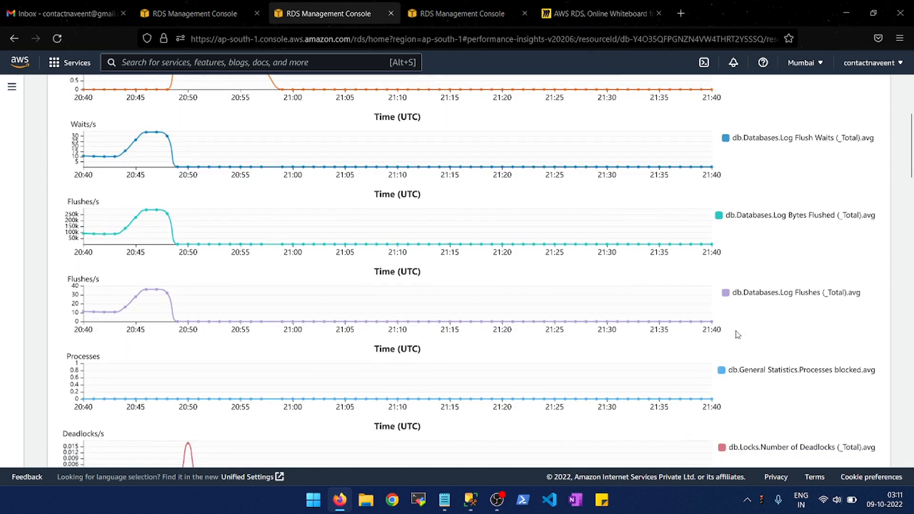
scroll(737, 335, down, 2)
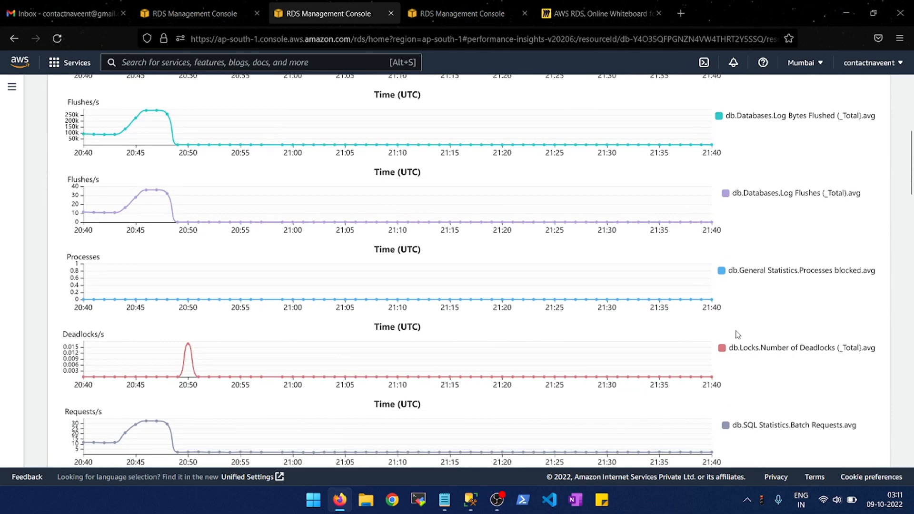
scroll(737, 335, down, 1)
scroll(737, 335, down, 2)
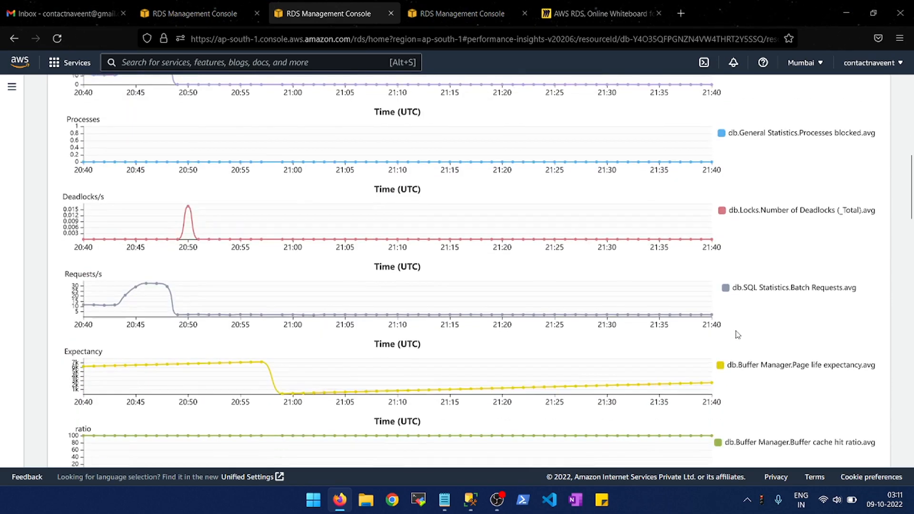
scroll(737, 335, down, 2)
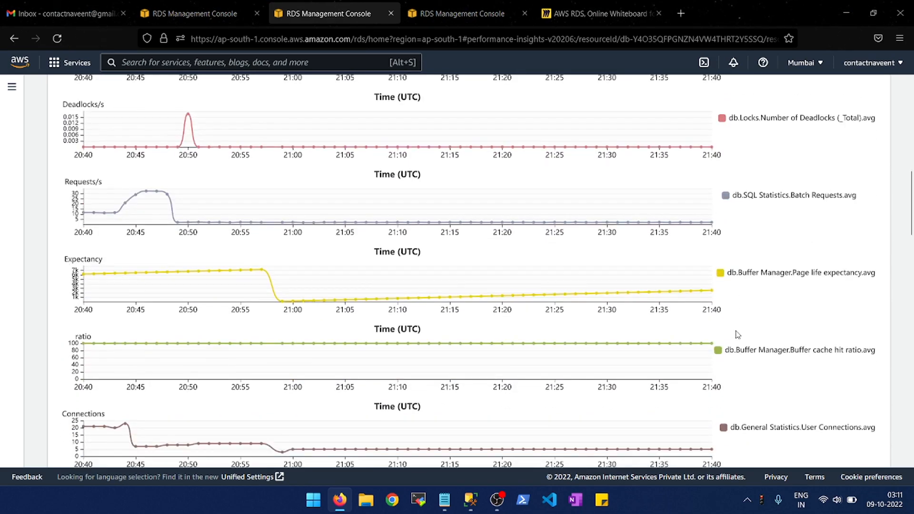
scroll(737, 335, down, 1)
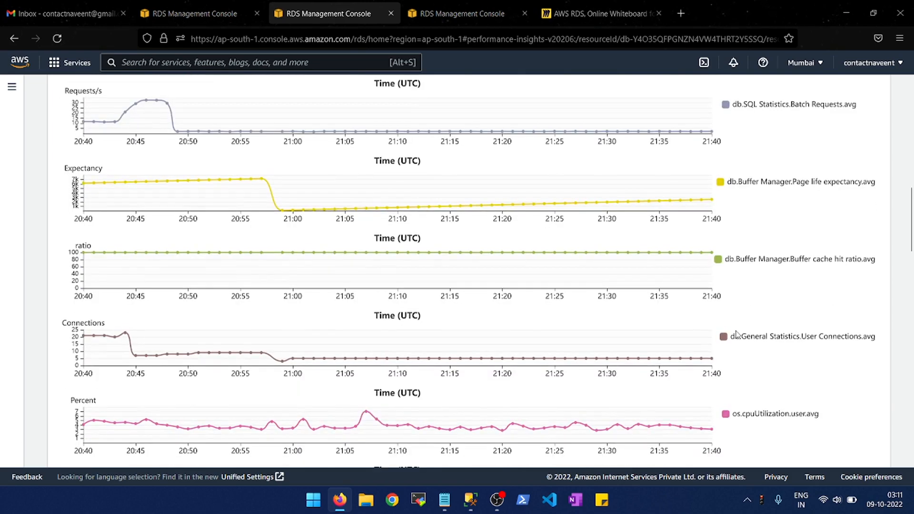
scroll(737, 335, down, 1)
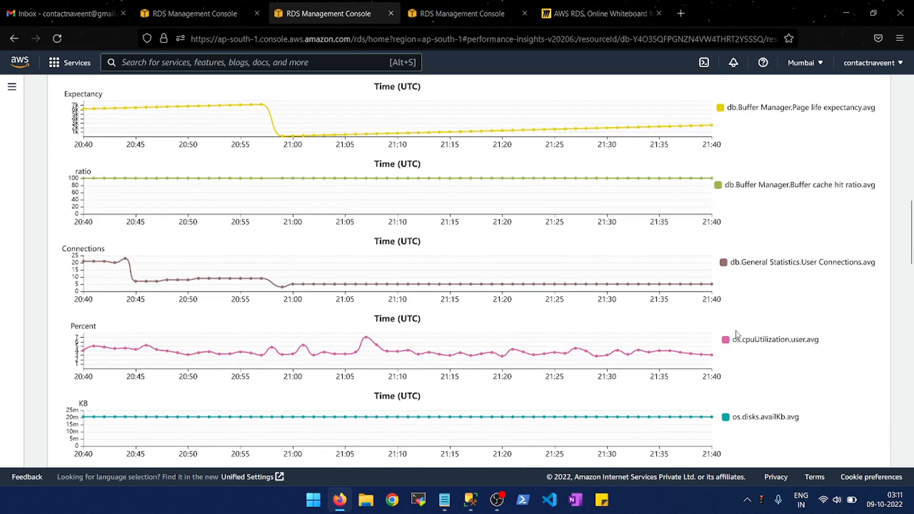
scroll(738, 335, down, 1)
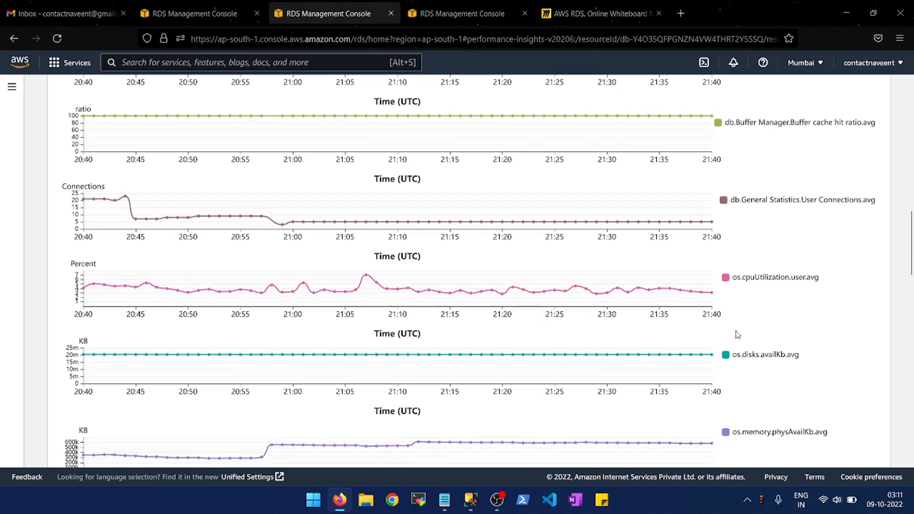
scroll(737, 334, down, 1)
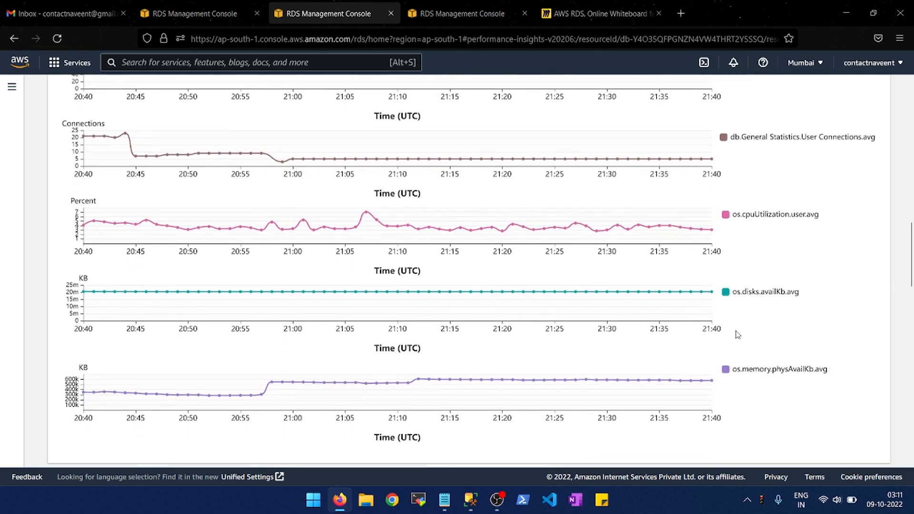
scroll(737, 334, down, 1)
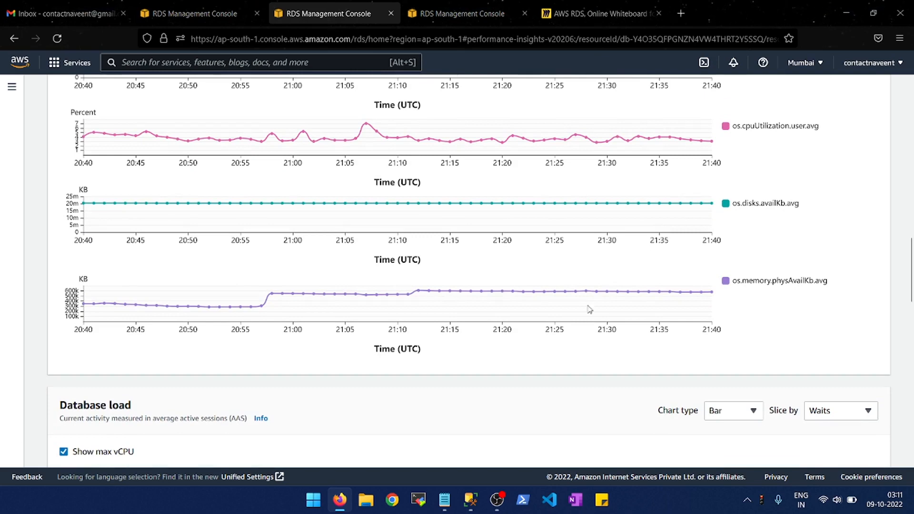
- Return to the RDS databases list and open the details page of rds-sqlserver-db2
click(207, 20)
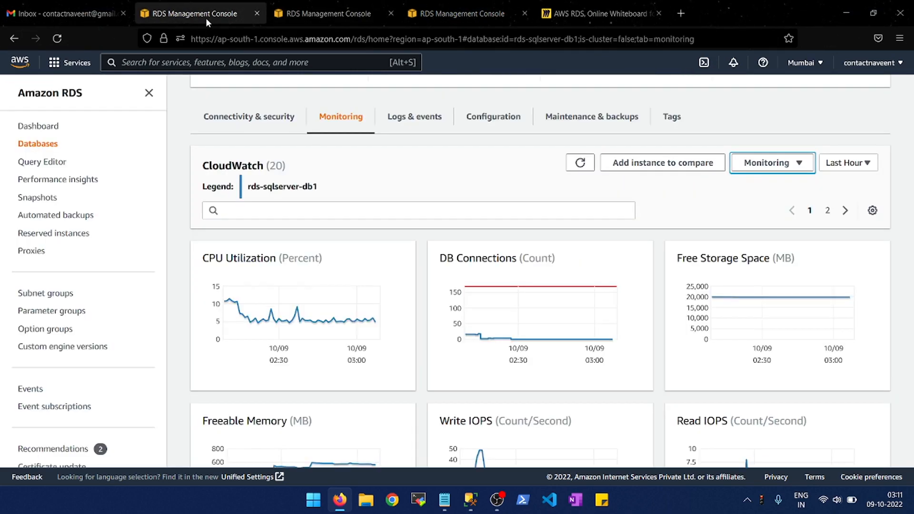
scroll(262, 140, up, 1)
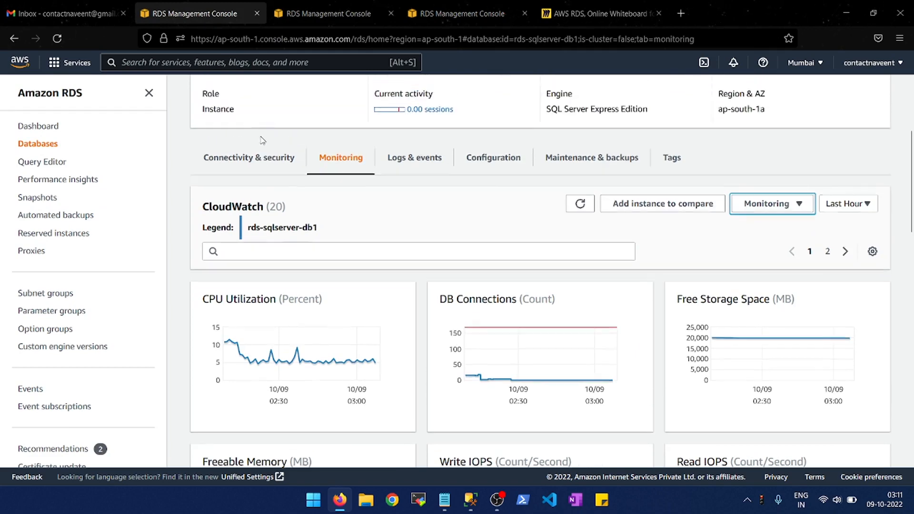
scroll(262, 140, up, 4)
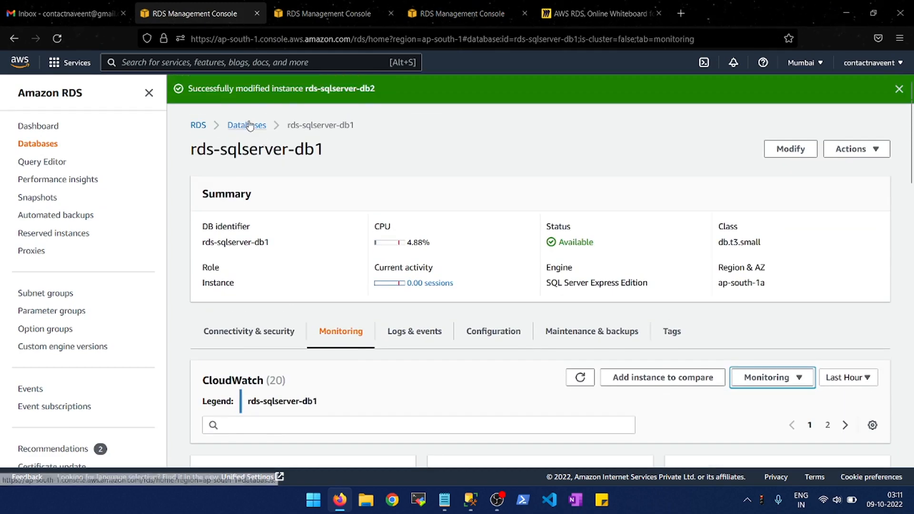
click(249, 125)
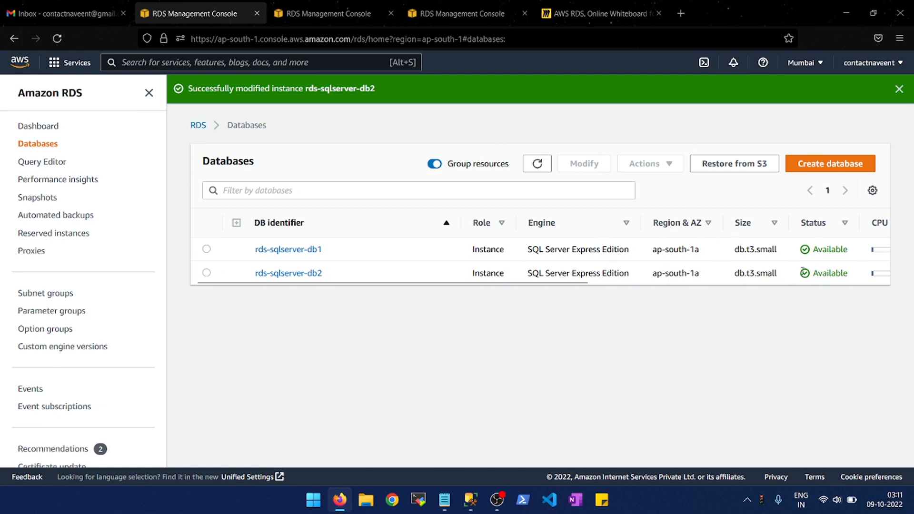
click(282, 273)
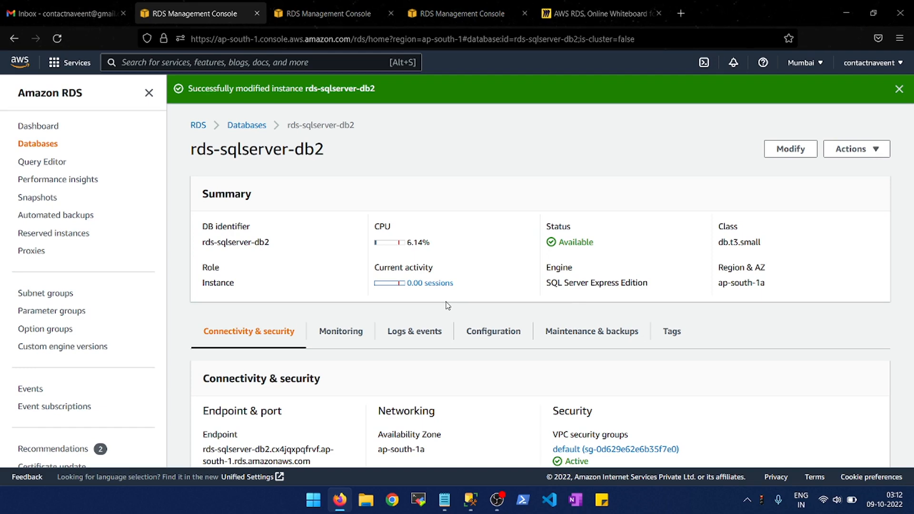
- Switch to SQL Server Management Studio and try to run dbcc traceon(1222,-1) in a new query on the TechWithGeeks database
click(471, 500)
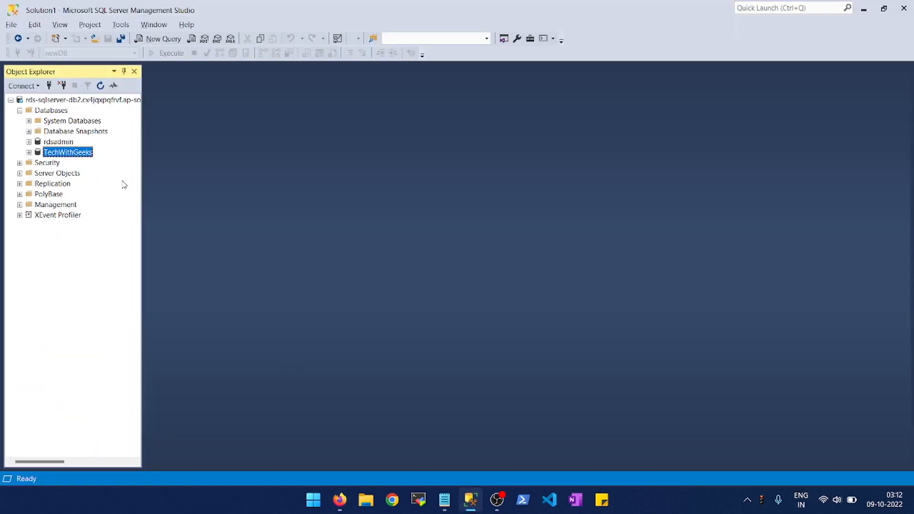
click(158, 39)
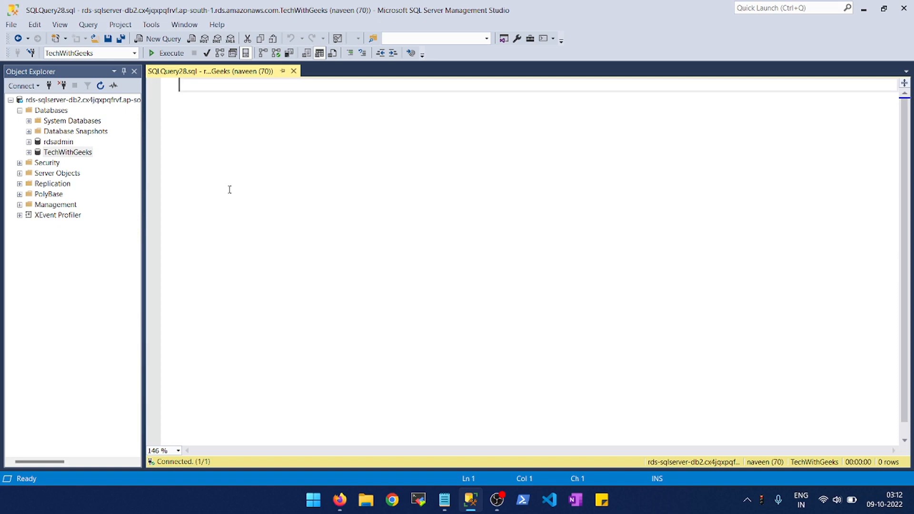
text(dbcc )
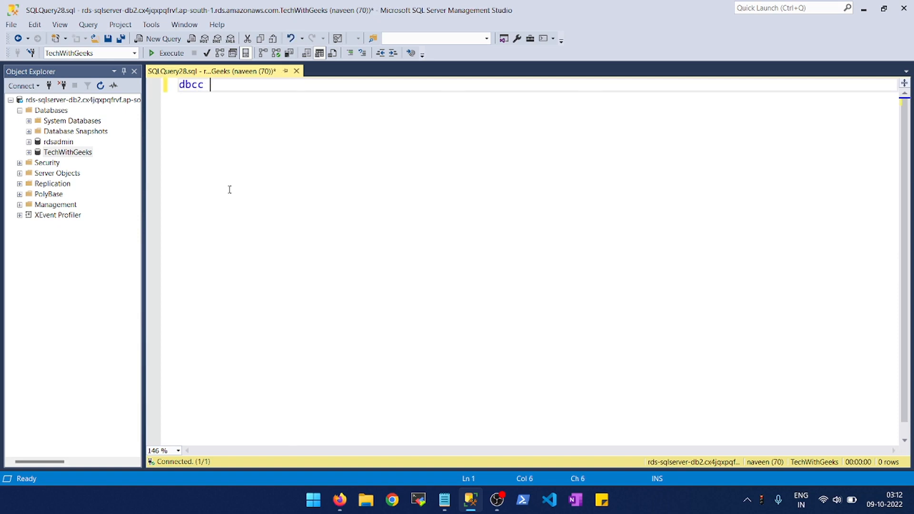
text(traceon(1222)
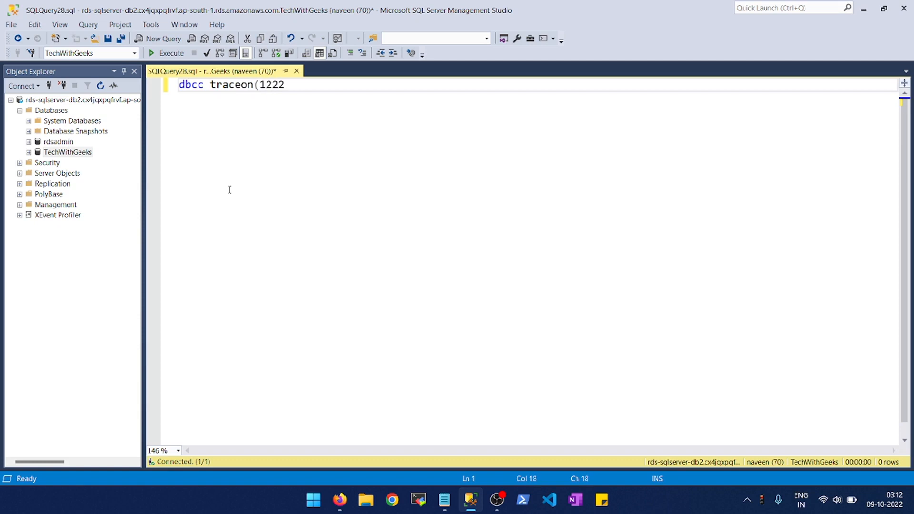
text(,-1))
click(160, 55)
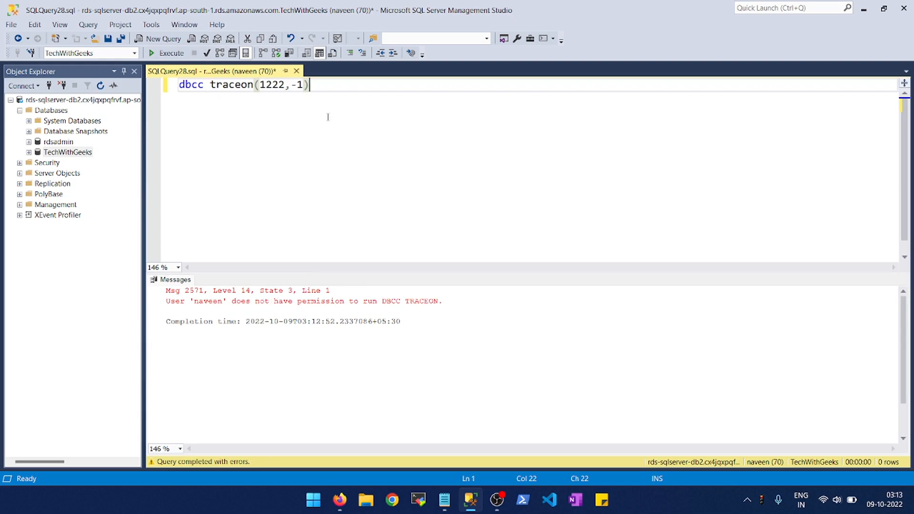
key(ctrl+a)
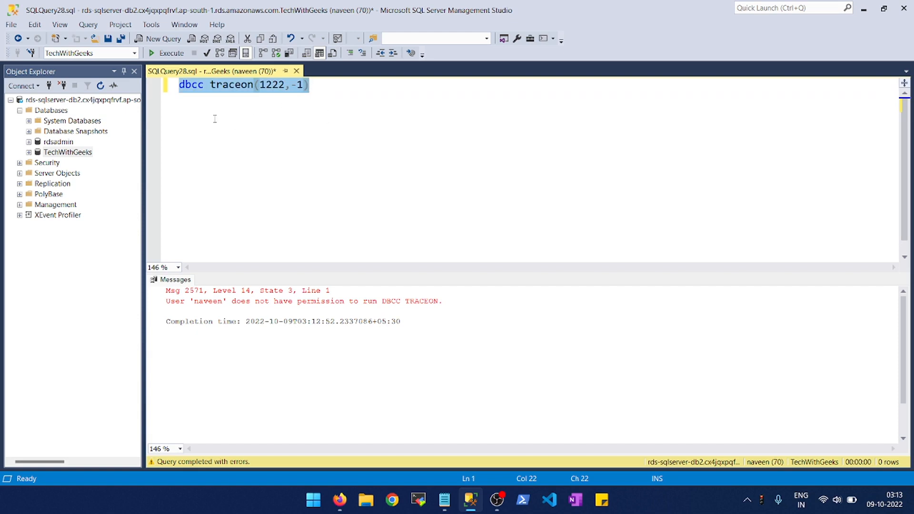
- Switch back to the RDS console and create a sqlserver-ex-15.0 parameter group named rds-group with the description "This is for rds-sqlserver-db2"
key(alt+Tab)
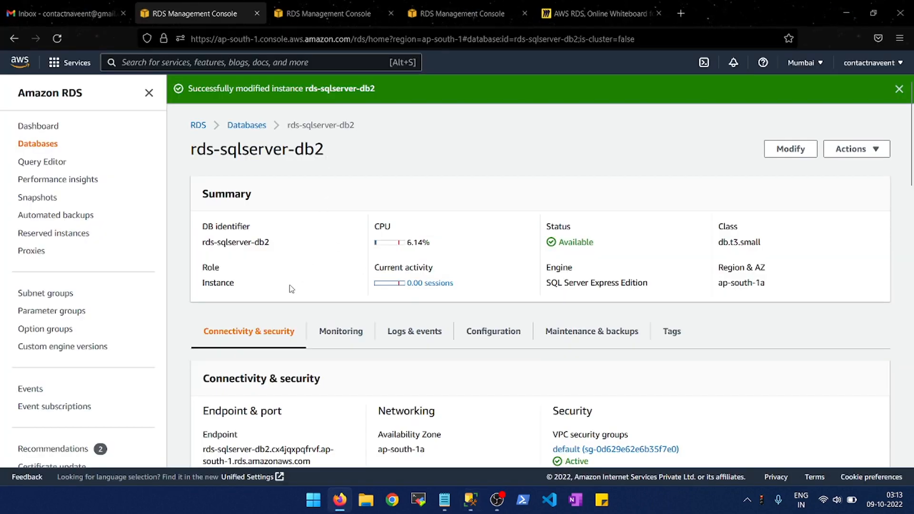
click(81, 312)
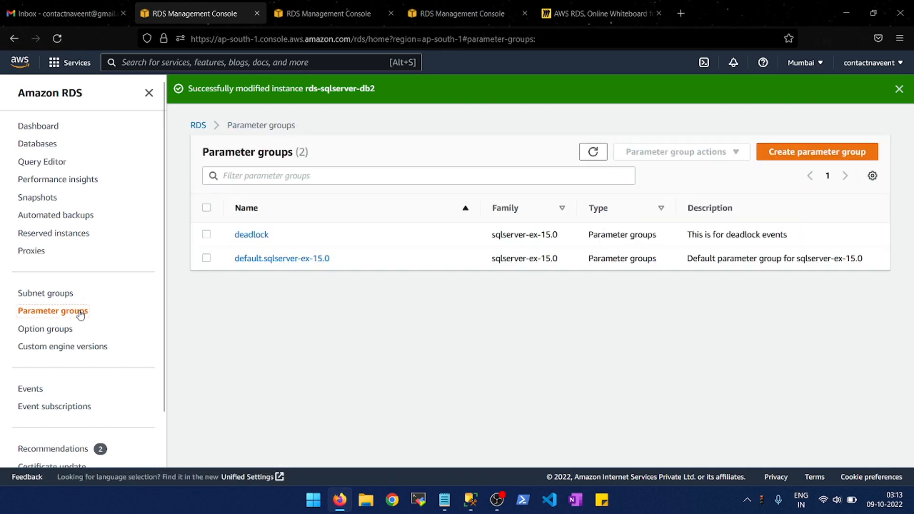
click(826, 154)
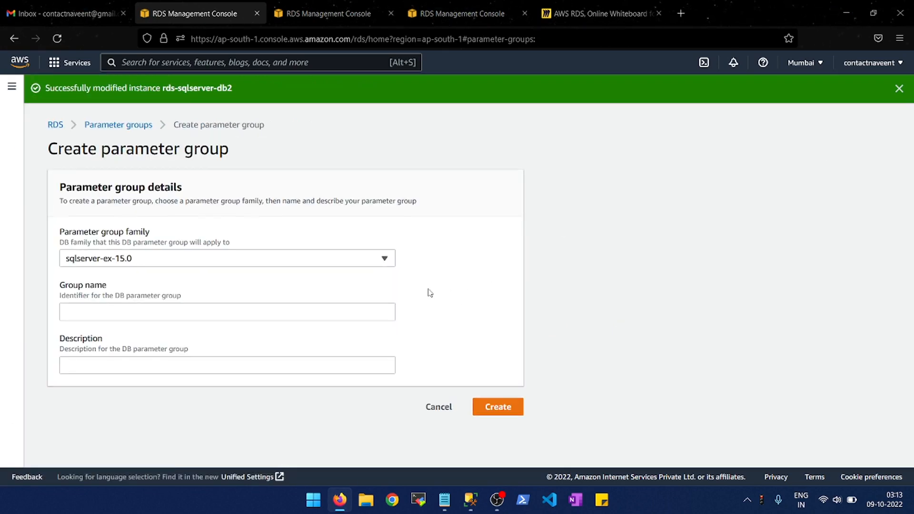
click(296, 314)
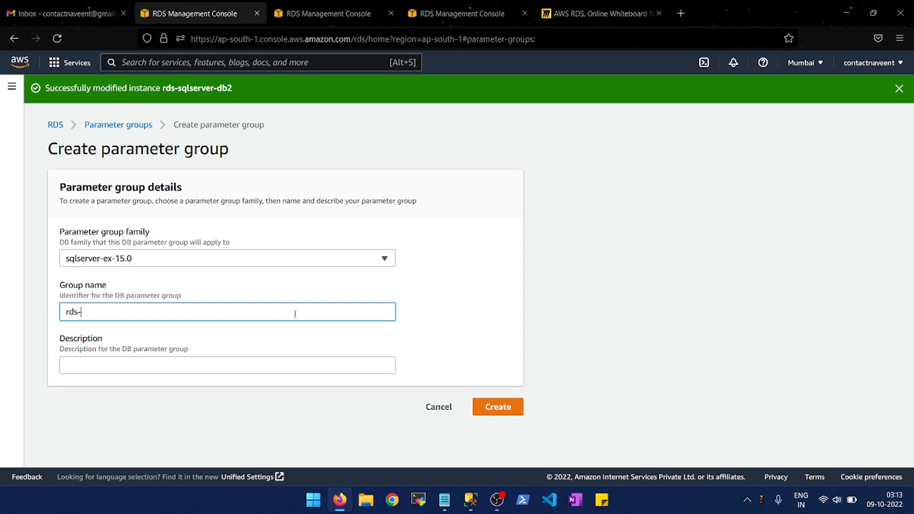
text(rds-group)
click(509, 408)
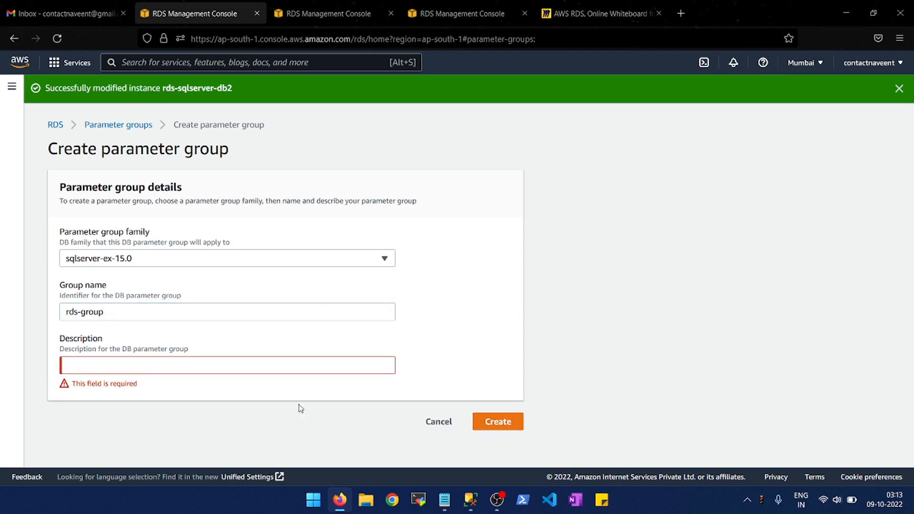
click(137, 361)
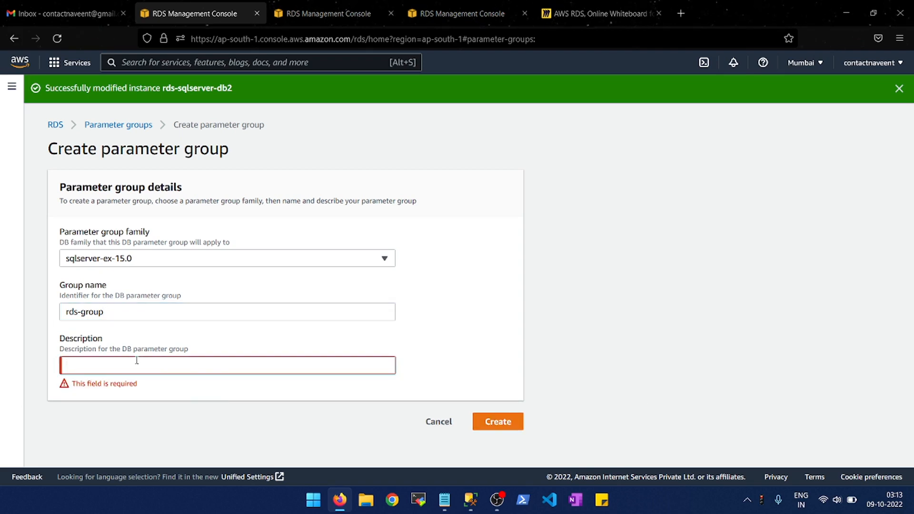
text(This is for rds-sqlserver-db2)
click(492, 425)
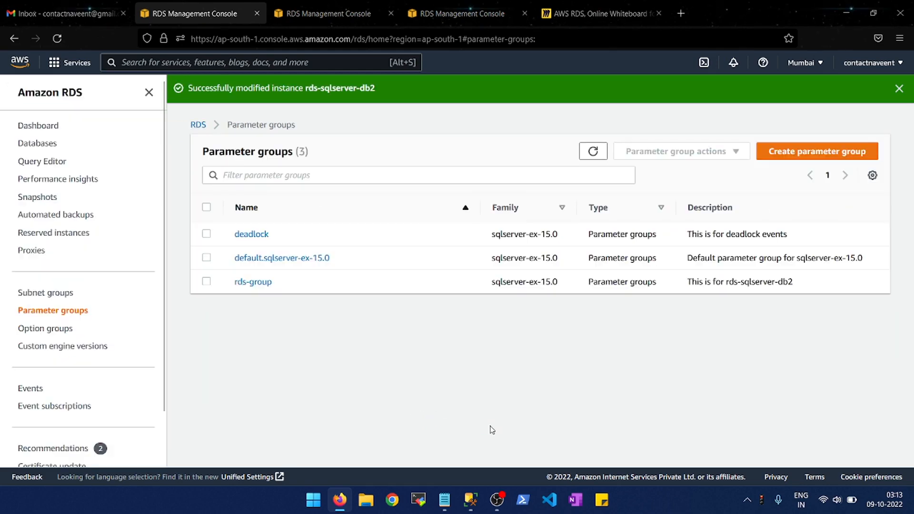
- Open the rds-group parameter group, find parameter 1222 and set its value to 1 in edit mode
click(251, 283)
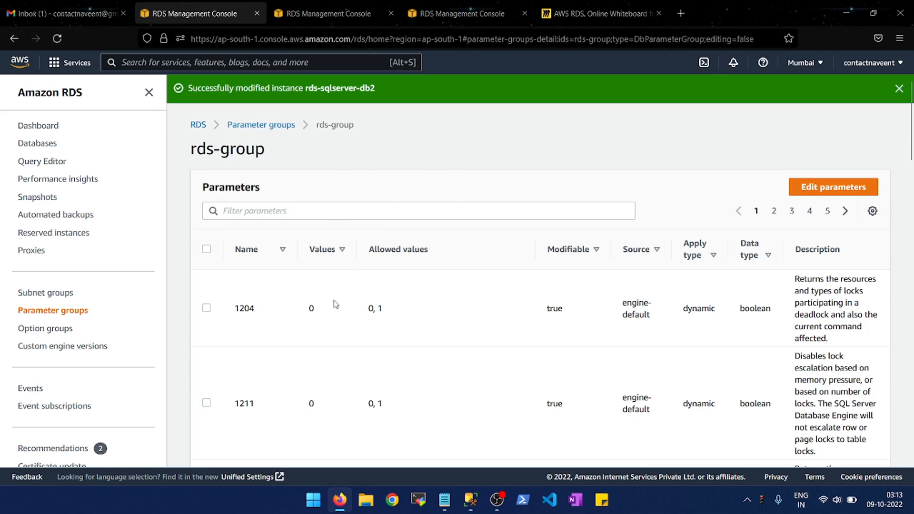
click(333, 210)
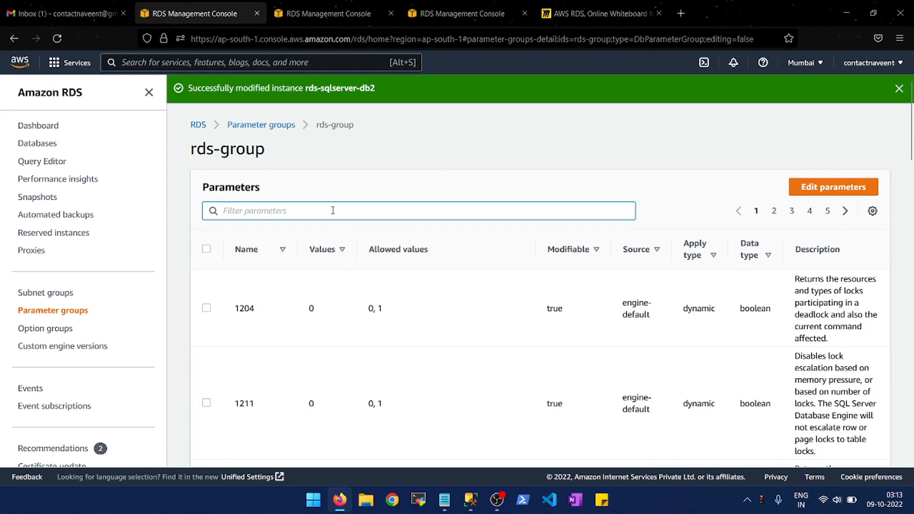
text(122)
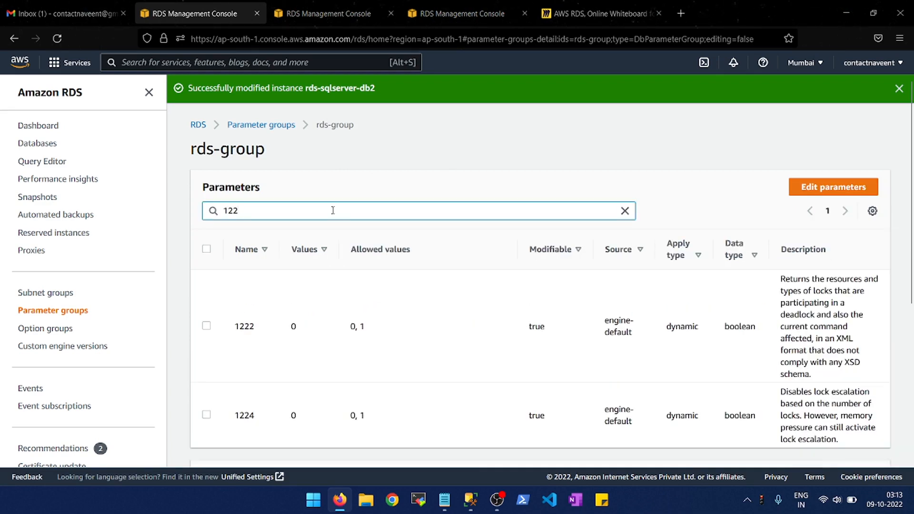
text(2)
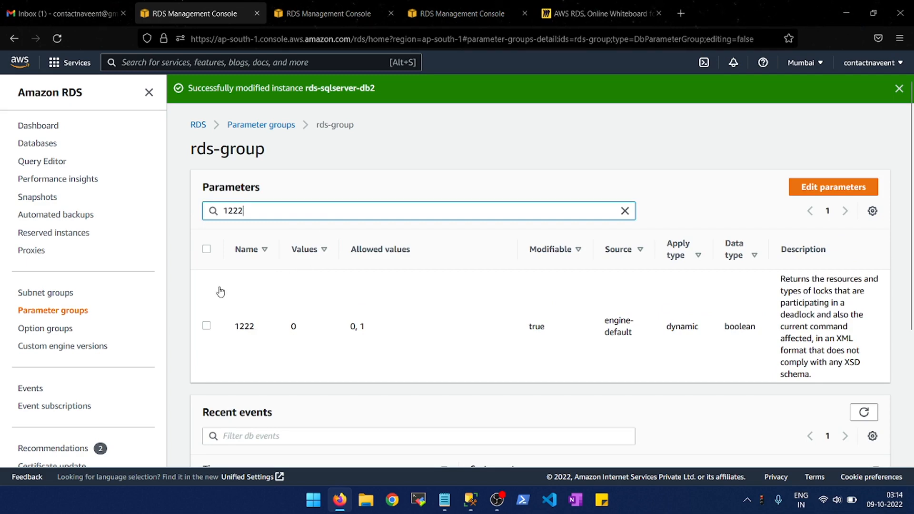
click(835, 188)
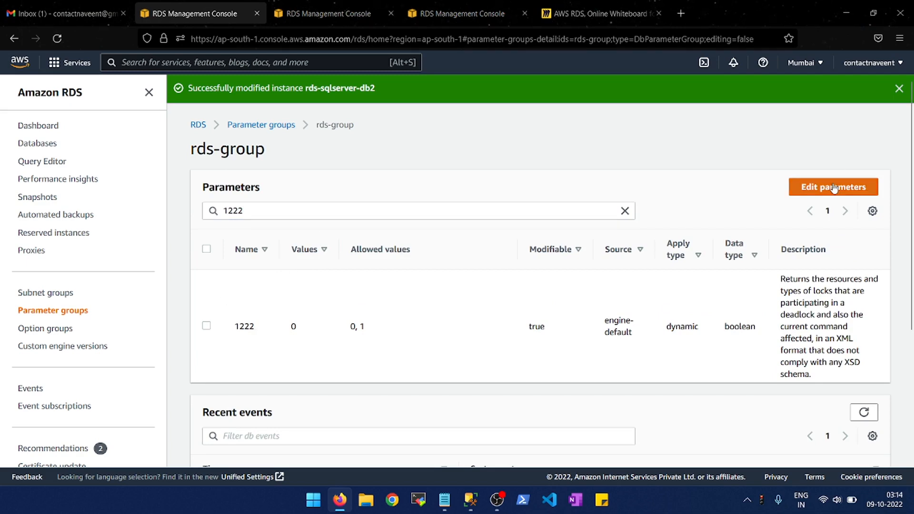
click(338, 340)
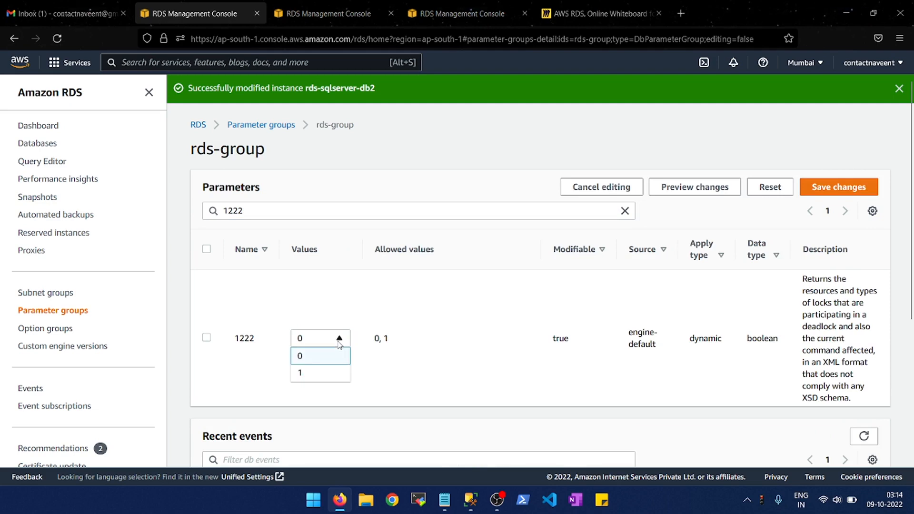
click(310, 373)
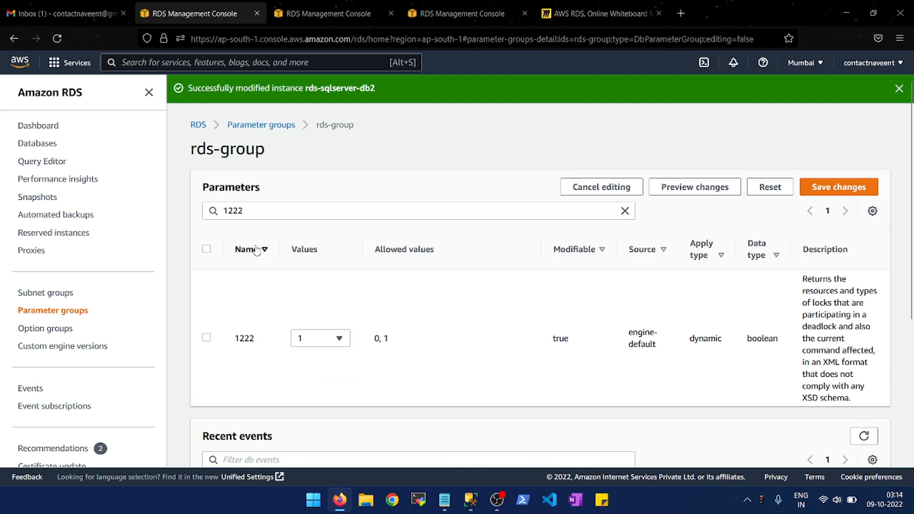
- Clear the parameter filter and examine the names, values, modifiable flags and descriptions of the other trace flag parameters
double_click(260, 210)
key(BackSpace)
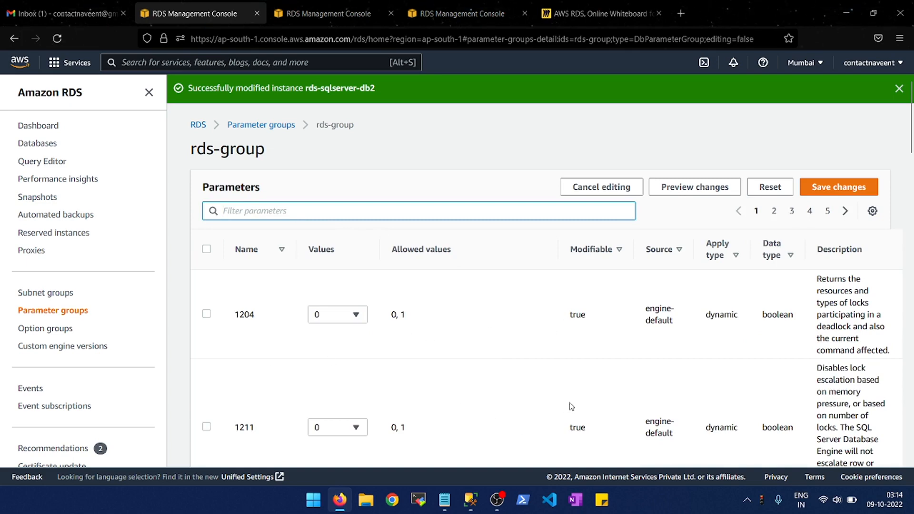
scroll(571, 406, down, 3)
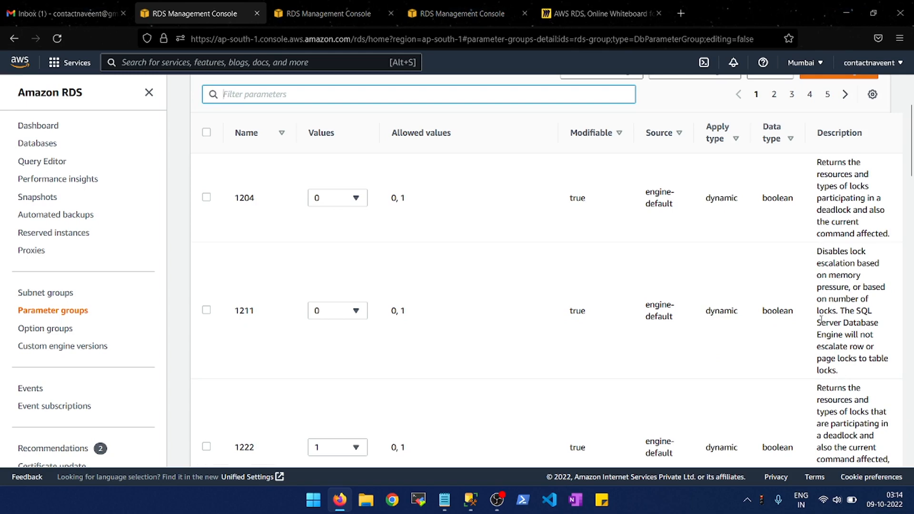
scroll(815, 297, down, 5)
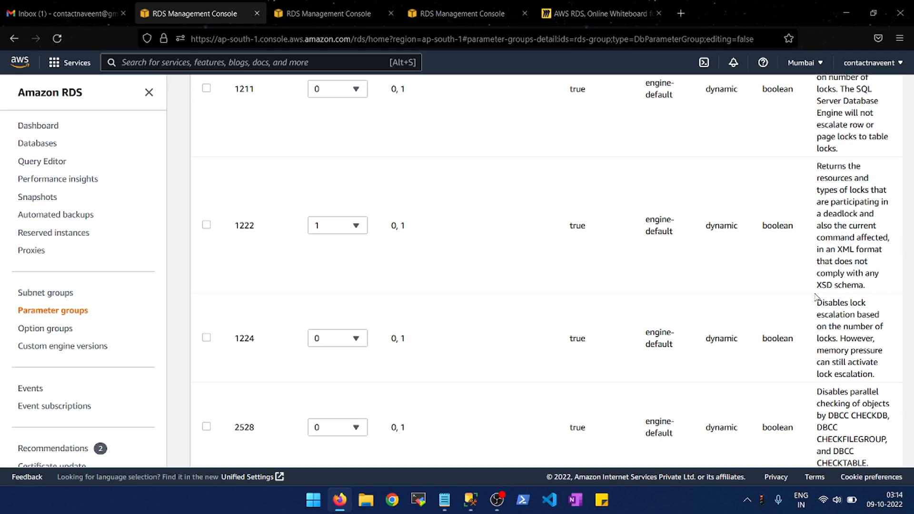
scroll(816, 297, down, 1)
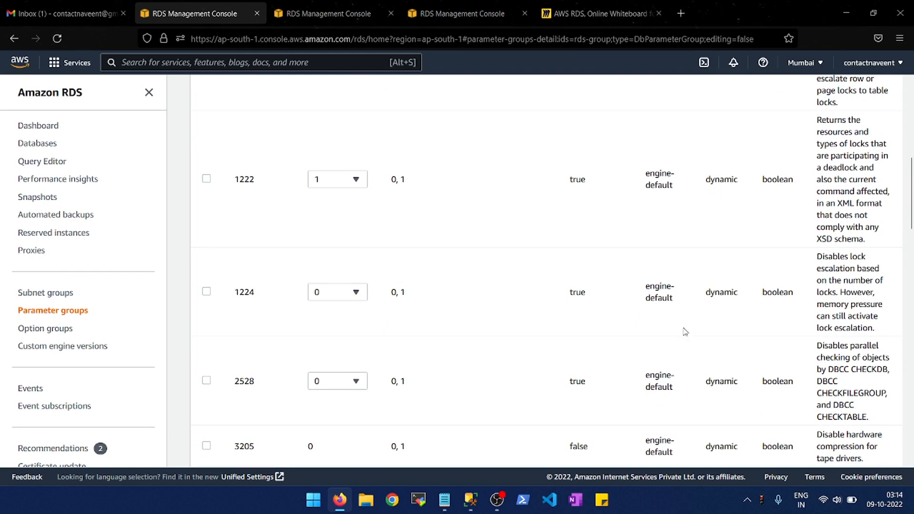
scroll(649, 307, down, 4)
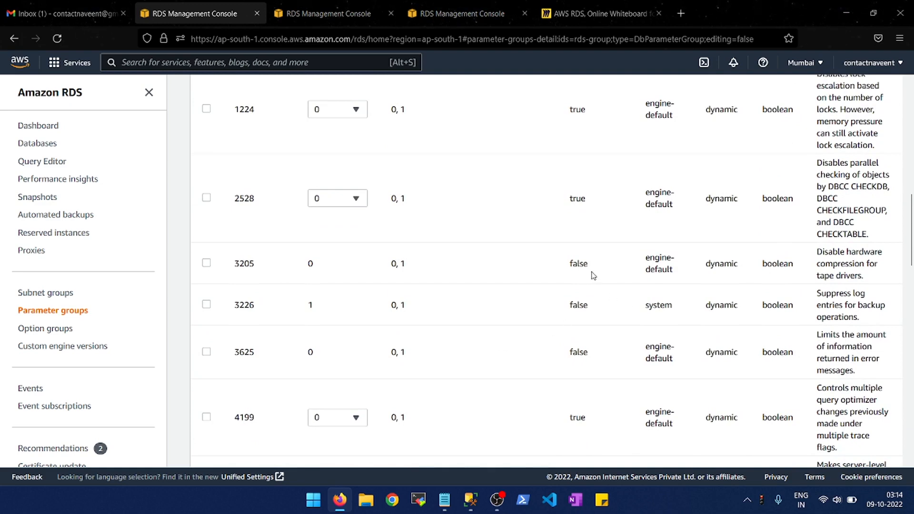
scroll(587, 267, up, 10)
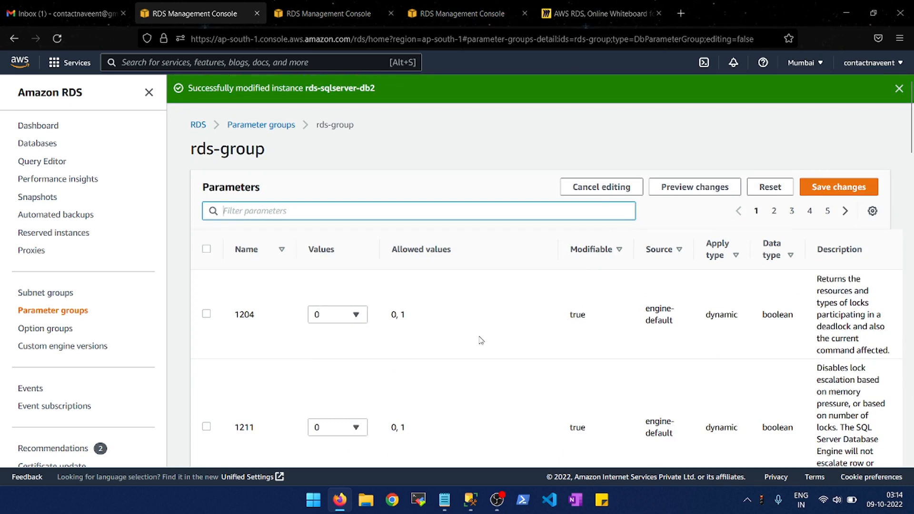
scroll(481, 340, down, 3)
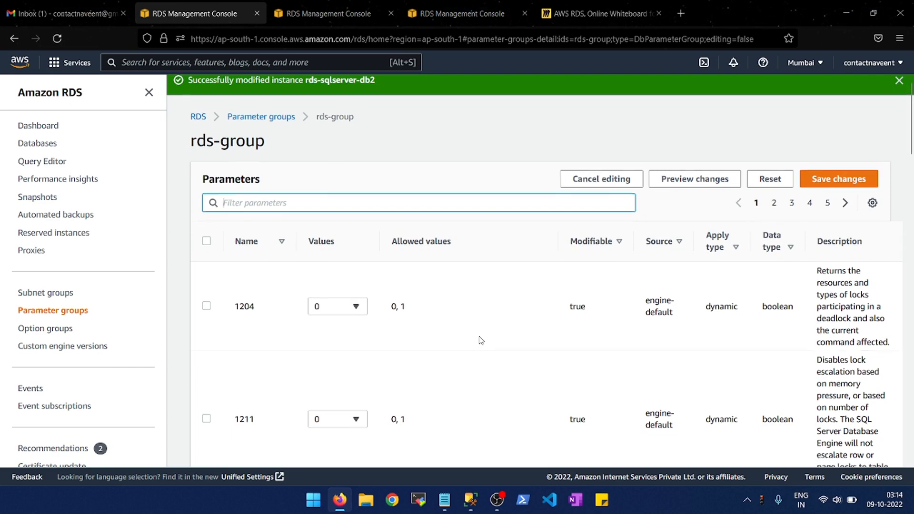
scroll(481, 340, up, 3)
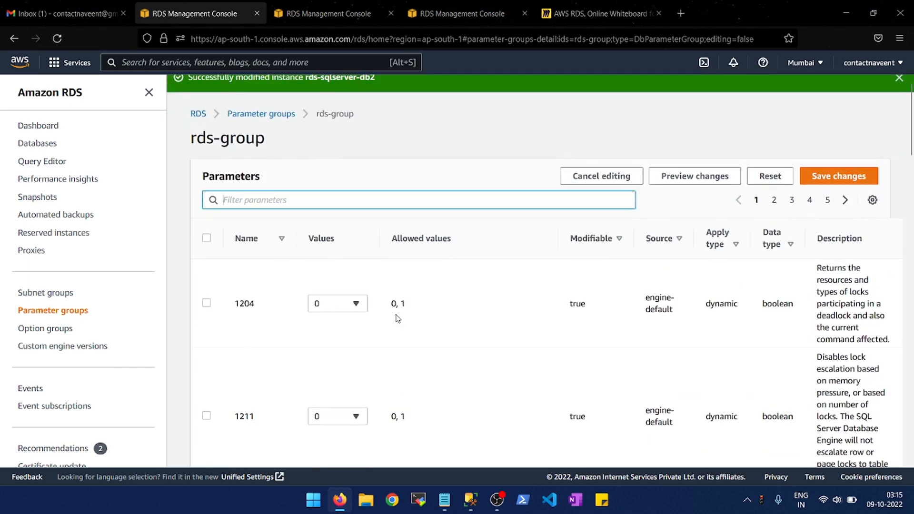
- Save the rds-group parameter changes, check the value of parameter 1222 and return to the parameter groups list
click(834, 177)
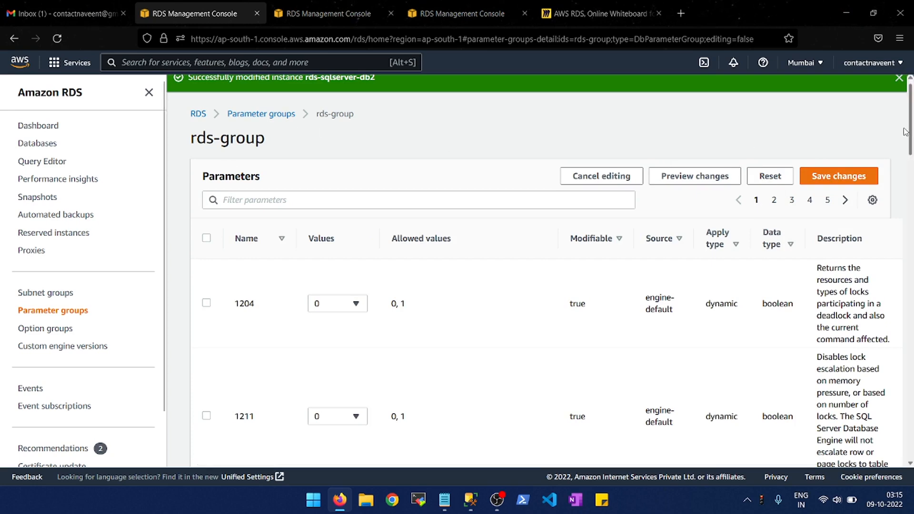
click(836, 177)
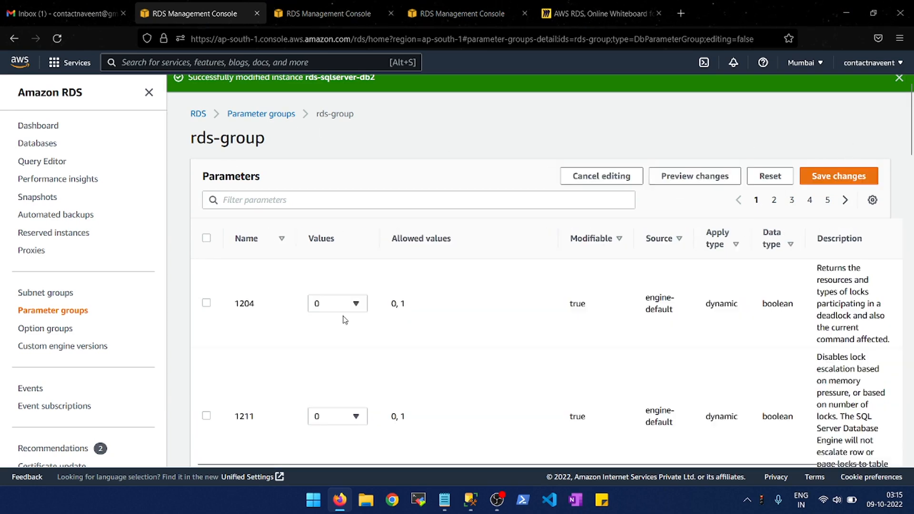
click(261, 199)
text(1222)
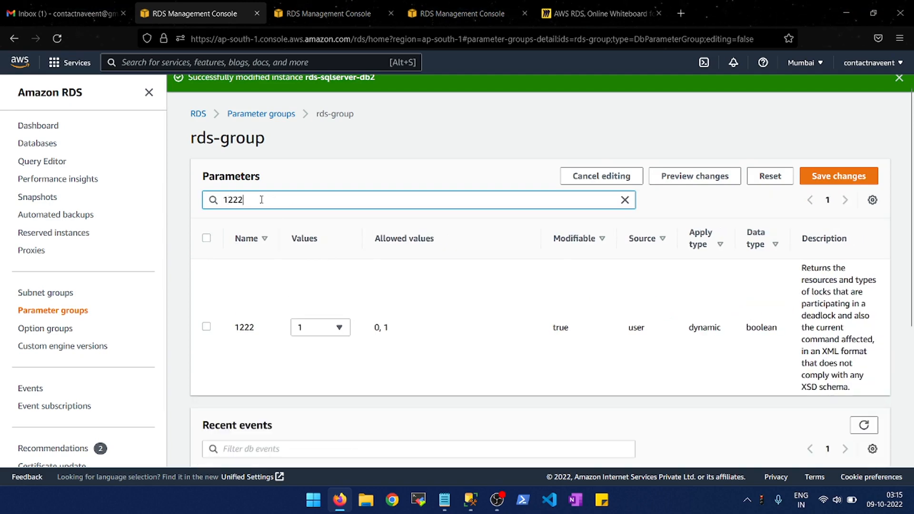
key(ctrl+a)
key(BackSpace)
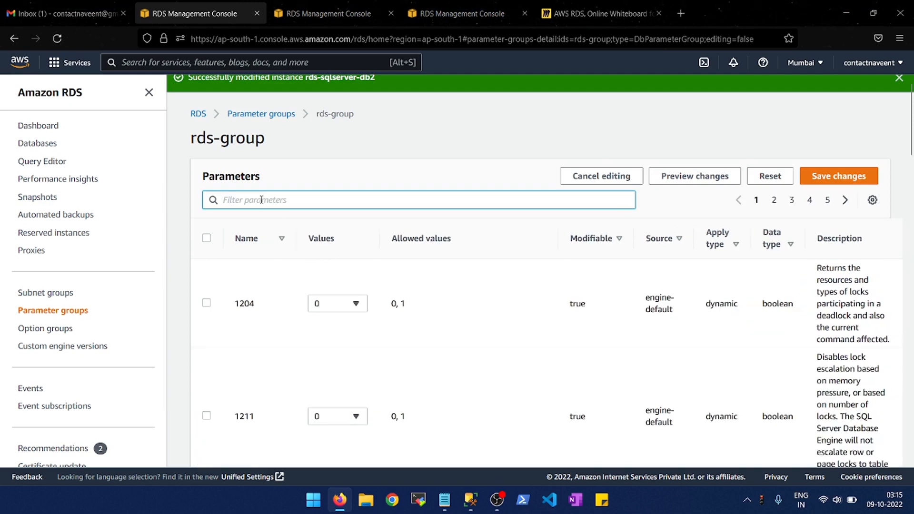
click(254, 114)
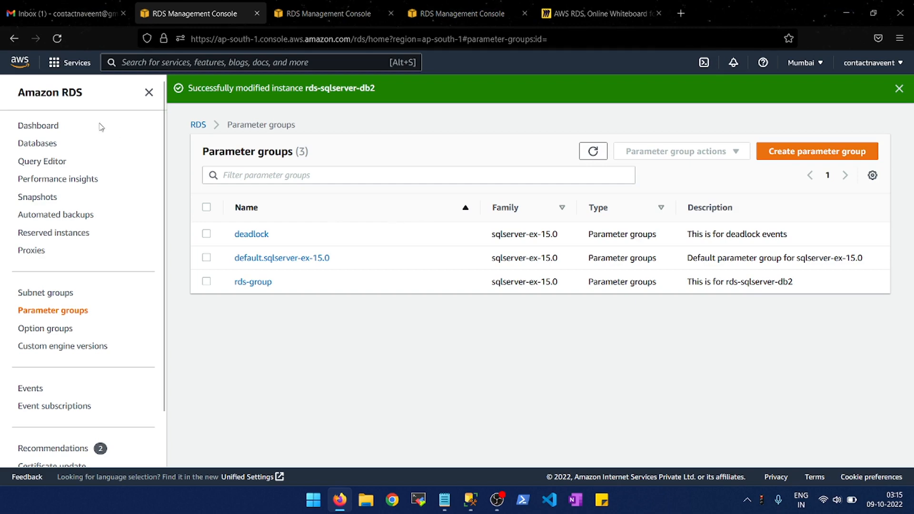
- Open the rds-sqlserver-db2 database instance for modification and set its DB parameter group to rds-group
click(38, 144)
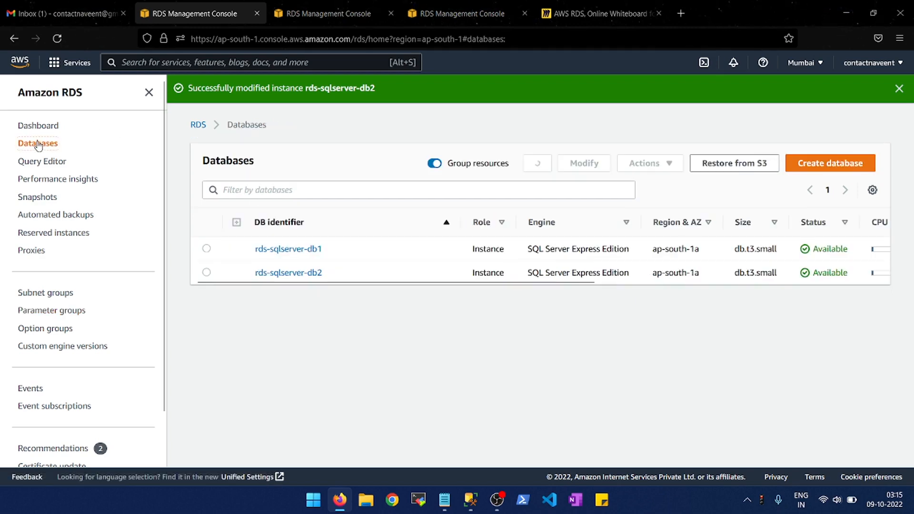
click(206, 272)
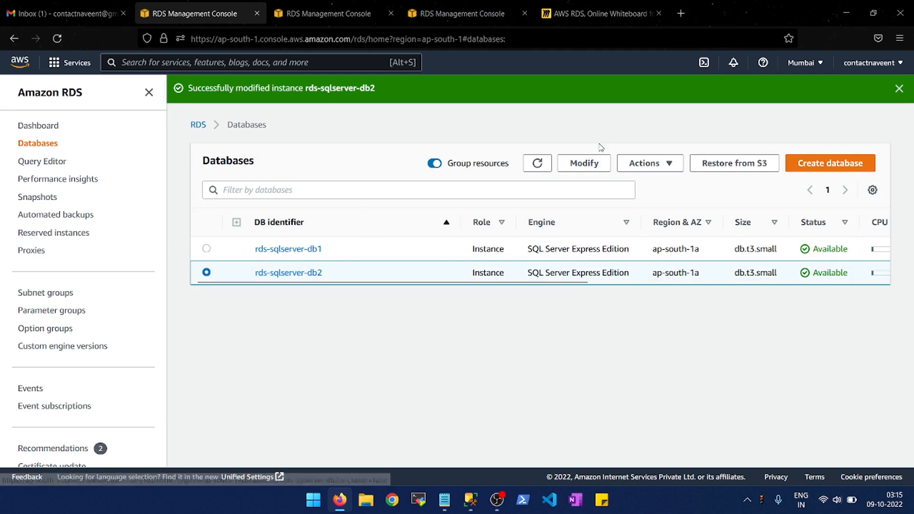
click(586, 165)
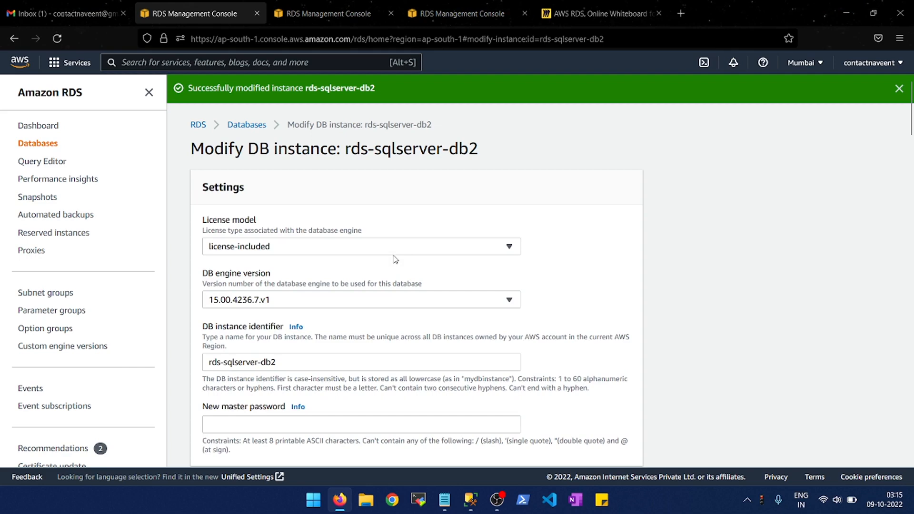
key(ctrl+f)
text(para)
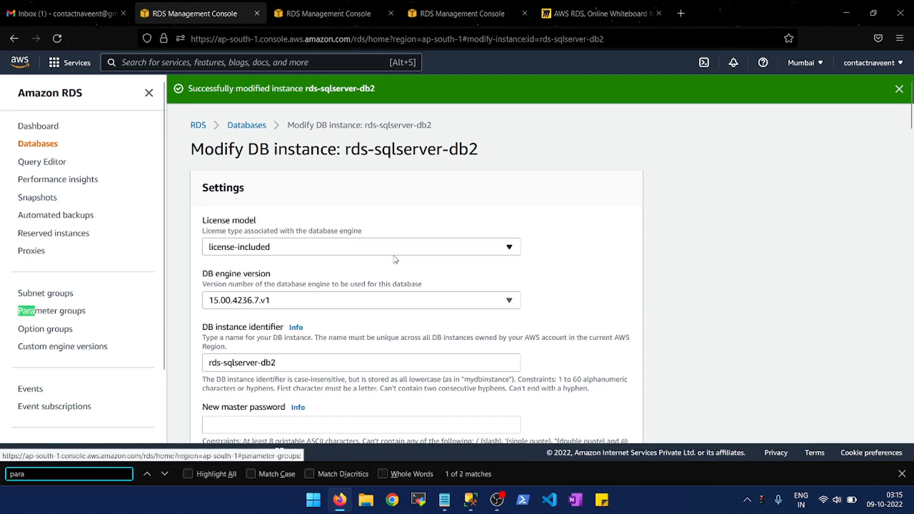
text(m)
key(Return)
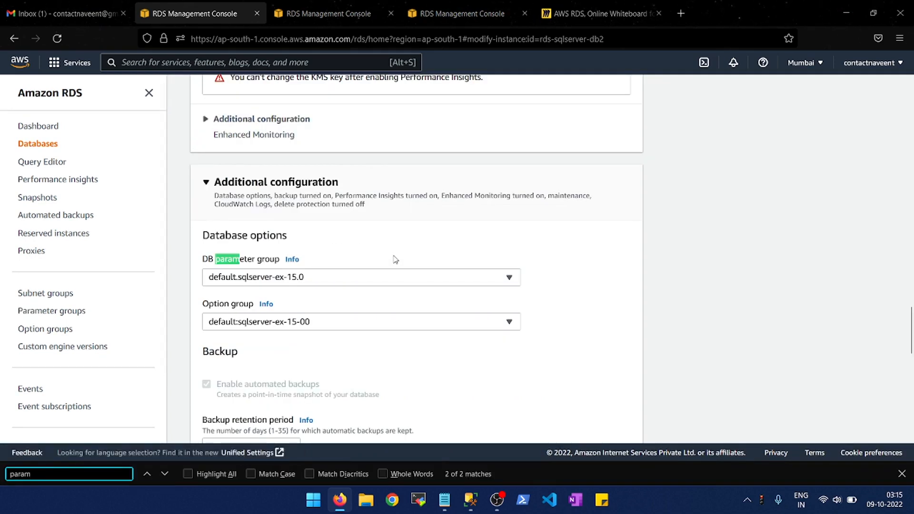
key(Escape)
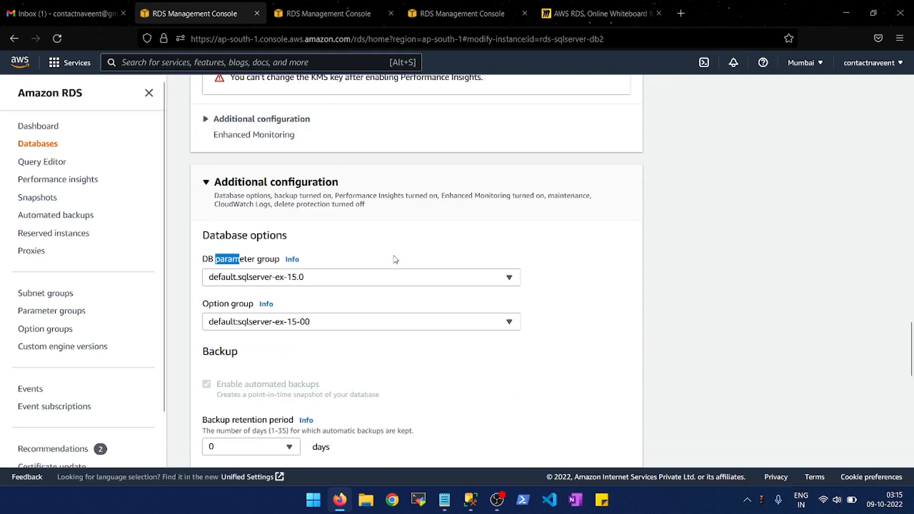
click(509, 280)
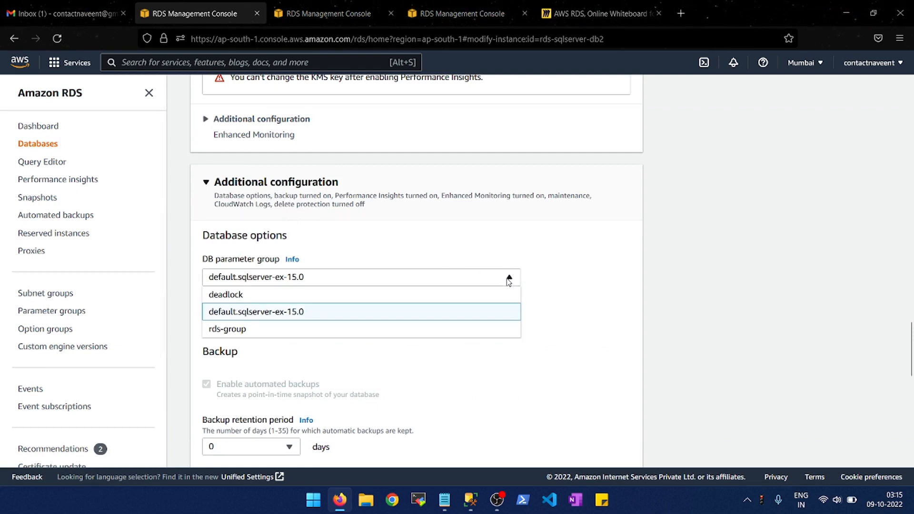
click(239, 335)
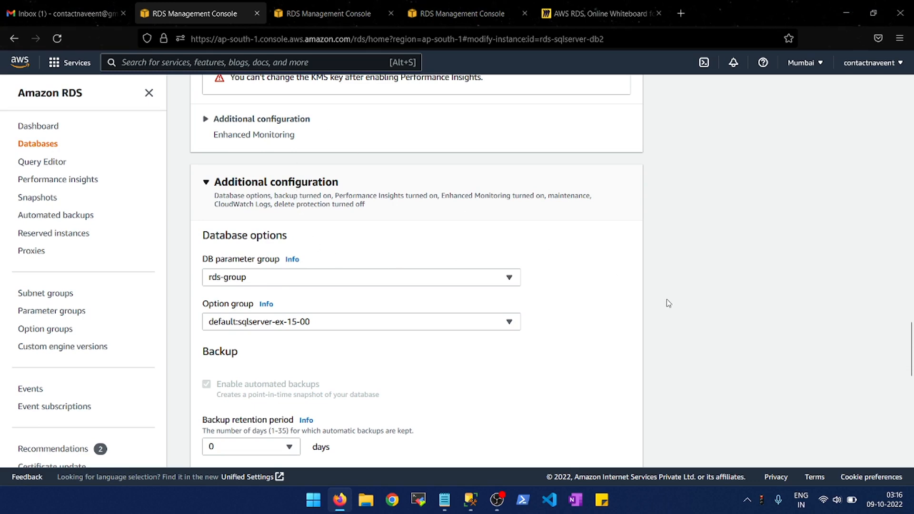
- Submit the rds-sqlserver-db2 modification with the Apply immediately schedule and refresh the databases list to check its status
scroll(678, 337, down, 4)
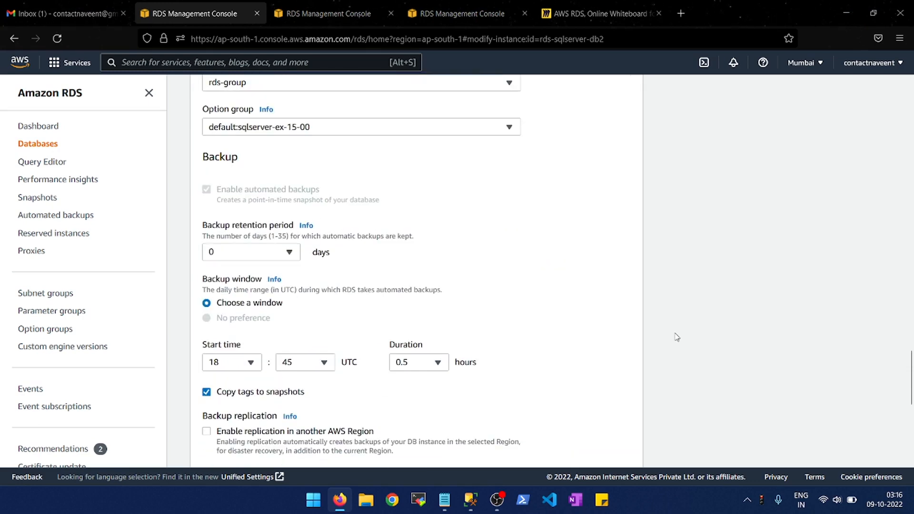
scroll(677, 337, down, 8)
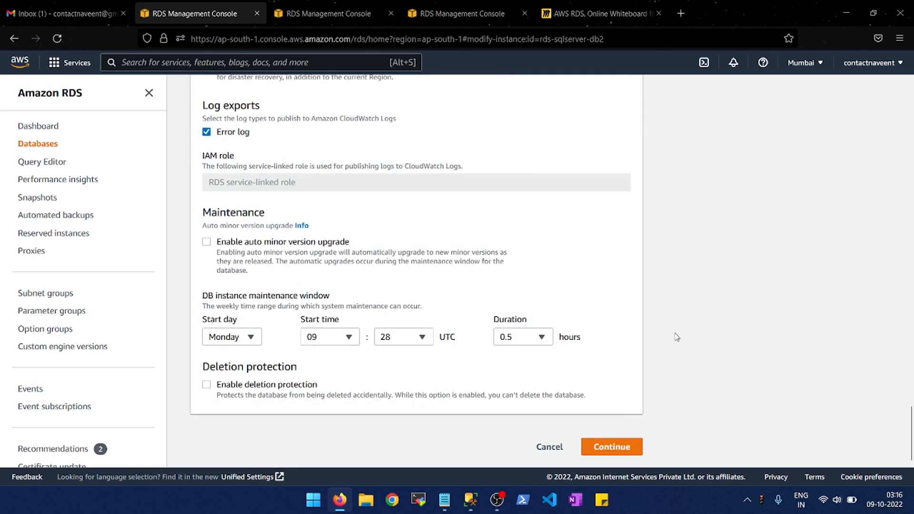
click(610, 447)
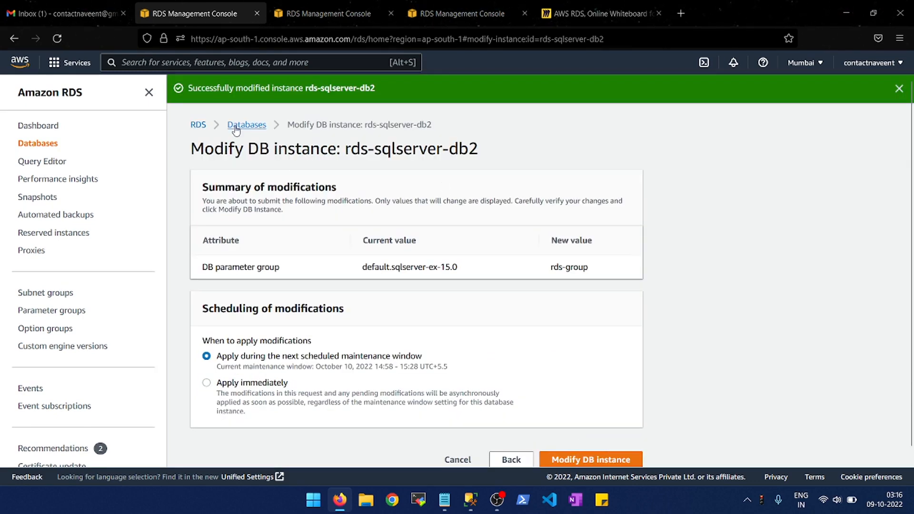
scroll(483, 381, down, 1)
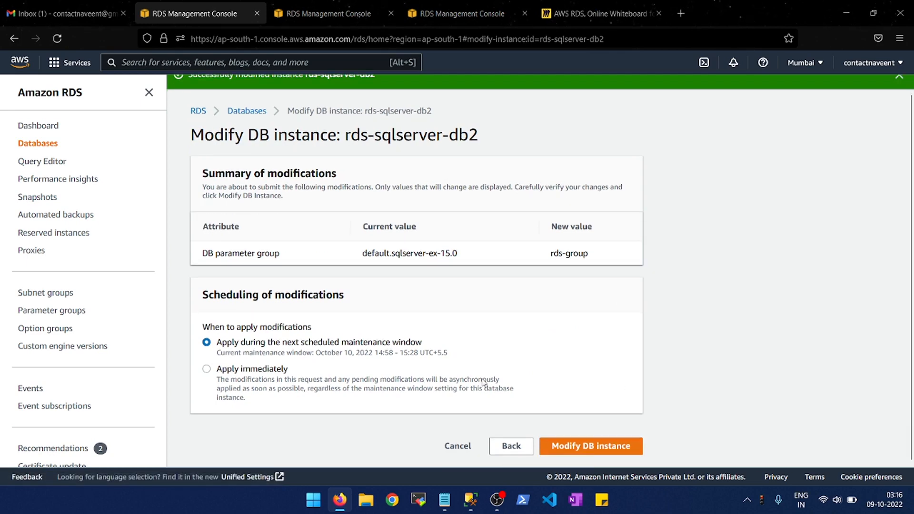
click(207, 370)
click(587, 450)
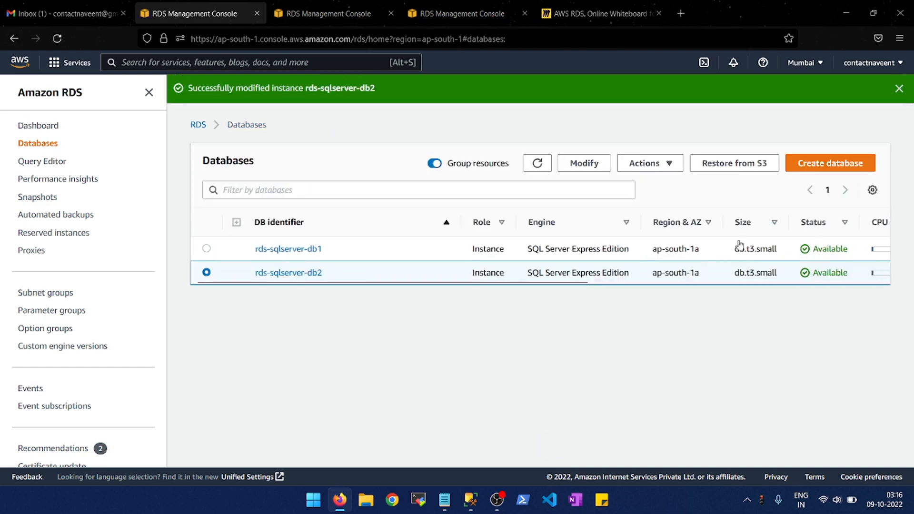
click(533, 167)
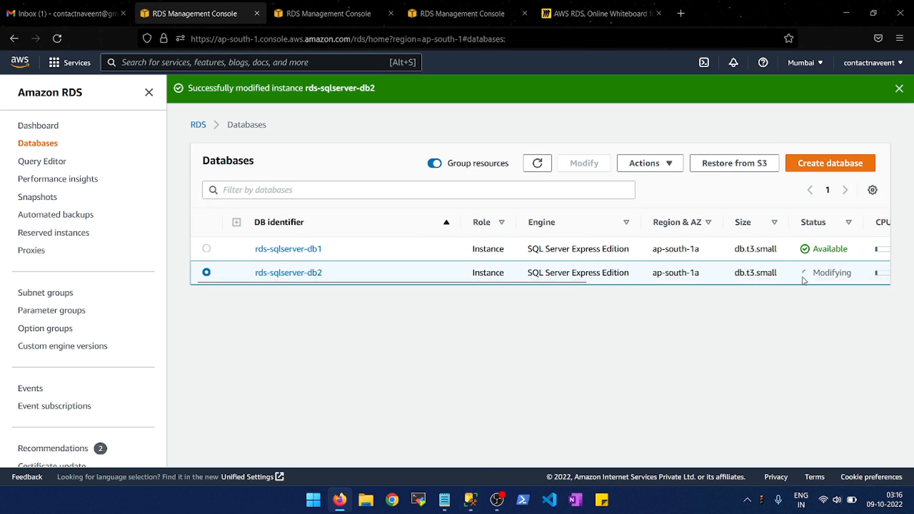
- Switch to SQL Server Management Studio and open a new query on the TechWithGeeks database of rds-sqlserver-db2
click(471, 499)
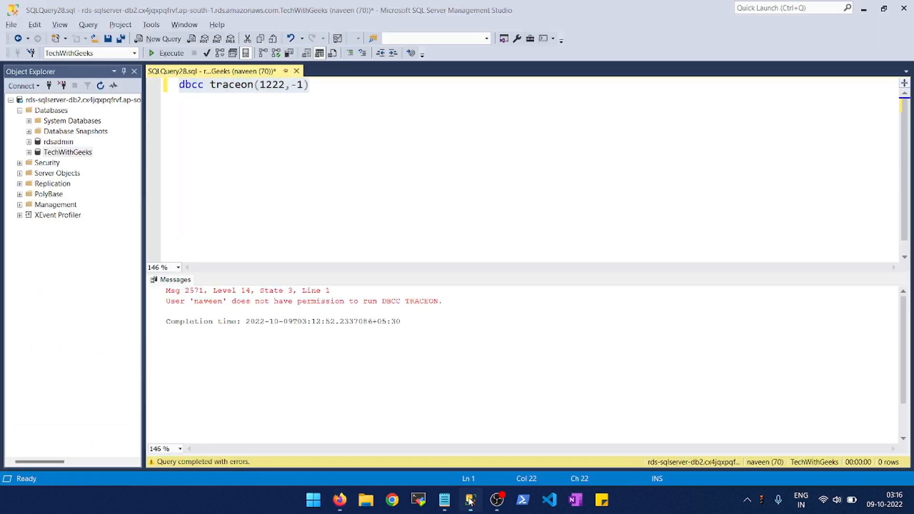
click(157, 39)
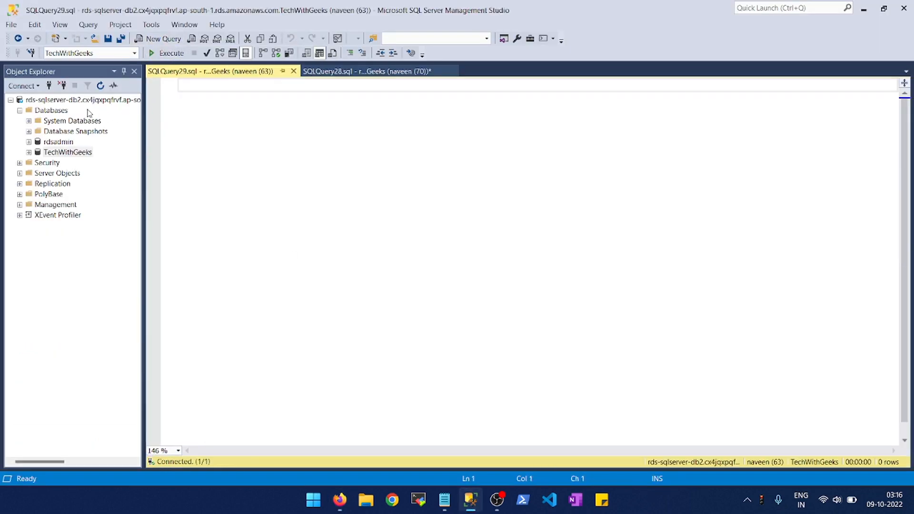
click(74, 103)
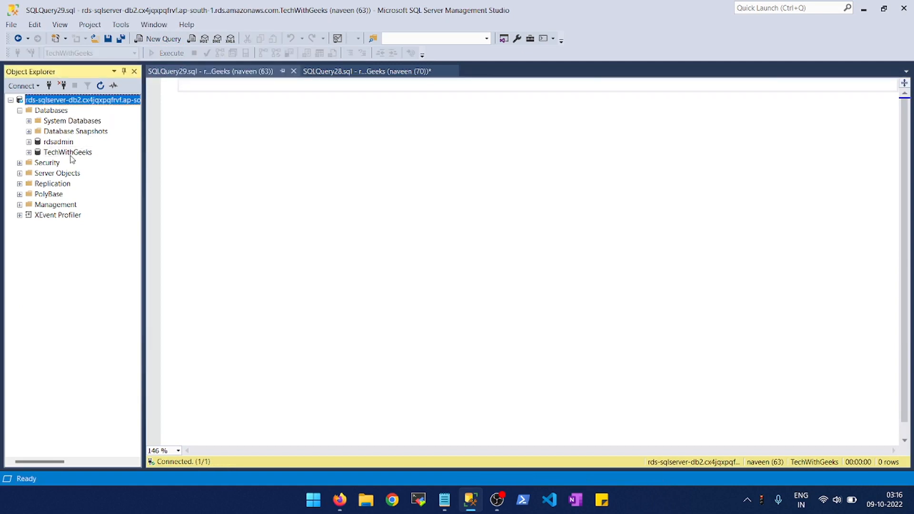
- Create a table named test with columns id int and name char(8000) by writing and executing a create table statement
click(230, 126)
text(create)
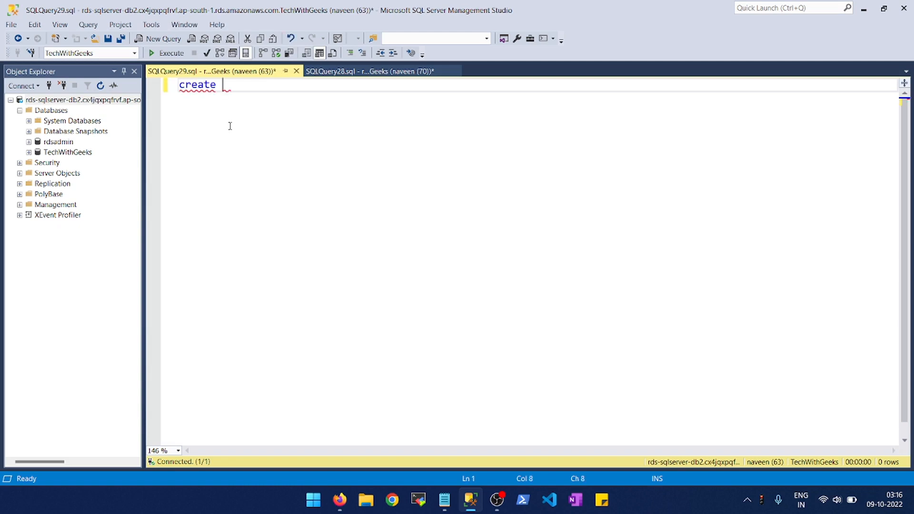
text( table test (id int, )
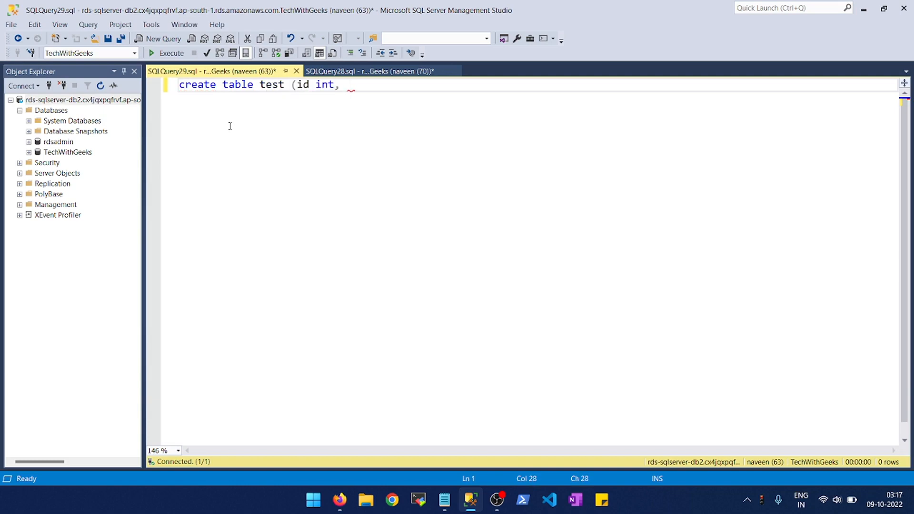
text(name char(800)
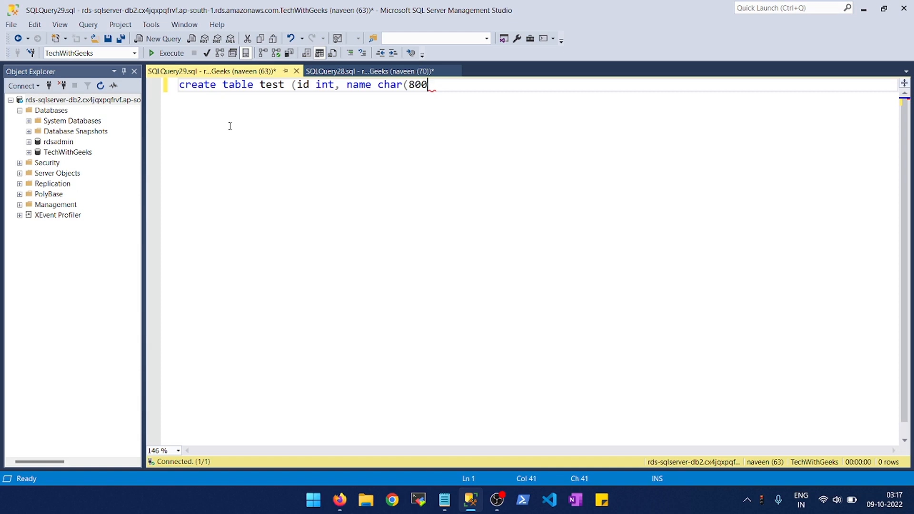
text(0)))
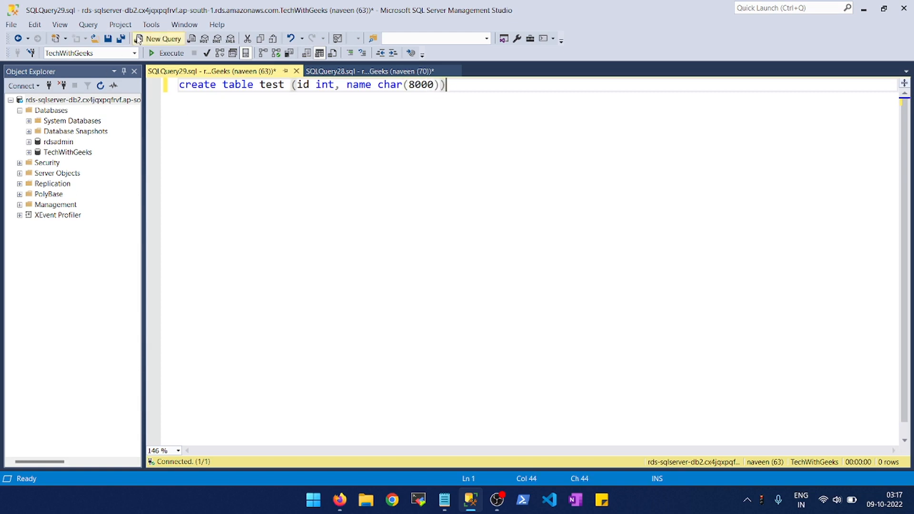
click(157, 55)
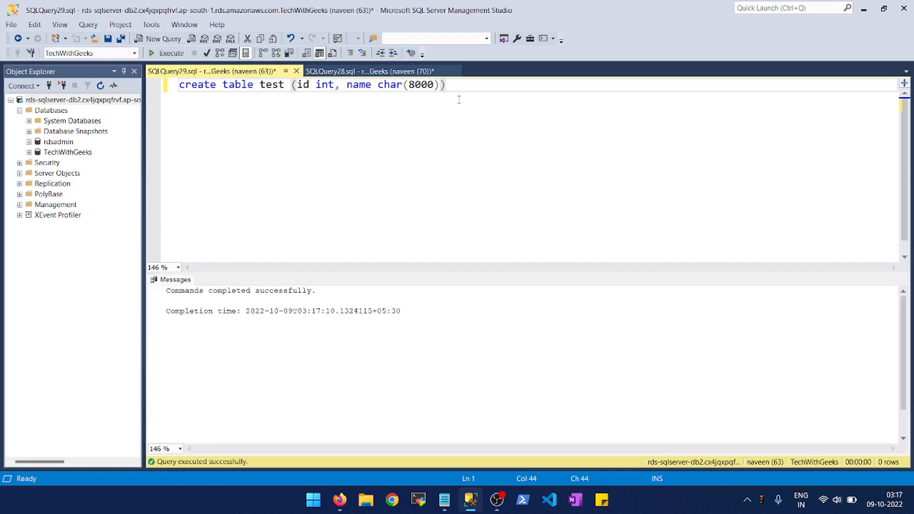
key(Return)
key(Return)
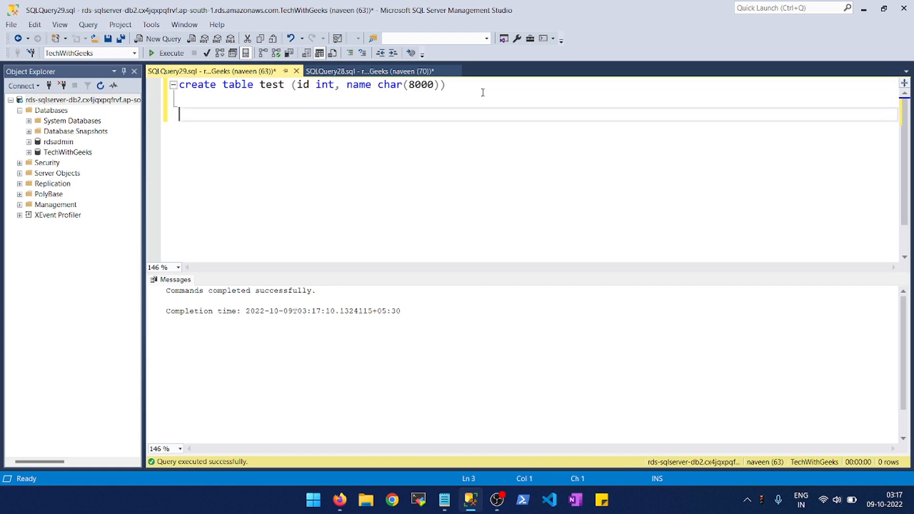
- Switch to the RDS console, refresh the databases list to check the instance status, and return to SQL Server Management Studio
key(alt+Tab)
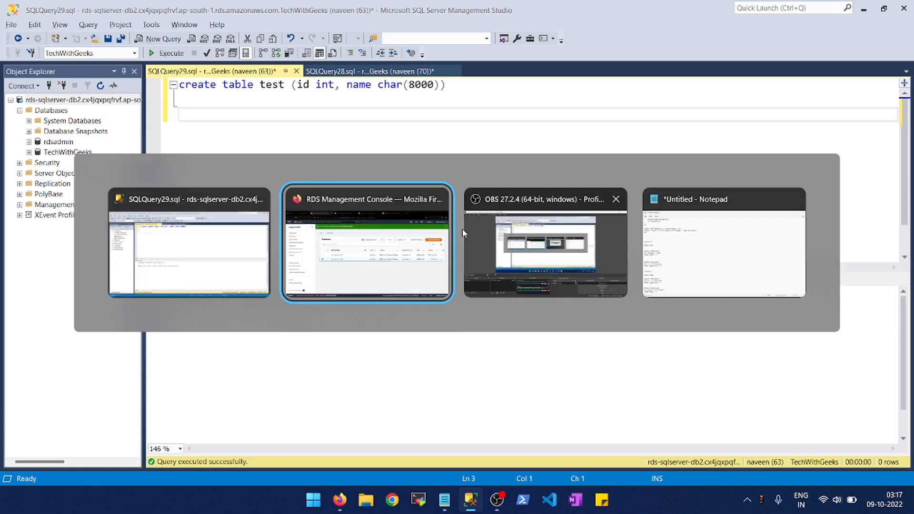
click(348, 271)
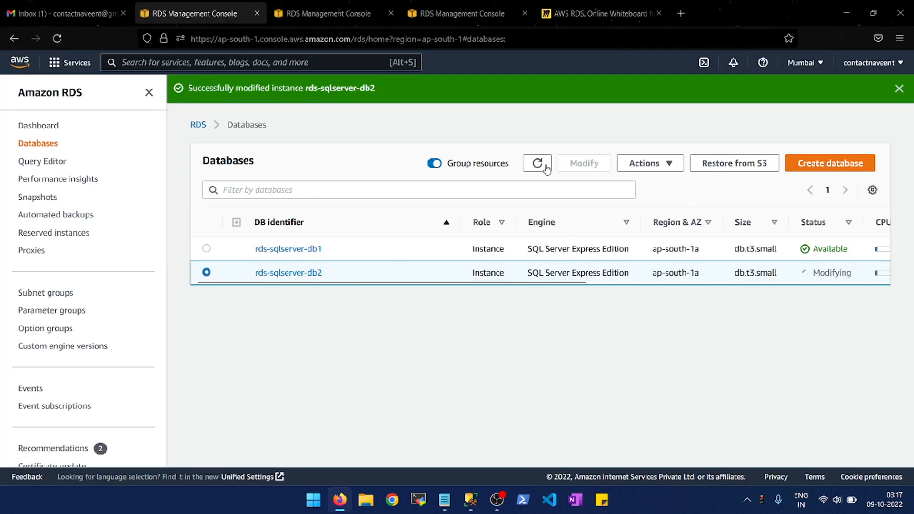
click(533, 167)
key(alt+Tab)
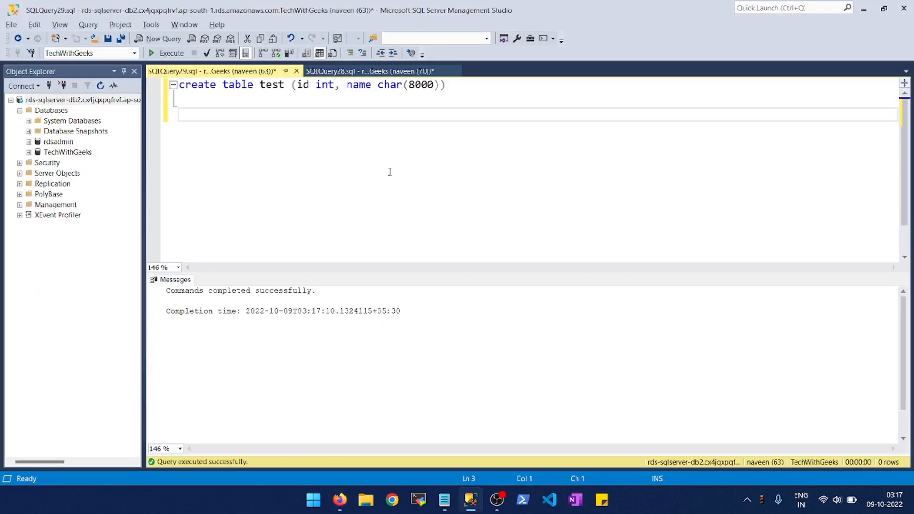
- Write an insert into test statement with id 1 and a person's name, repeated as a batch with go 1000000
text(insert into test ()
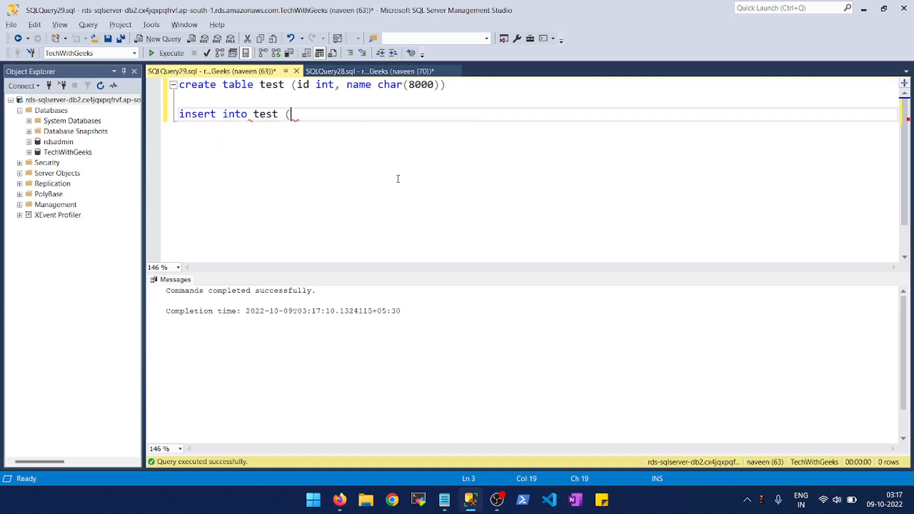
text(1,'Navee)
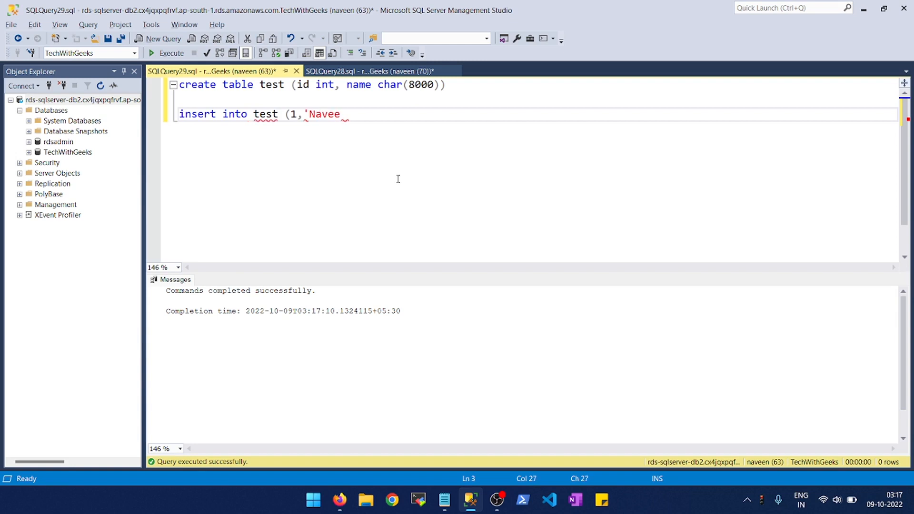
text(n'))
key(Return)
text(go)
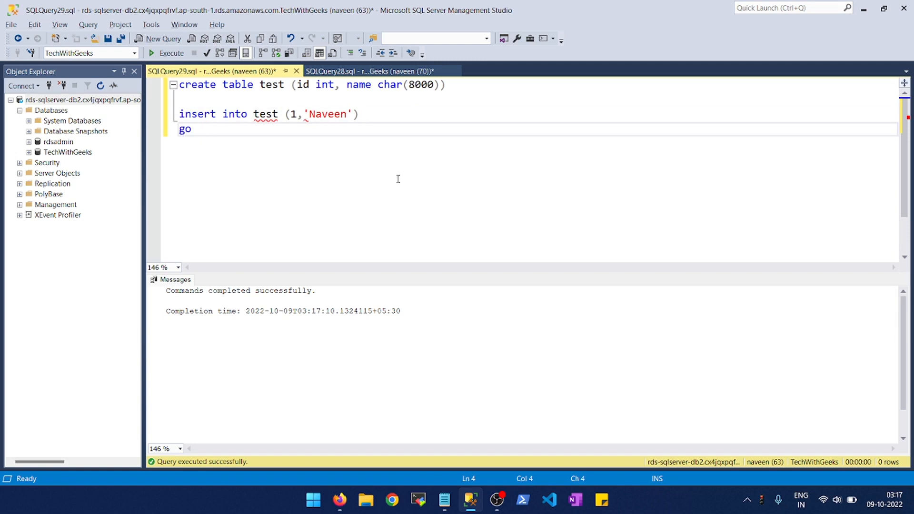
text( 1000000)
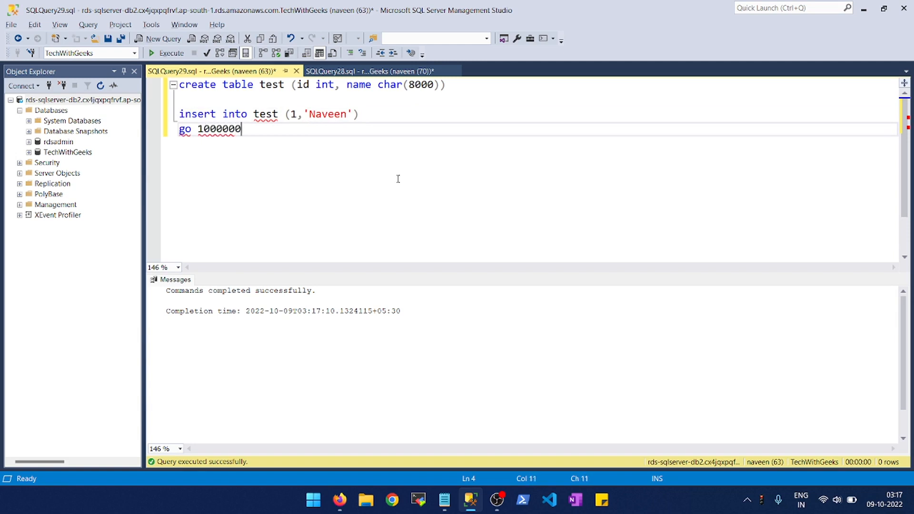
- Try to run only the insert batch, check its messages and stop the execution
key(shift+Up)
key(shift+Up)
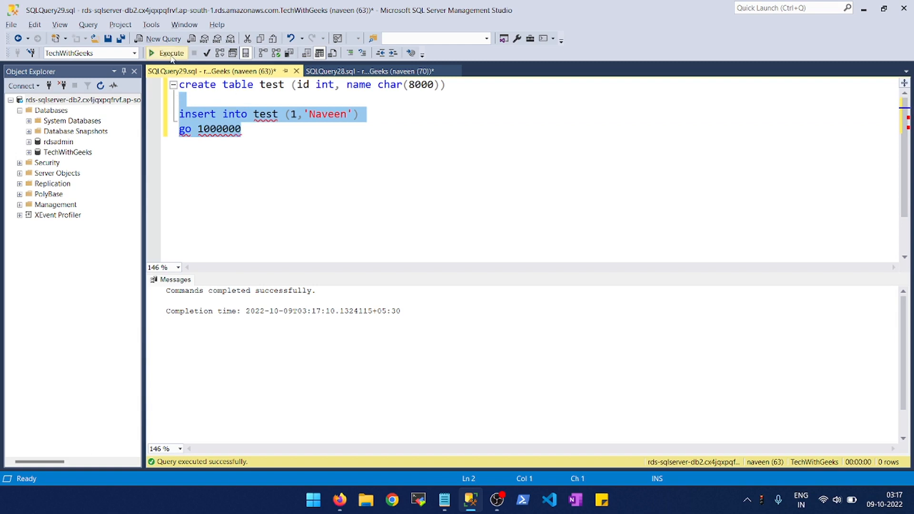
click(171, 54)
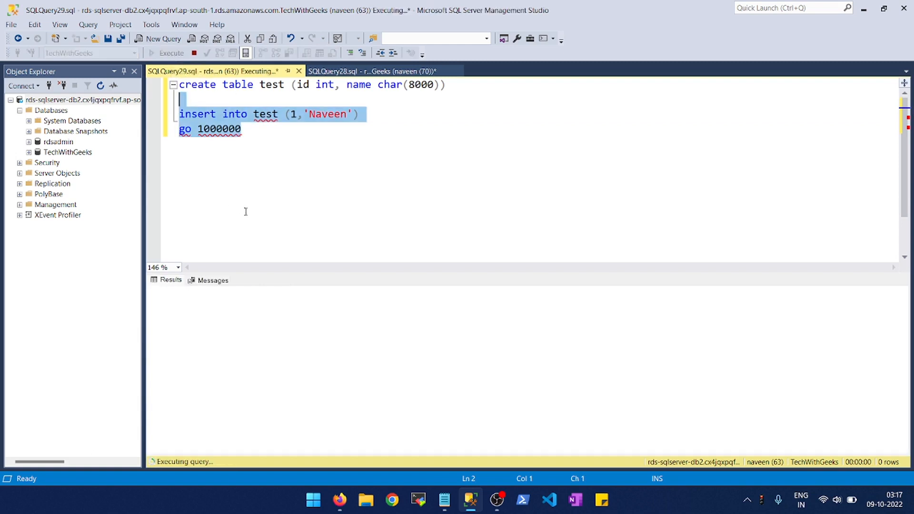
click(214, 281)
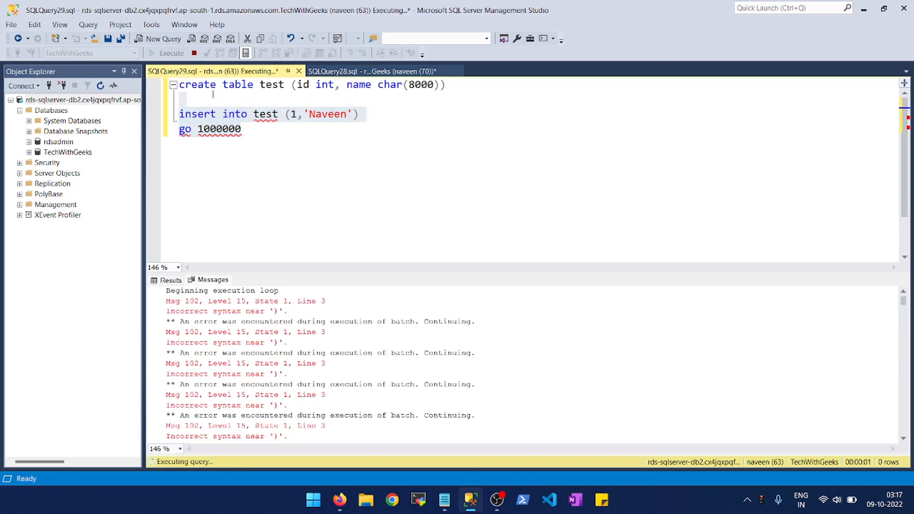
click(194, 53)
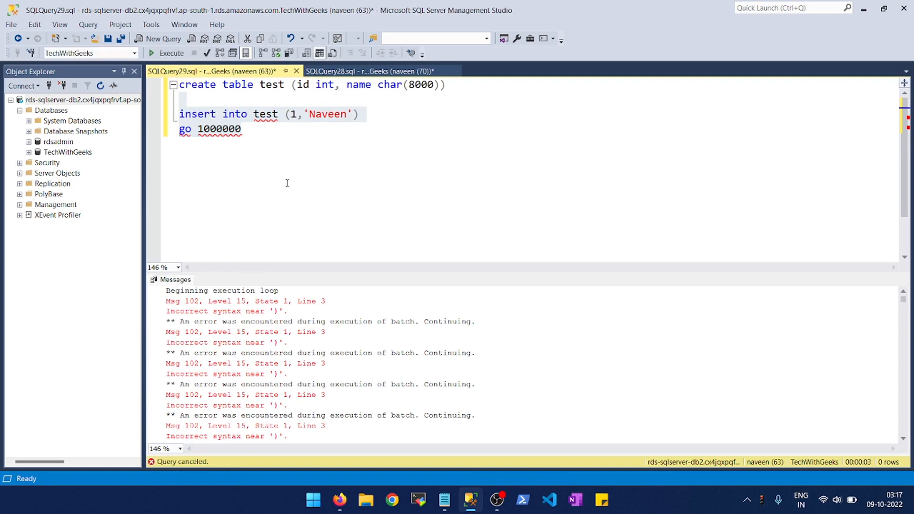
- Add the missing values keyword after the table name in the insert statement and execute the insert batch again
click(281, 127)
click(280, 114)
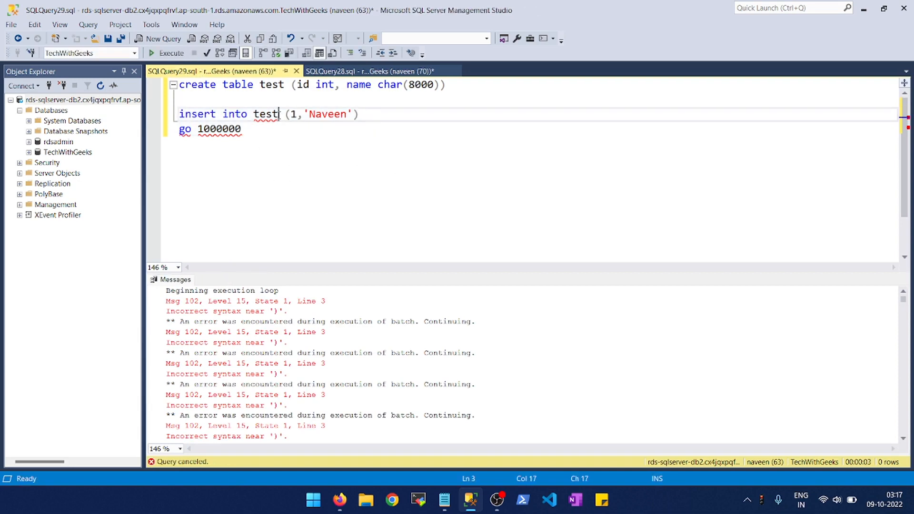
text(values)
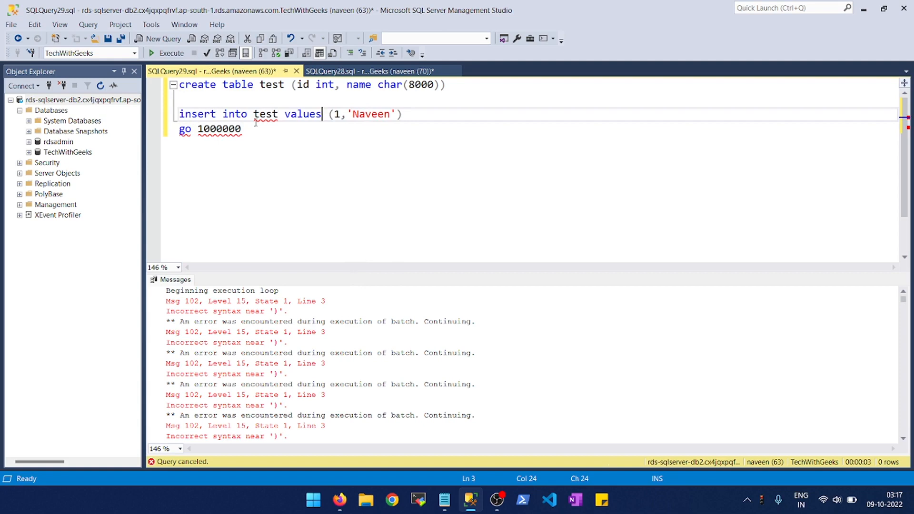
drag(242, 129, 167, 116)
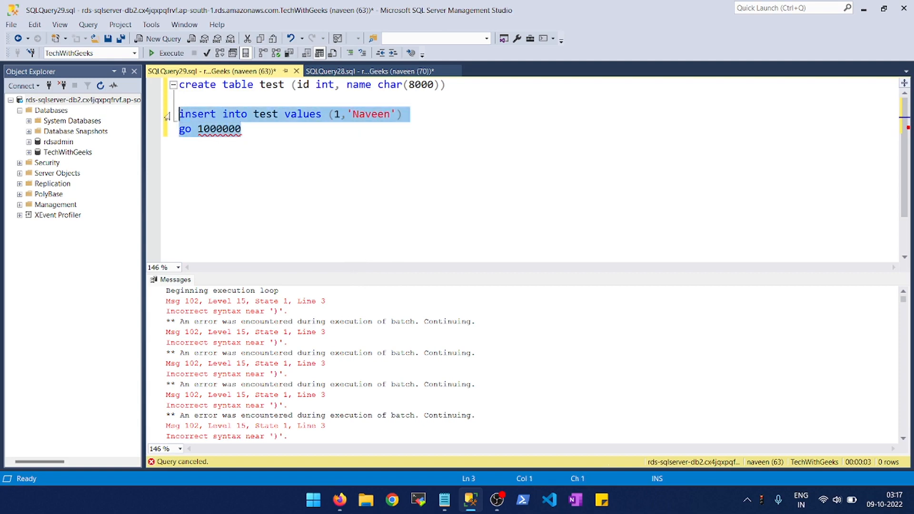
click(168, 53)
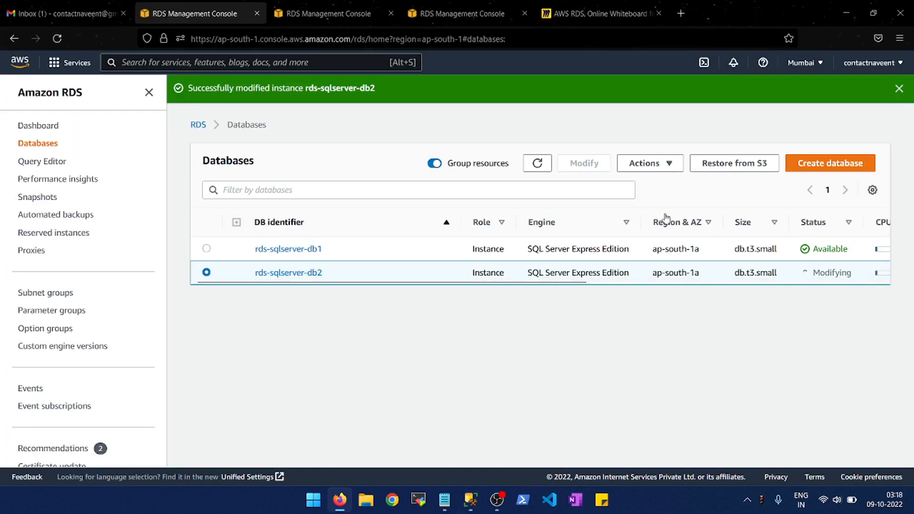
- Switch to the RDS console, check the modification status of rds-sqlserver-db2 and review the messages in the RDS events list
click(543, 166)
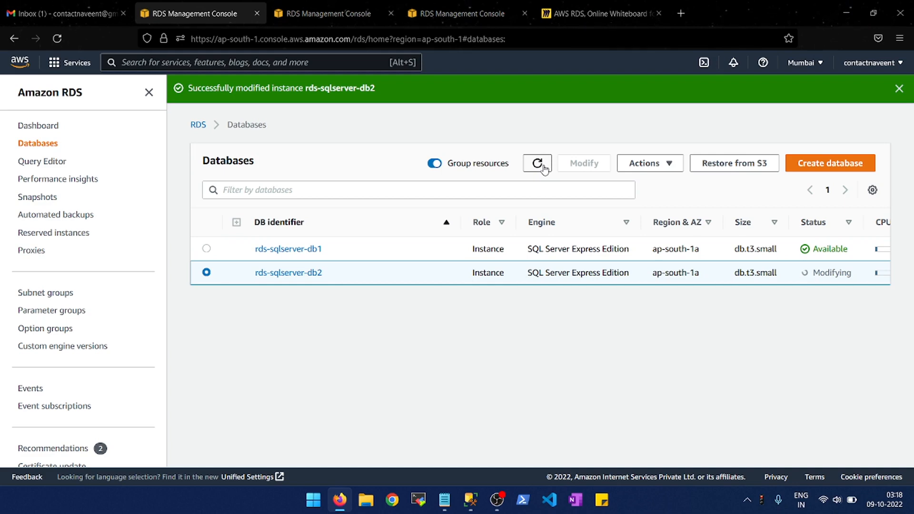
click(304, 273)
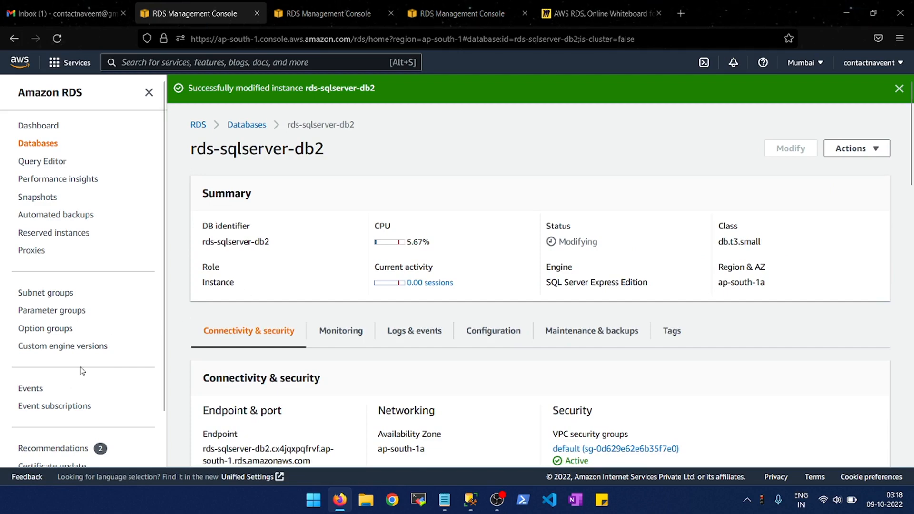
click(38, 390)
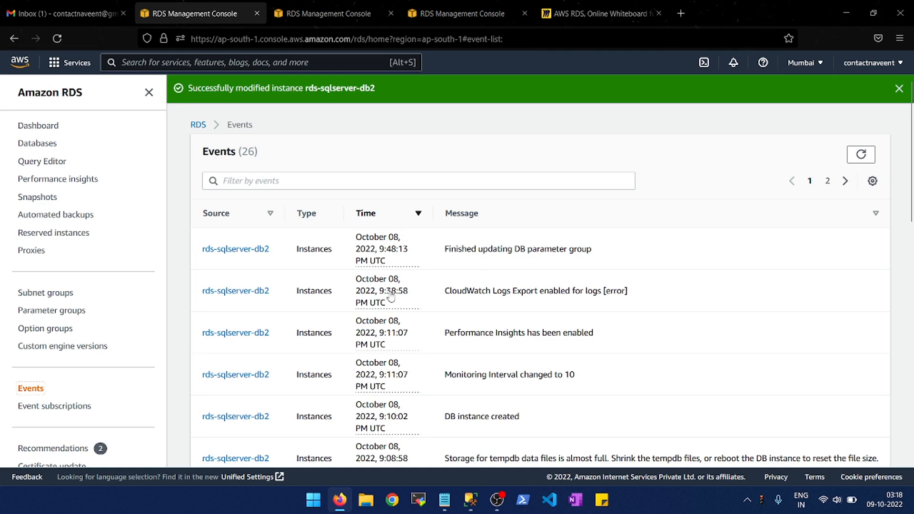
scroll(406, 327, down, 2)
scroll(406, 327, down, 5)
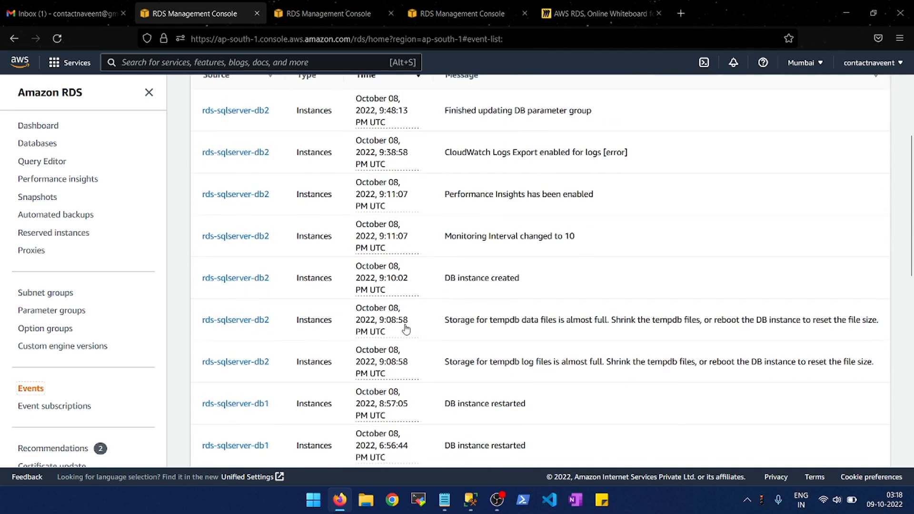
scroll(405, 328, up, 2)
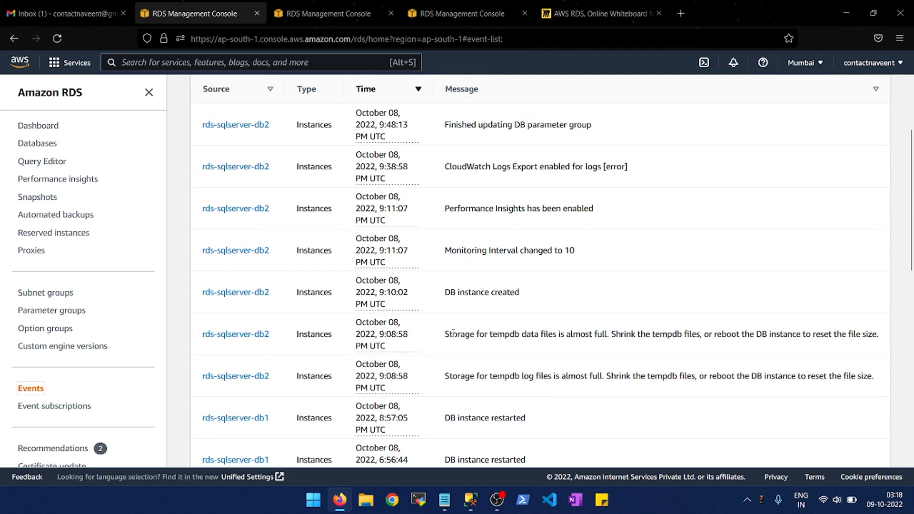
scroll(453, 333, up, 1)
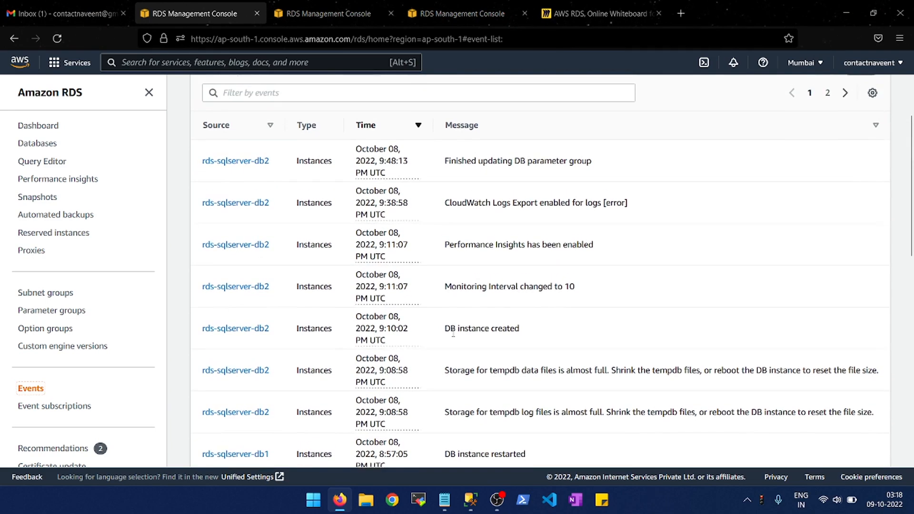
- Start creating a new event subscription and name it rds-sqlserver-db2
click(89, 407)
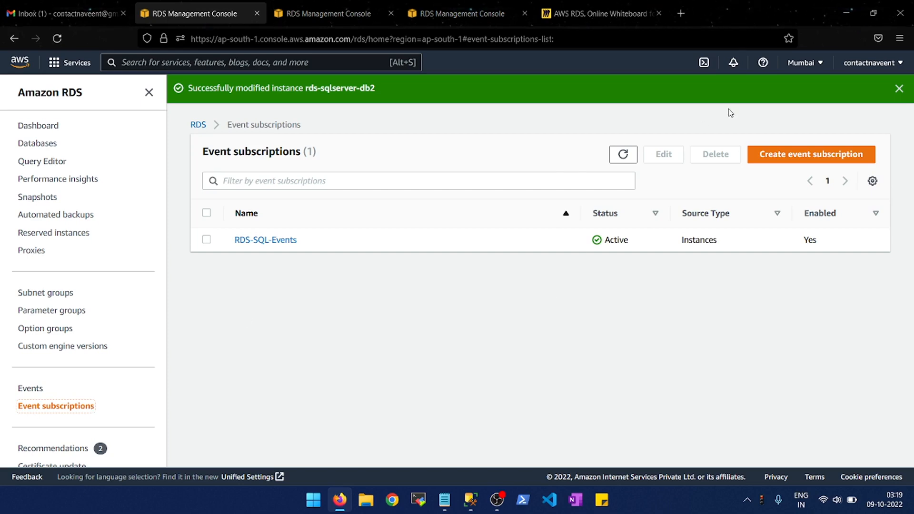
click(779, 160)
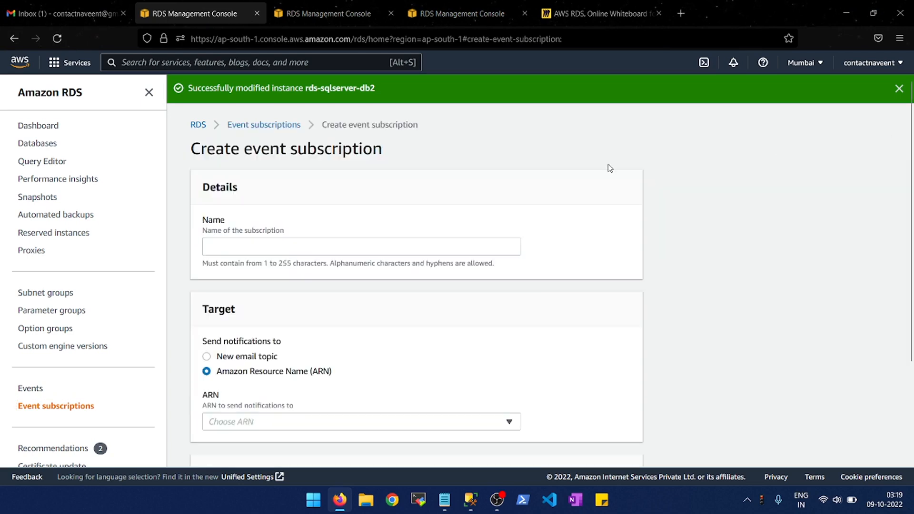
click(296, 252)
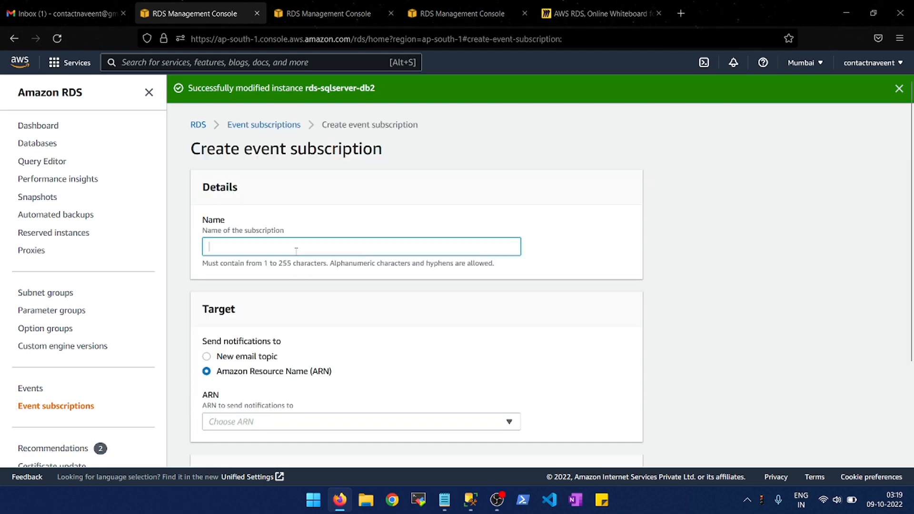
text(rds-sqlserve)
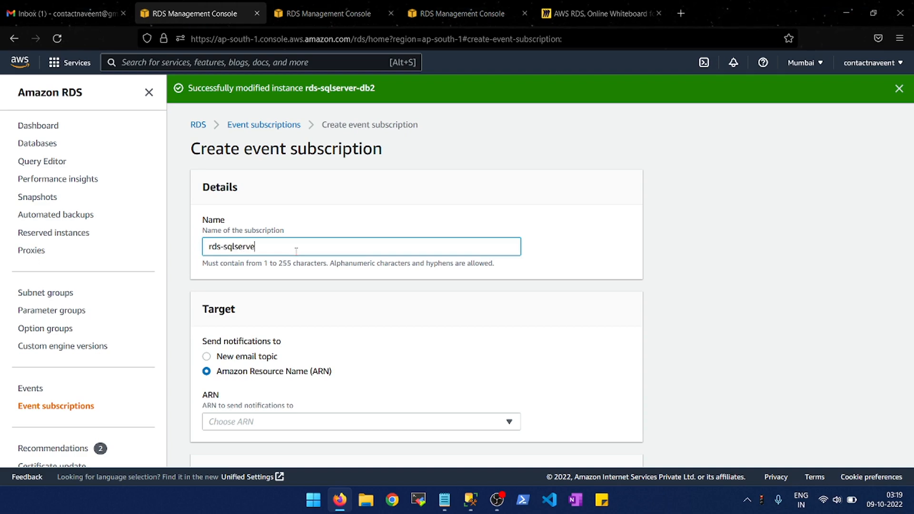
text(r-db2)
scroll(296, 255, down, 1)
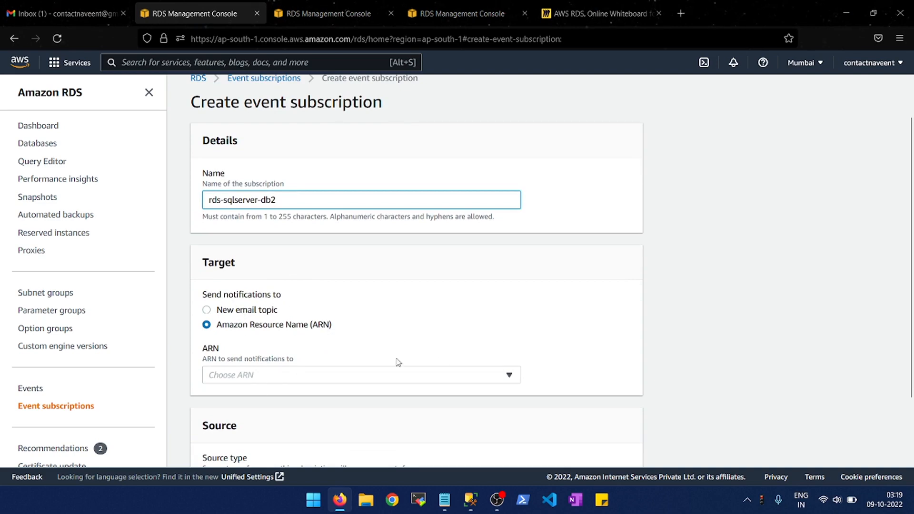
- Compare the available ARNs with the new email topic option as notification target, select New email topic and activate its recipients field
click(509, 376)
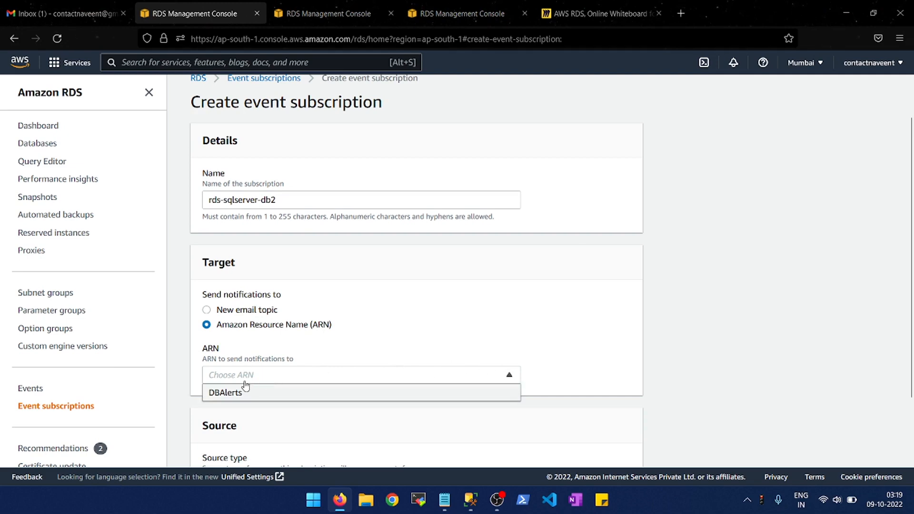
click(231, 314)
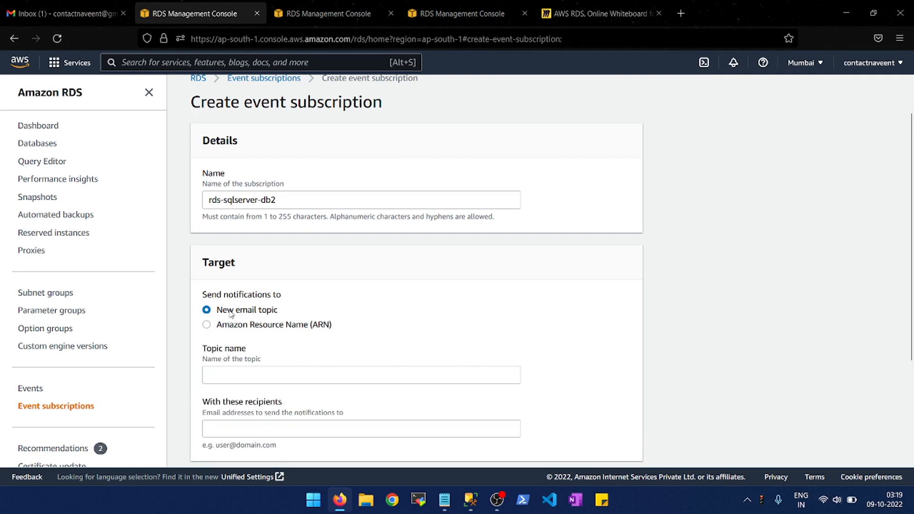
scroll(387, 317, down, 2)
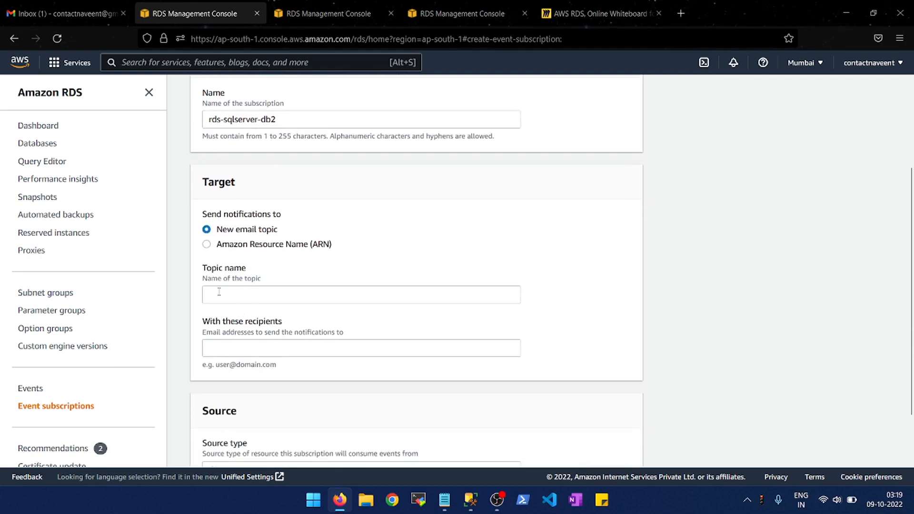
click(266, 244)
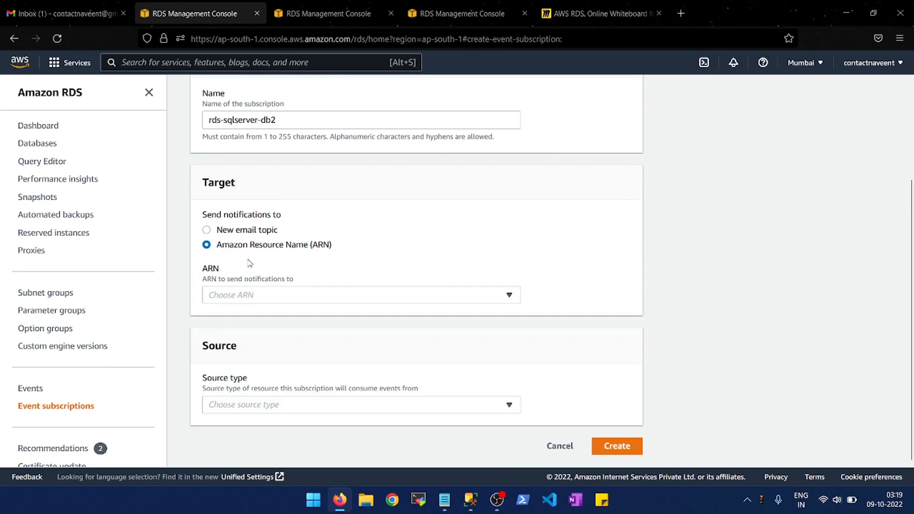
click(507, 297)
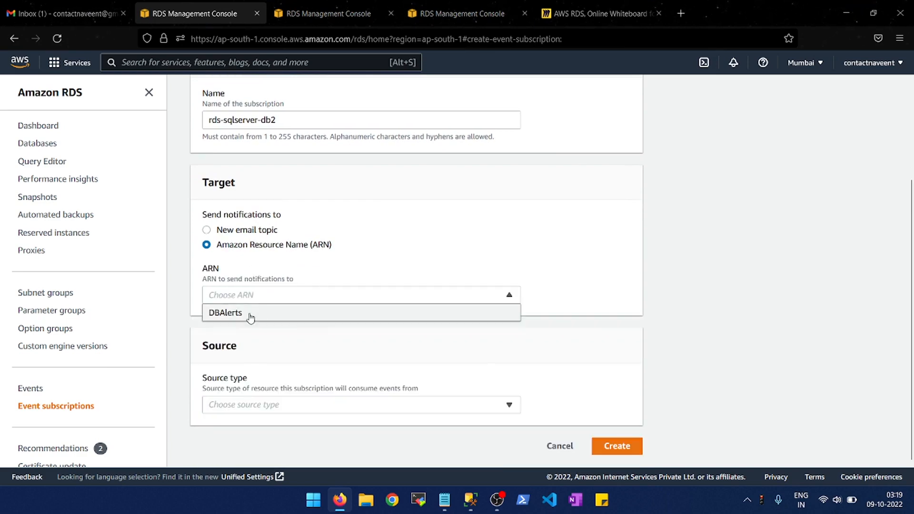
click(251, 234)
click(252, 234)
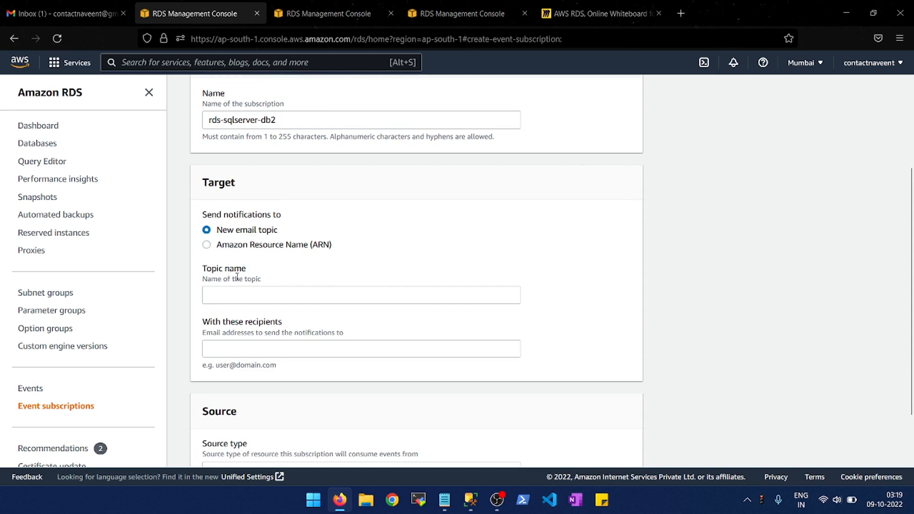
click(253, 352)
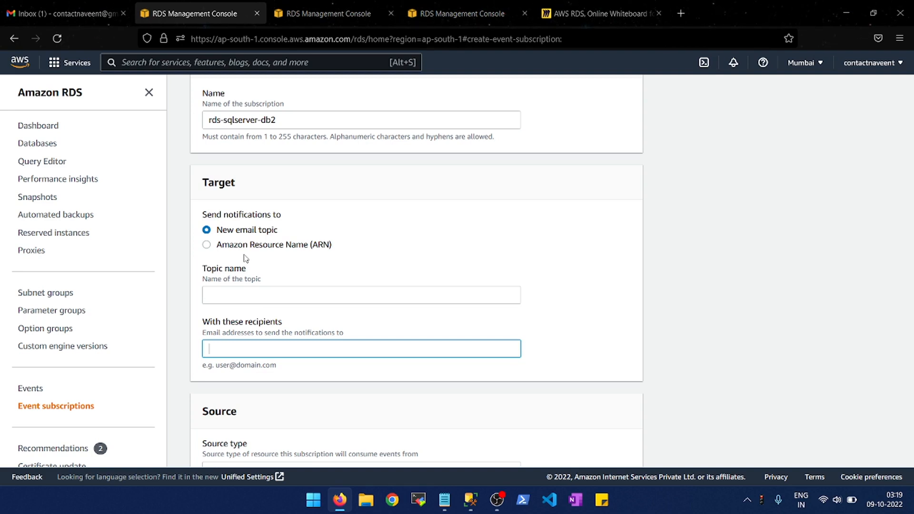
- Name the new email topic DBA and enter the recipient's email address for the notifications
click(234, 295)
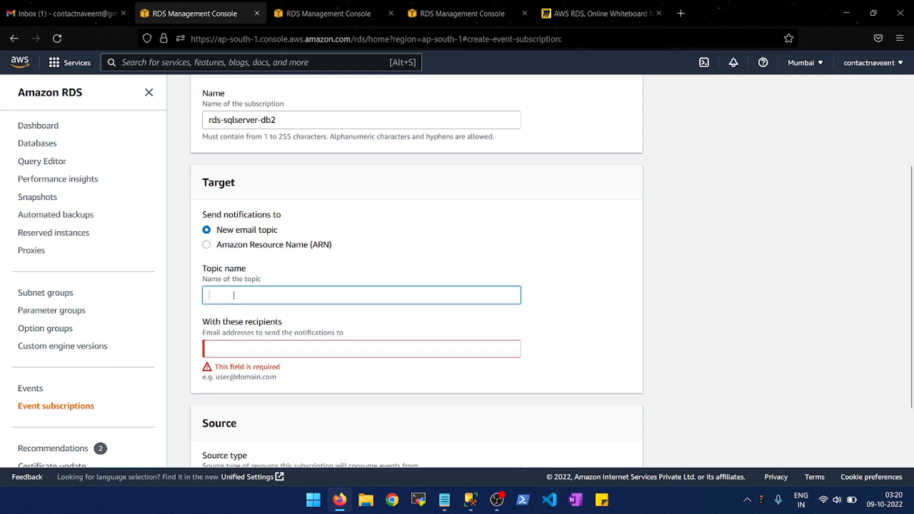
text(DBA)
key(Tab)
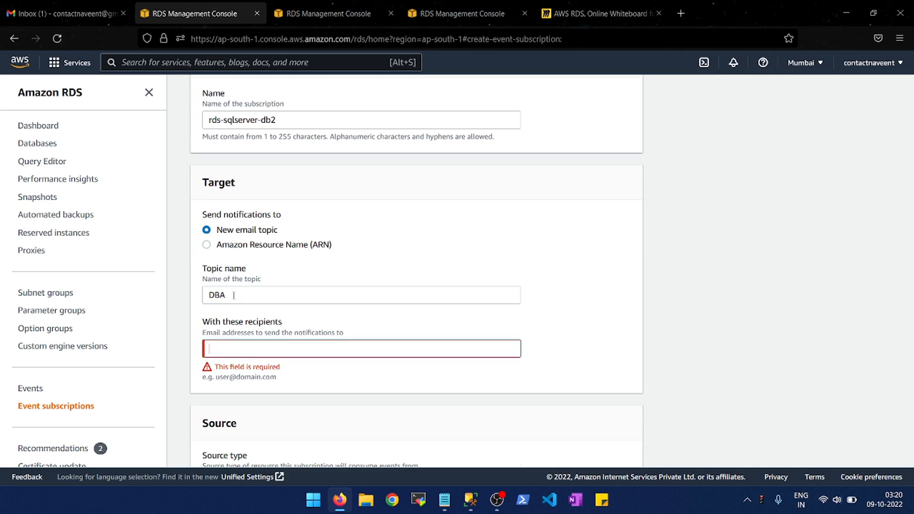
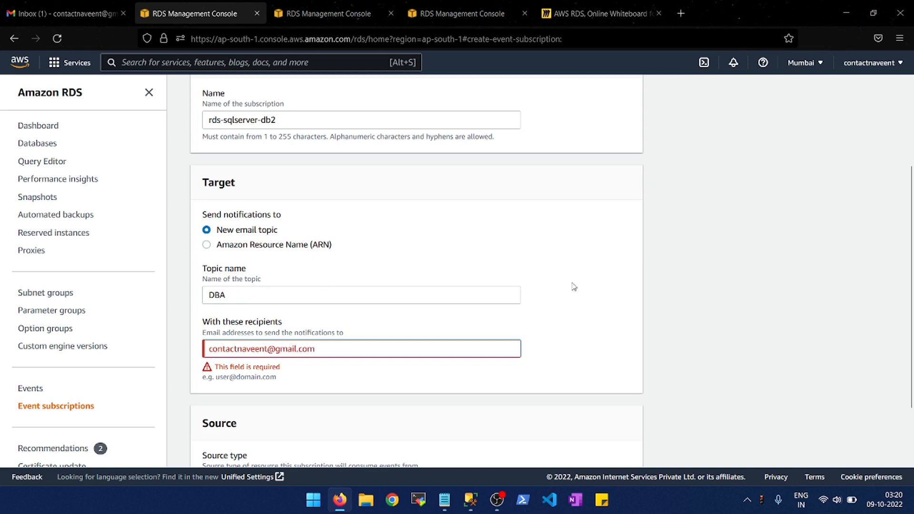
click(675, 320)
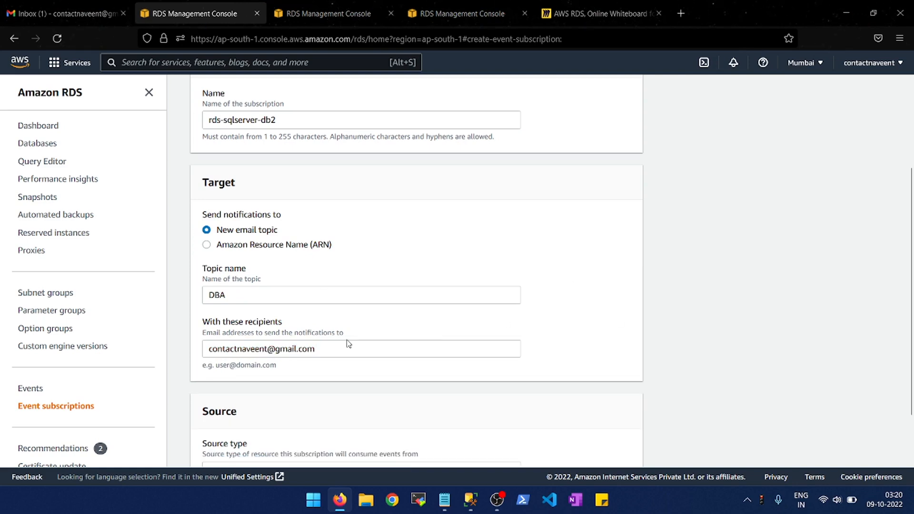
- Set the source type of the event subscription to Instances
scroll(348, 342, down, 2)
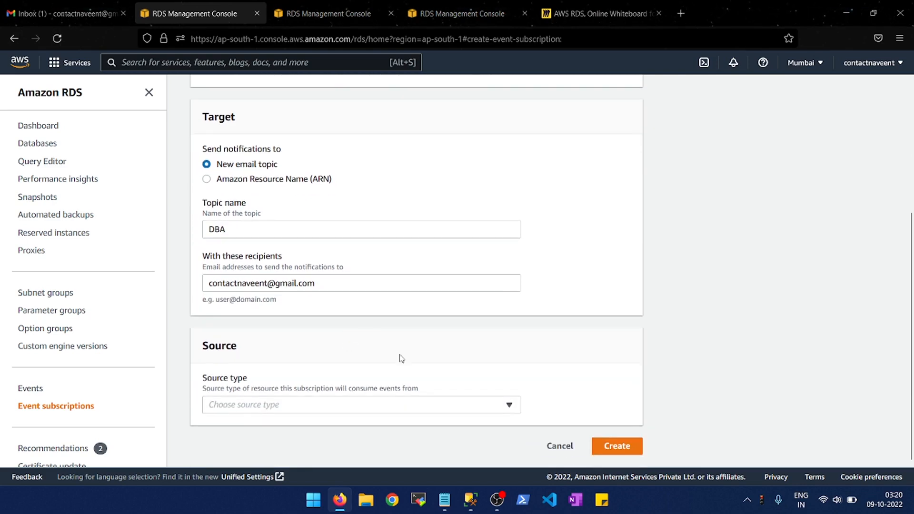
click(509, 405)
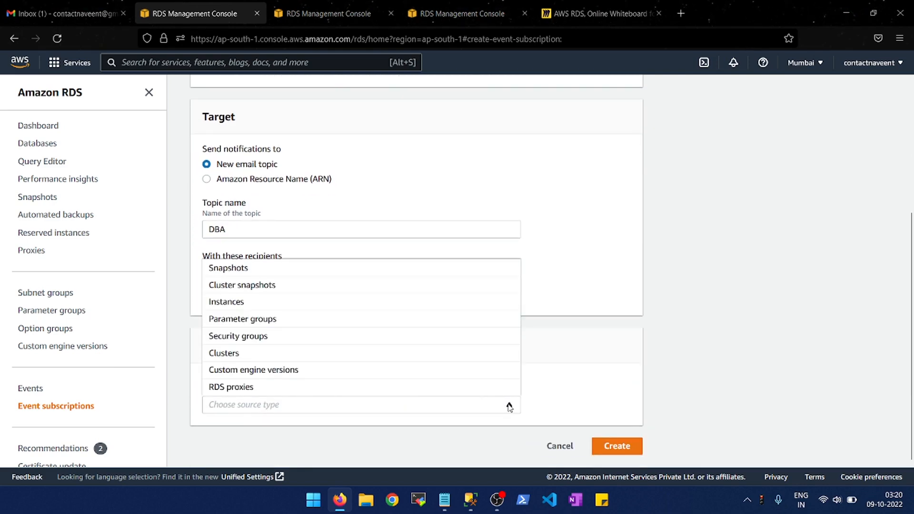
click(236, 302)
scroll(666, 421, down, 3)
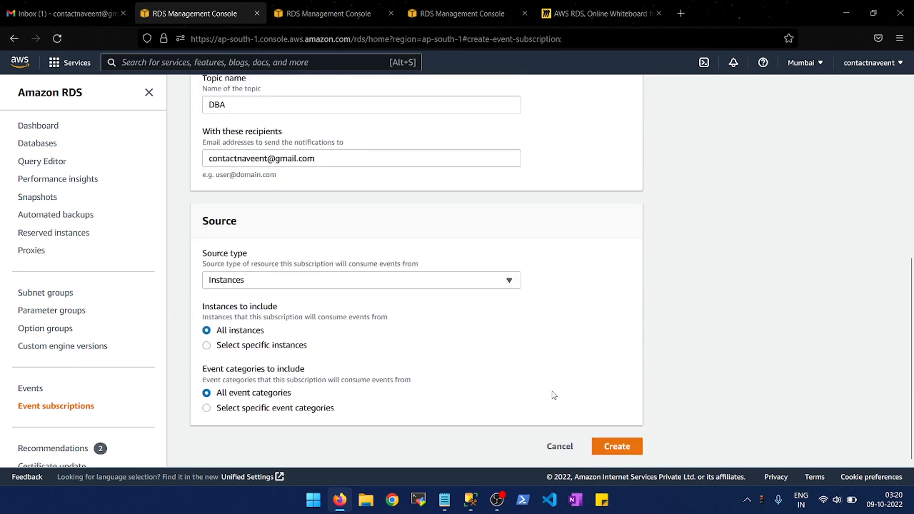
- Try the option for selecting specific event categories and review which categories can be chosen
click(278, 412)
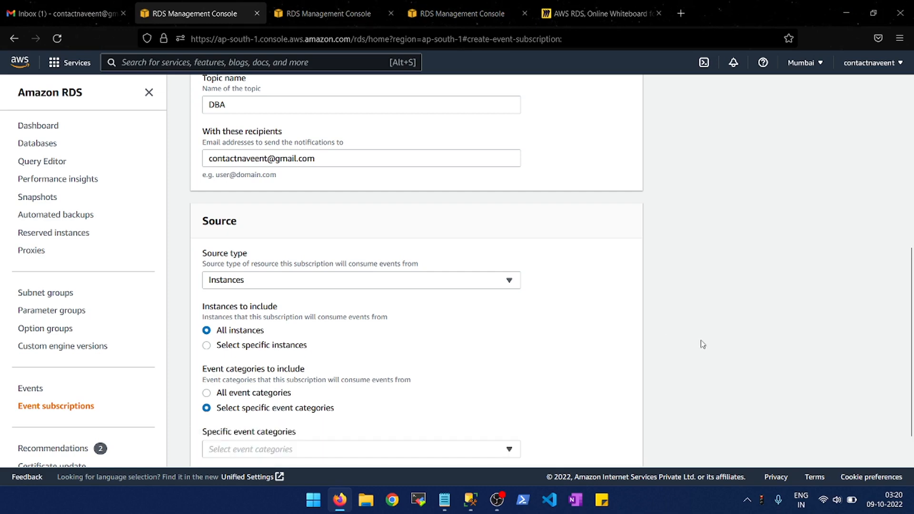
scroll(702, 345, down, 1)
click(509, 405)
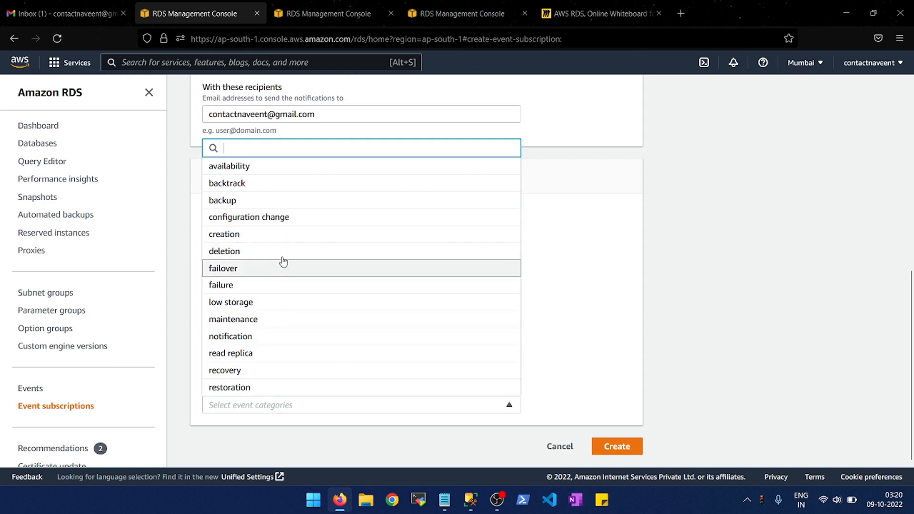
click(712, 266)
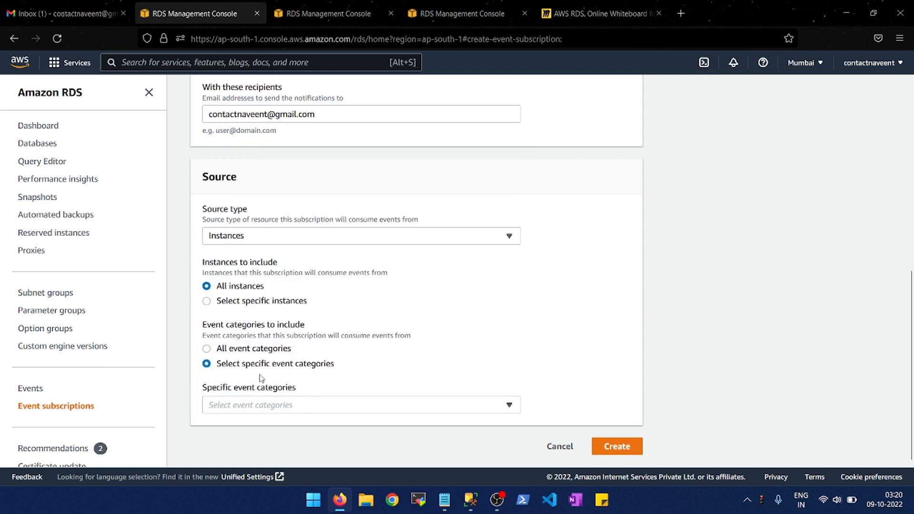
click(245, 353)
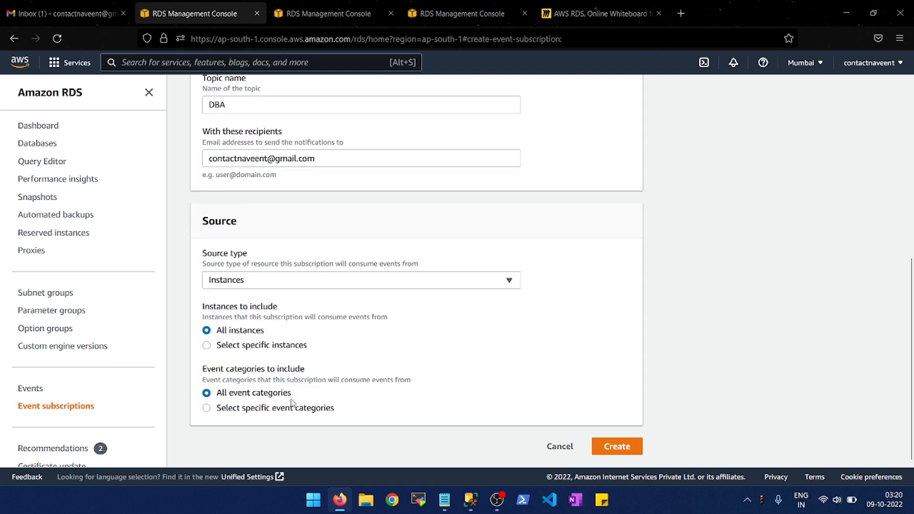
click(302, 414)
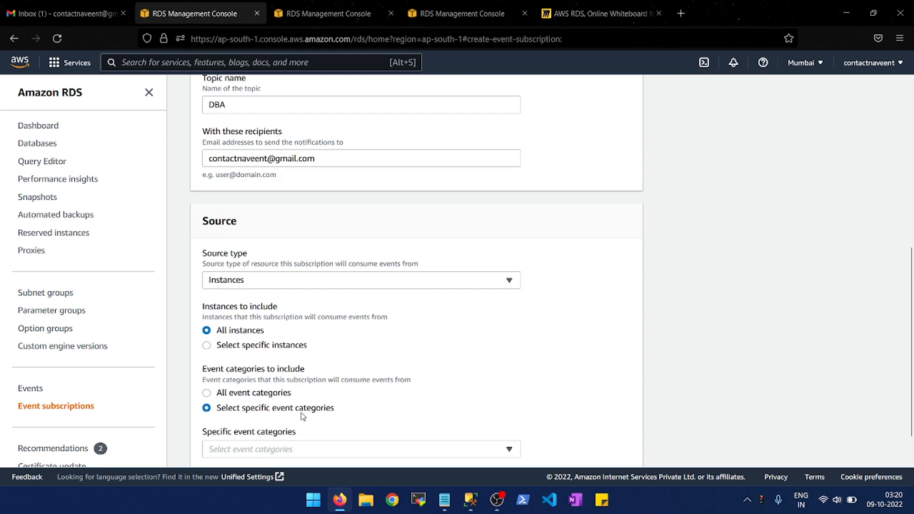
click(507, 448)
click(834, 300)
- Include all event categories and create the event subscription
click(268, 395)
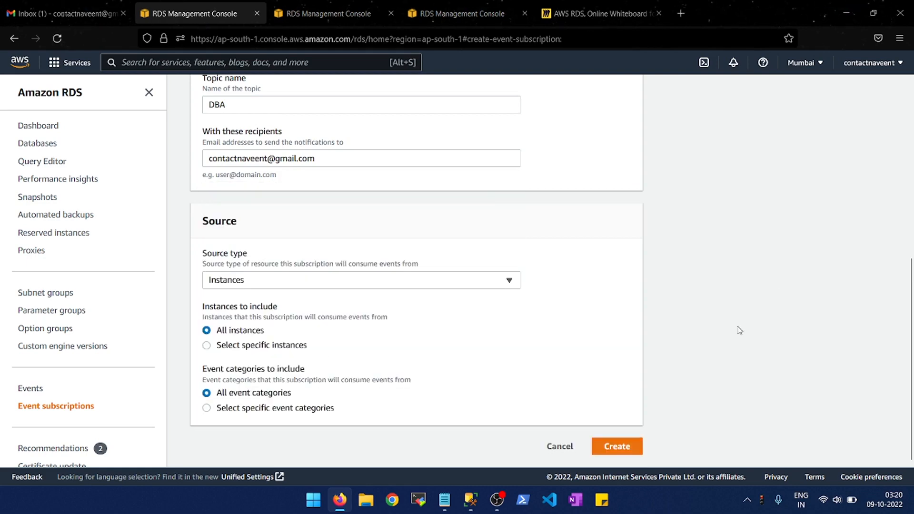
click(615, 448)
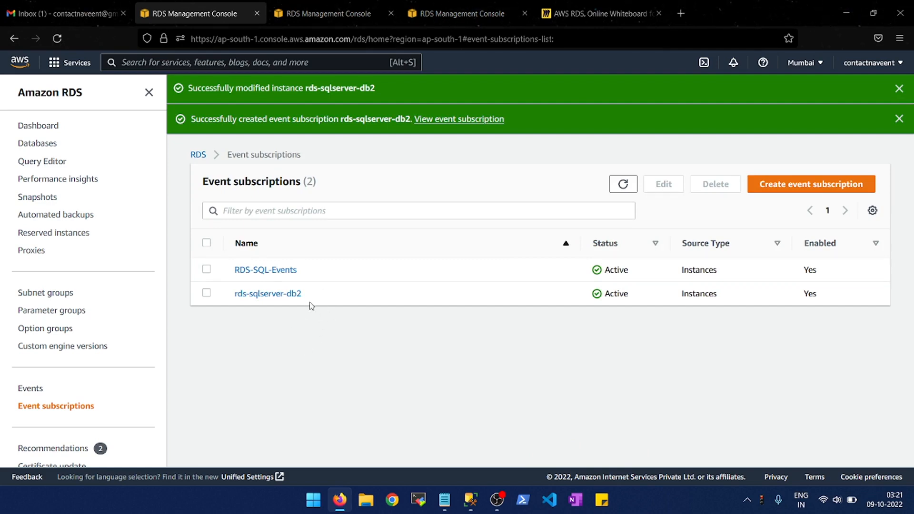
- Open the rds-sqlserver-db2 event subscription and review its details and tags
click(284, 299)
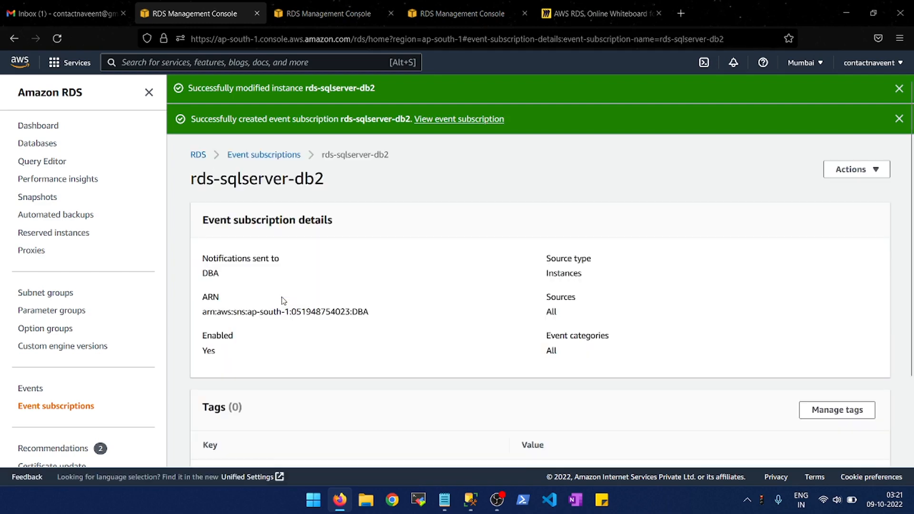
scroll(284, 301, down, 2)
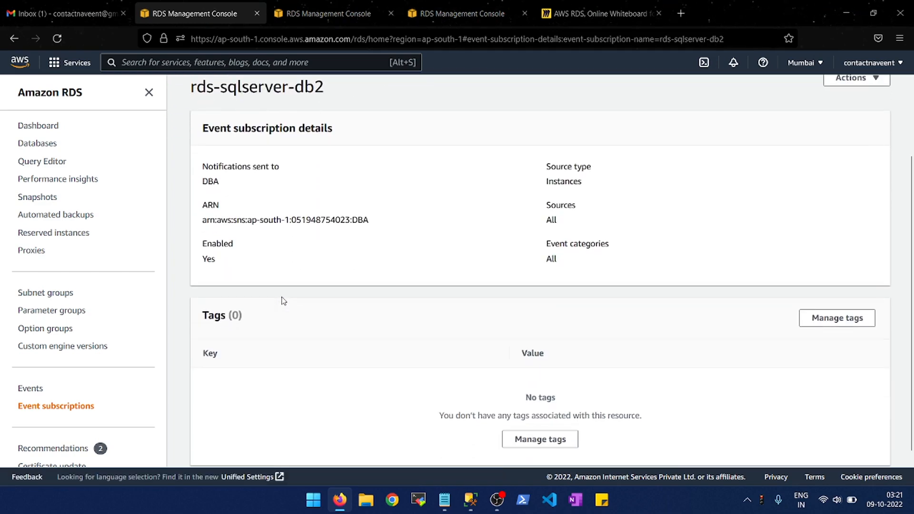
scroll(284, 301, down, 1)
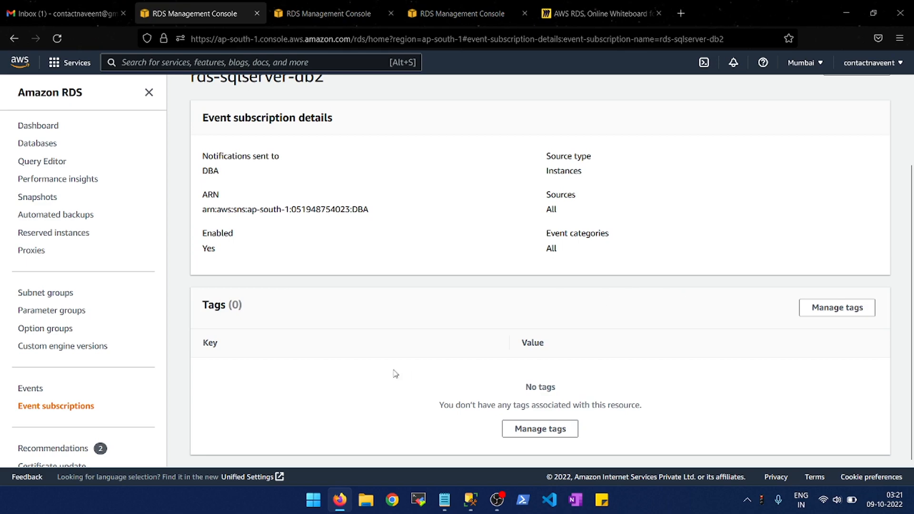
scroll(395, 373, up, 2)
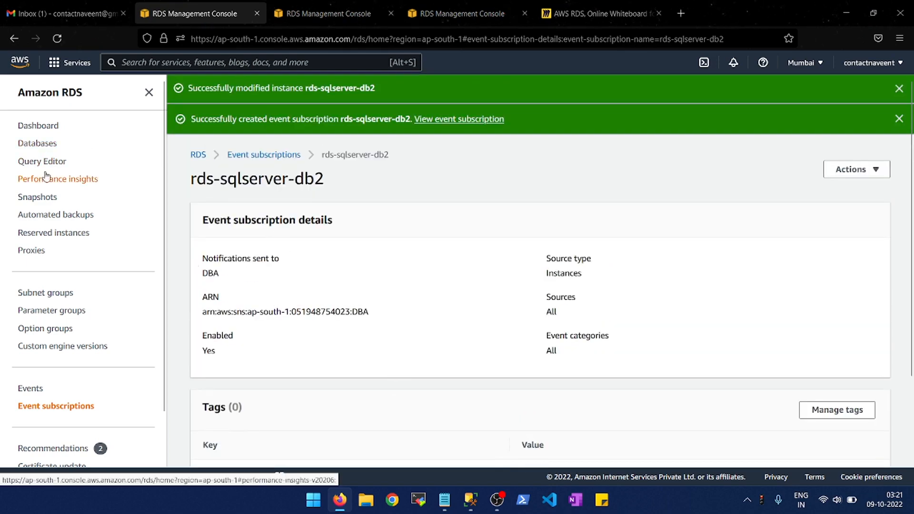
- Open the rds-sqlserver-db2 database and review the CloudWatch alarms and recent events in its logs and events
click(49, 148)
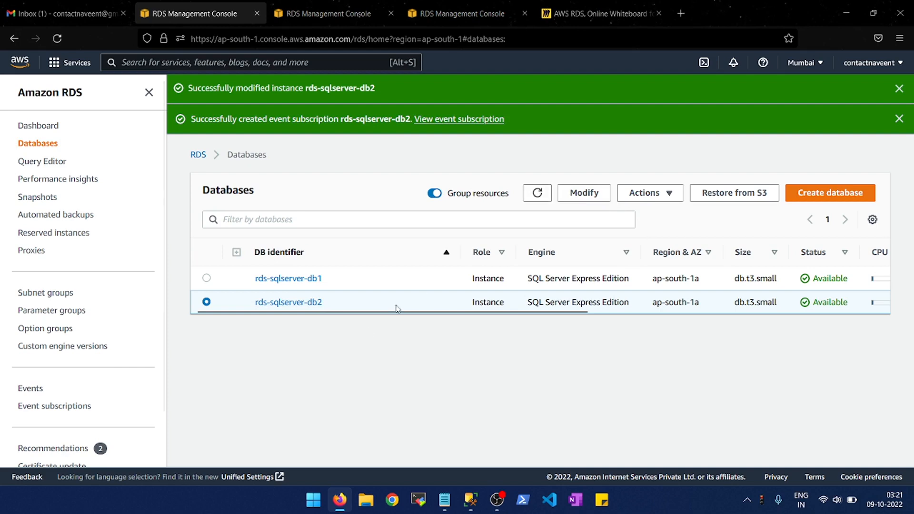
click(276, 302)
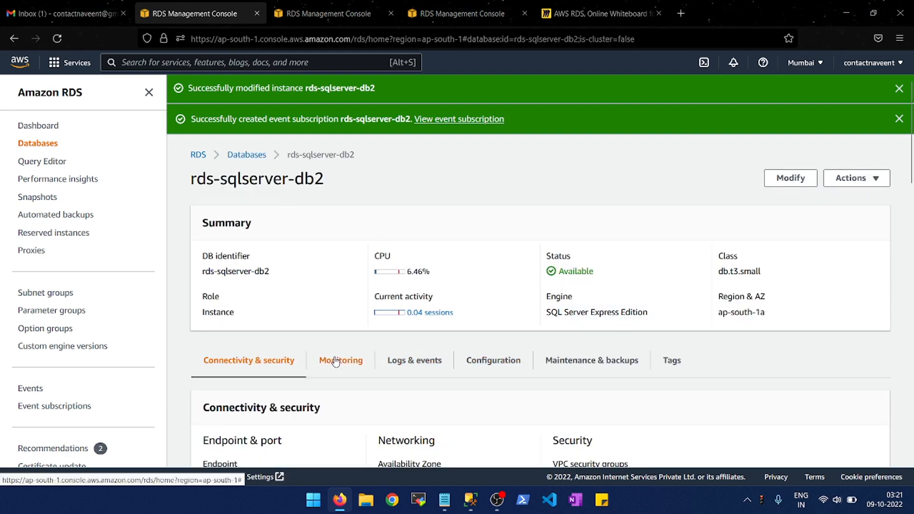
click(440, 357)
scroll(440, 352, down, 5)
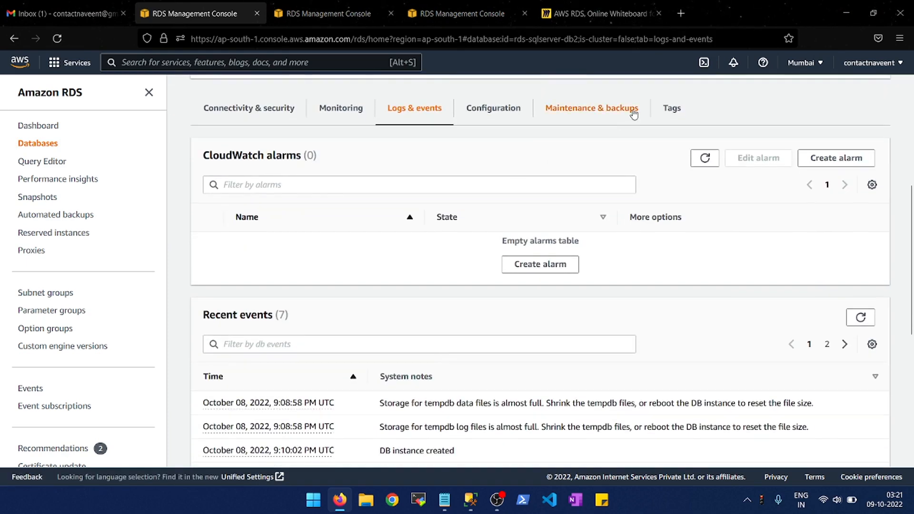
scroll(376, 282, down, 2)
scroll(391, 257, up, 3)
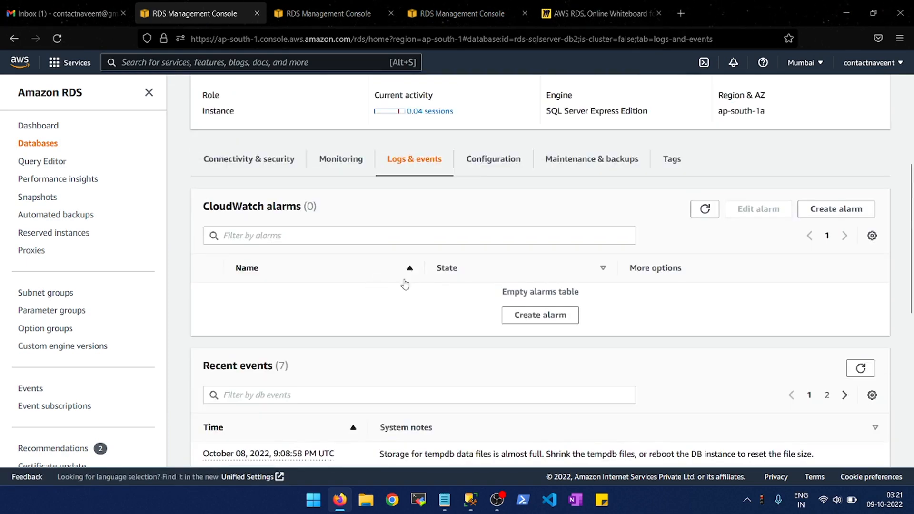
- Open the CloudWatch alarm creation form for rds-sqlserver-db2, examine its notification, metric and threshold settings, and cancel it
click(535, 315)
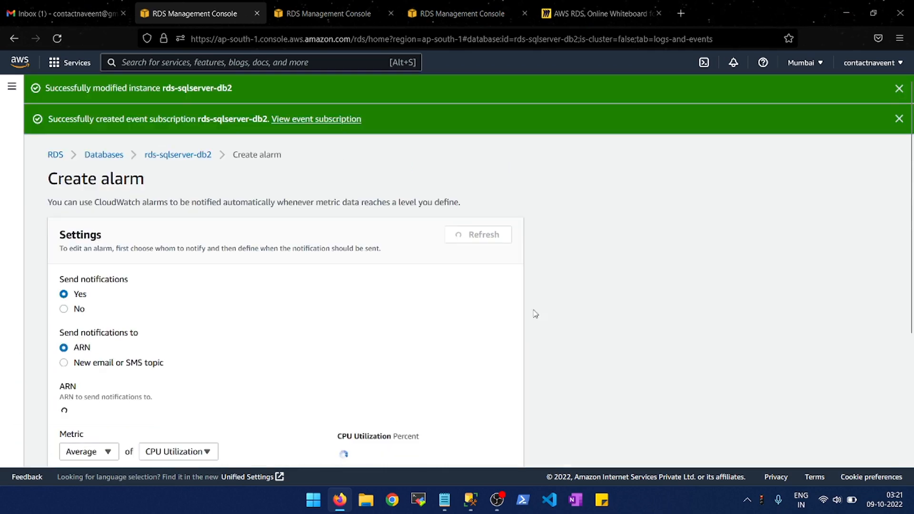
scroll(535, 314, down, 3)
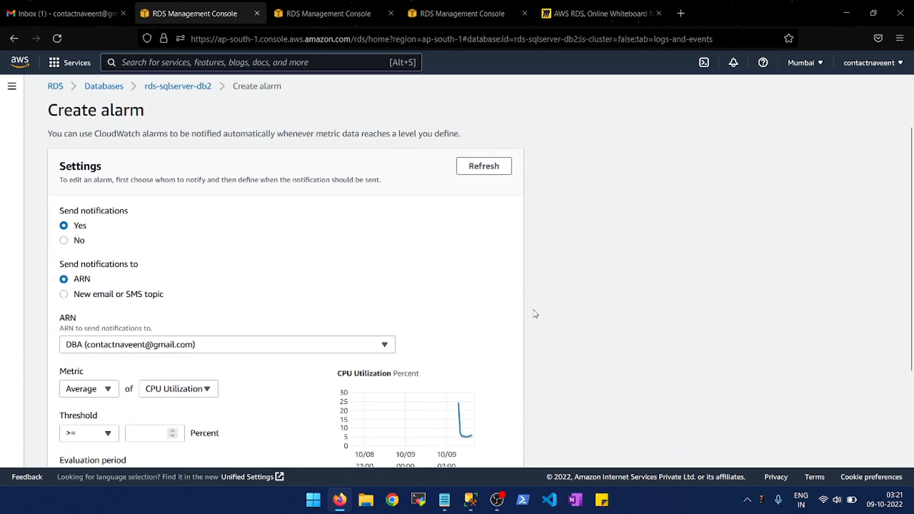
scroll(535, 314, down, 3)
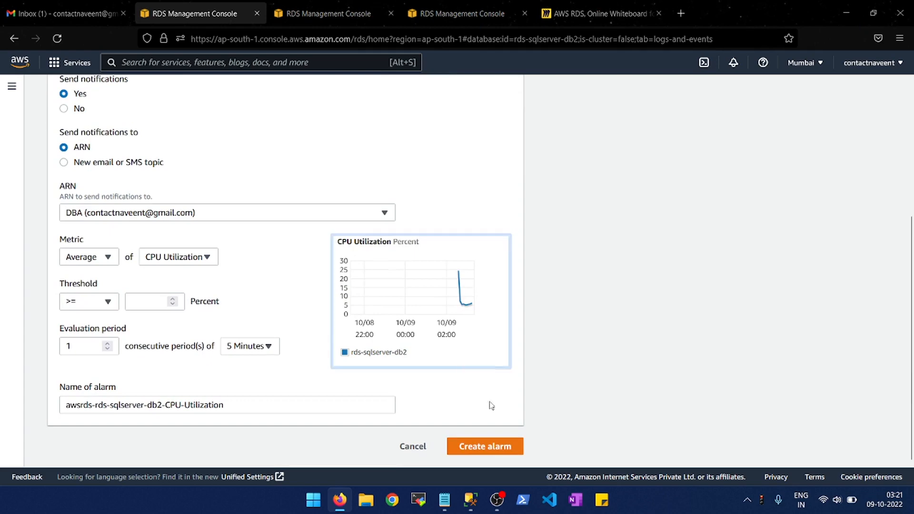
click(413, 447)
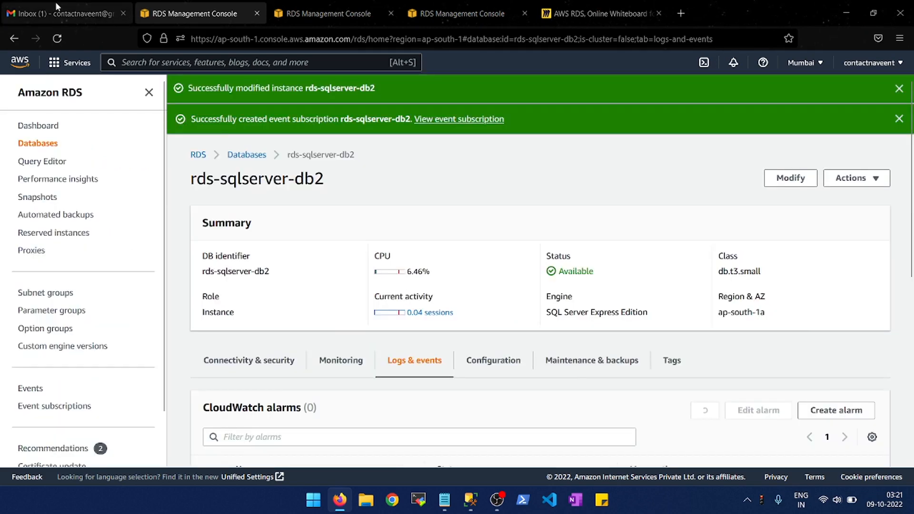
- Check the Gmail inbox for RDS notifications and return to the event subscriptions list in the RDS console
click(55, 3)
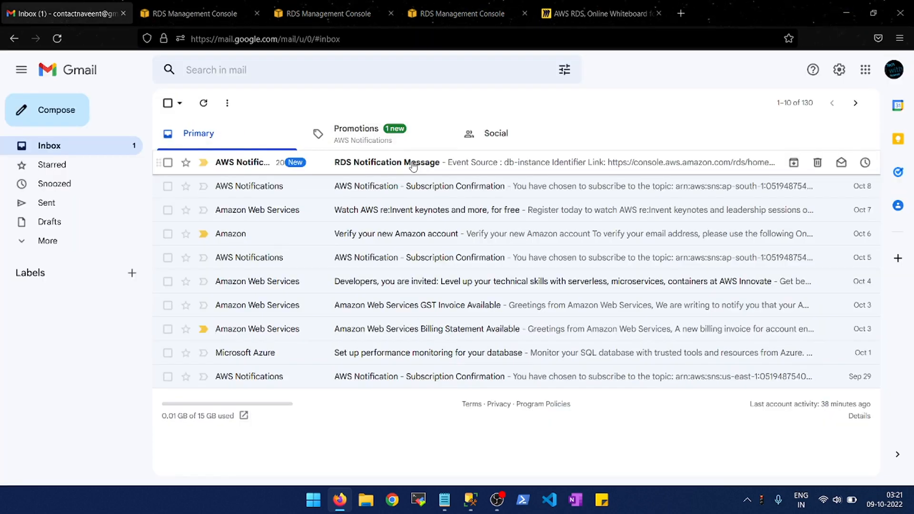
click(196, 13)
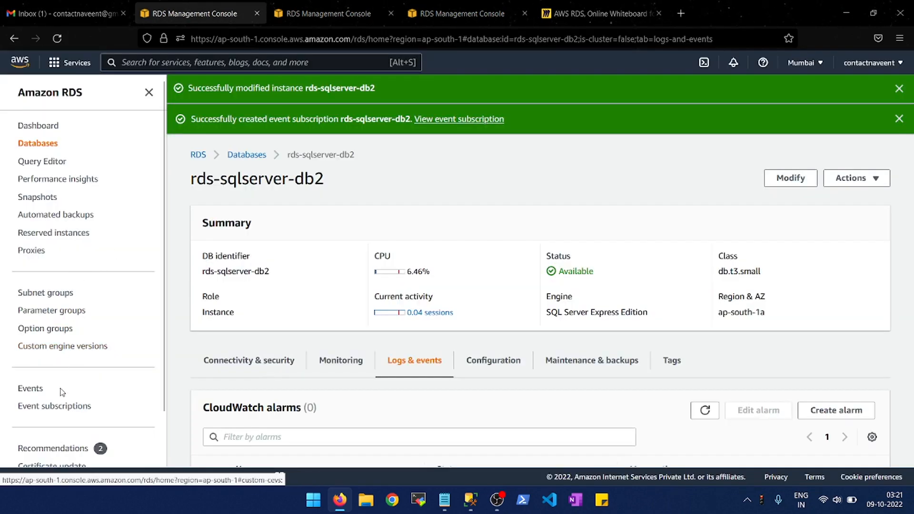
click(46, 412)
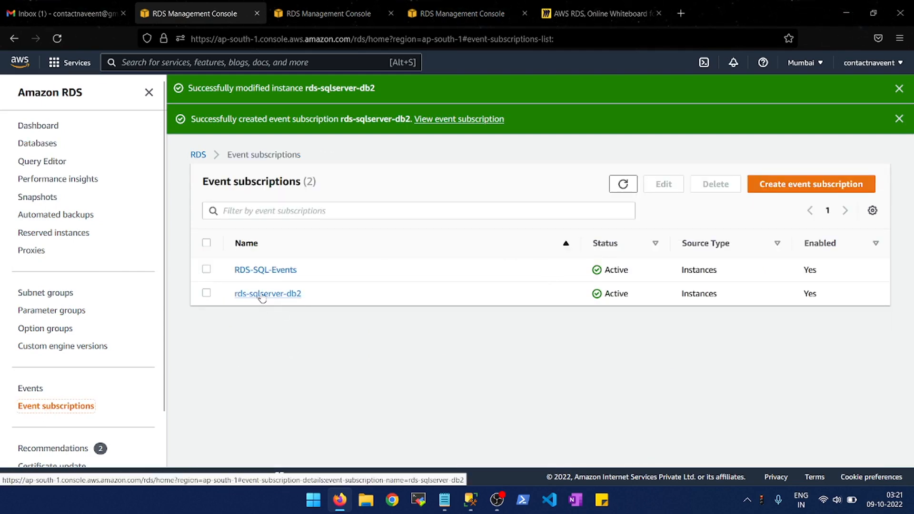
- Switch to Gmail, read the RDS Notification Message thread including the latest message's hidden content, and return to the inbox
click(62, 13)
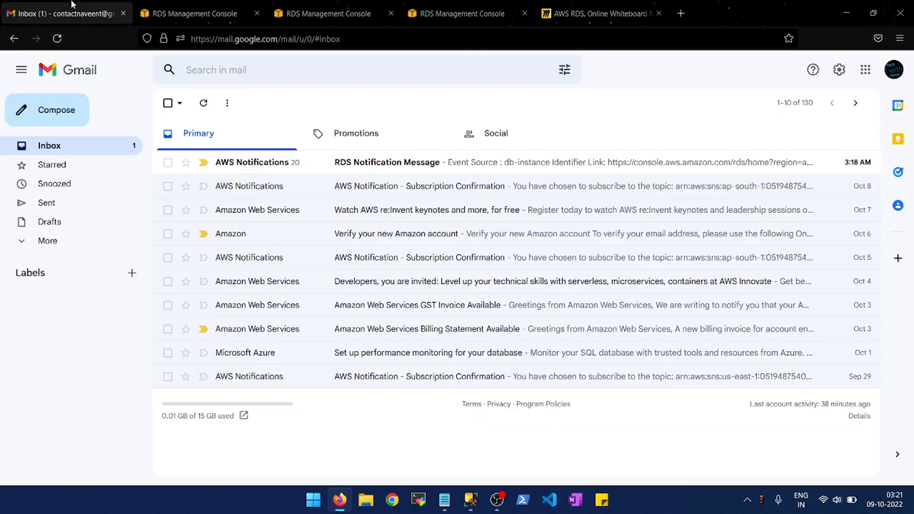
click(296, 163)
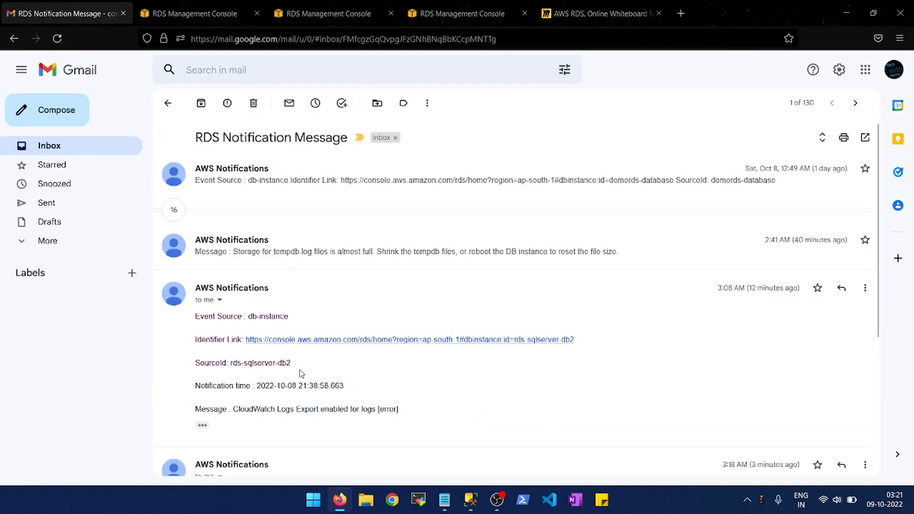
scroll(299, 390, down, 4)
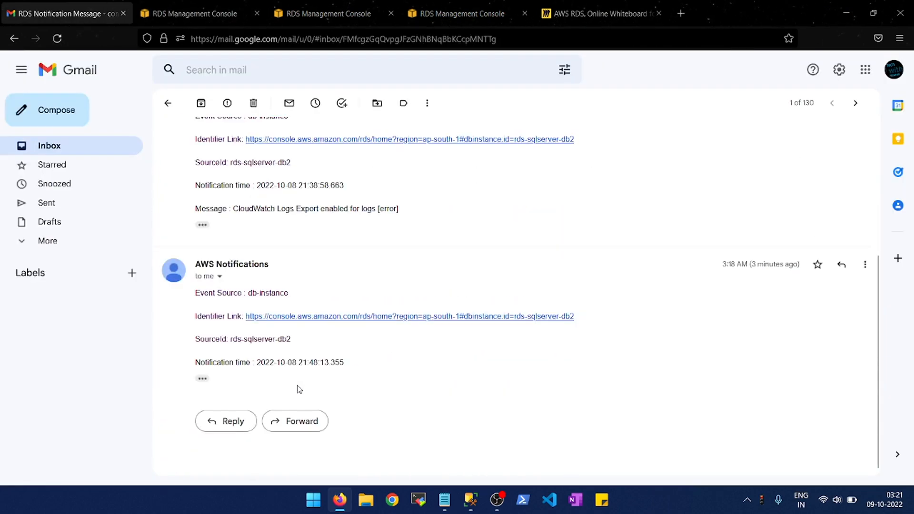
click(203, 379)
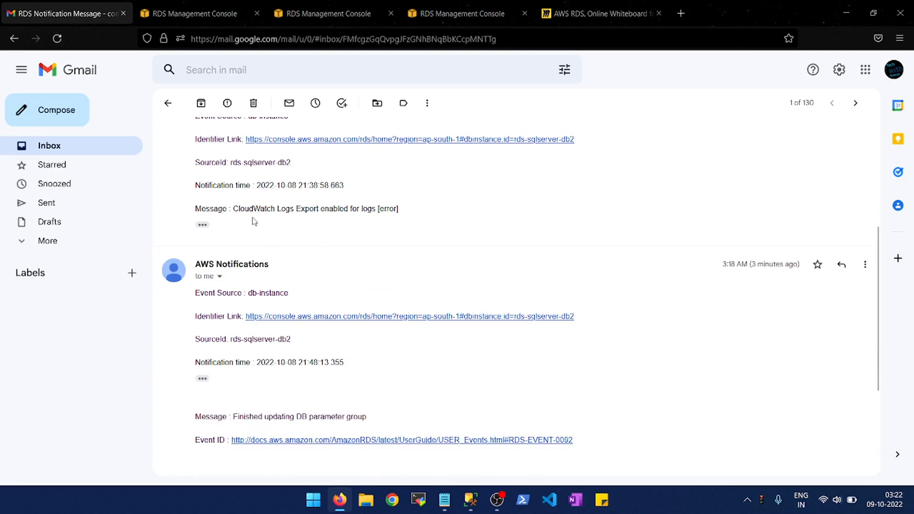
scroll(254, 222, up, 4)
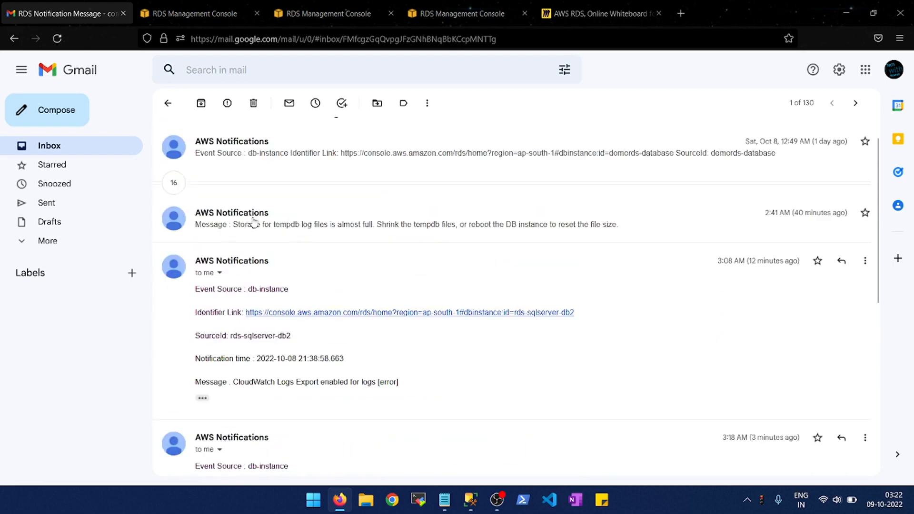
click(167, 104)
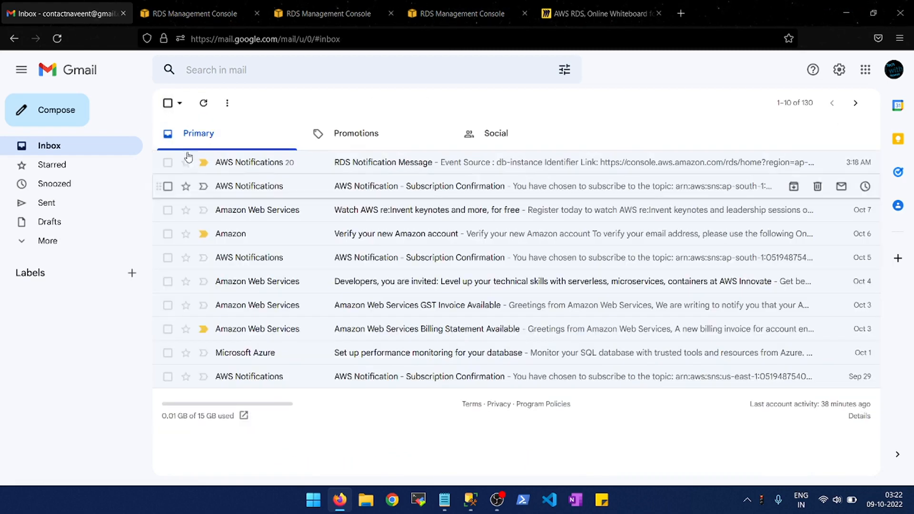
- Open the AWS subscription confirmation message in Gmail's spam, confirm the DBA topic subscription, close the confirmation page and return to the inbox
click(45, 242)
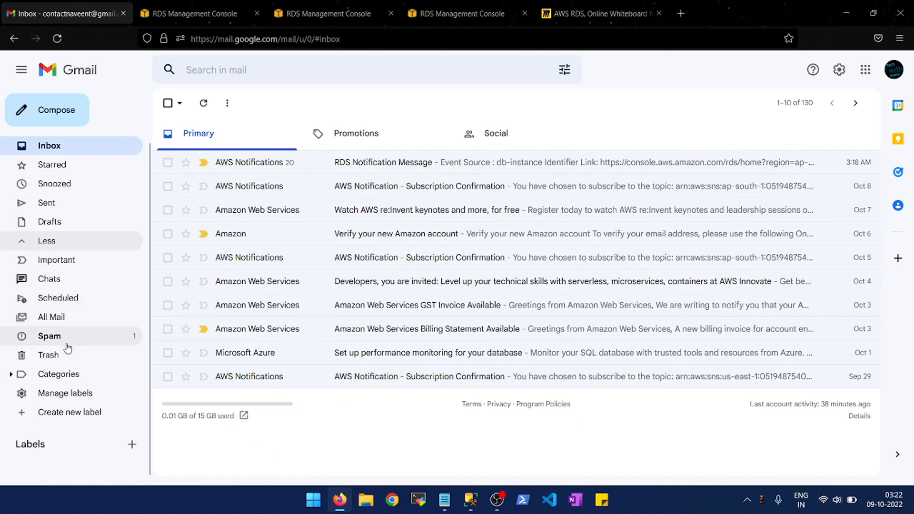
click(80, 333)
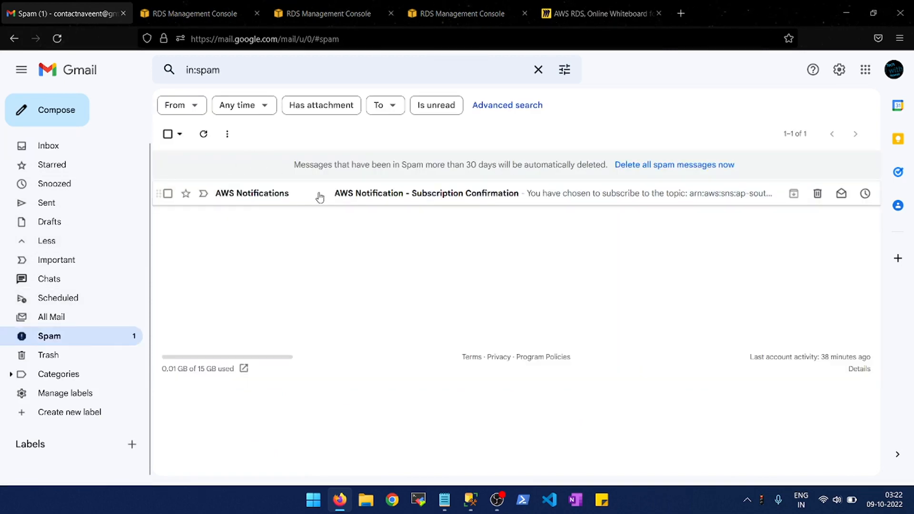
click(318, 198)
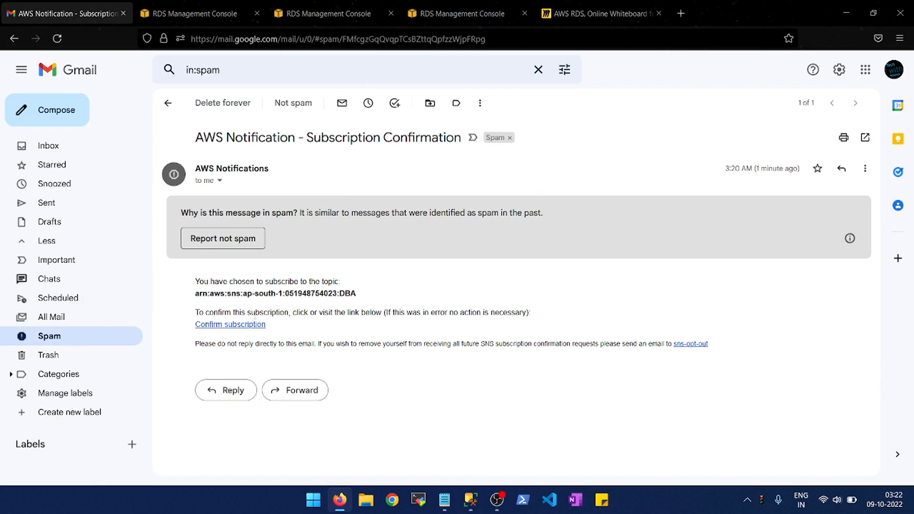
click(248, 326)
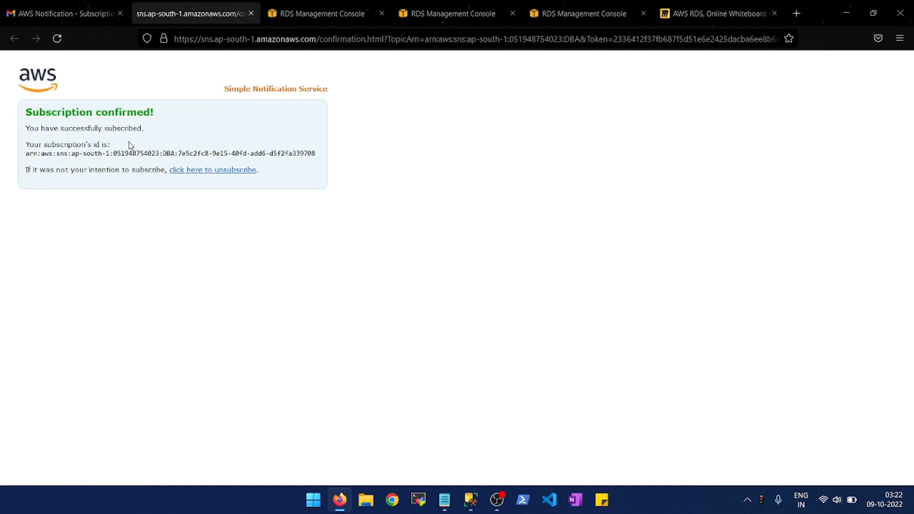
click(251, 15)
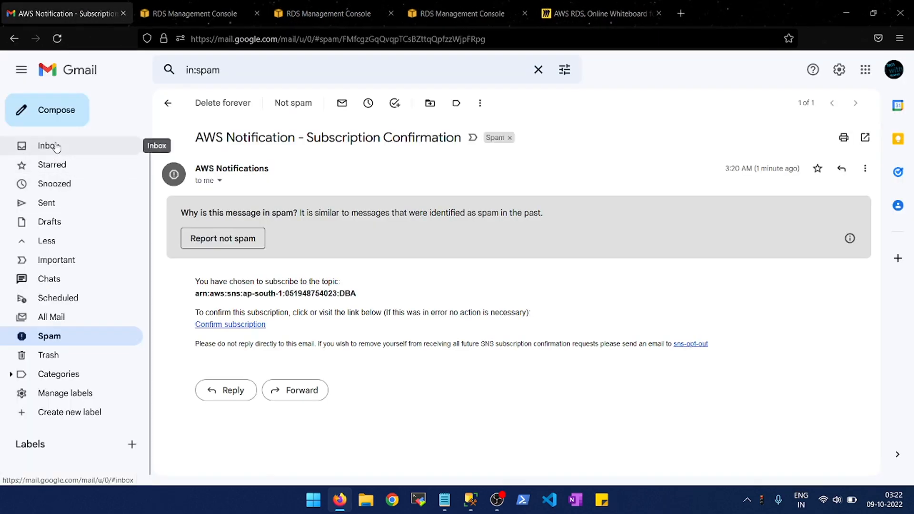
click(55, 144)
- Switch to the RDS console, open the rds-sqlserver-db2 event subscription and review its details and tags
click(170, 4)
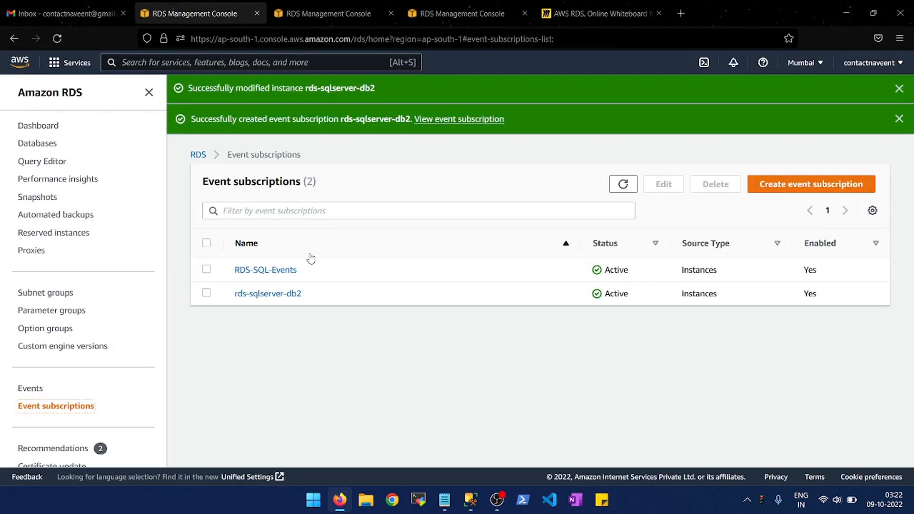
click(255, 295)
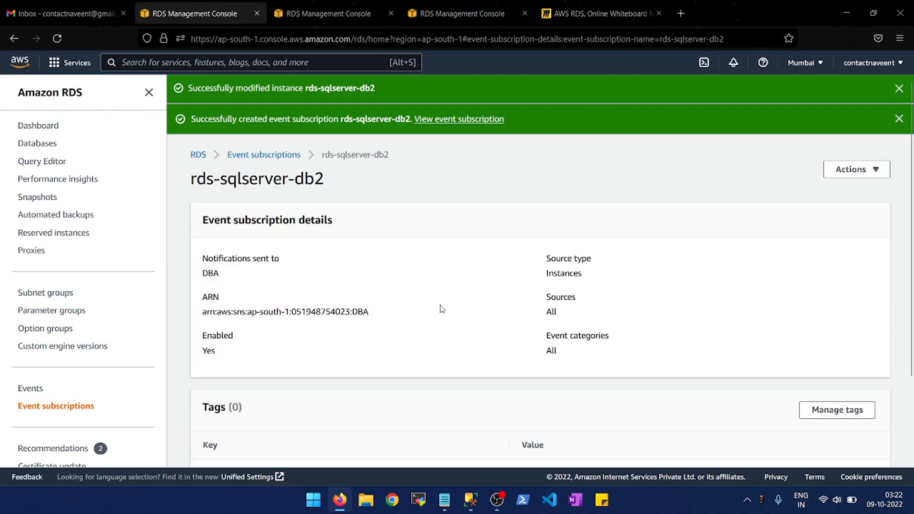
scroll(442, 309, down, 2)
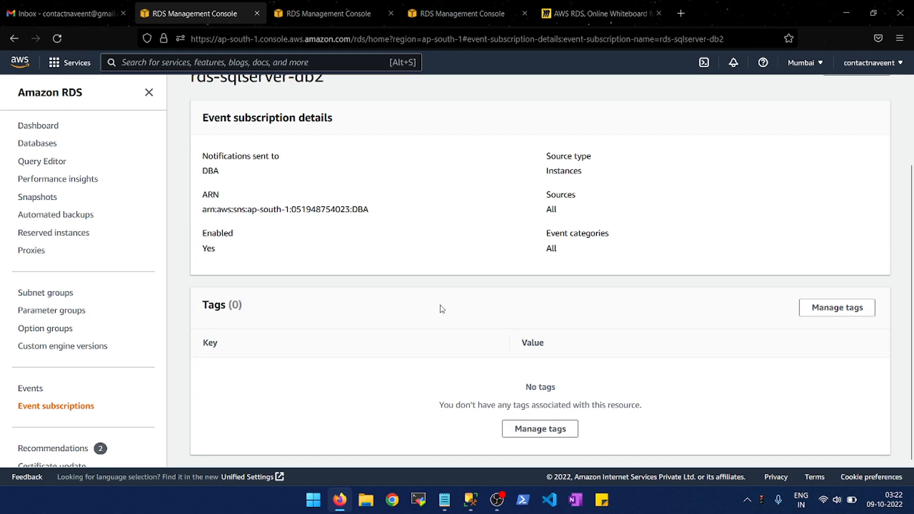
scroll(442, 309, up, 3)
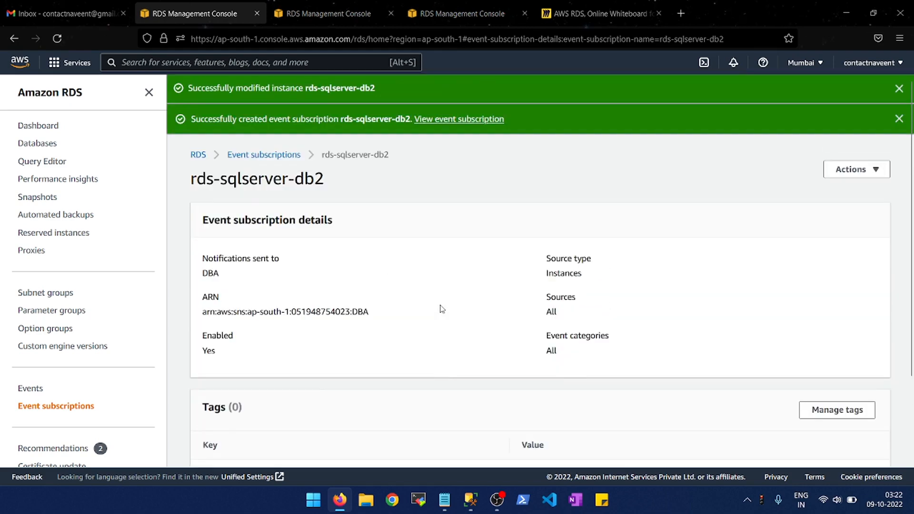
- Open the rds-sqlserver-db2 database, look over its CloudWatch monitoring charts and show its logs and events
click(51, 142)
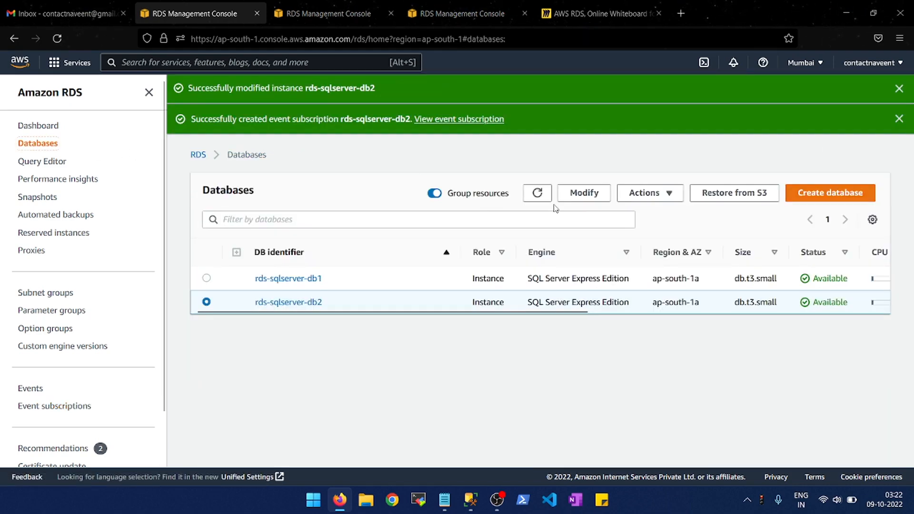
click(312, 302)
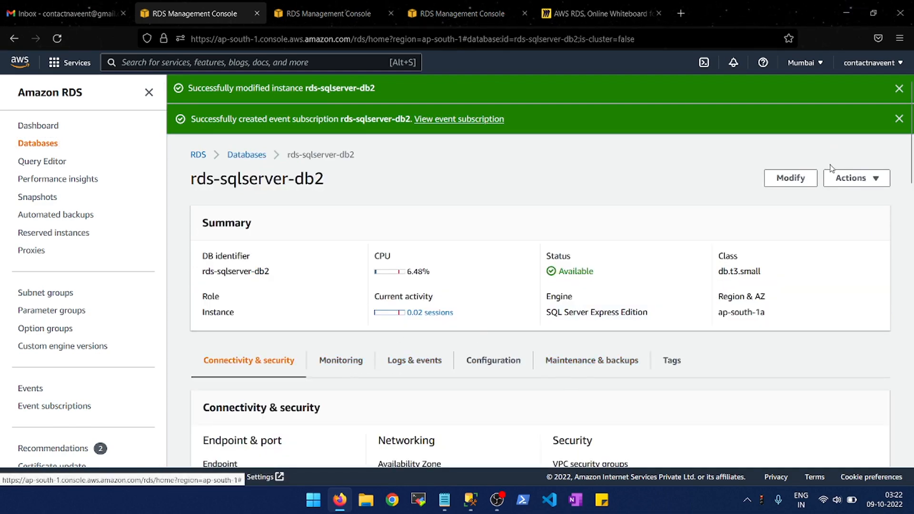
click(341, 361)
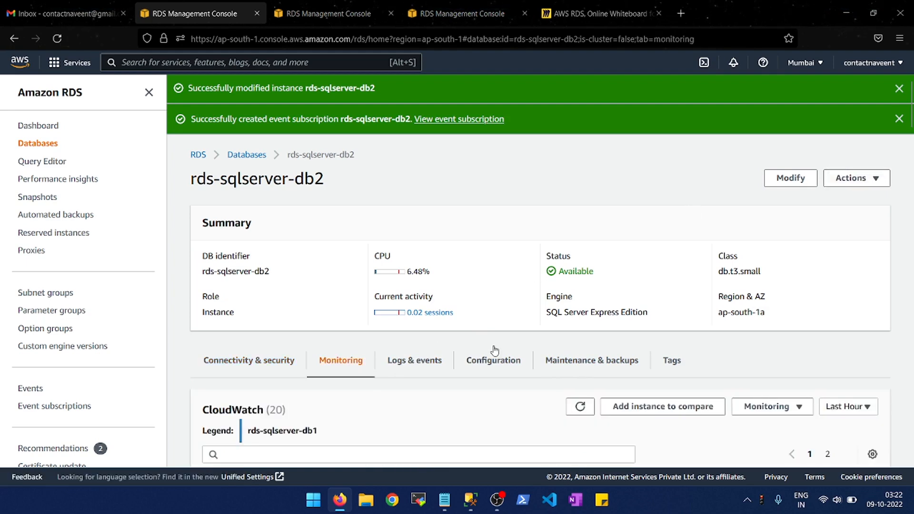
scroll(495, 355, down, 3)
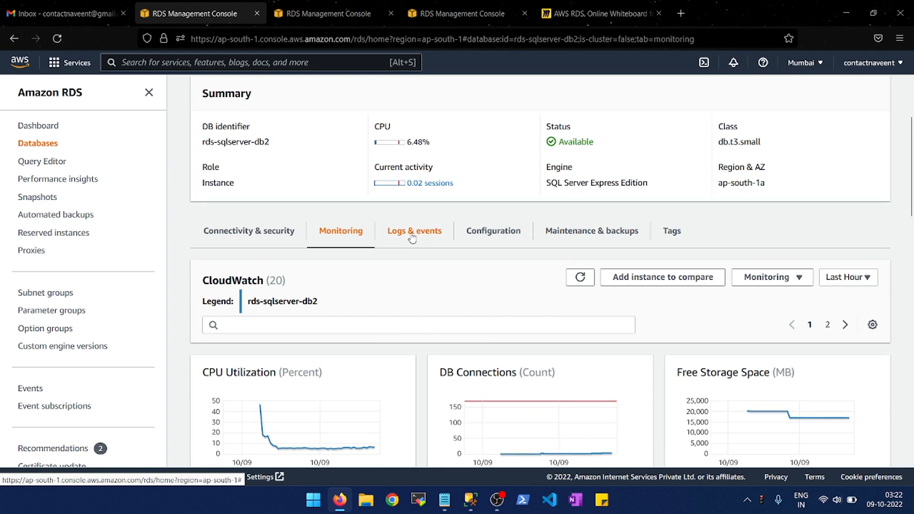
click(413, 238)
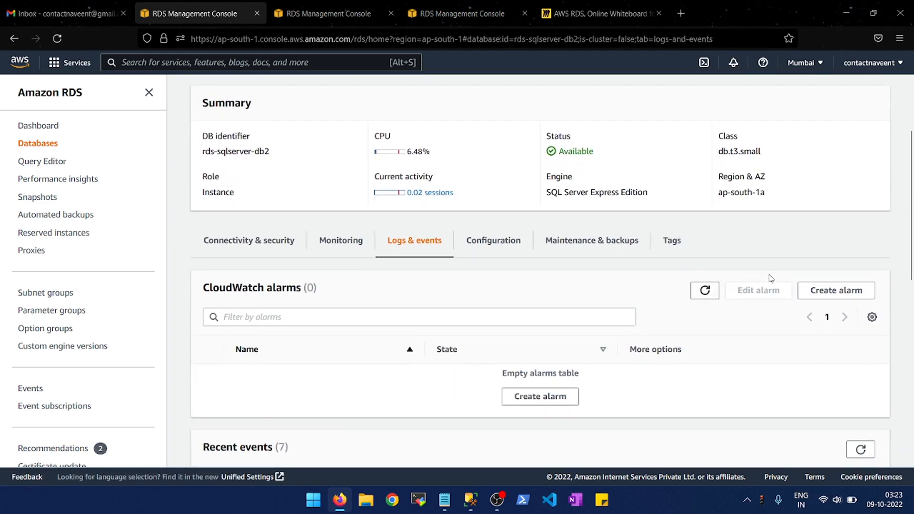
- Open the CloudWatch alarm creation form and try the metric statistic as Maximum before setting it back to Average
click(550, 396)
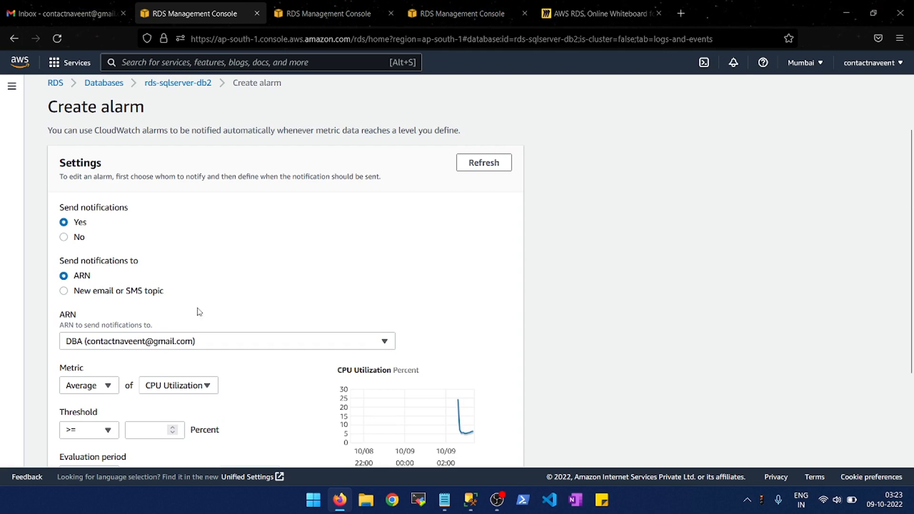
scroll(199, 312, down, 2)
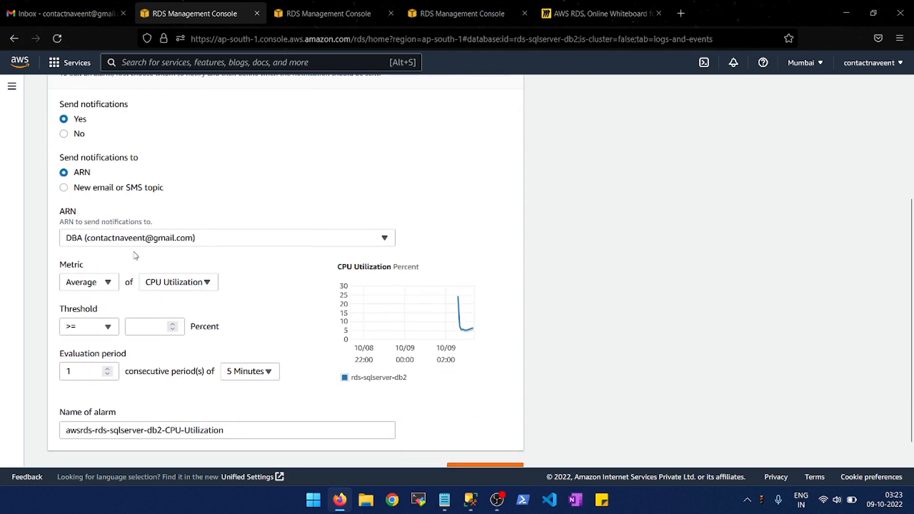
click(106, 284)
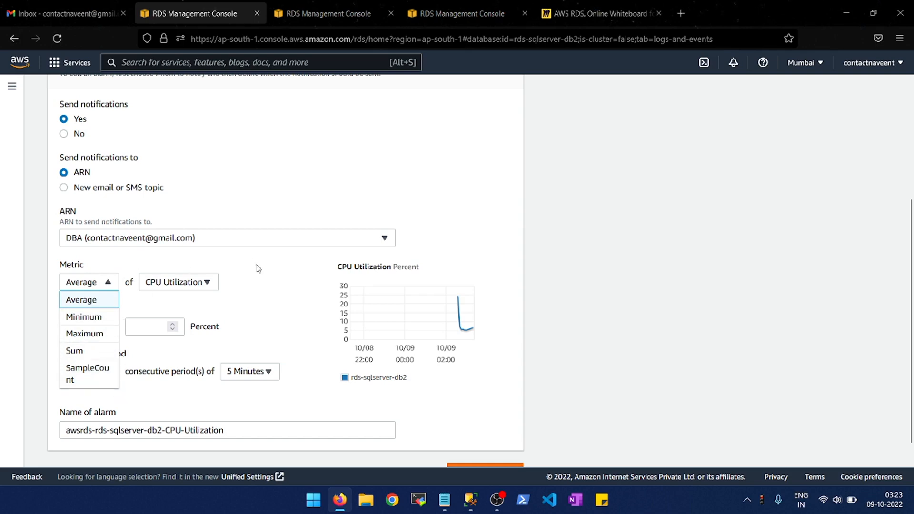
click(90, 335)
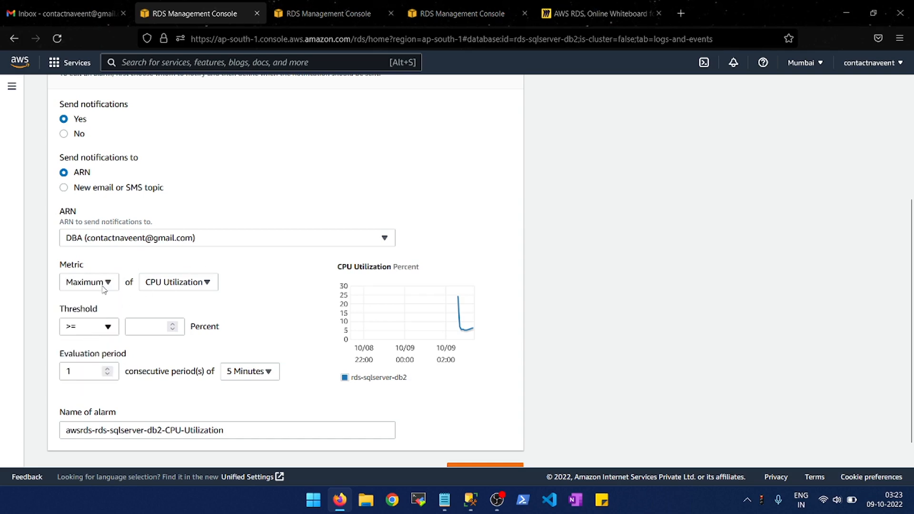
click(104, 284)
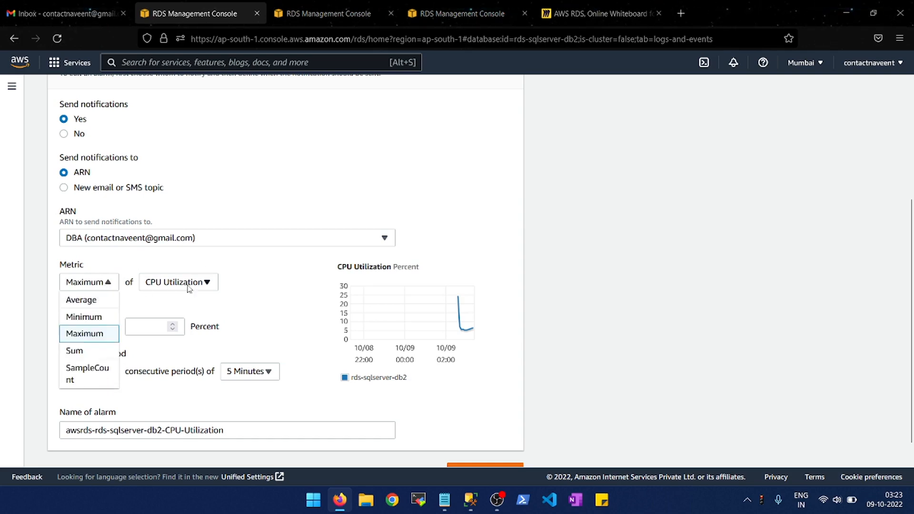
click(92, 301)
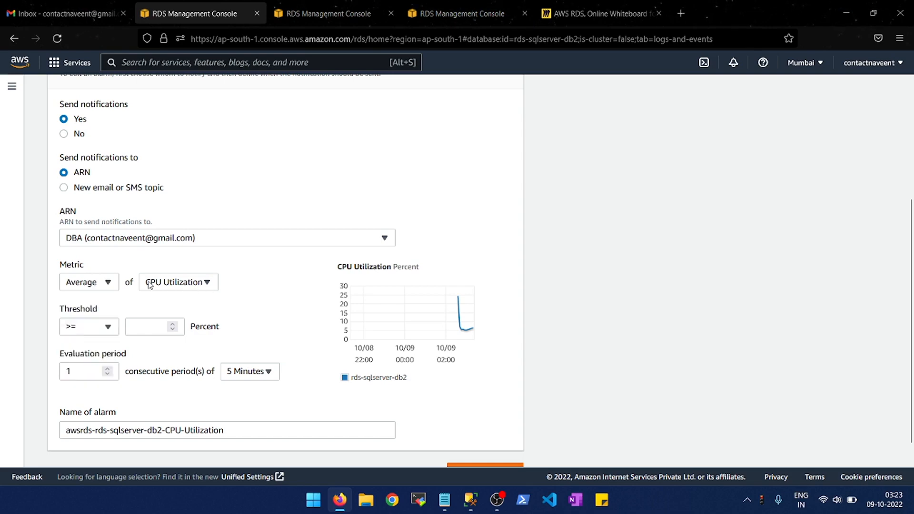
- Browse the metrics available for the alarm, review the notification and threshold settings, and cancel the alarm form
click(184, 284)
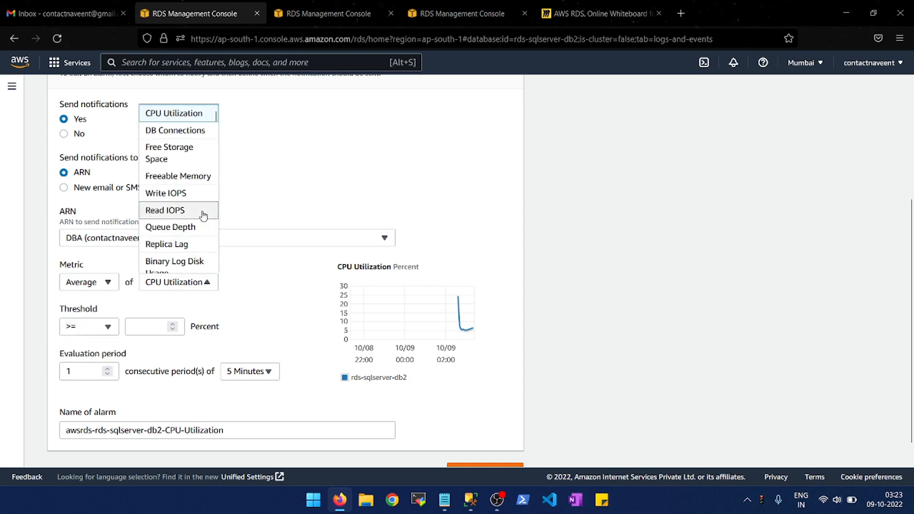
scroll(203, 210, down, 5)
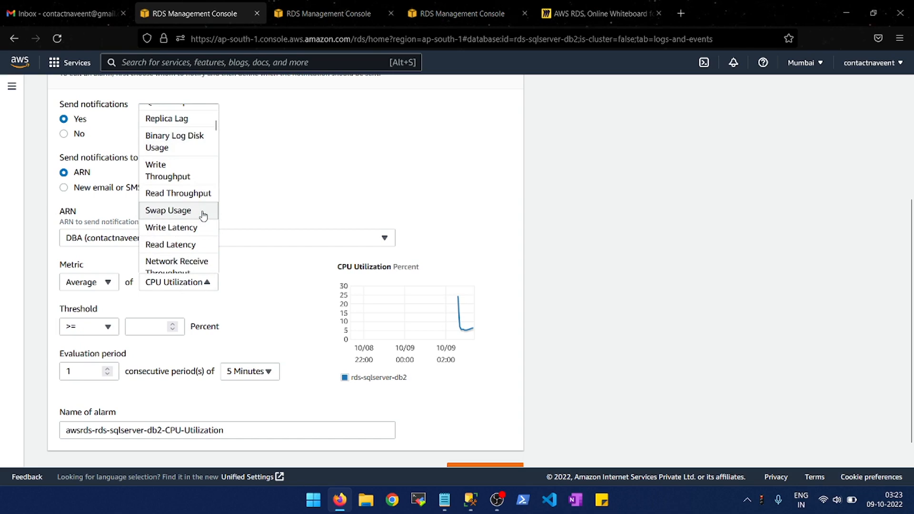
scroll(203, 216, down, 5)
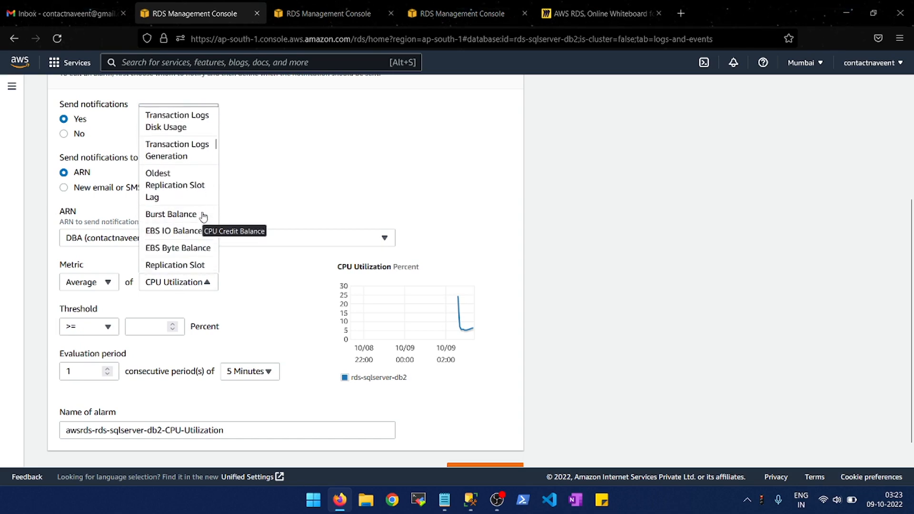
scroll(204, 217, down, 3)
scroll(204, 217, down, 4)
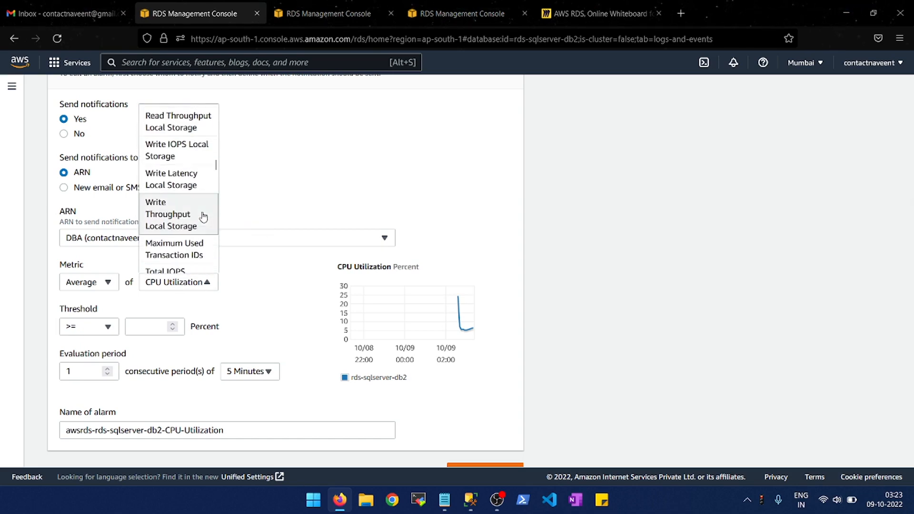
click(576, 191)
scroll(576, 191, up, 2)
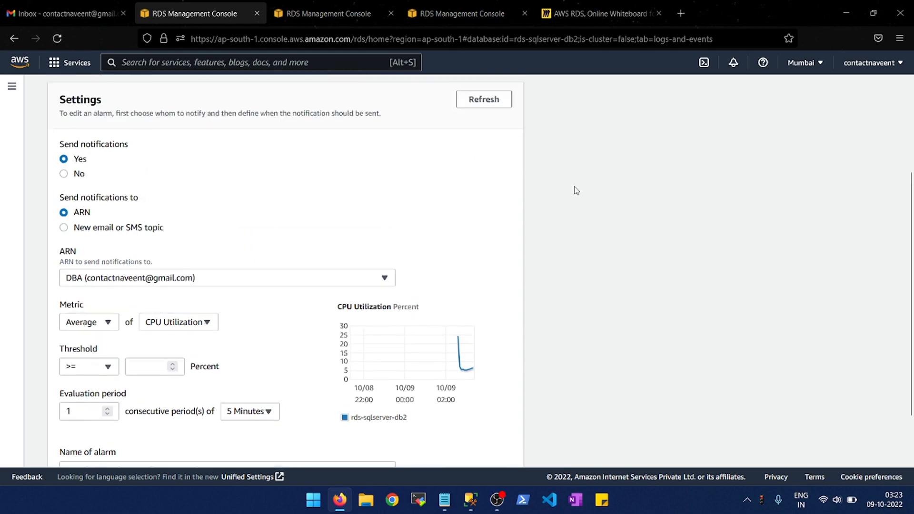
scroll(577, 190, down, 3)
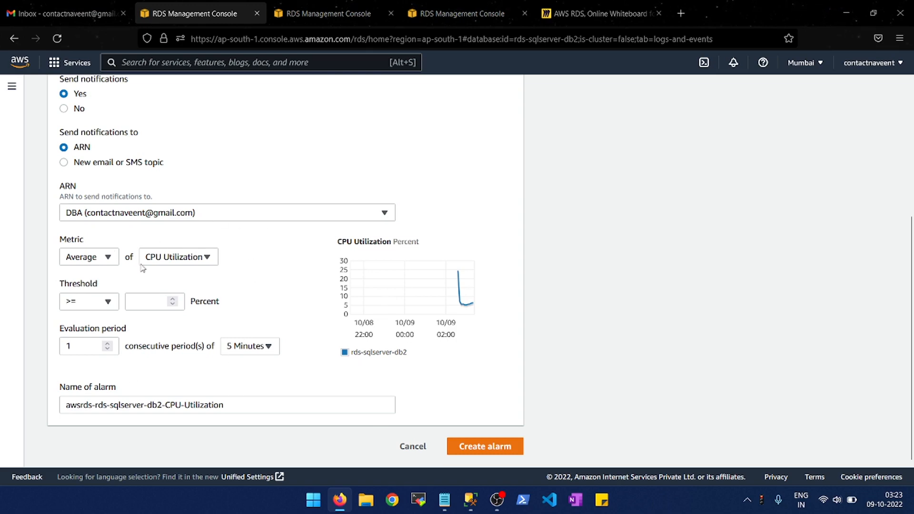
click(413, 447)
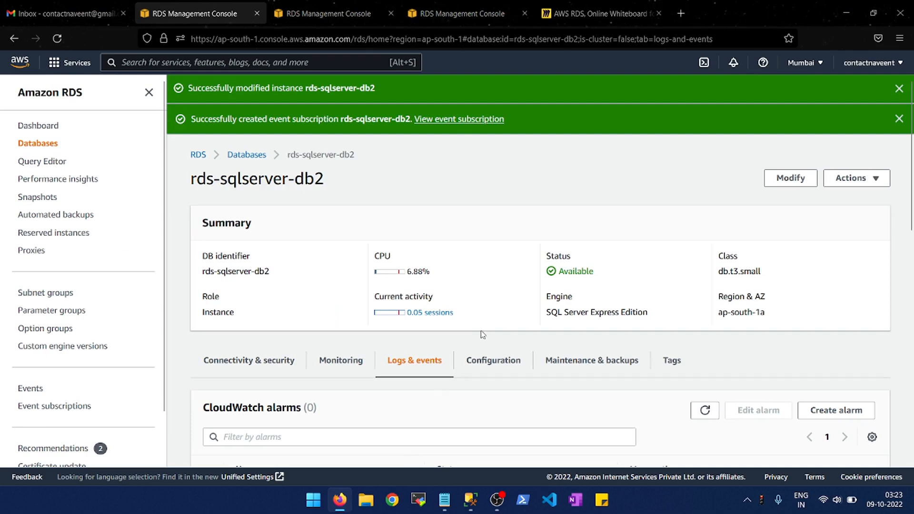
- Review the recent events and the error log files listed for rds-sqlserver-db2
scroll(507, 362, down, 2)
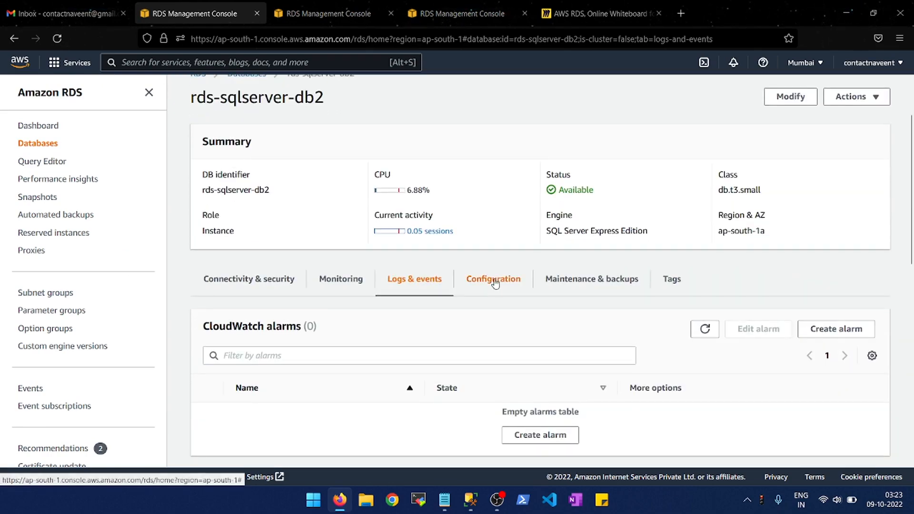
scroll(496, 282, down, 6)
scroll(495, 280, down, 4)
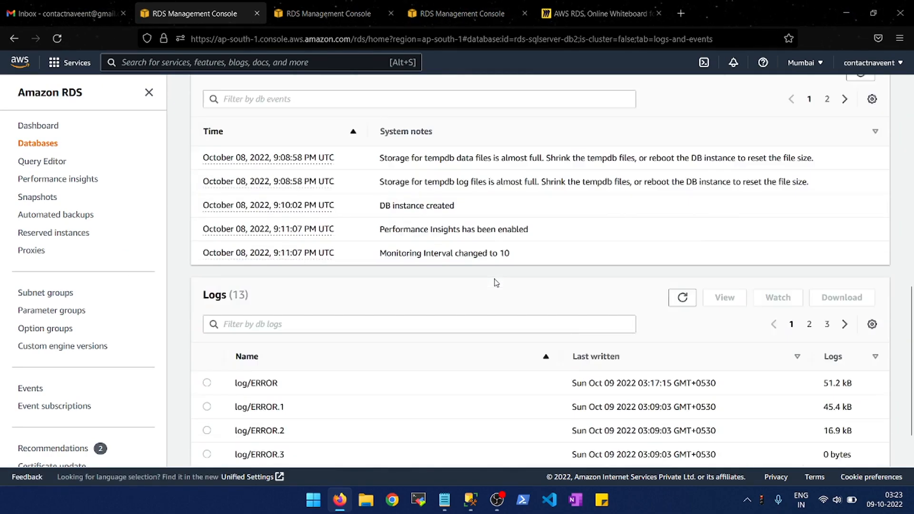
- Reboot the rds-sqlserver-db2 instance and confirm the reboot
scroll(496, 282, up, 16)
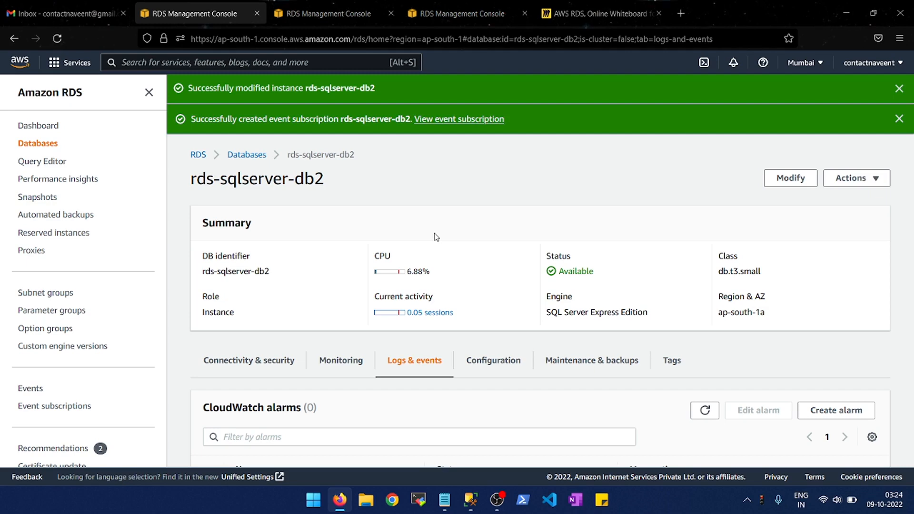
click(867, 182)
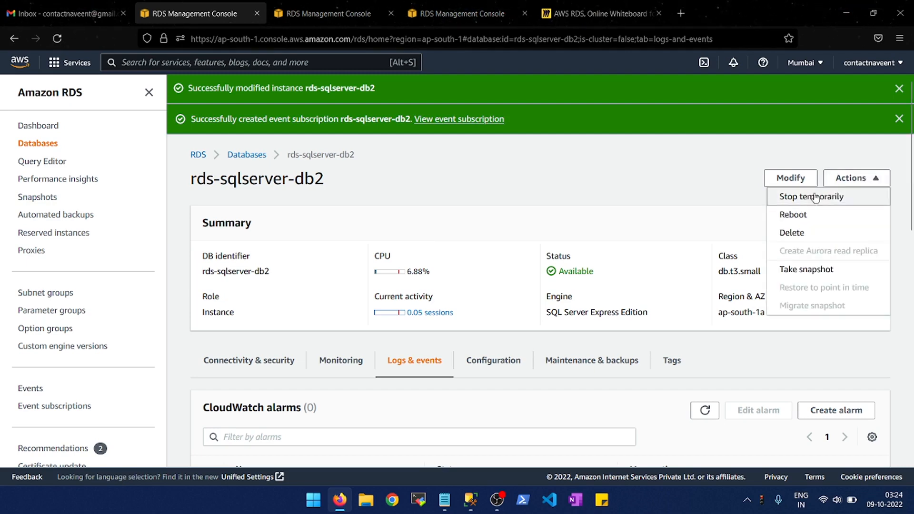
click(793, 214)
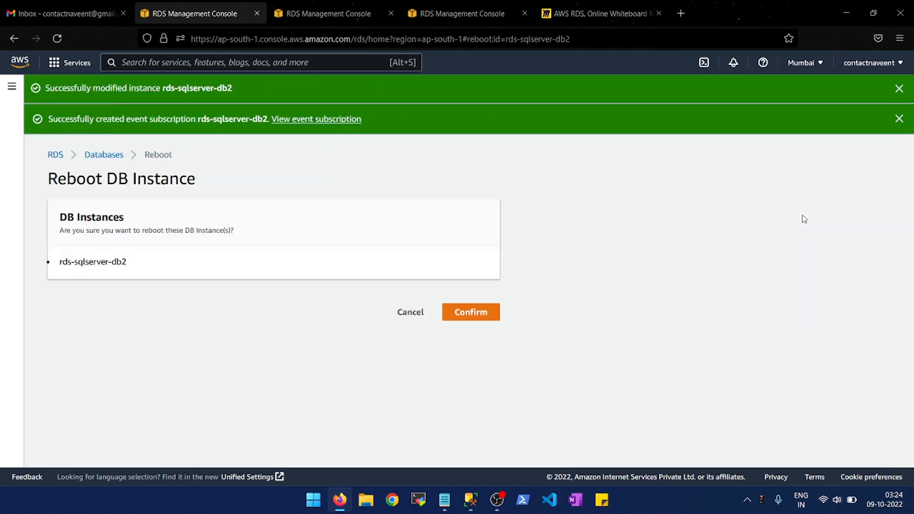
click(476, 322)
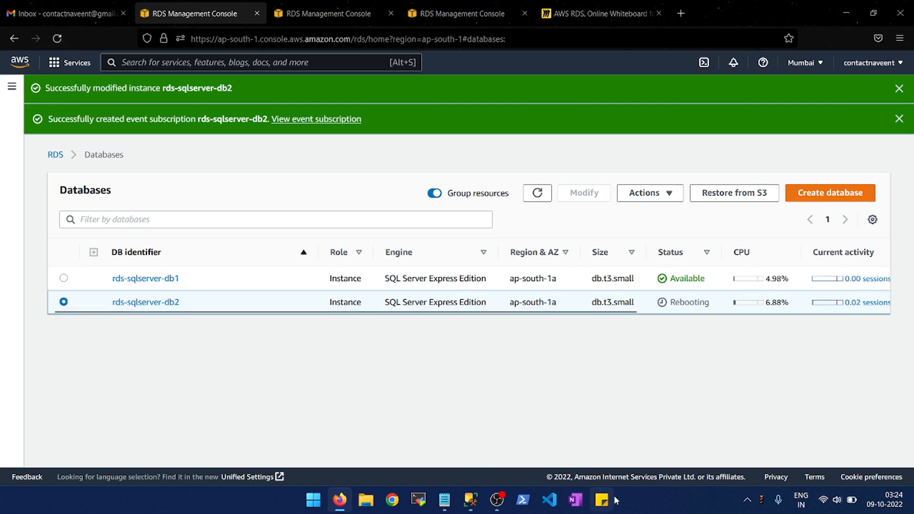
- Check the insert query's connection in SQL Server Management Studio and switch back to the RDS console in Firefox
click(471, 500)
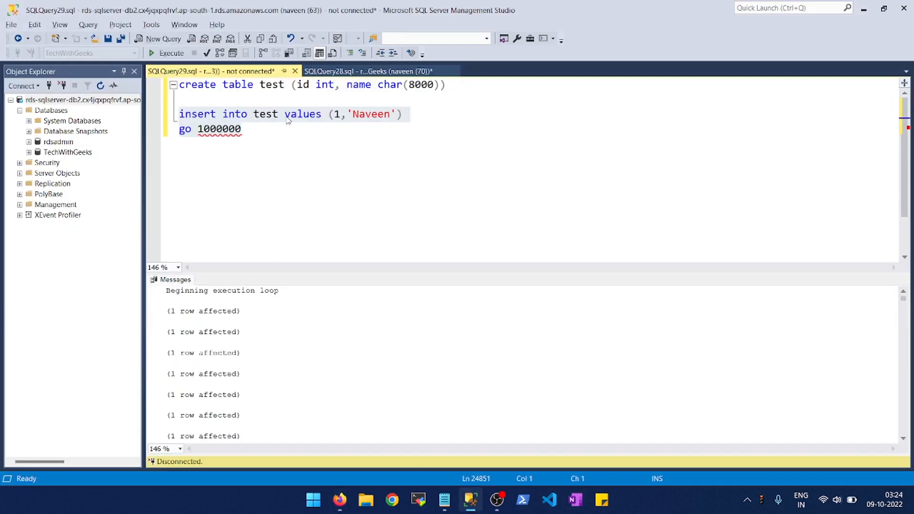
click(266, 115)
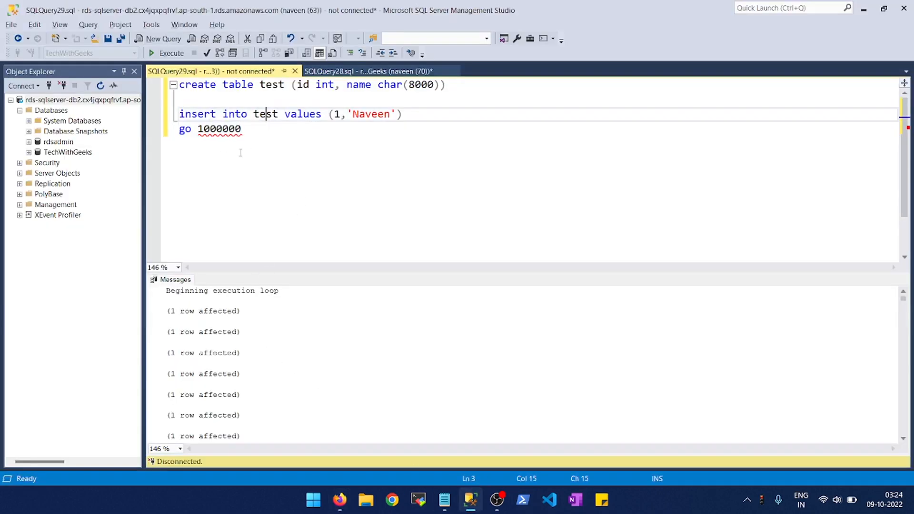
key(alt+Tab)
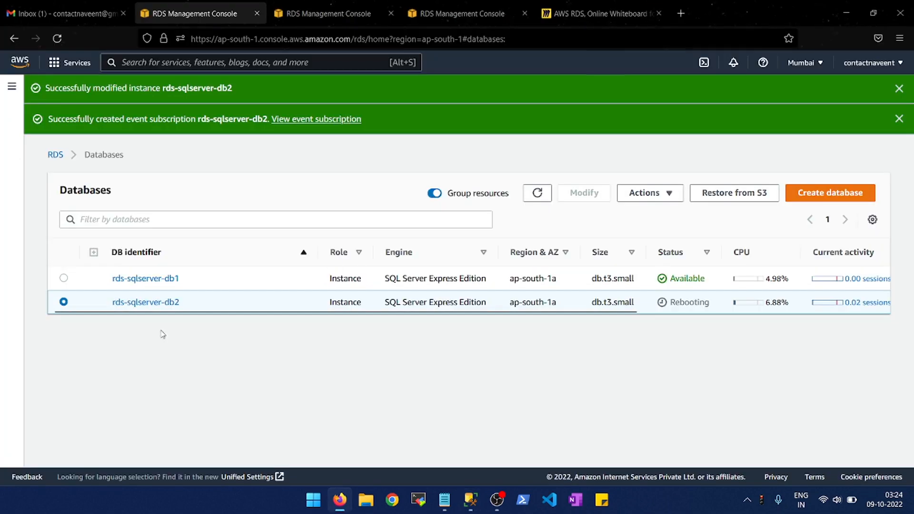
- Review the monitoring charts and recent events of rds-sqlserver-db1, then return to the databases list and refresh it
click(145, 279)
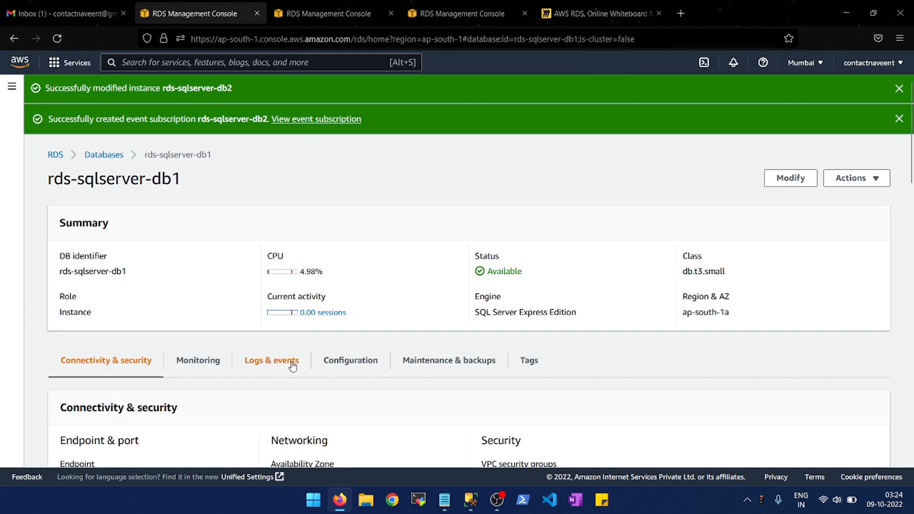
click(209, 372)
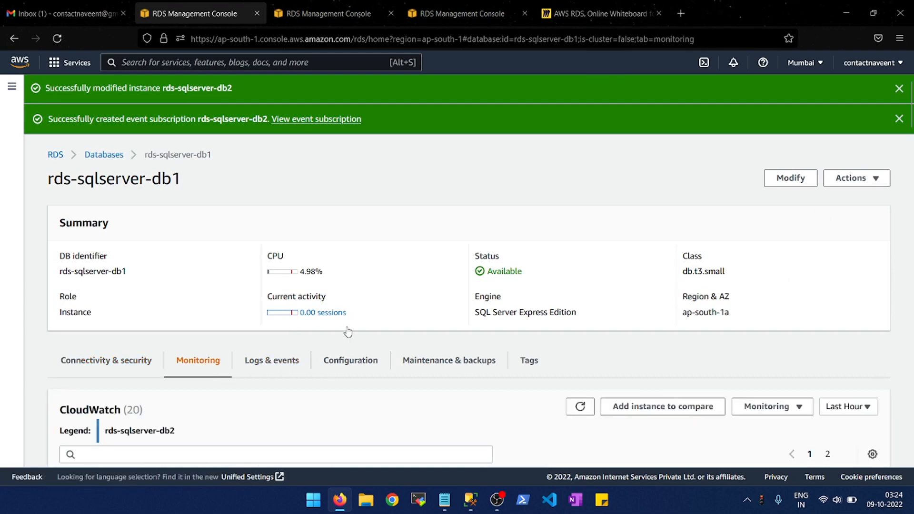
scroll(347, 330, down, 5)
scroll(309, 315, up, 5)
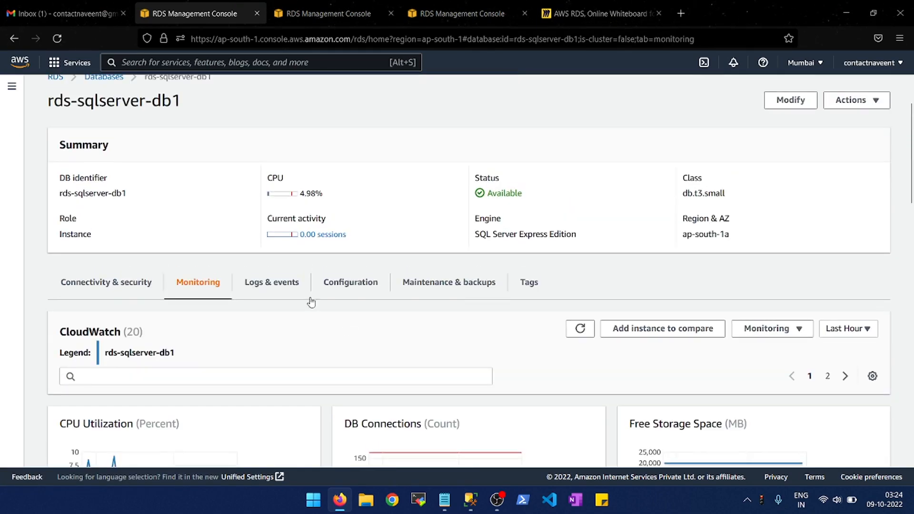
click(250, 284)
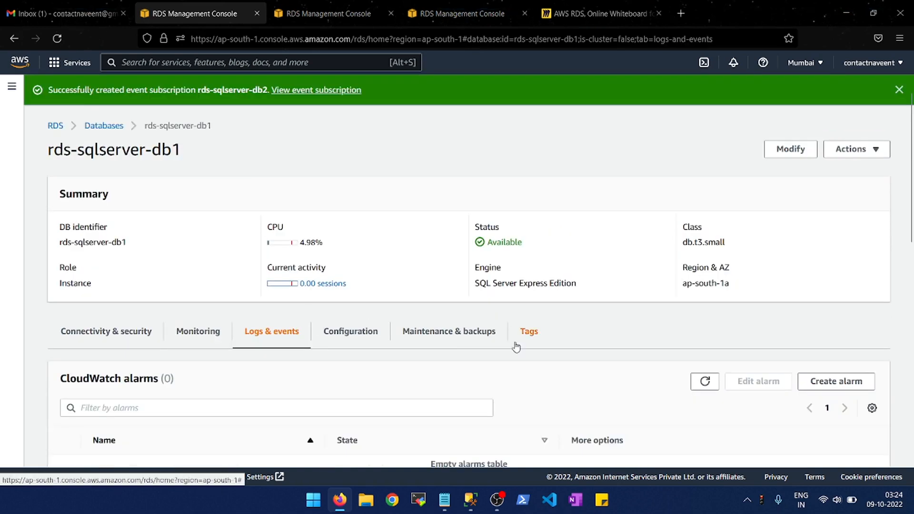
scroll(515, 346, down, 3)
scroll(516, 346, down, 2)
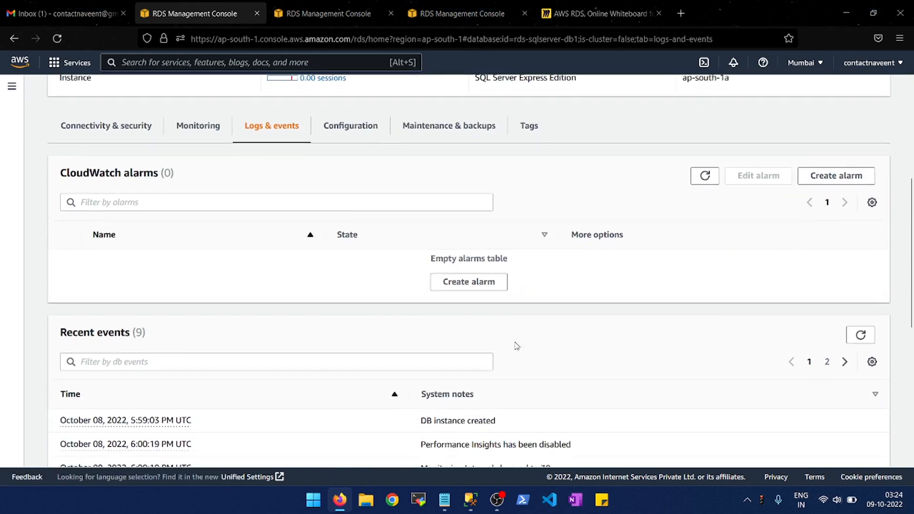
scroll(517, 347, up, 5)
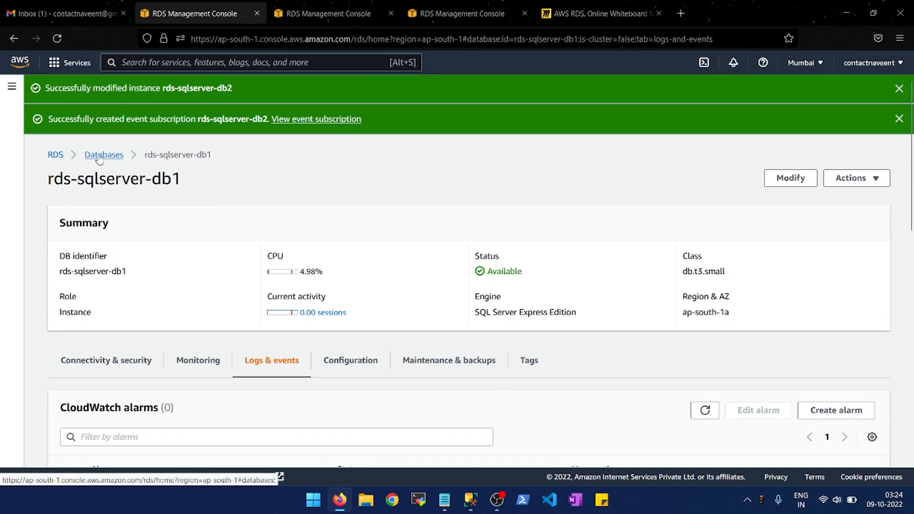
click(95, 157)
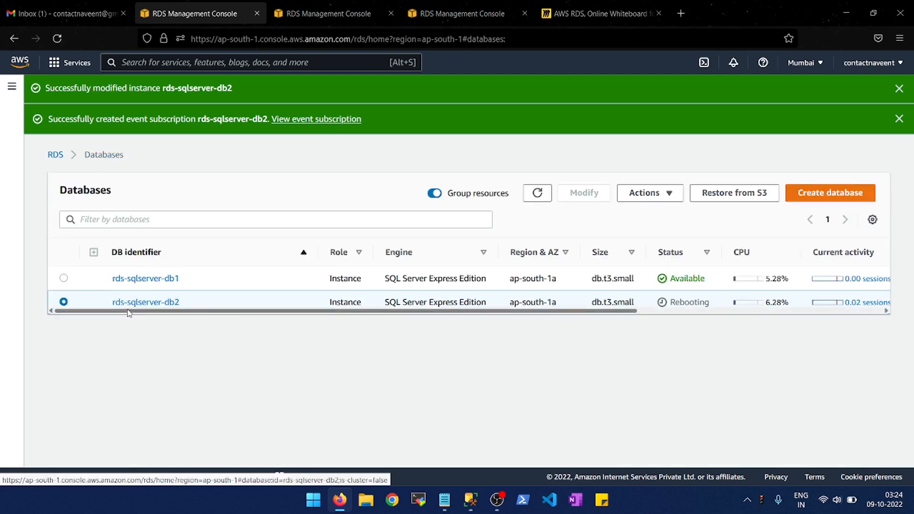
click(536, 194)
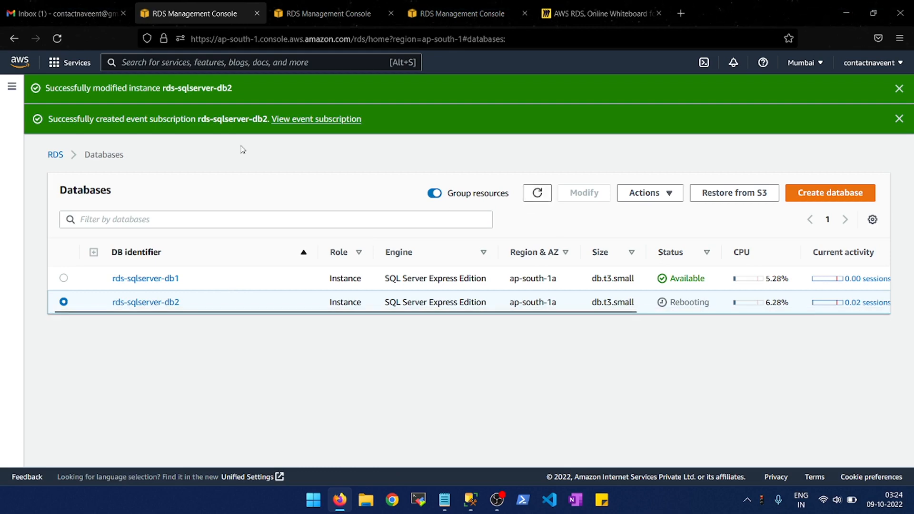
- Open the newest RDS Notification Message in Gmail, expand its trimmed content, and read the source ID and event message
click(69, 6)
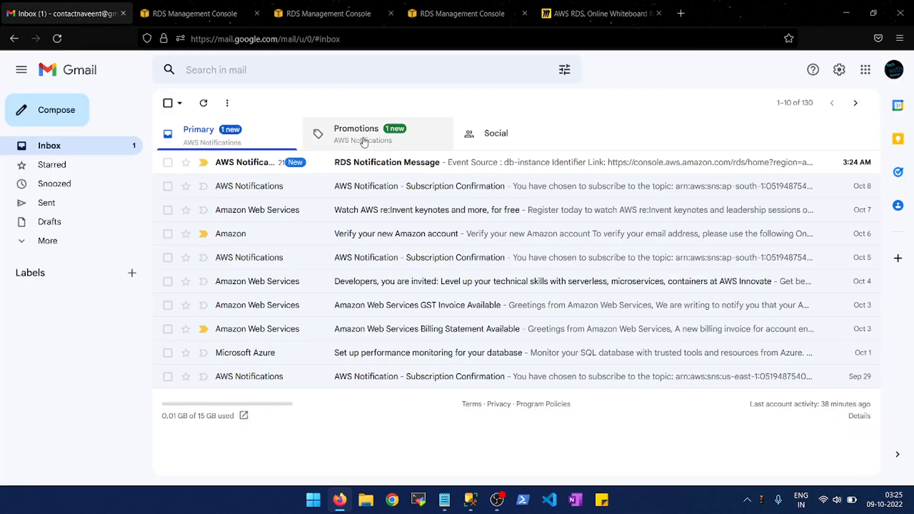
click(381, 164)
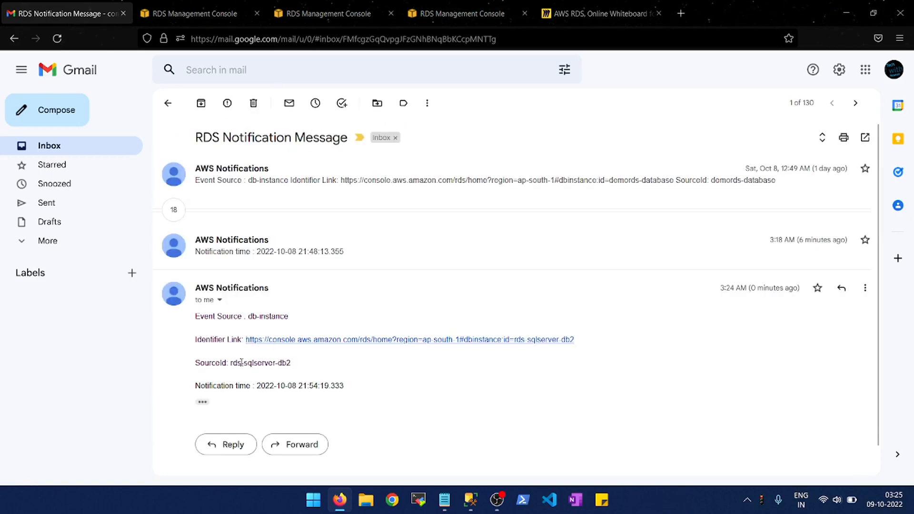
click(201, 402)
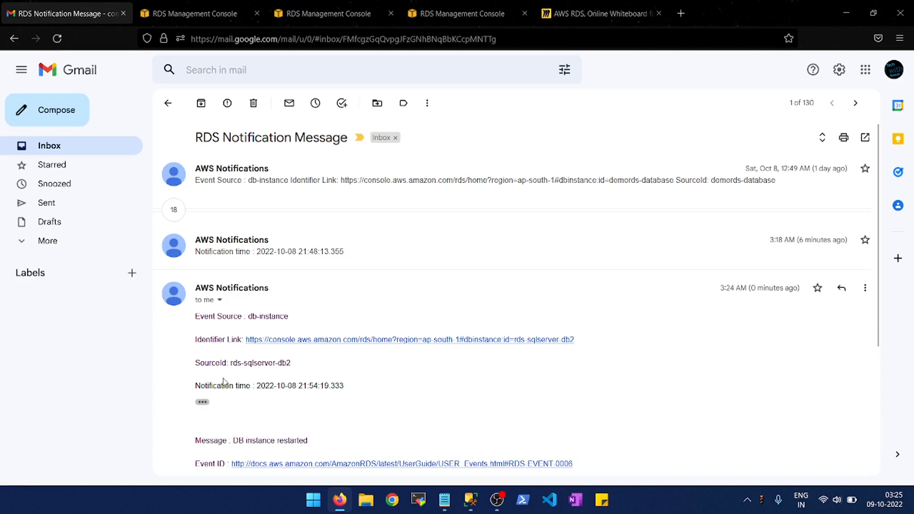
drag(232, 362, 302, 365)
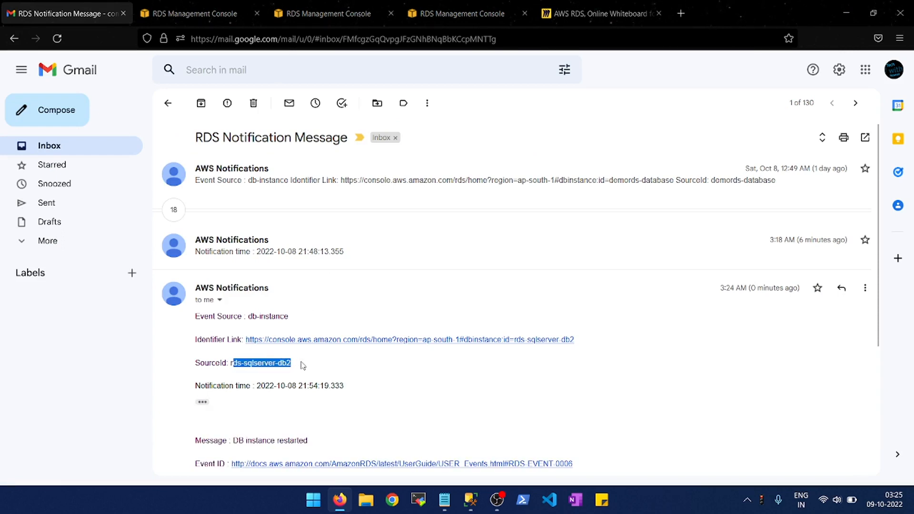
click(302, 365)
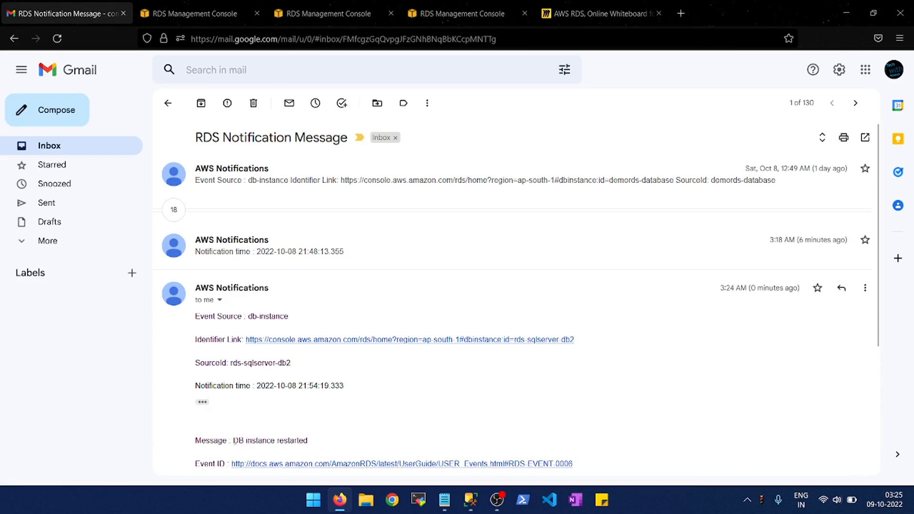
drag(234, 441, 195, 342)
click(326, 442)
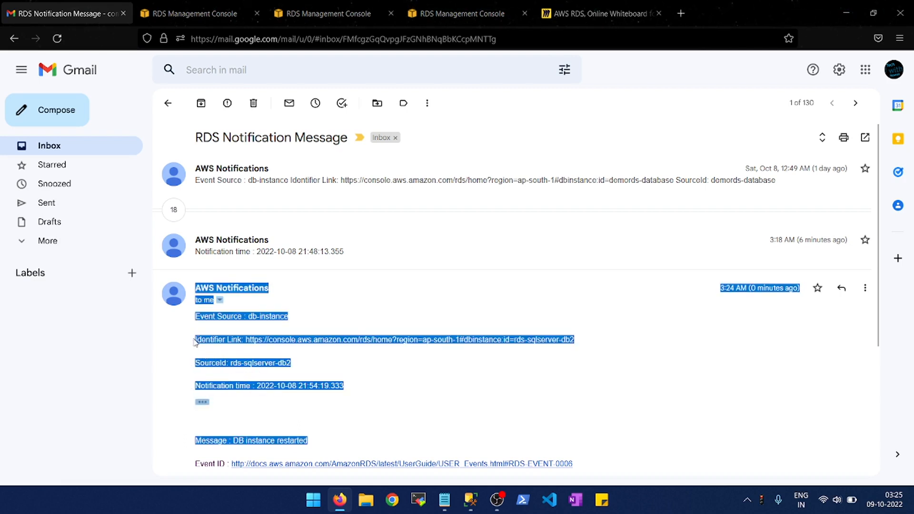
click(196, 343)
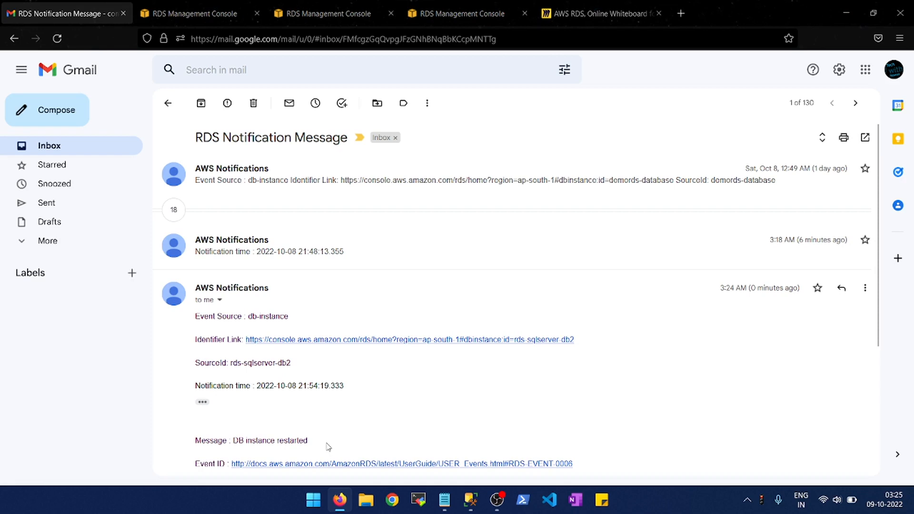
- Start a new RDS event subscription with source type Instances, limited to the specific instance rds-sqlserver-db2, and review its event categories
click(191, 6)
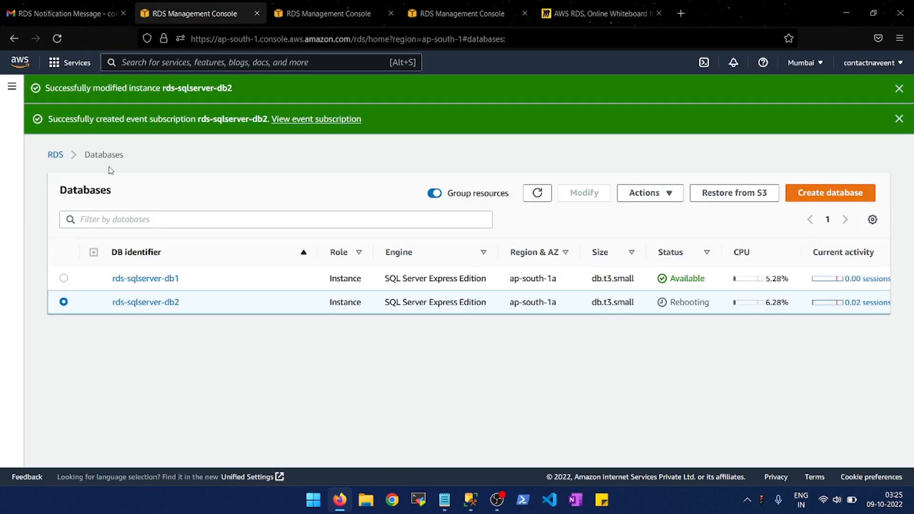
click(12, 86)
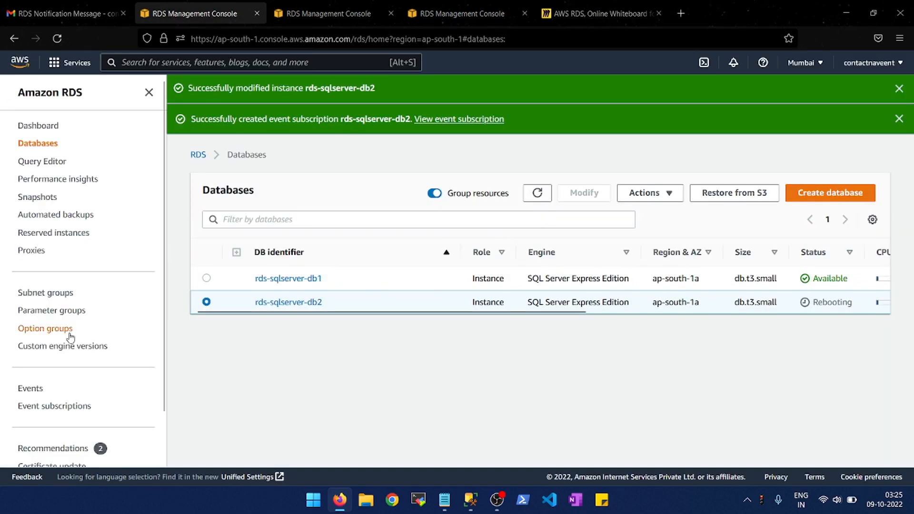
click(43, 407)
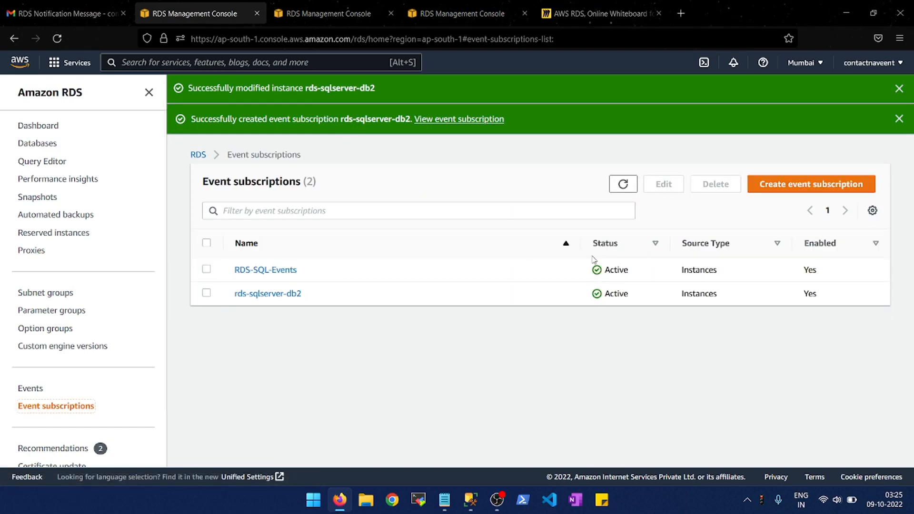
click(798, 187)
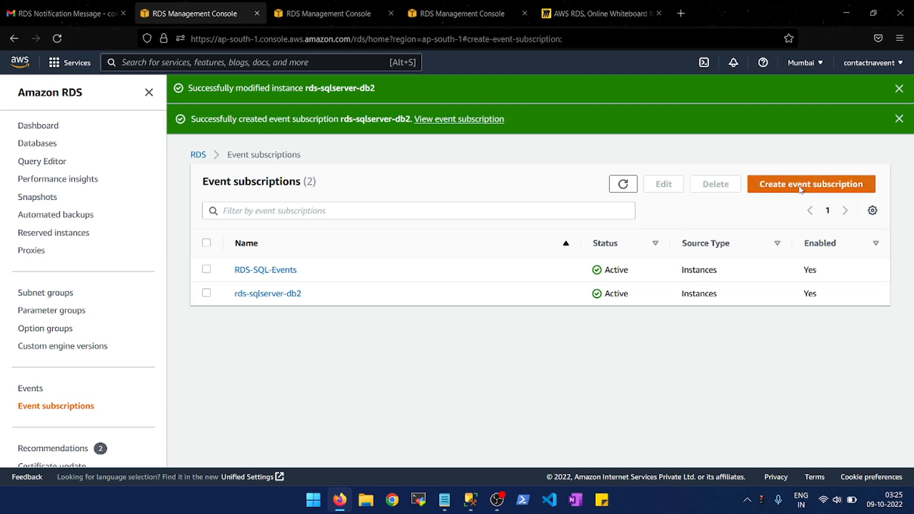
scroll(308, 365, down, 3)
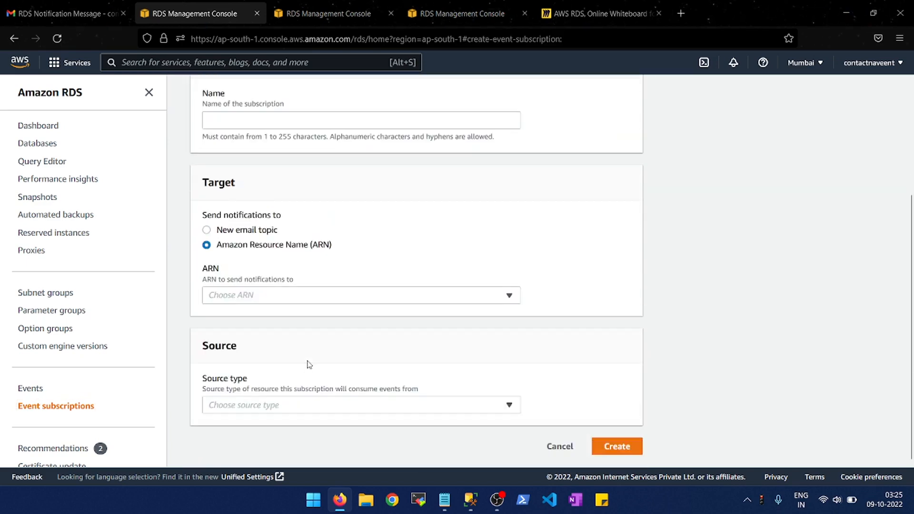
click(393, 405)
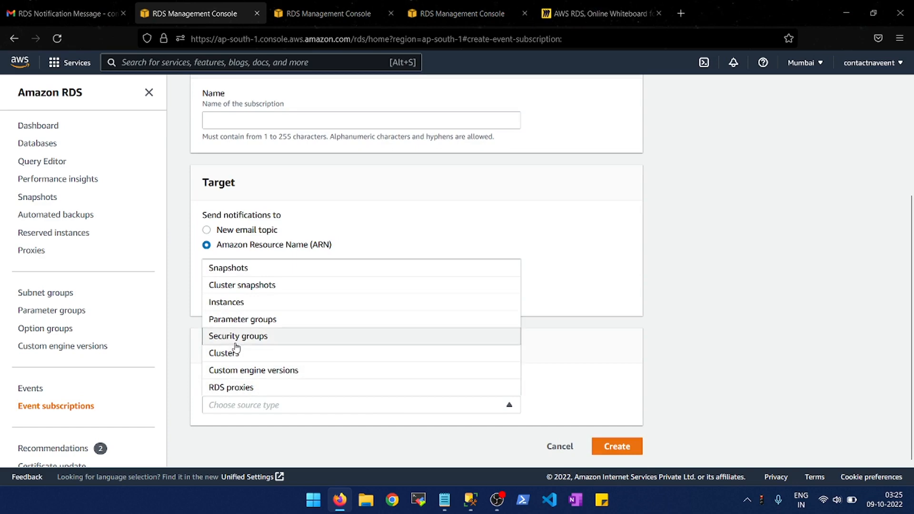
click(231, 303)
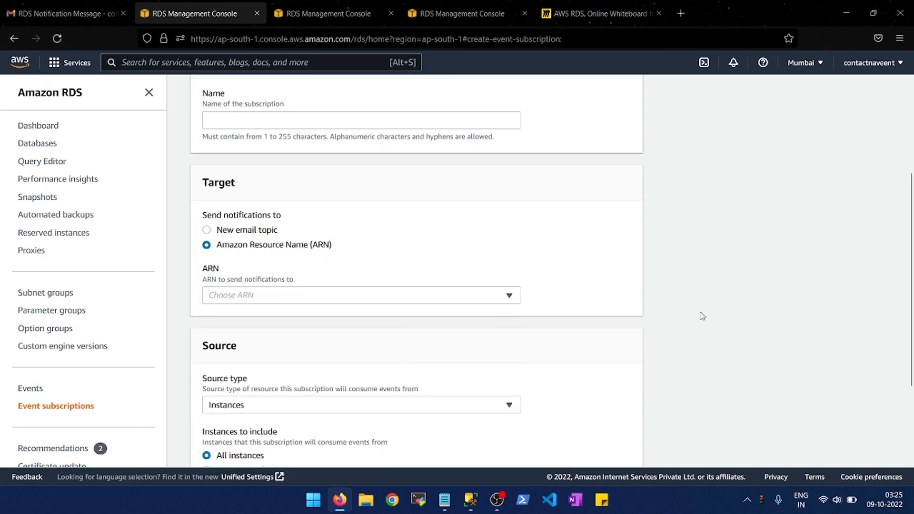
scroll(703, 316, down, 3)
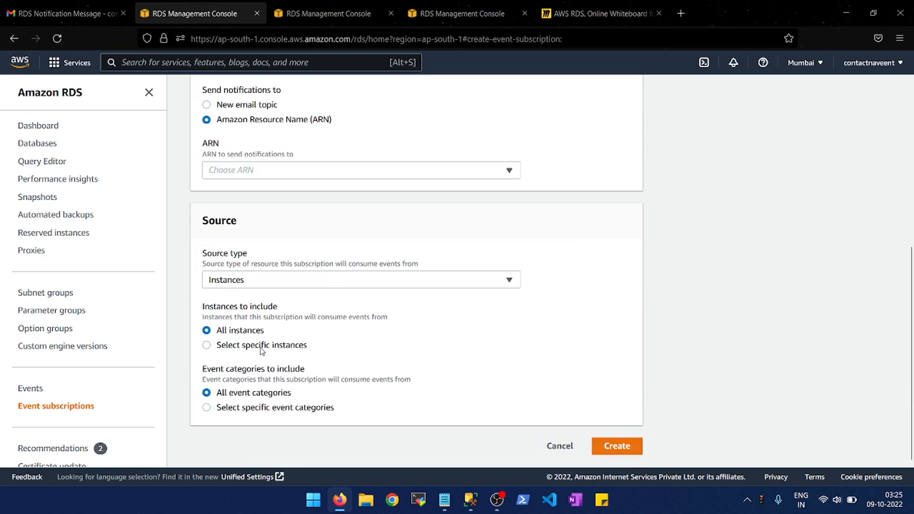
click(261, 348)
click(507, 387)
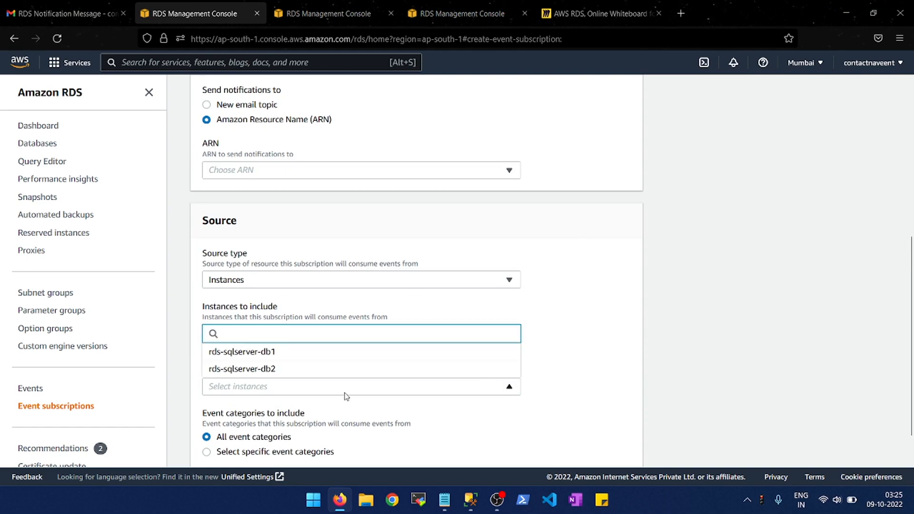
click(269, 369)
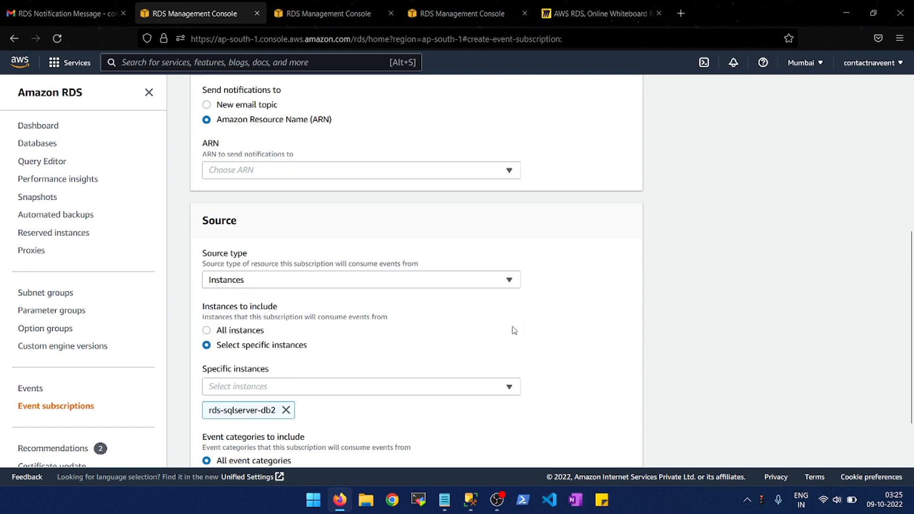
scroll(591, 351, down, 2)
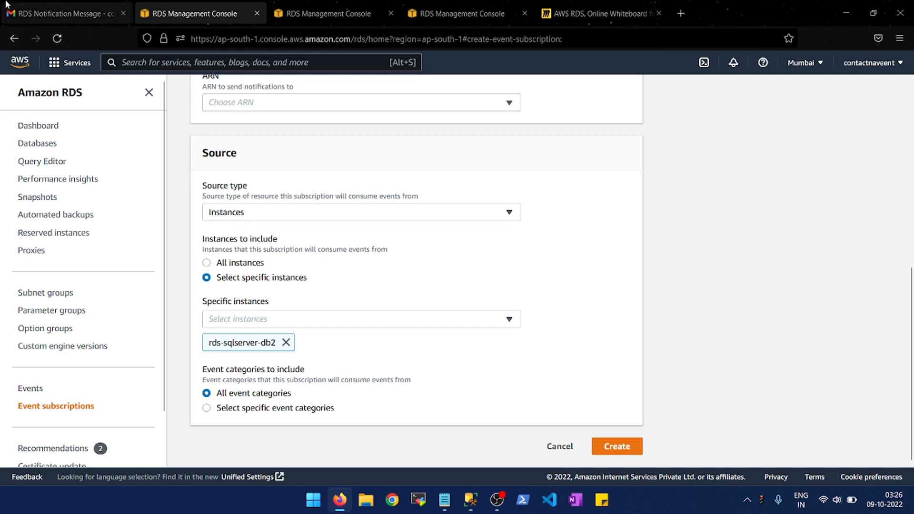
- Read the rest of the RDS notification email in Gmail and return to the inbox
click(62, 13)
scroll(328, 385, down, 3)
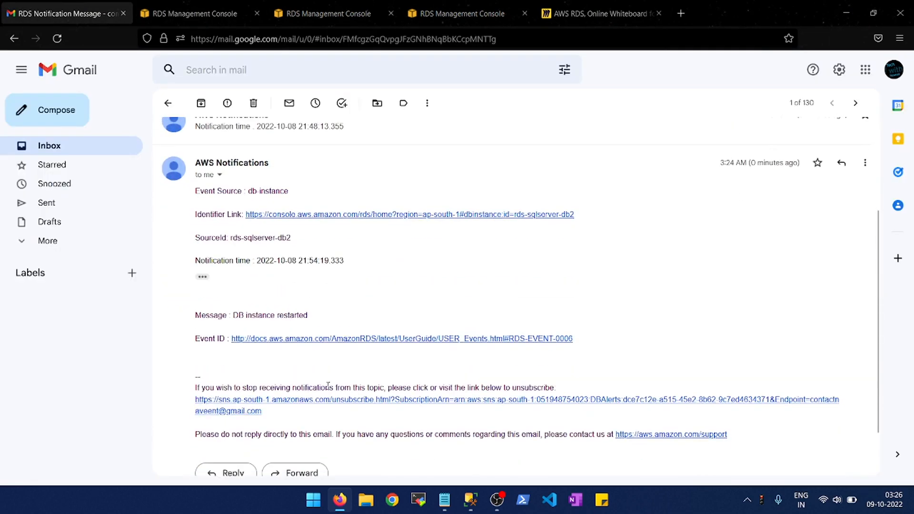
click(112, 147)
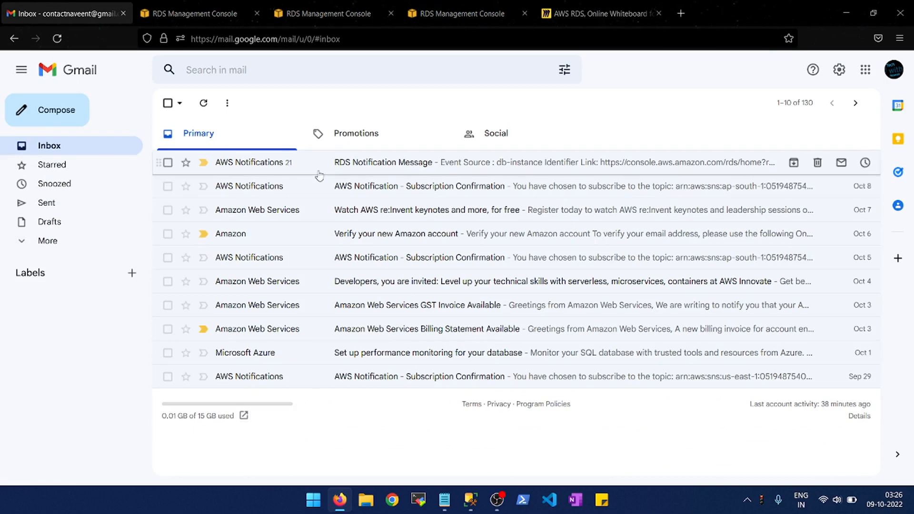
- Cancel the event subscription form in the RDS console and return to the databases list
click(218, 14)
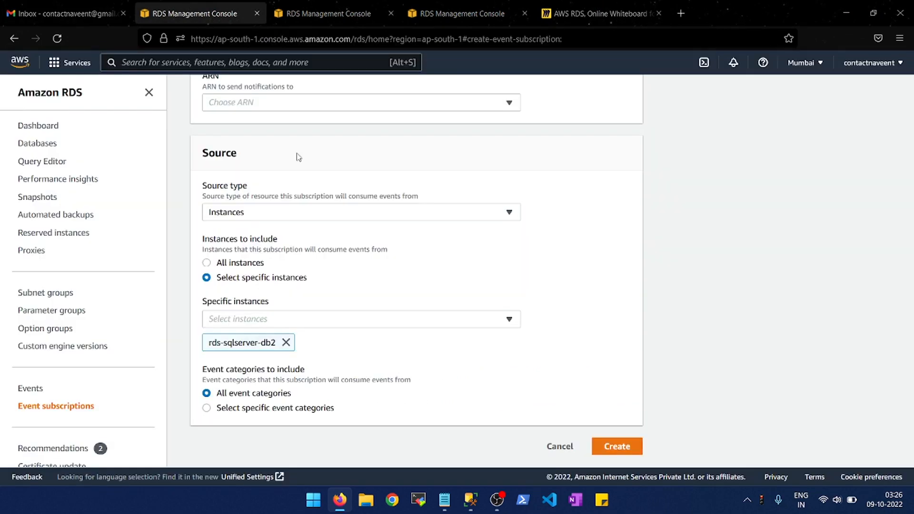
click(565, 451)
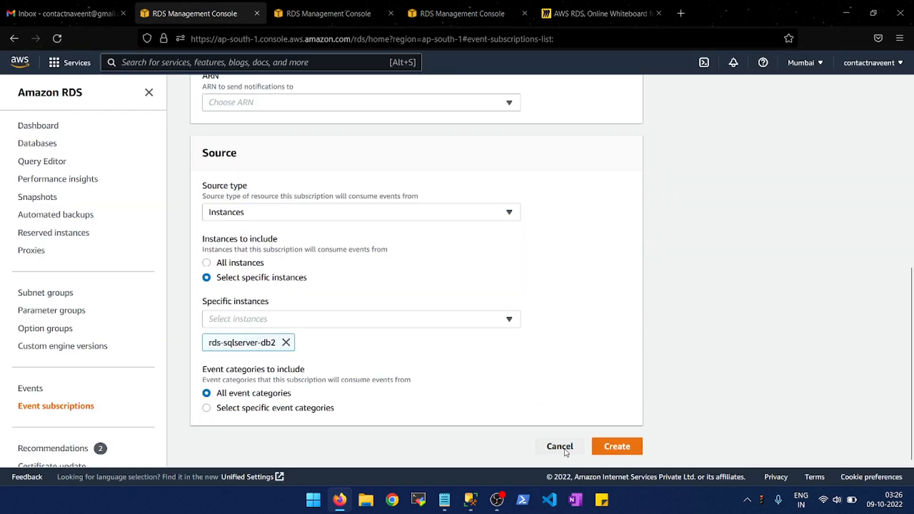
click(58, 5)
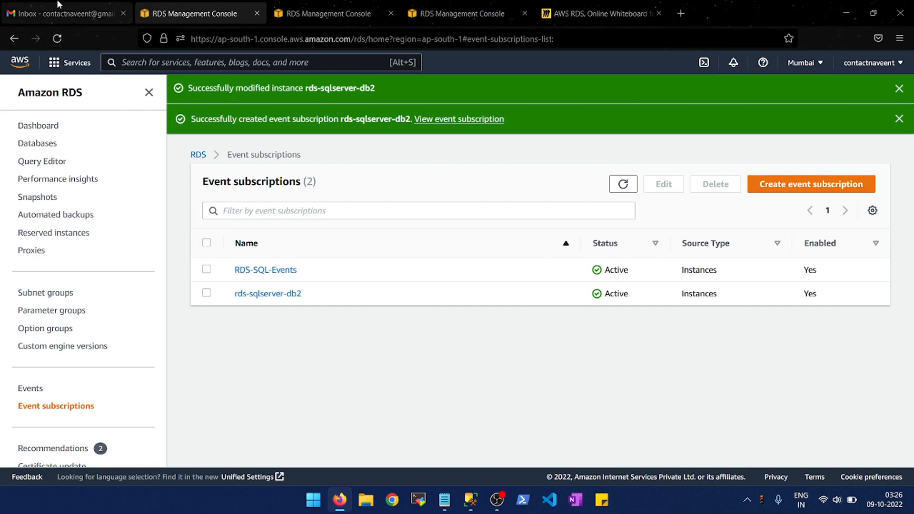
click(193, 4)
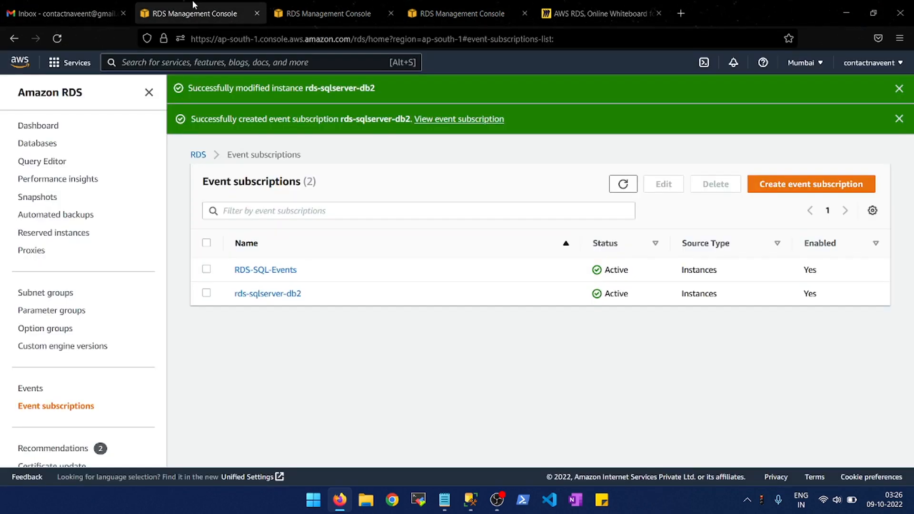
click(43, 144)
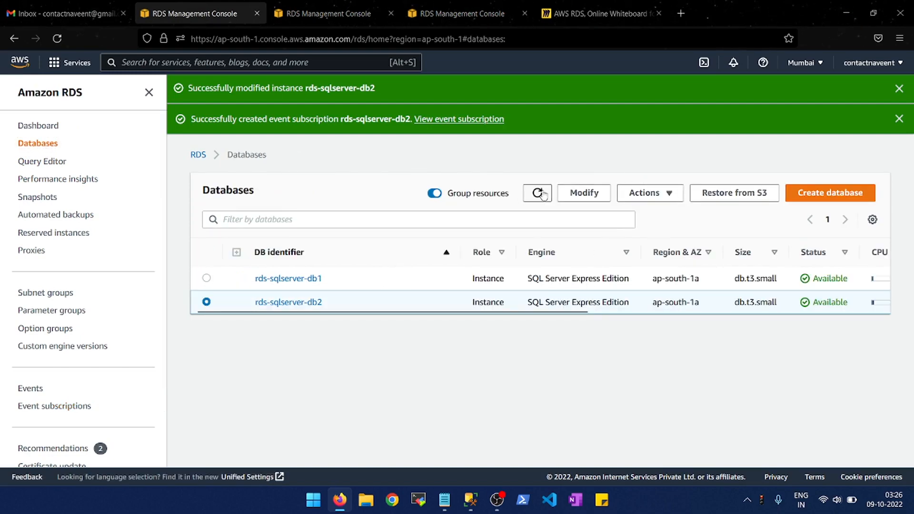
- Open the details of the rds-sqlserver-db2 instance and select its endpoint address under Connectivity & security
click(301, 308)
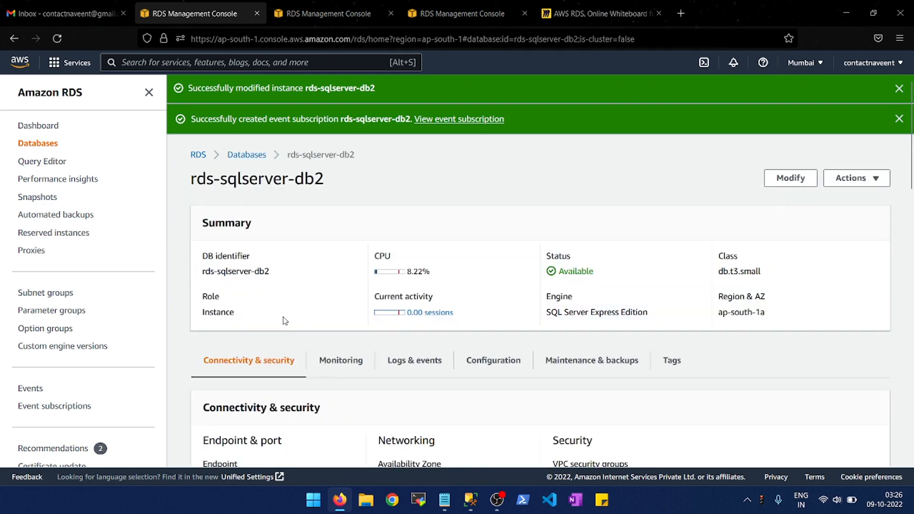
scroll(300, 378, down, 3)
scroll(300, 379, down, 2)
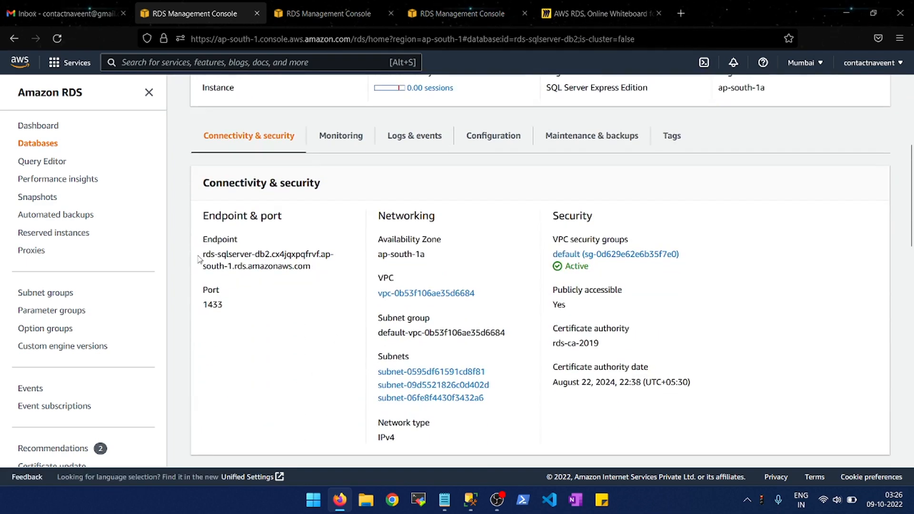
drag(203, 260, 313, 271)
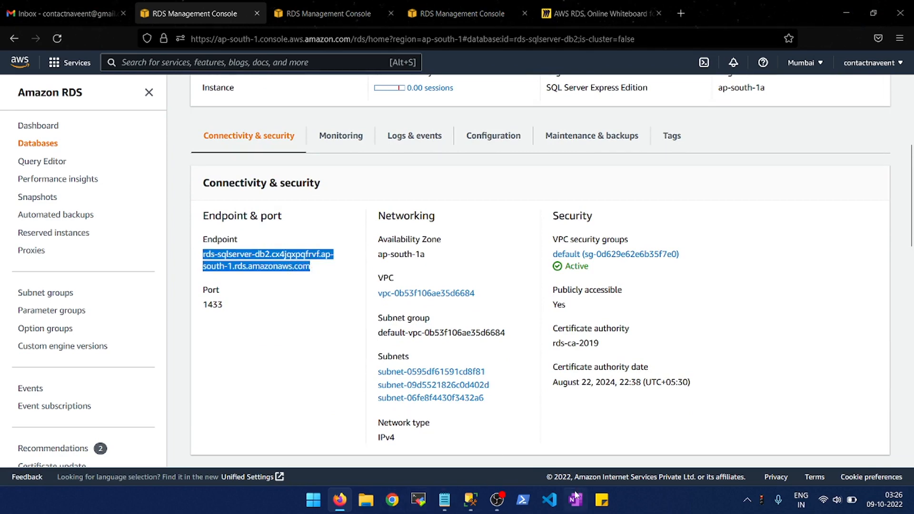
- Switch to SQL Server Management Studio and execute only the insert into test statement with go 1000000
click(470, 500)
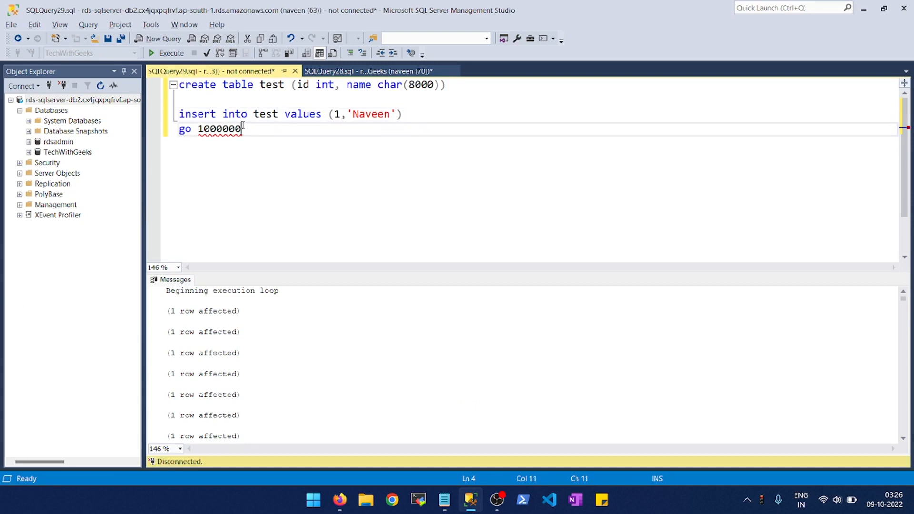
drag(242, 126, 179, 113)
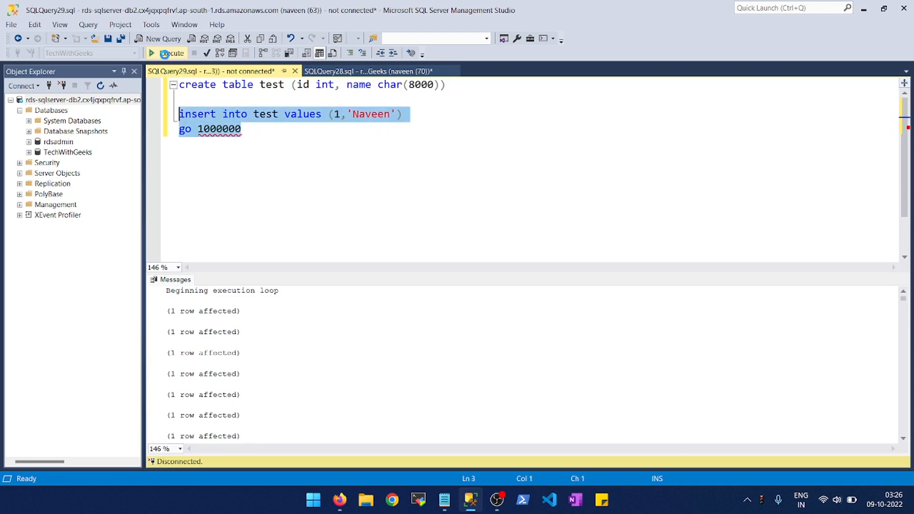
click(164, 53)
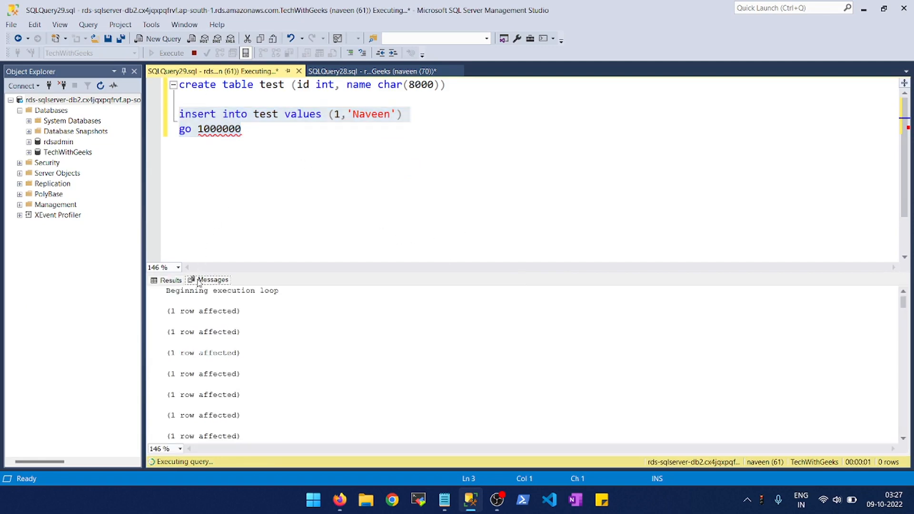
click(259, 196)
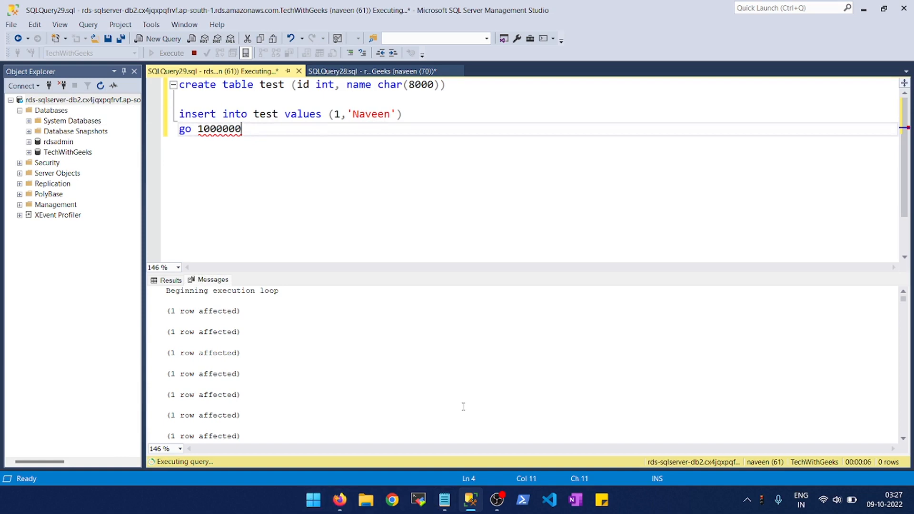
- Launch SqlQueryStress and enter the query "select * from test"
click(313, 501)
text(sql)
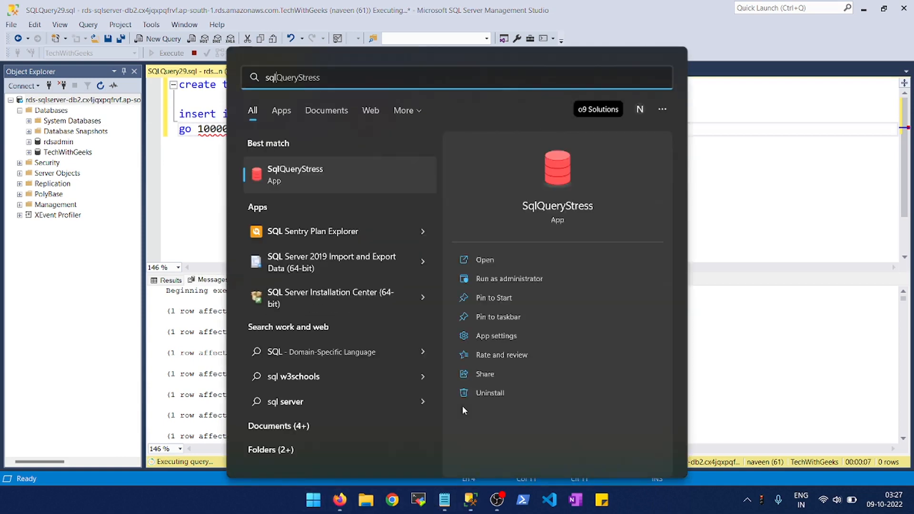
key(Escape)
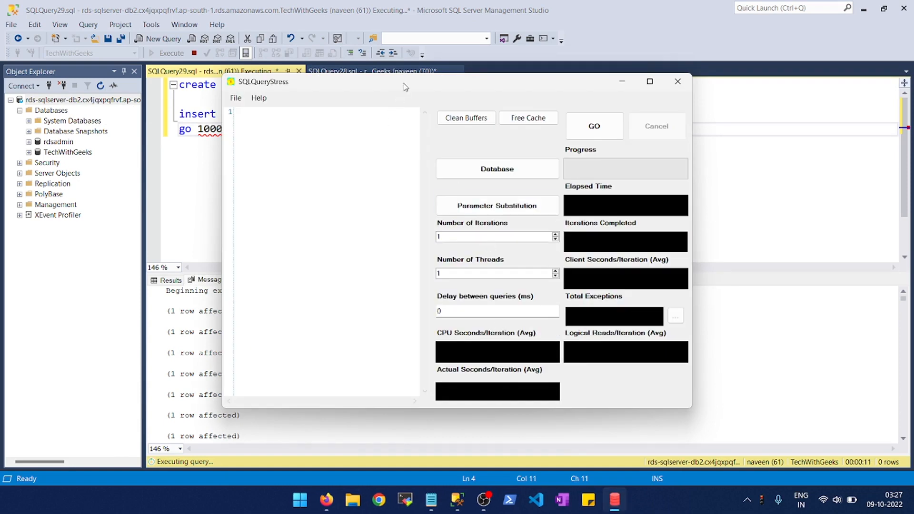
drag(402, 82, 496, 90)
double_click(265, 114)
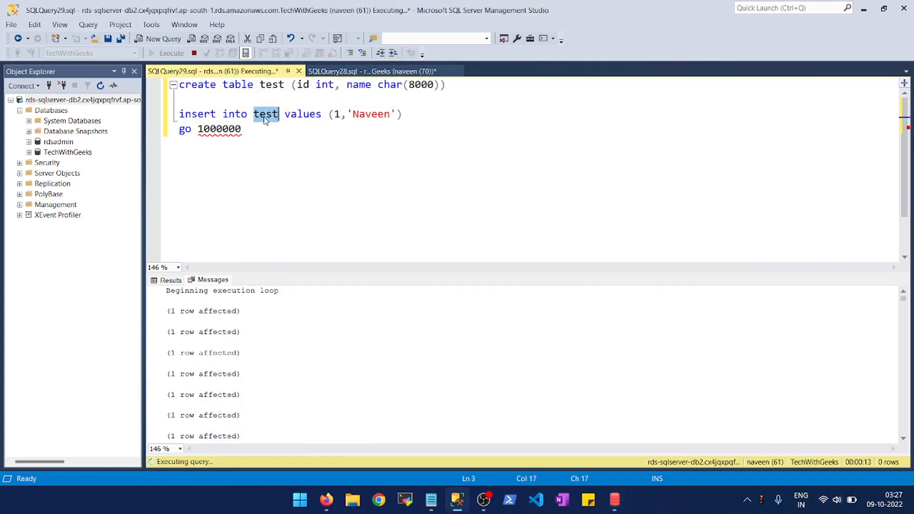
key(alt+Tab)
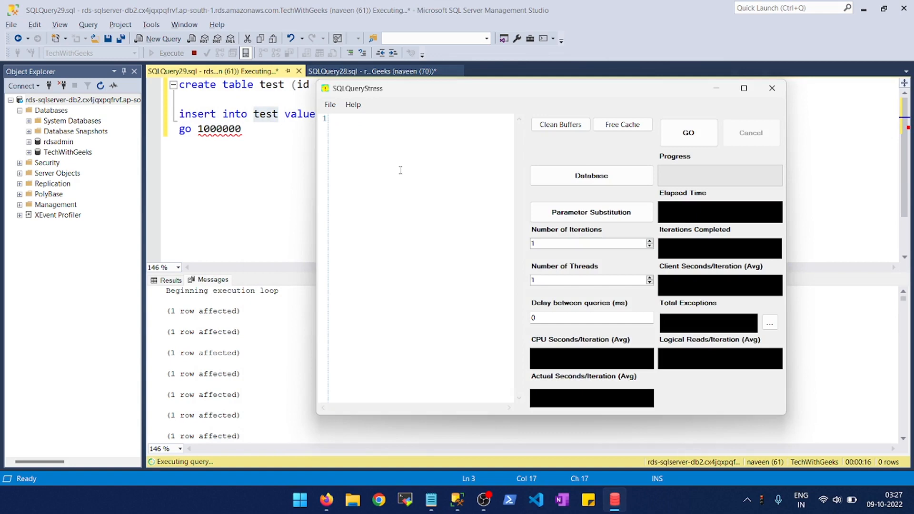
text(select * from test)
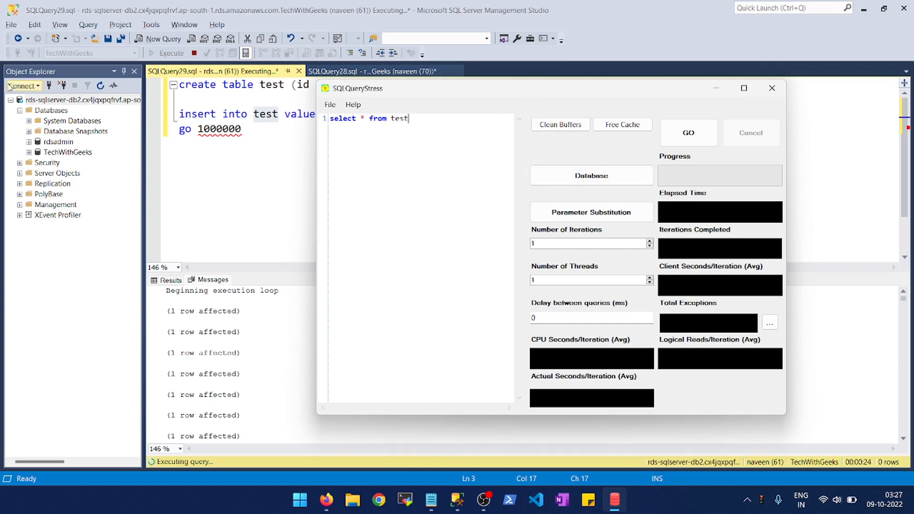
- Copy the RDS server name from Management Studio's connection dialog and paste it as the server in SqlQueryStress's database settings
click(49, 91)
click(49, 86)
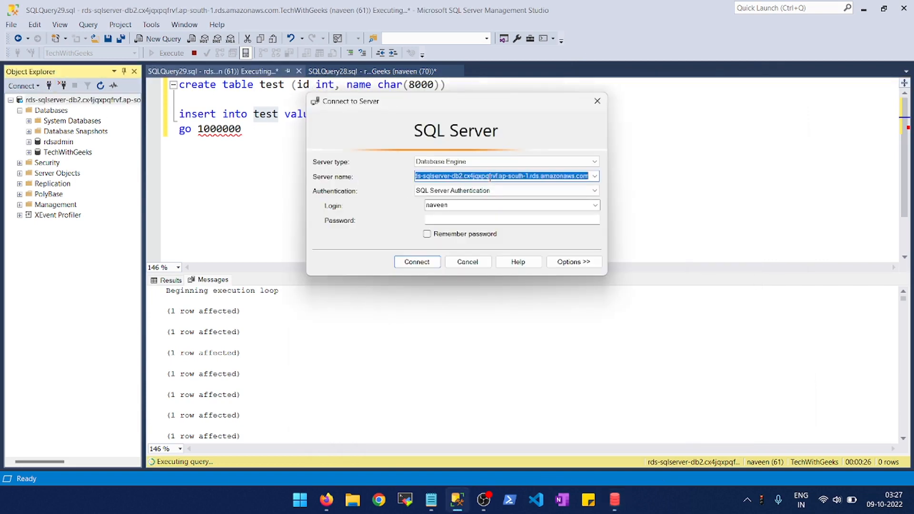
double_click(493, 175)
key(ctrl+c)
click(467, 262)
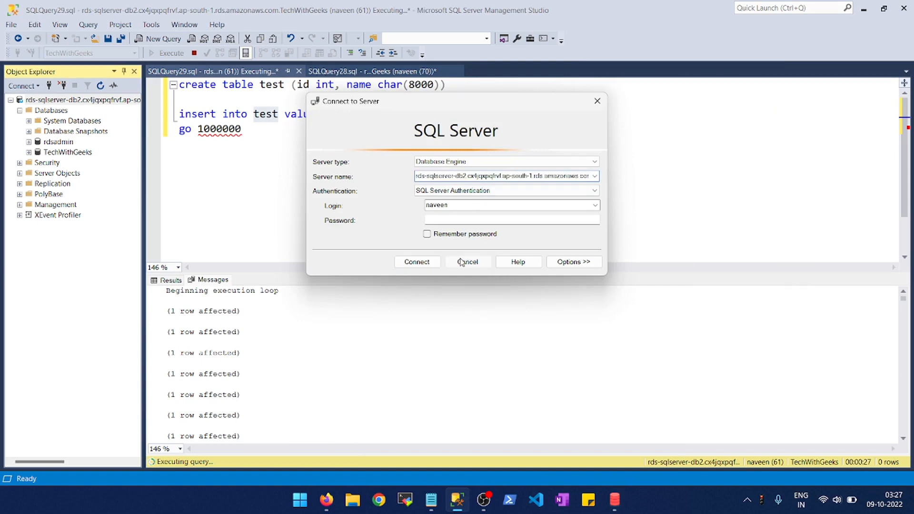
key(alt+Tab)
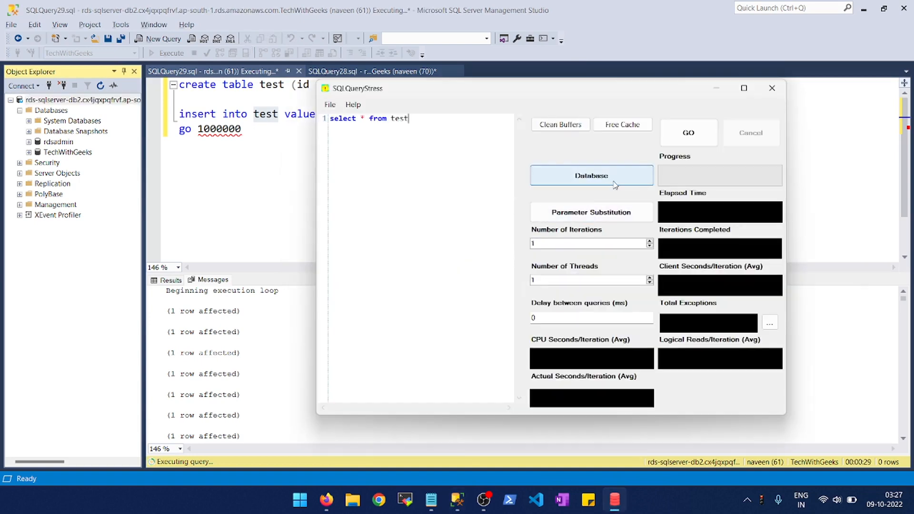
click(592, 181)
key(ctrl+v)
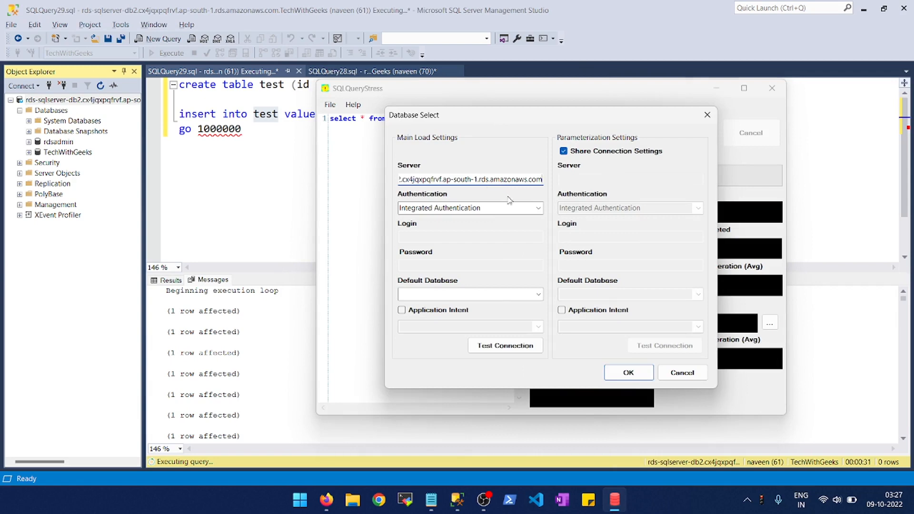
- Set the authentication to SQL Server Authentication and enter the login name and account password
click(509, 207)
click(539, 208)
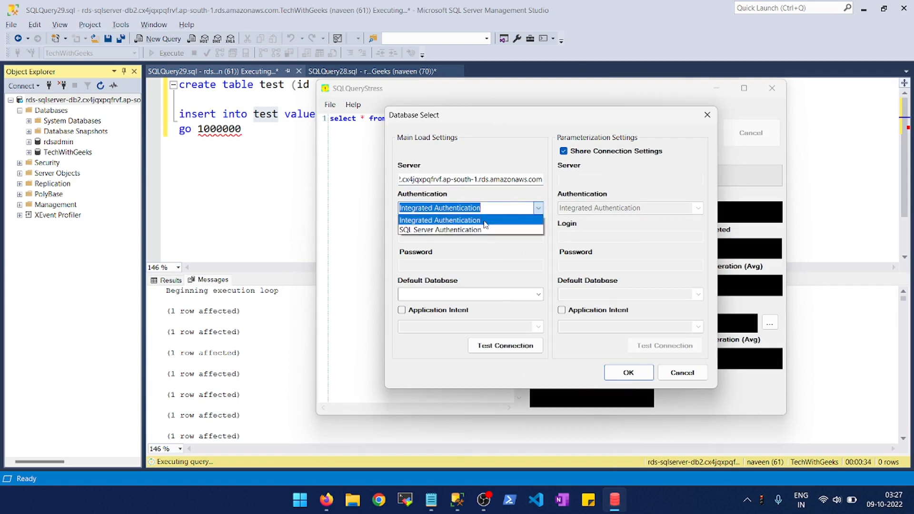
click(438, 230)
click(428, 235)
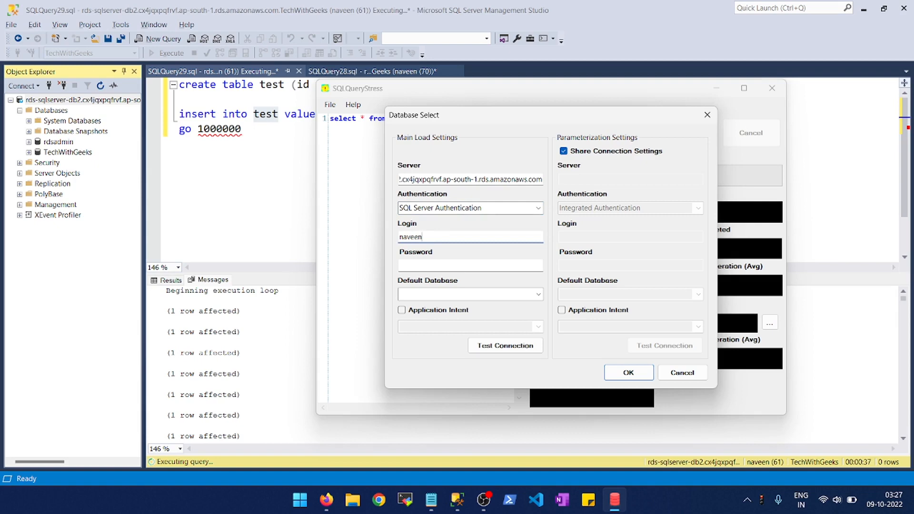
key(Tab)
text(••••••)
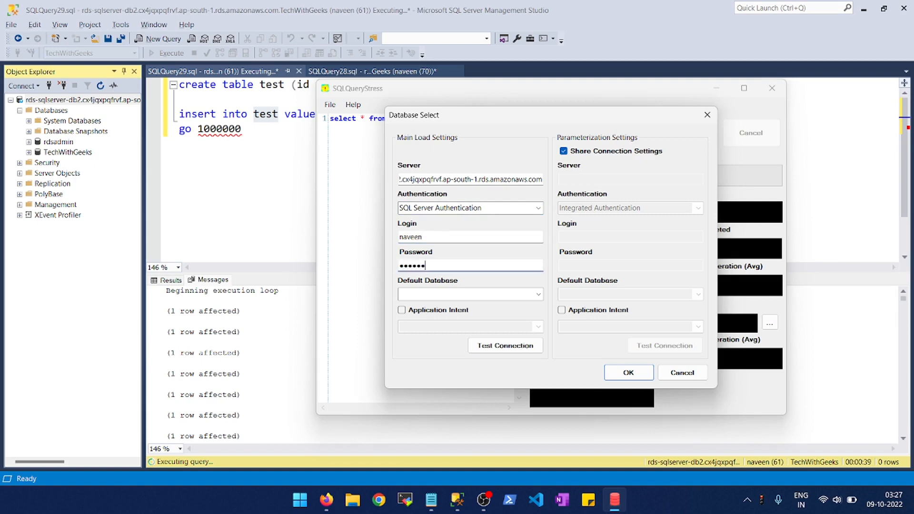
text(••)
- Choose TechWithGeeks as the default database and test the connection
click(426, 293)
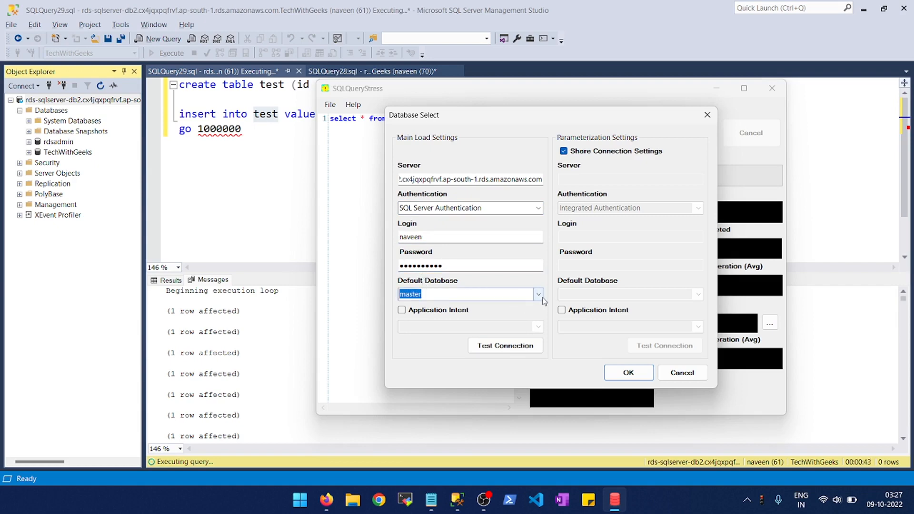
click(538, 295)
click(427, 344)
click(499, 350)
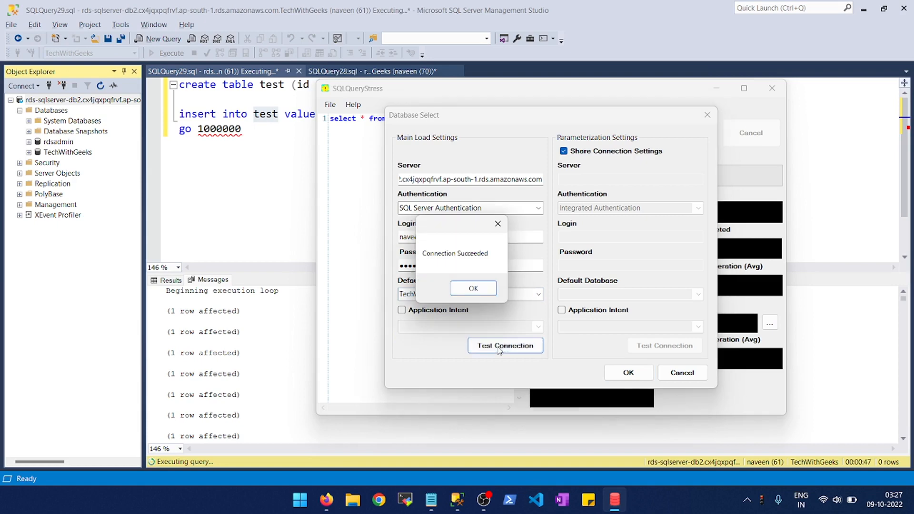
click(464, 290)
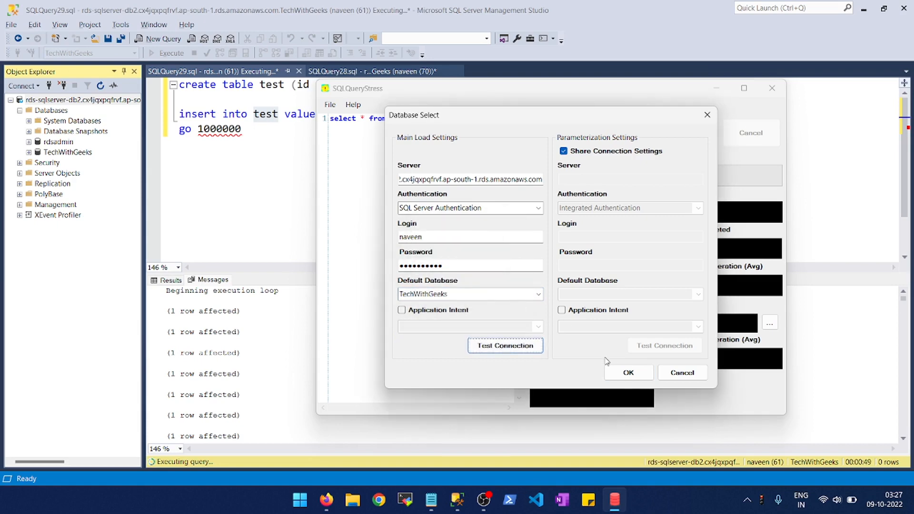
- Apply the database settings and start the select load with 1000 iterations and 10 threads
click(619, 373)
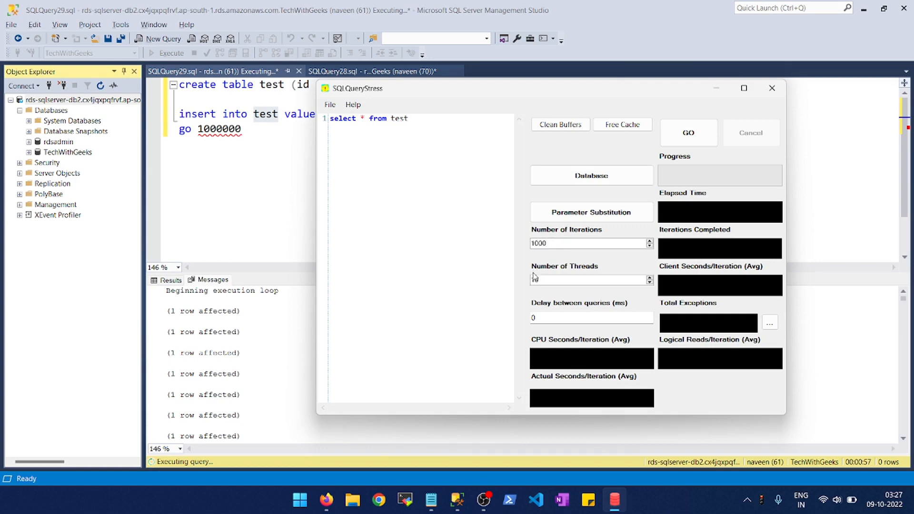
click(693, 139)
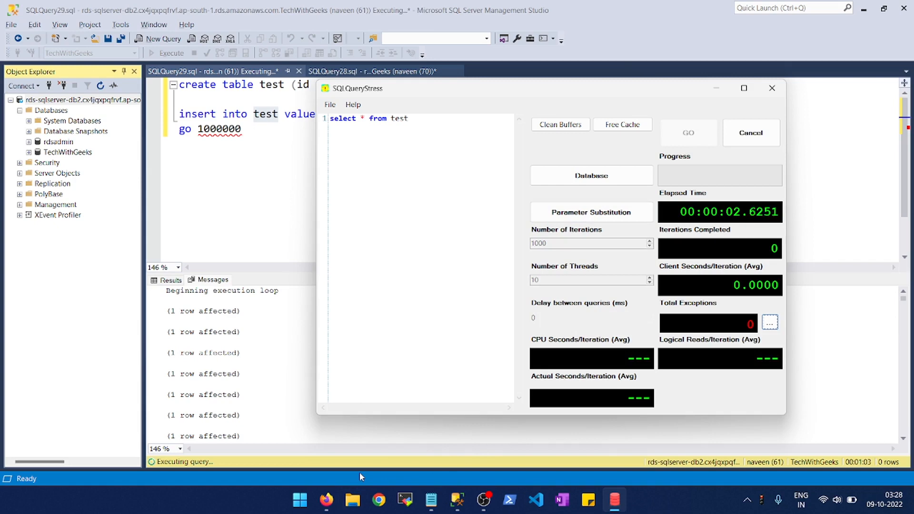
- Open a second SqlQueryStress window and paste in the insert into test statement copied from the Management Studio query
key(super)
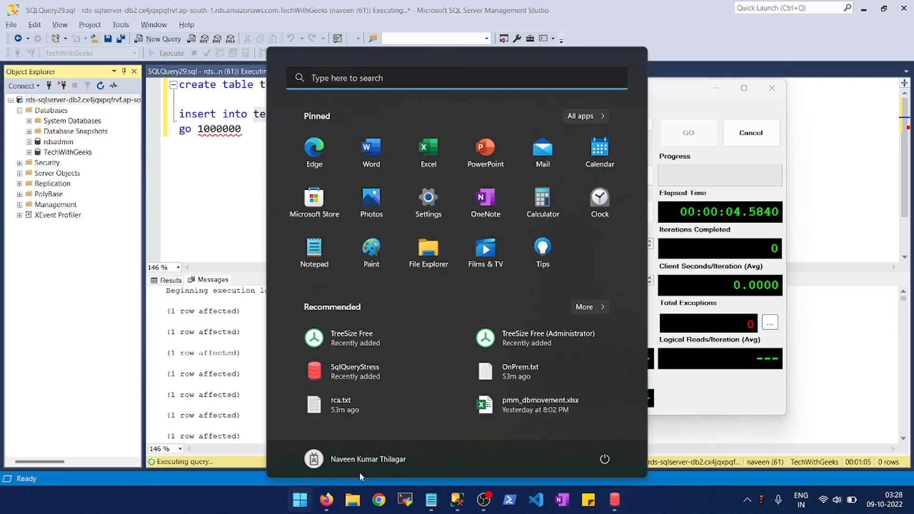
click(352, 372)
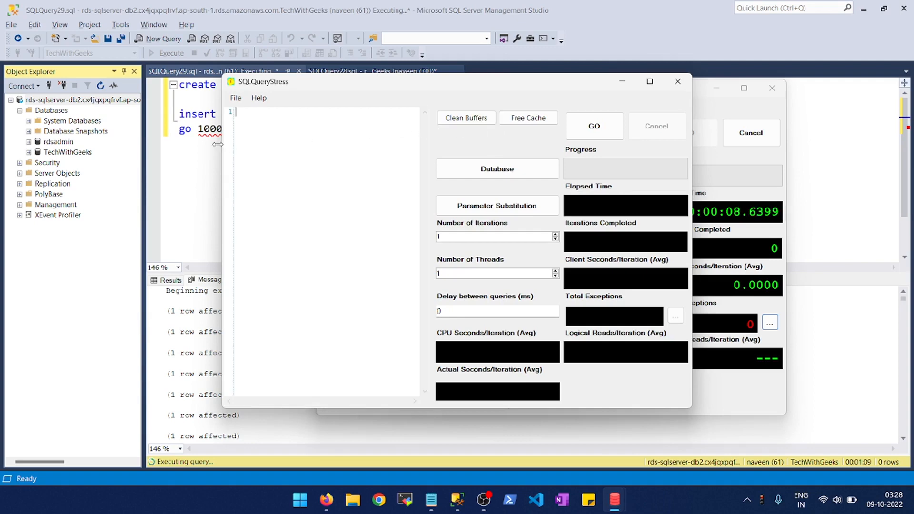
click(211, 144)
drag(409, 114, 179, 113)
key(ctrl+c)
key(alt+Tab)
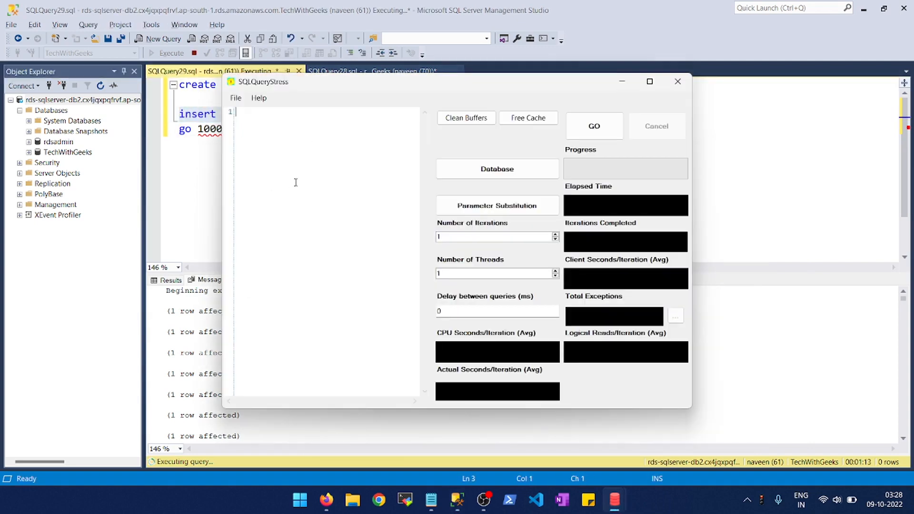
key(ctrl+v)
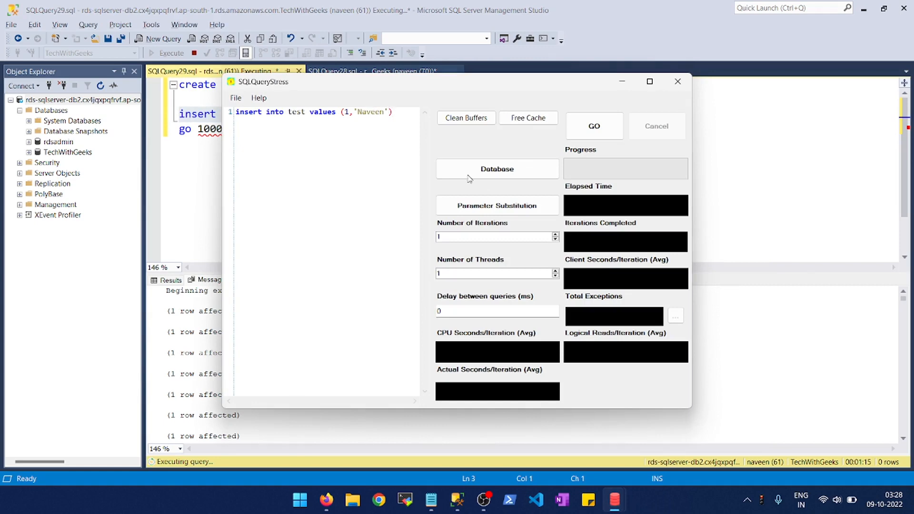
- Set the second SqlQueryStress window's database server to the RDS server name copied from Management Studio's connection dialog
click(492, 173)
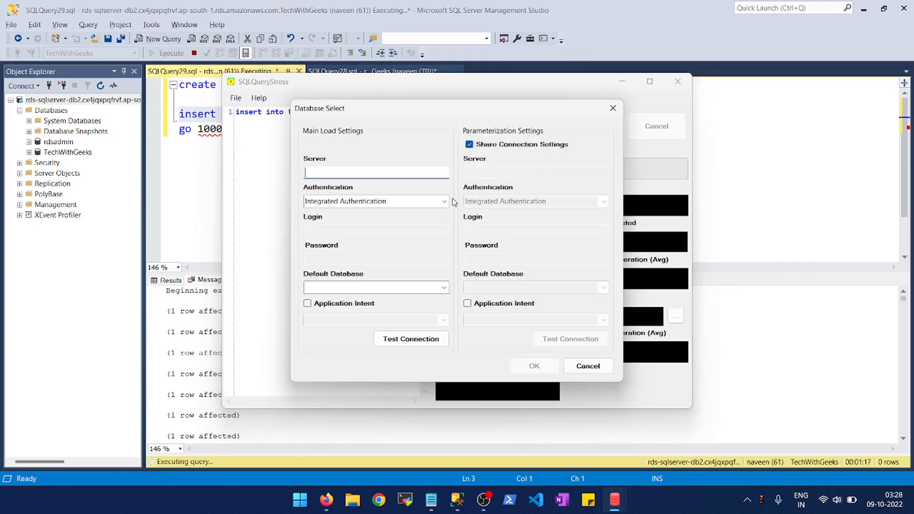
key(ctrl+v)
key(ctrl+a)
key(BackSpace)
click(49, 85)
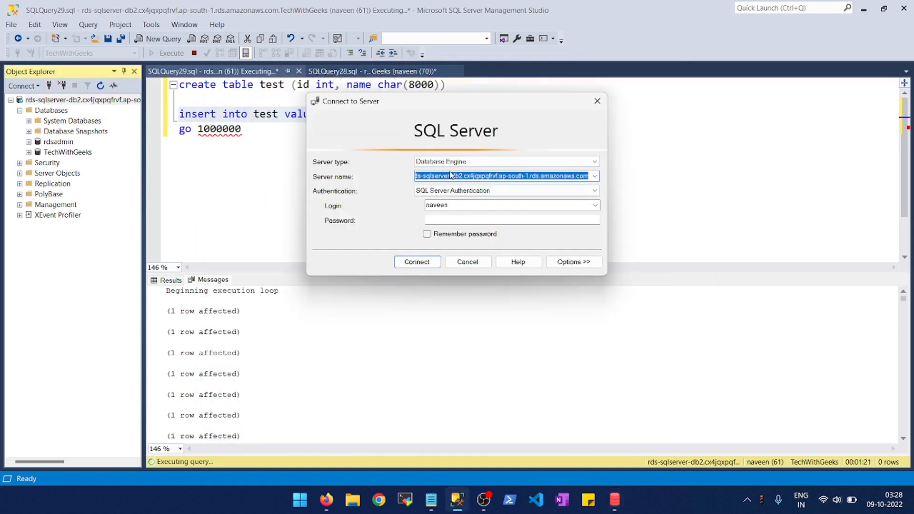
click(481, 176)
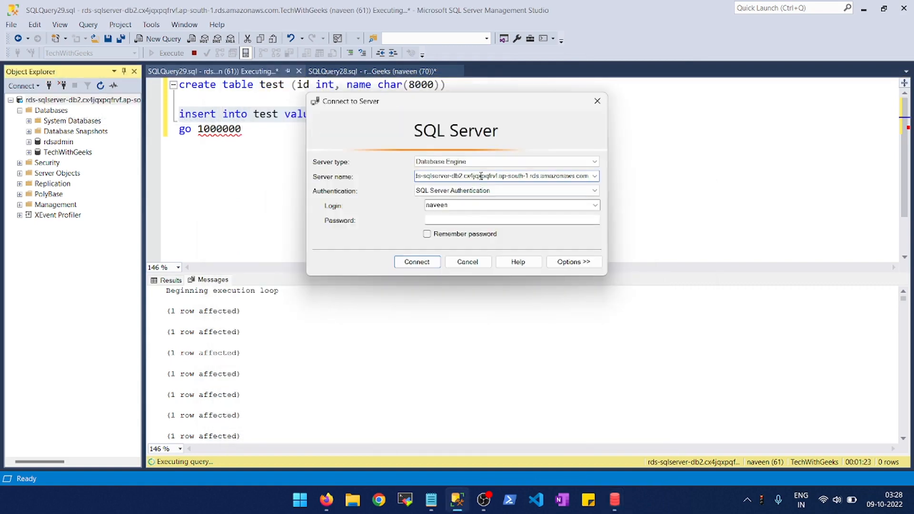
double_click(481, 176)
key(ctrl+c)
click(467, 262)
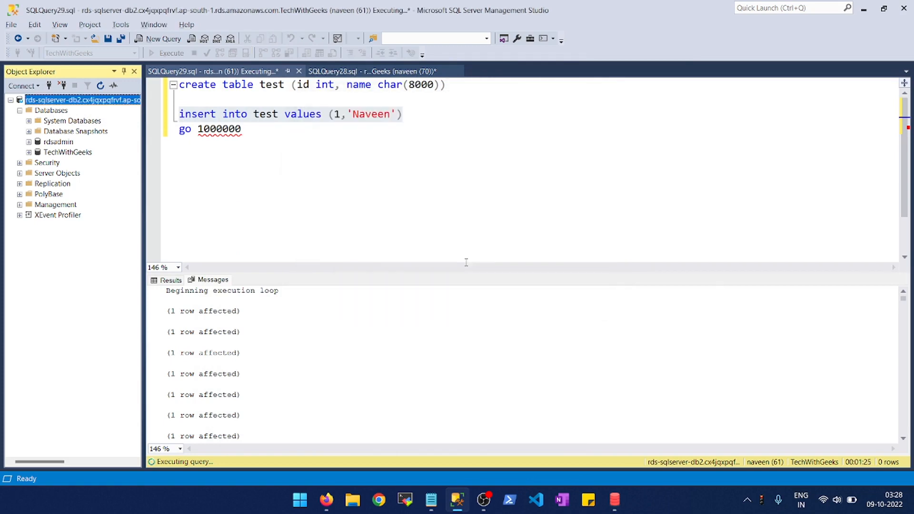
key(alt+Tab)
key(ctrl+v)
- Choose SQL Server Authentication for the main load connection and enter the account login and password
click(444, 201)
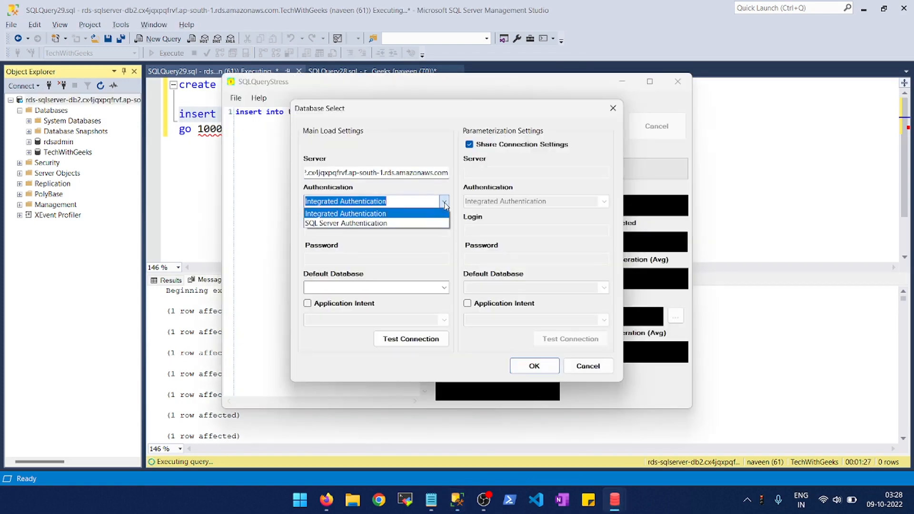
click(350, 225)
click(341, 229)
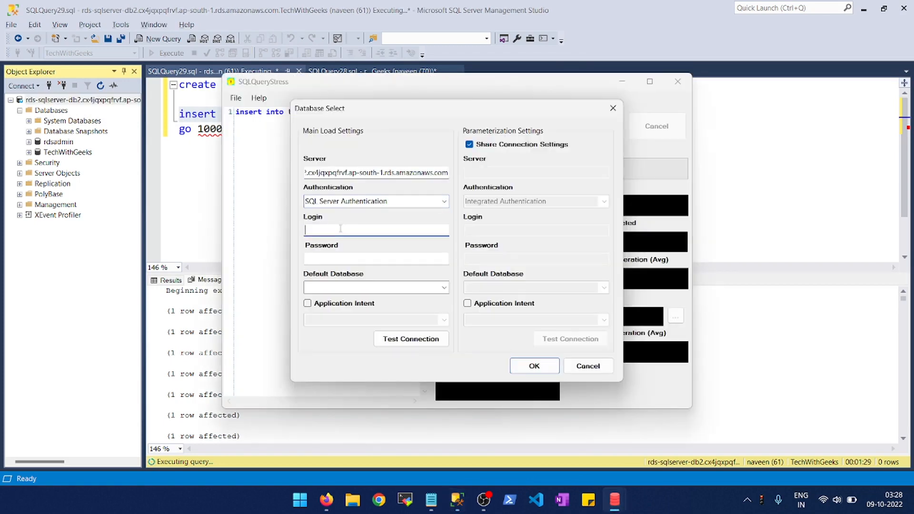
key(Tab)
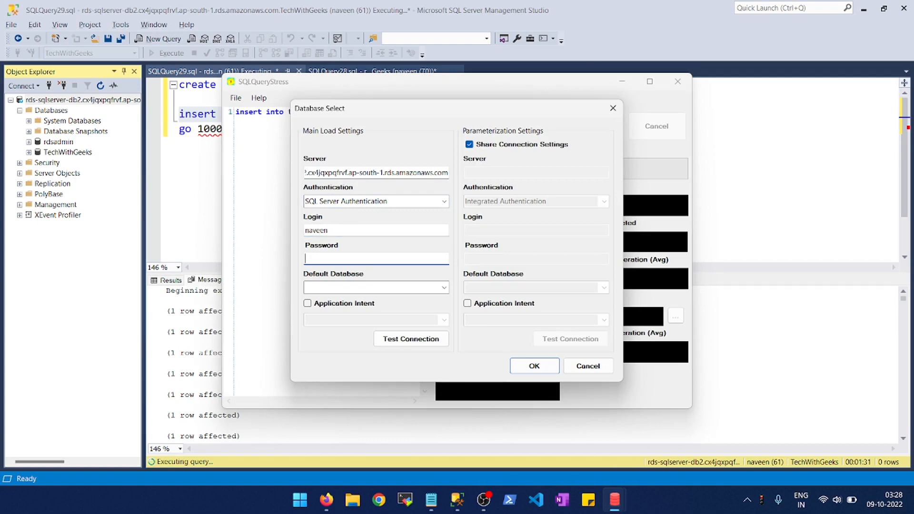
key(ctrl+a)
key(BackSpace)
- Select TechWithGeeks as the default database and apply the database connection settings
click(446, 288)
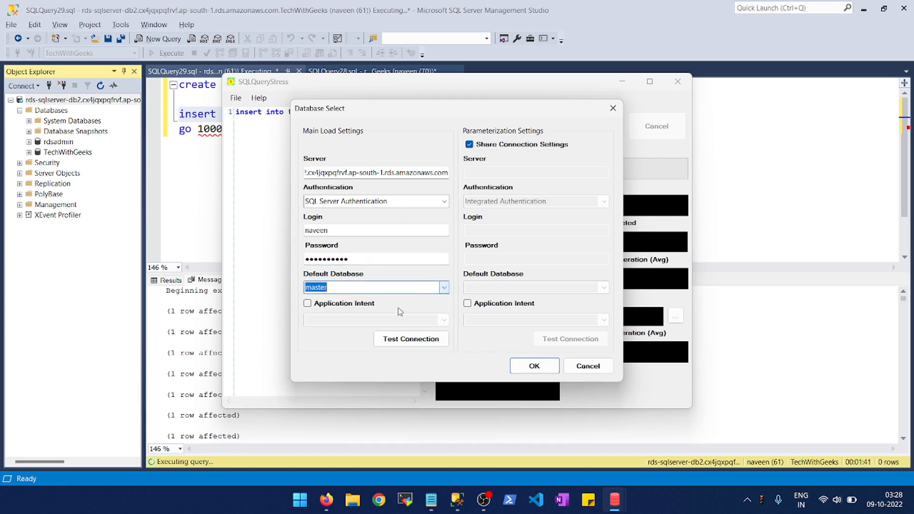
click(445, 288)
click(332, 338)
click(535, 366)
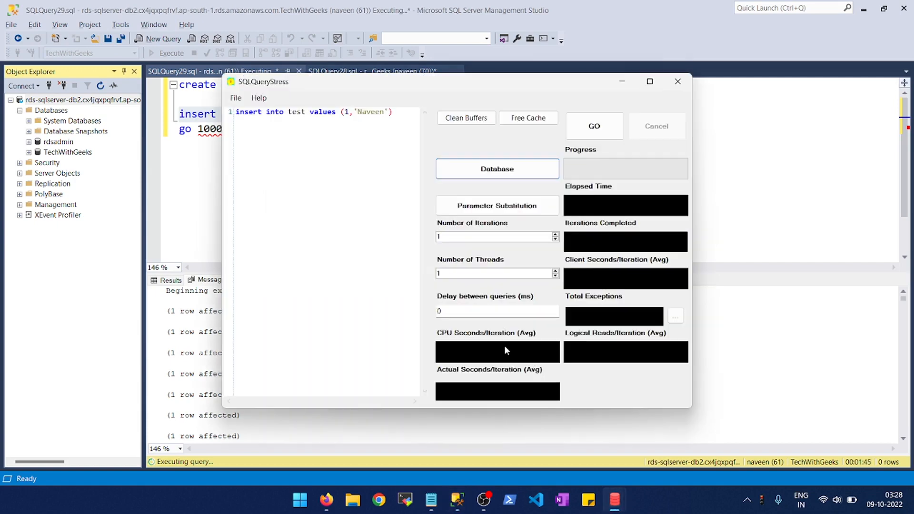
- Set the insert load to 1000 iterations and 10 threads, and start it
click(454, 233)
text(000)
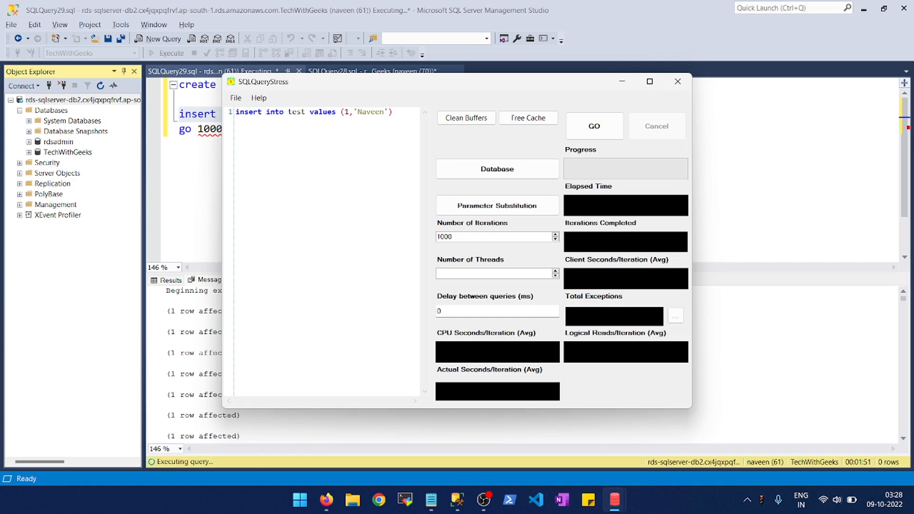
click(595, 125)
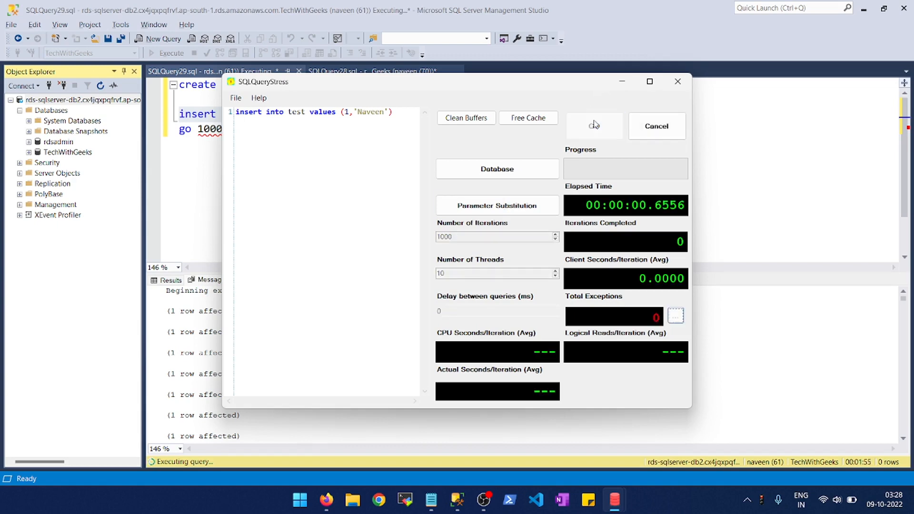
- Switch to Management Studio, run sp_who2 active in a new query, and inspect the commands of the active sessions
click(802, 188)
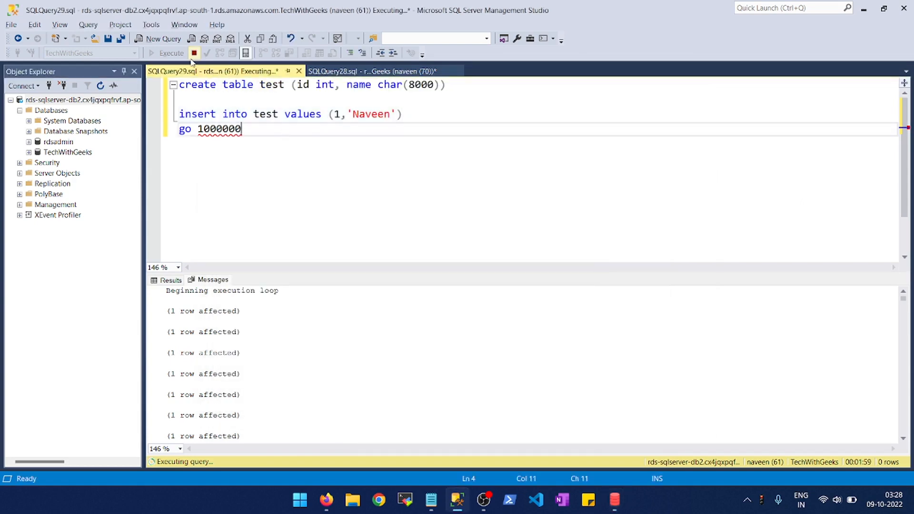
click(164, 39)
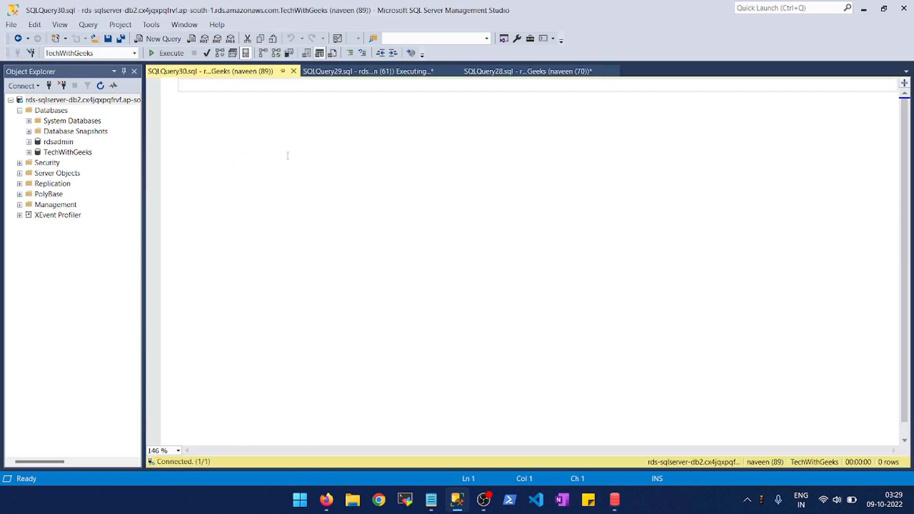
text(sp_who2 active)
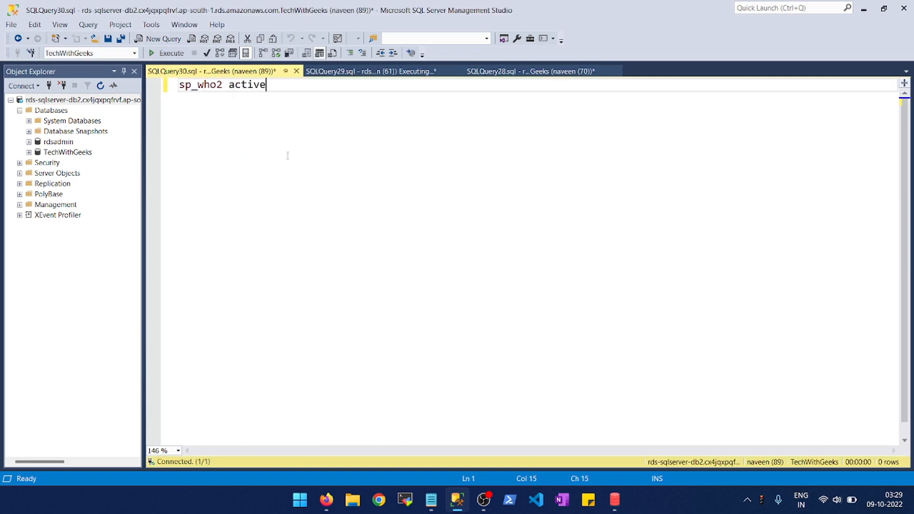
key(F5)
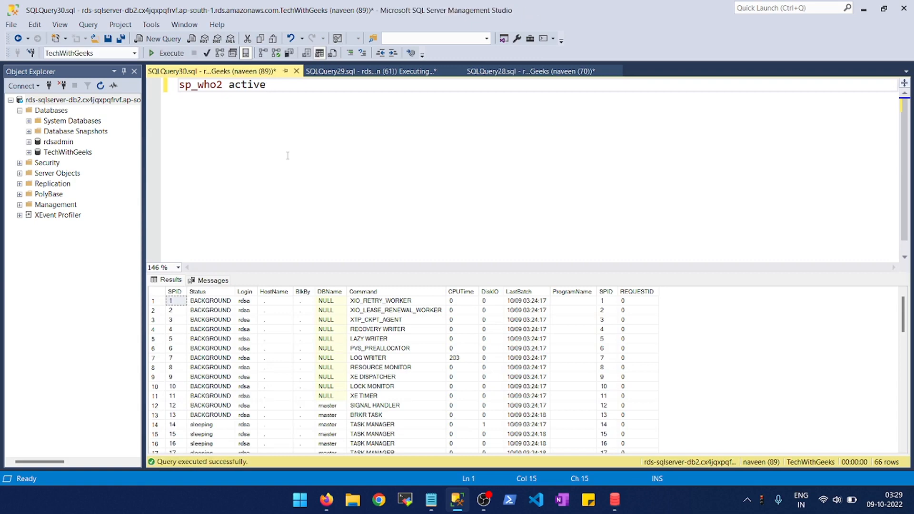
click(328, 386)
scroll(331, 386, down, 16)
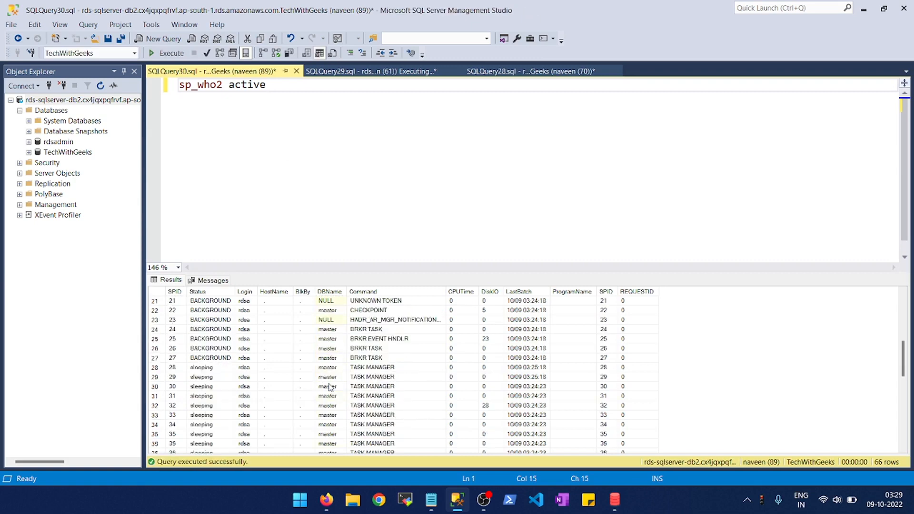
scroll(331, 387, down, 1)
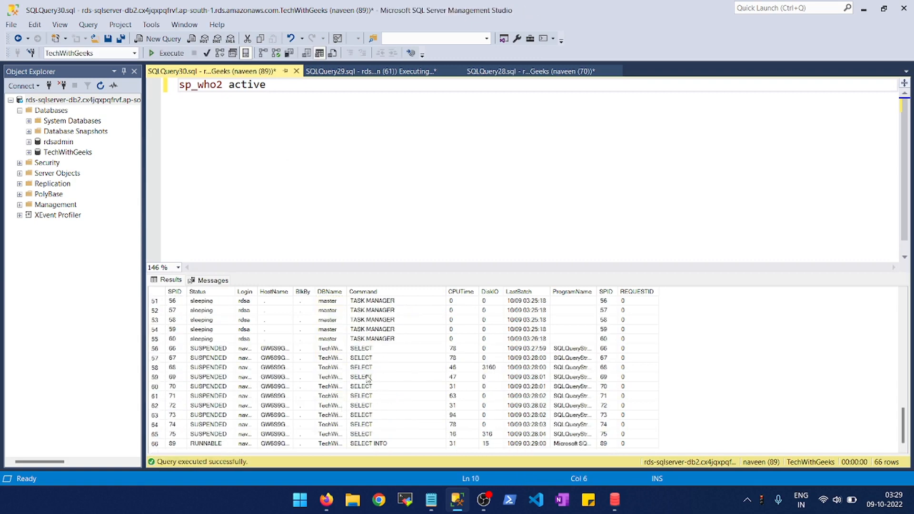
drag(366, 360, 395, 370)
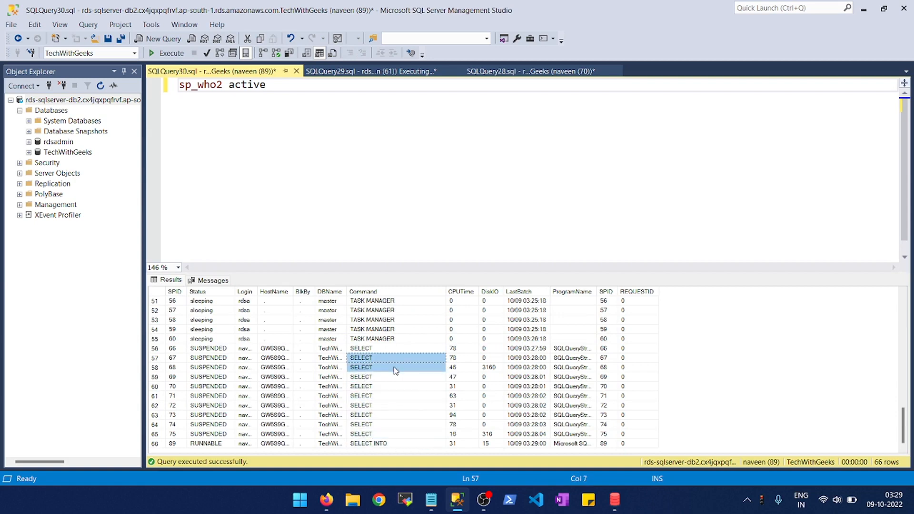
click(395, 370)
click(394, 193)
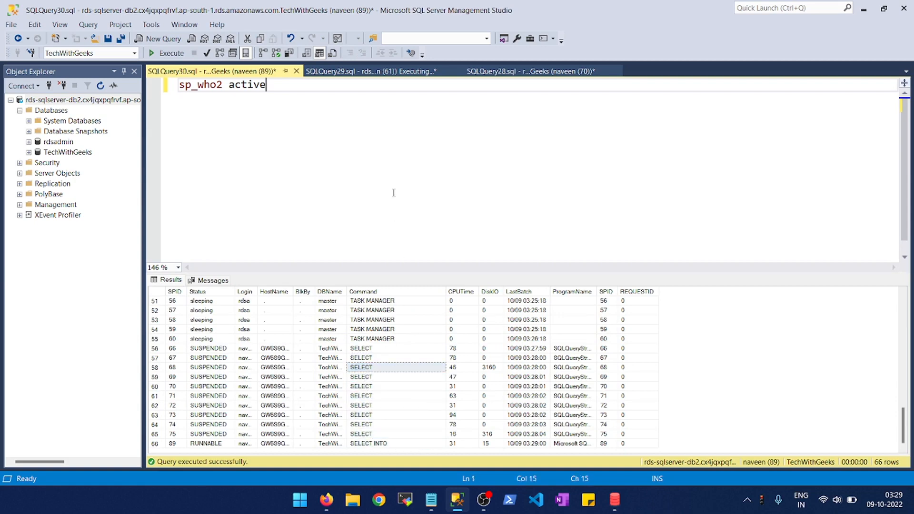
- Switch to the RDS console in Firefox and open Performance Insights for the rds-sqlserver-db2 instance
key(alt+Tab)
key(alt+Tab)
key(alt+Tab)
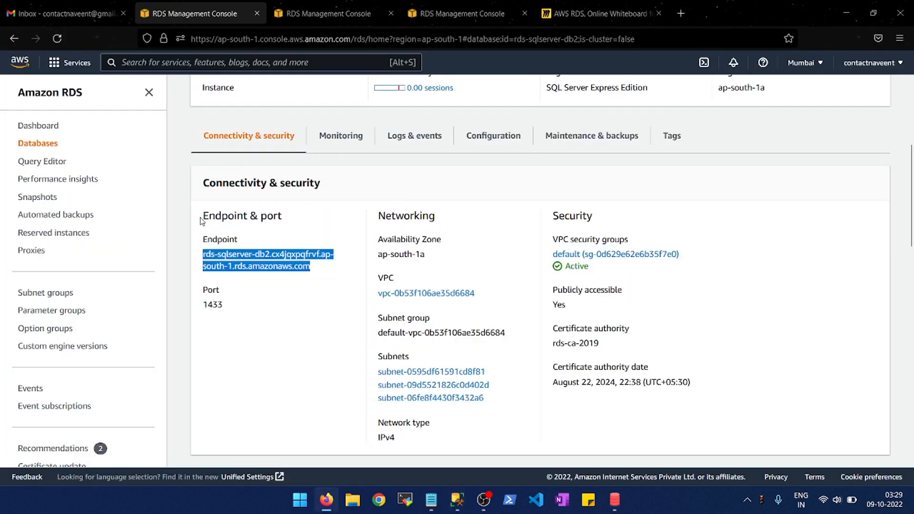
click(59, 180)
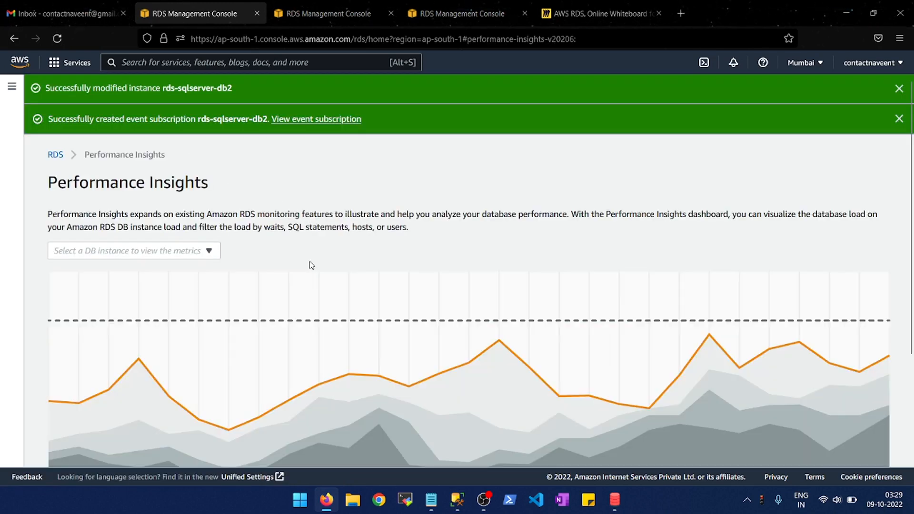
scroll(310, 266, down, 3)
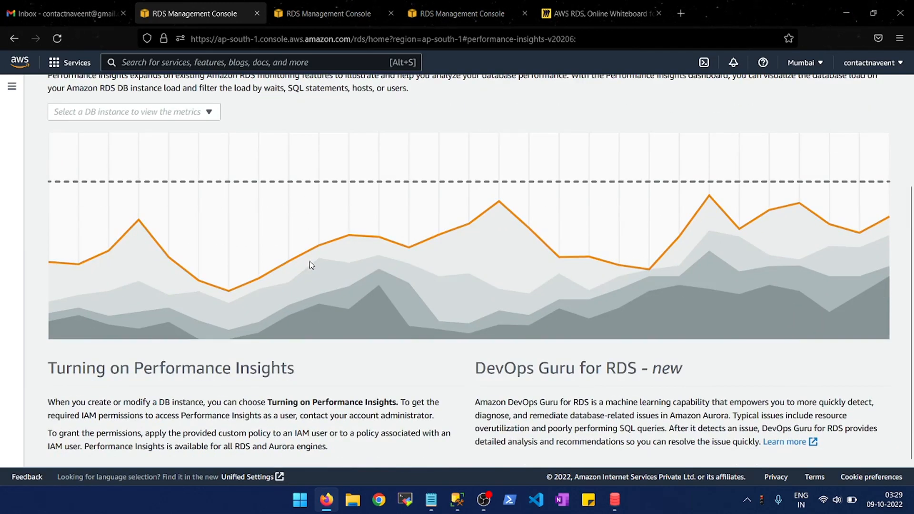
scroll(363, 307, up, 3)
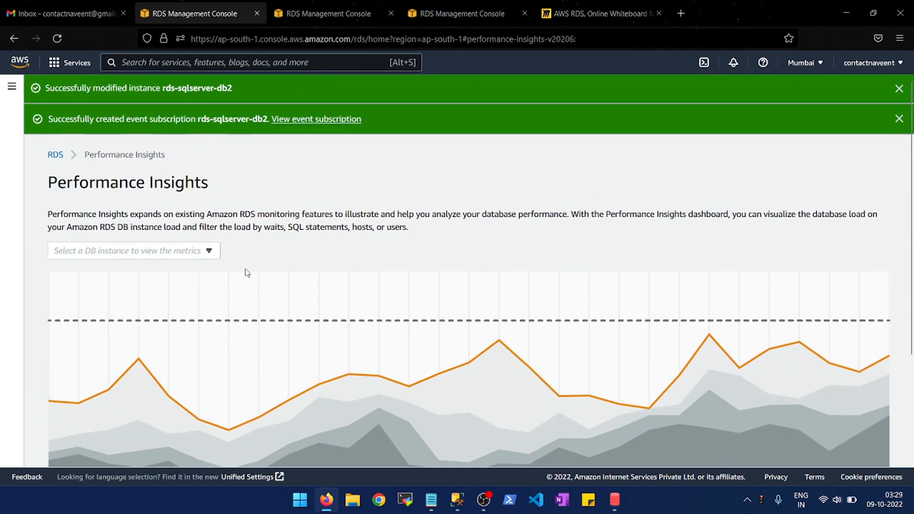
click(209, 250)
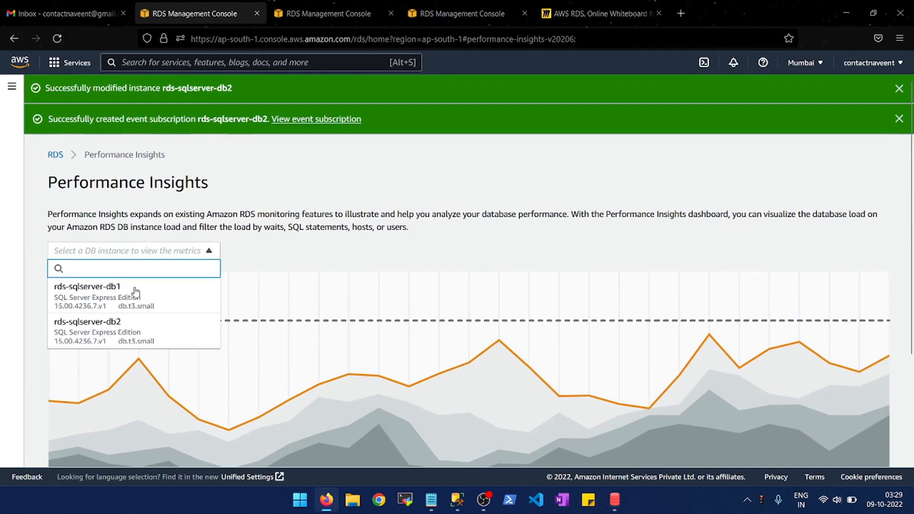
click(122, 322)
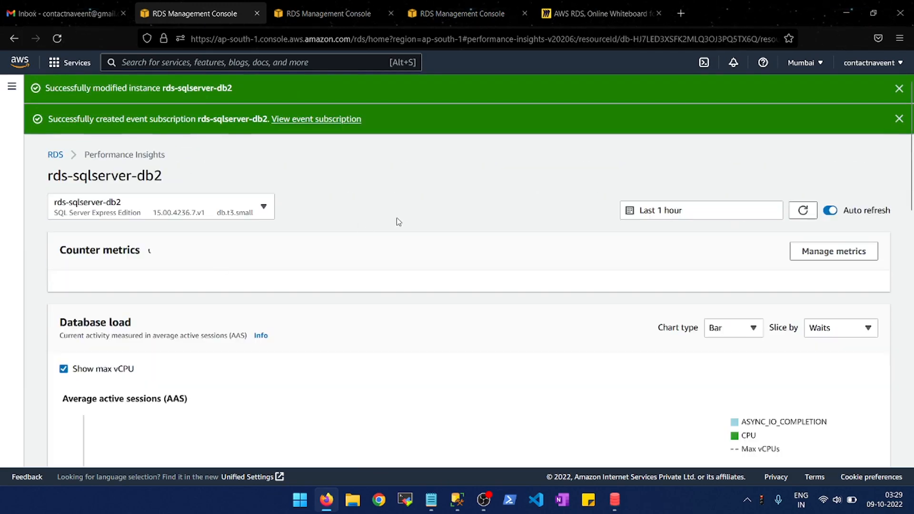
- Set the Performance Insights time range to the relative range Last 5 minutes
scroll(399, 222, down, 2)
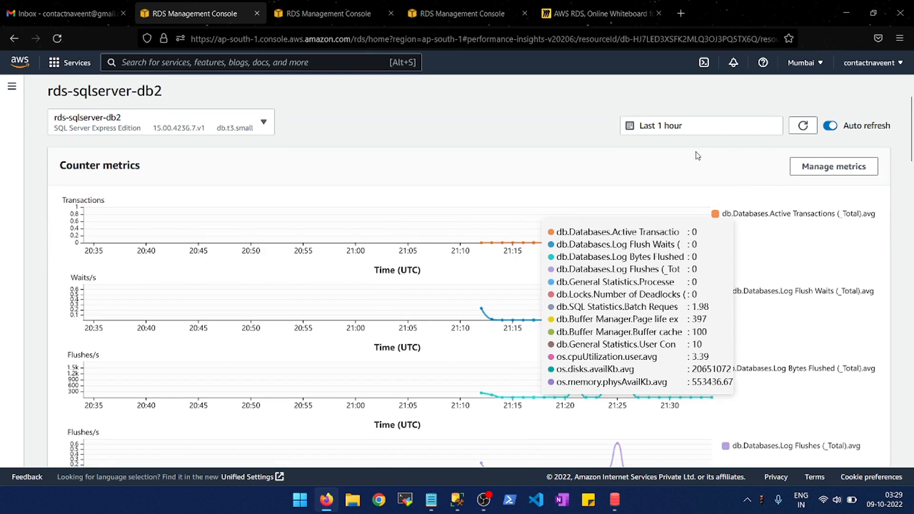
drag(699, 157, 759, 119)
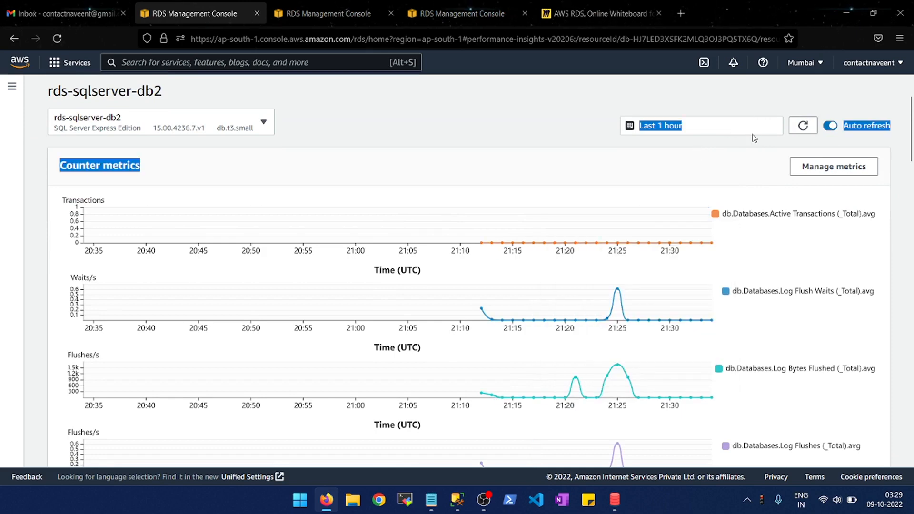
click(756, 126)
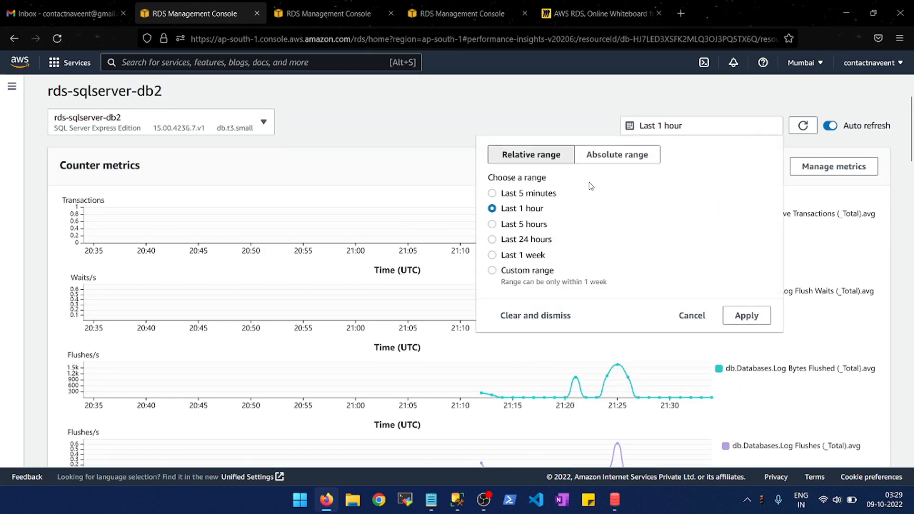
click(555, 194)
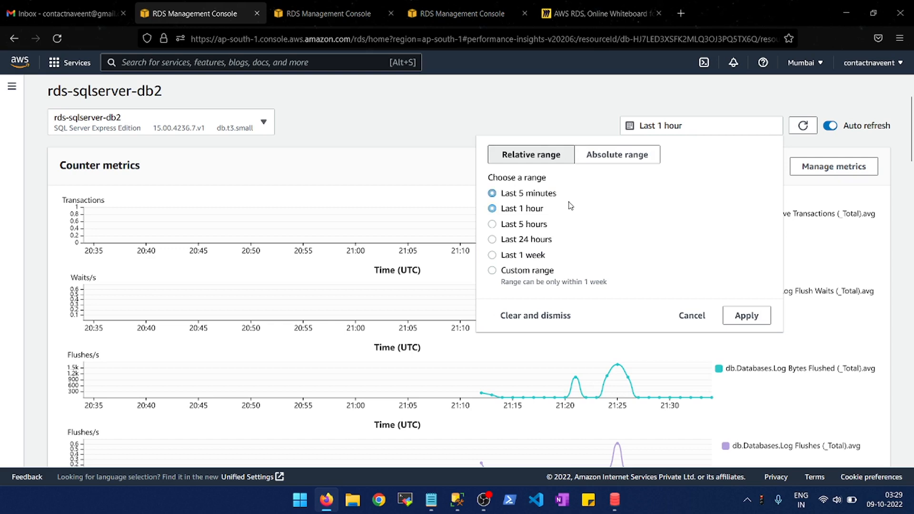
click(761, 315)
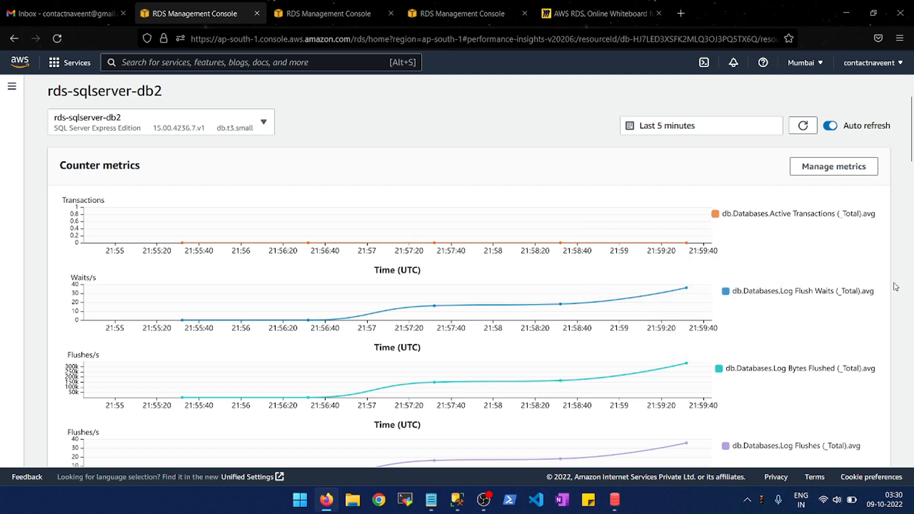
- Examine the counter metrics charts for log flushes, blocked processes, deadlocks, batch requests, page life expectancy and buffer cache hit ratio
scroll(895, 286, down, 2)
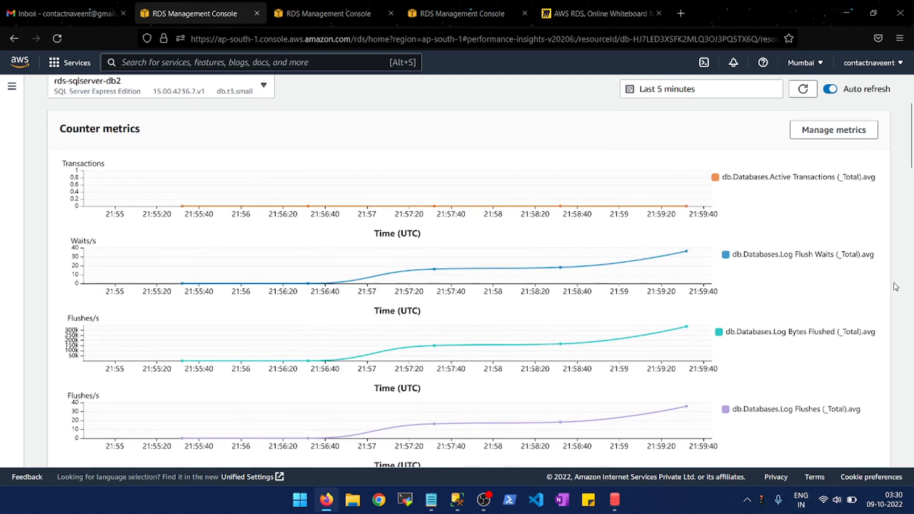
scroll(895, 286, down, 1)
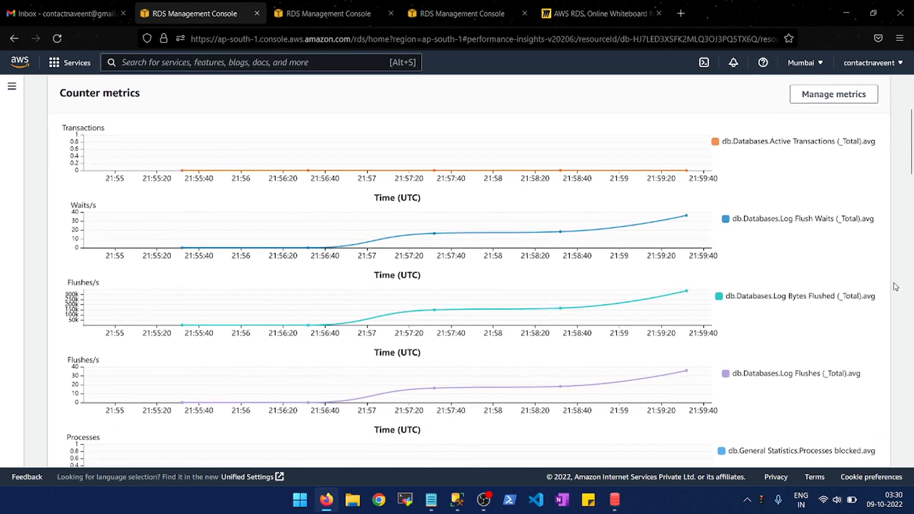
scroll(896, 286, down, 1)
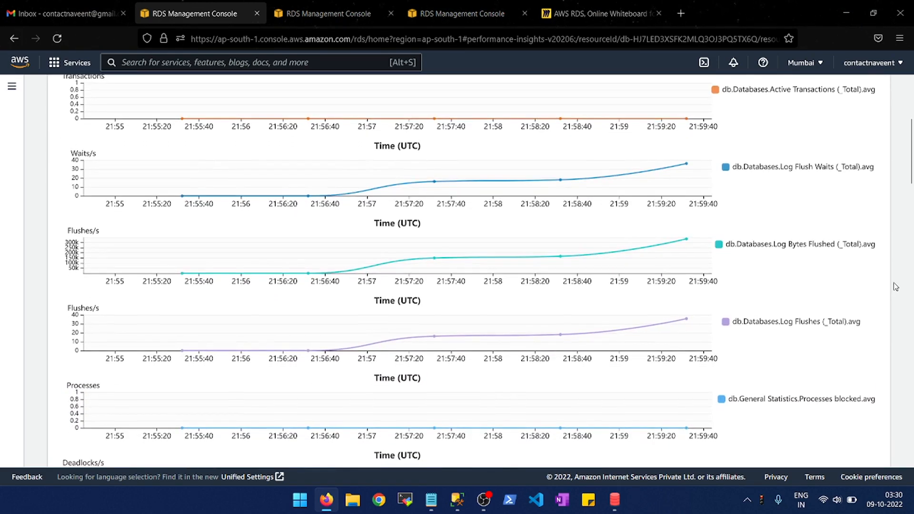
scroll(895, 286, down, 2)
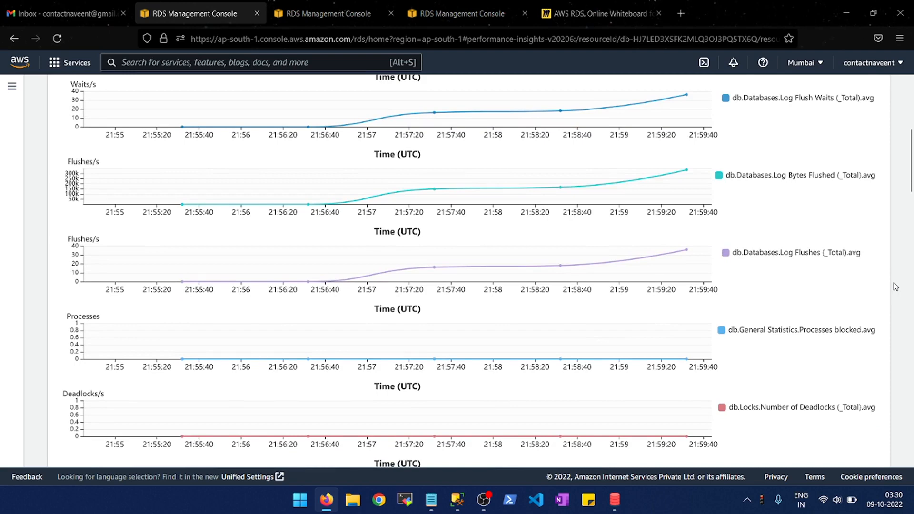
scroll(896, 286, down, 3)
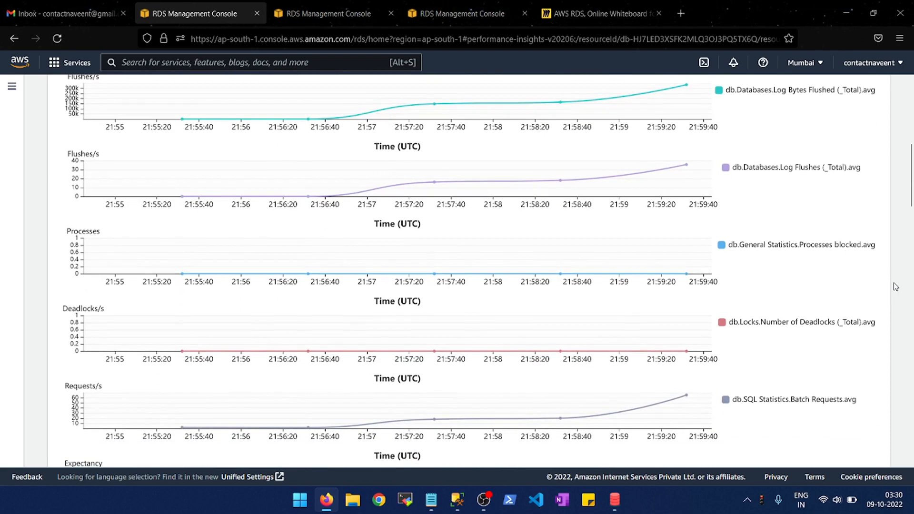
scroll(895, 286, down, 1)
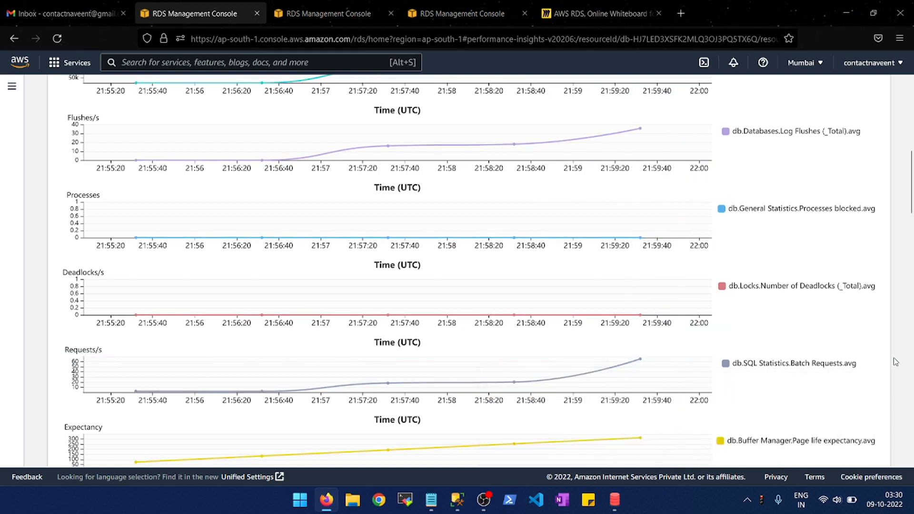
scroll(899, 363, down, 3)
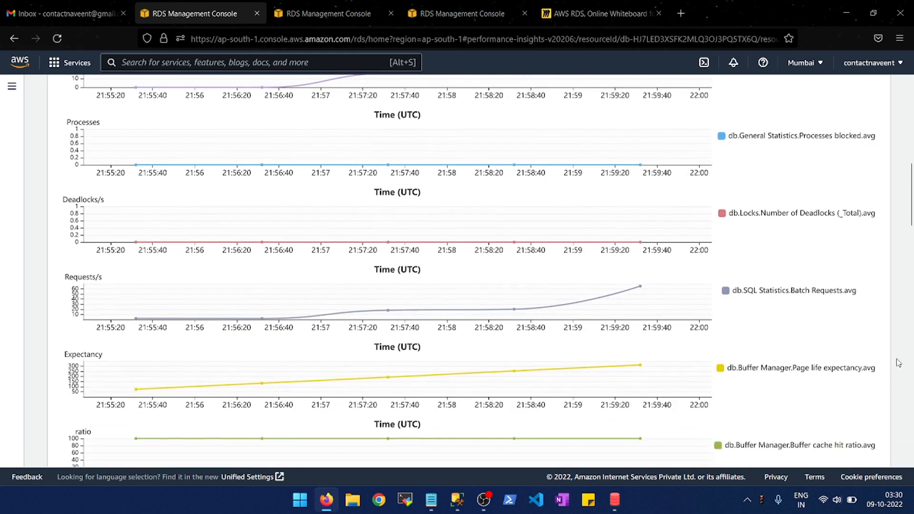
scroll(898, 363, down, 2)
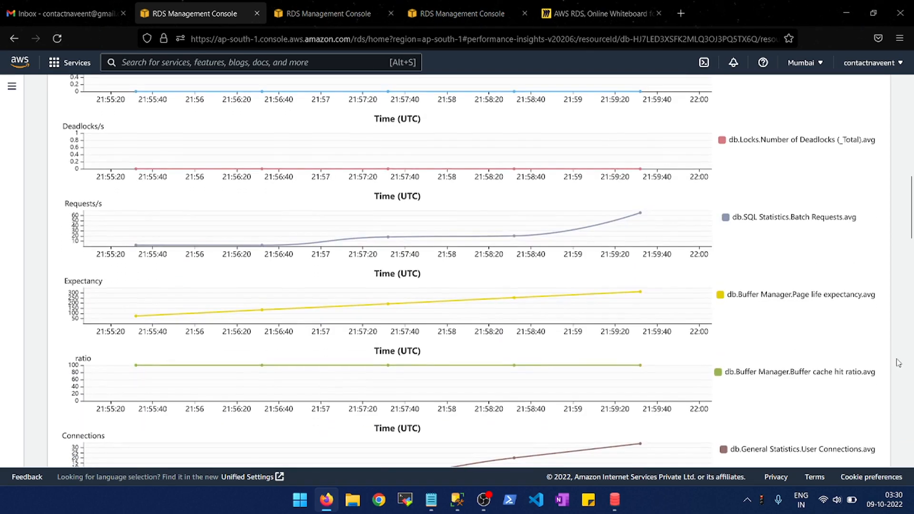
scroll(899, 363, up, 10)
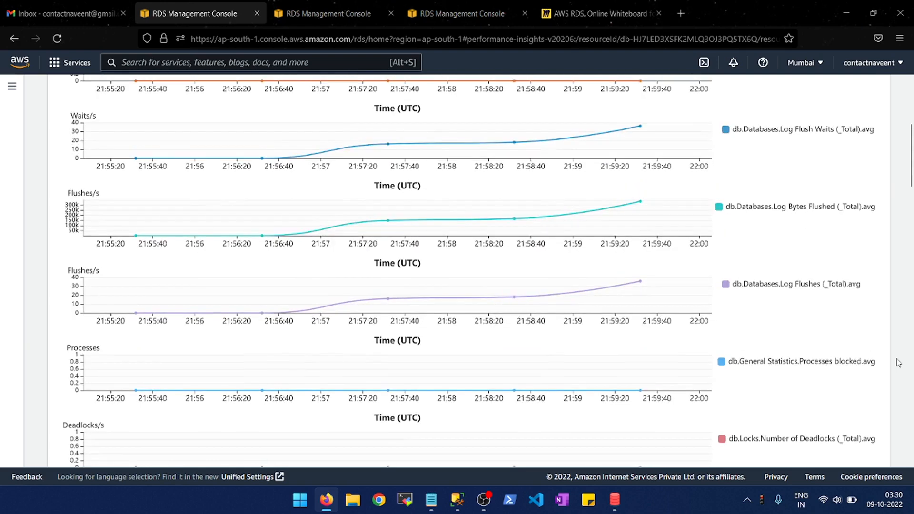
- Examine the counter metrics charts for user connections, CPU utilization, available disk space and available physical memory
scroll(899, 362, up, 3)
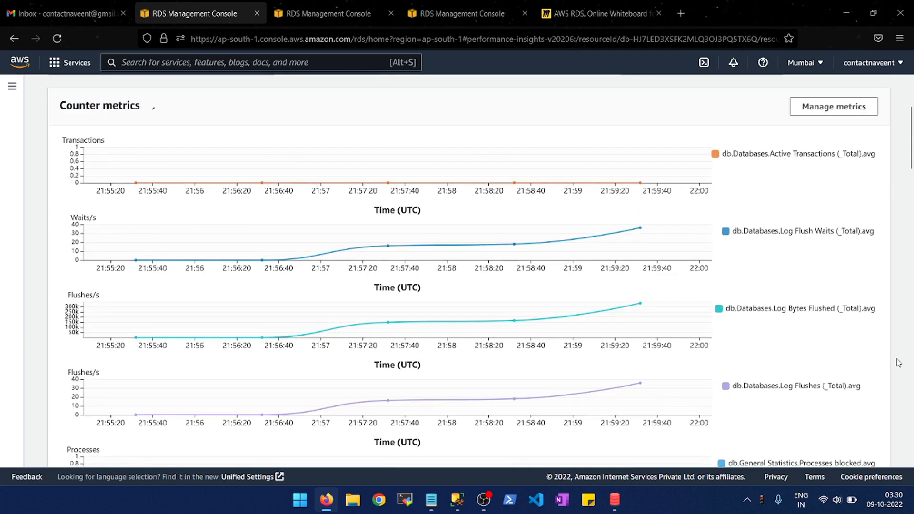
scroll(898, 363, down, 15)
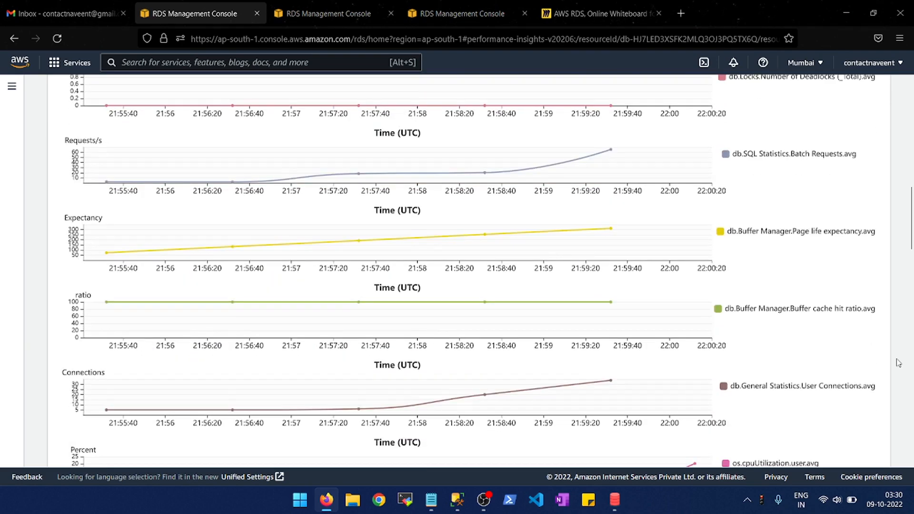
scroll(899, 363, down, 2)
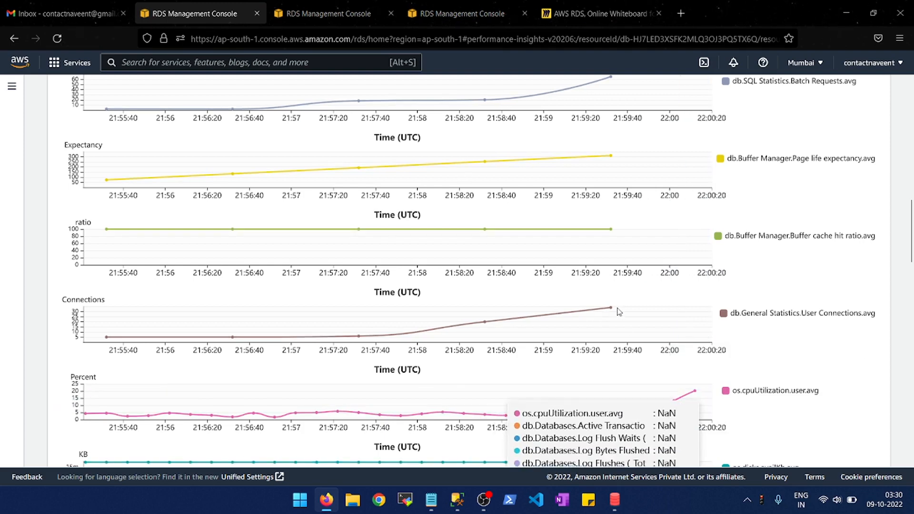
mouse_move(613, 312)
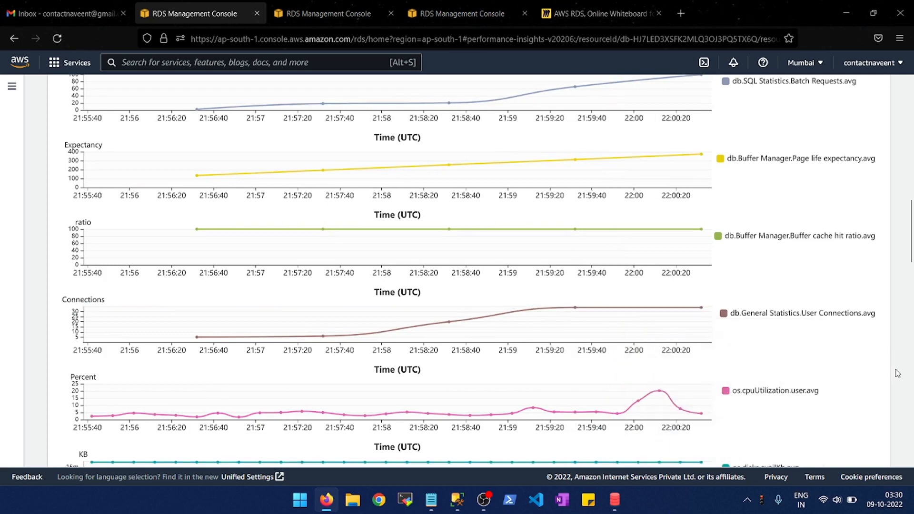
scroll(898, 373, down, 2)
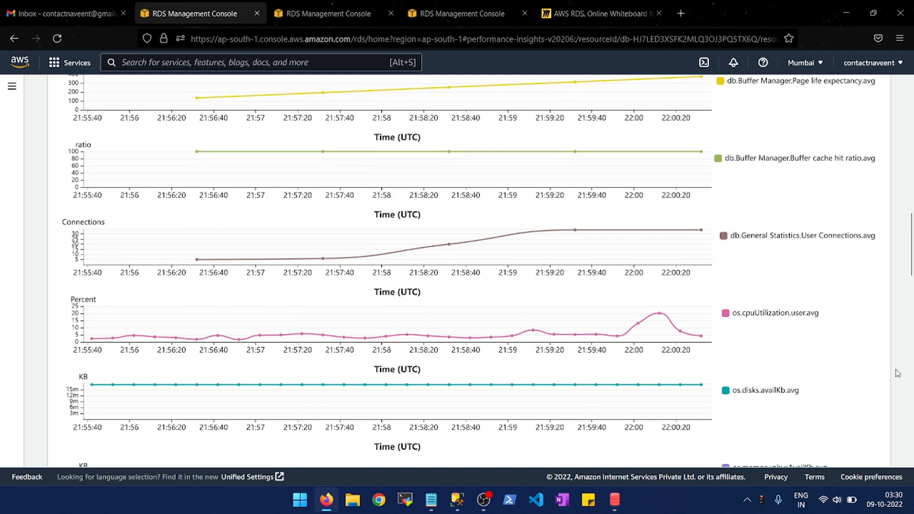
scroll(897, 372, down, 2)
scroll(898, 373, down, 2)
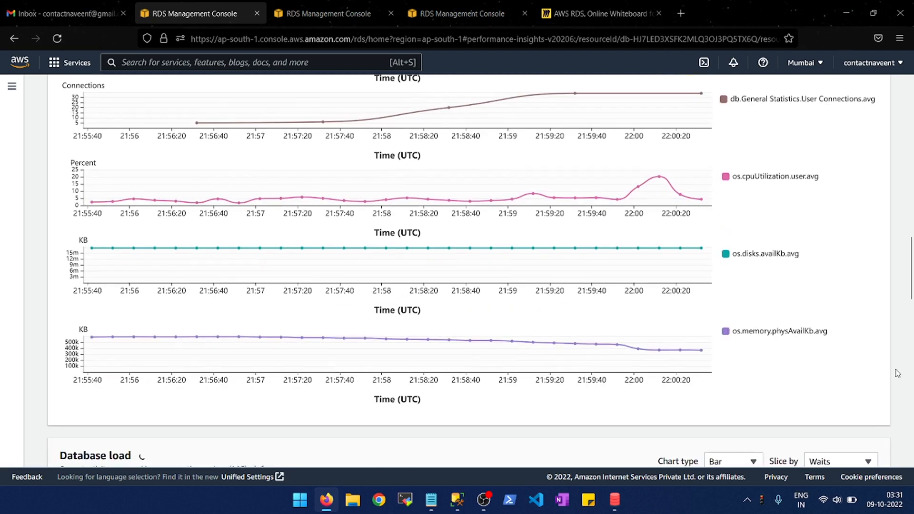
scroll(897, 373, down, 1)
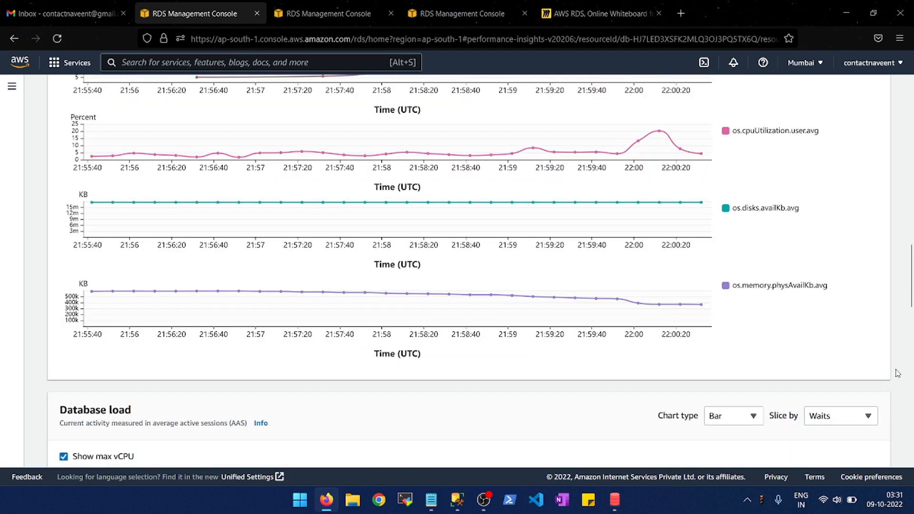
- Examine the Database load chart of average active sessions, sliced by waits, against the max vCPU line
scroll(898, 372, down, 2)
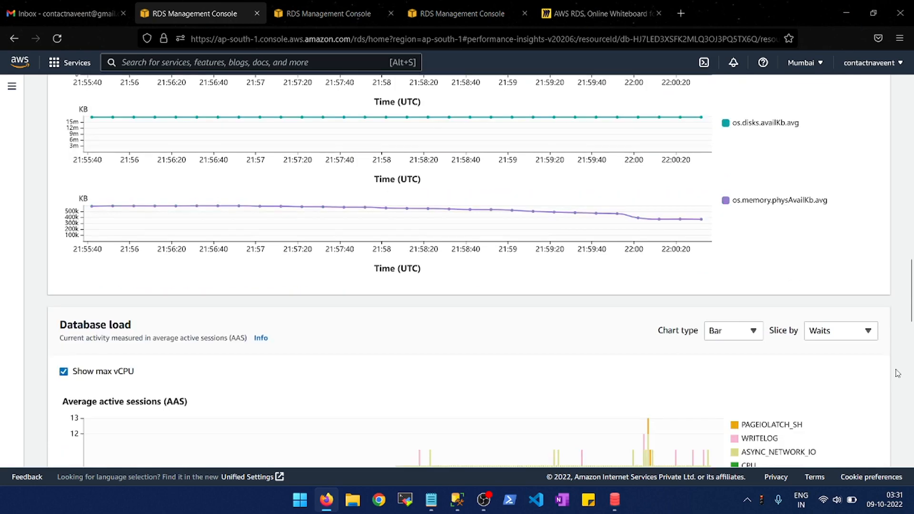
scroll(897, 373, down, 2)
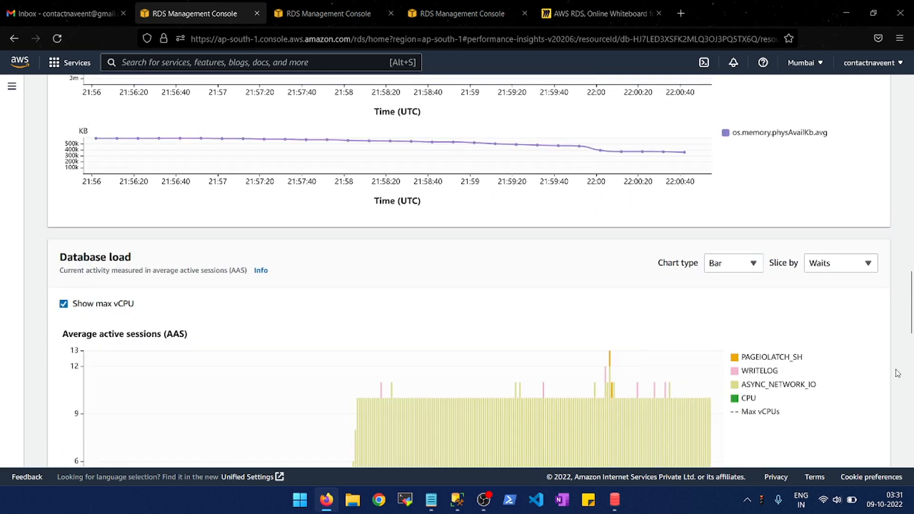
scroll(898, 373, down, 1)
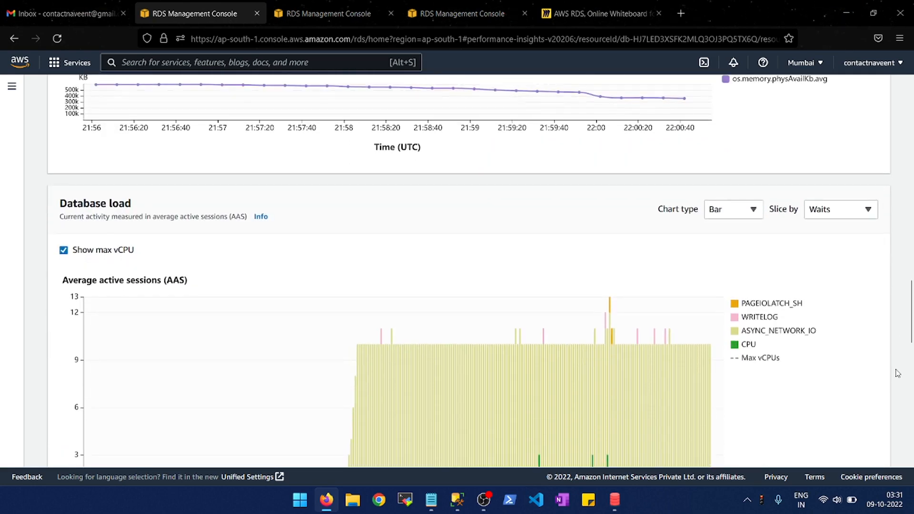
scroll(898, 373, down, 1)
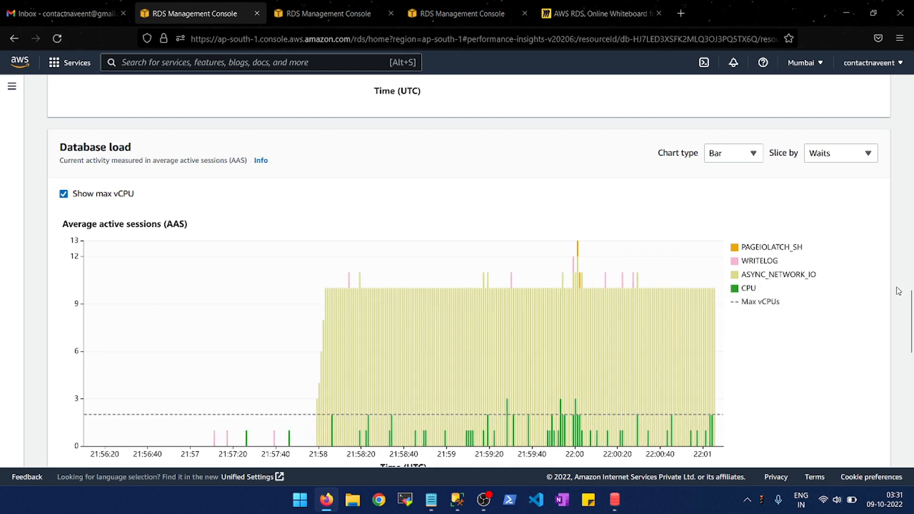
scroll(899, 291, down, 1)
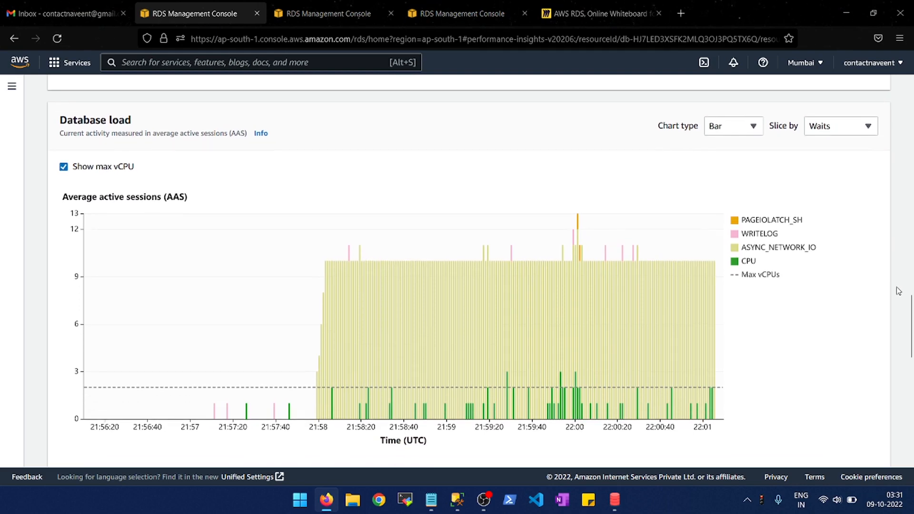
scroll(898, 291, down, 3)
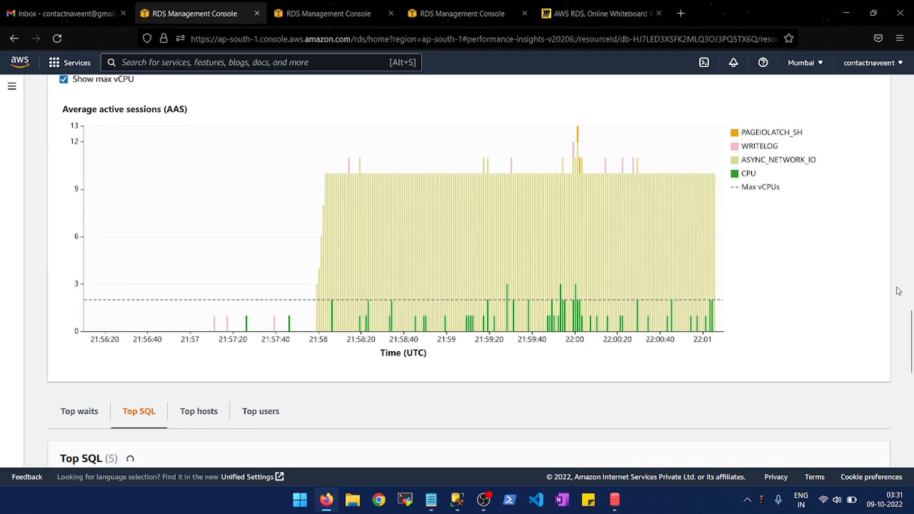
scroll(899, 291, down, 3)
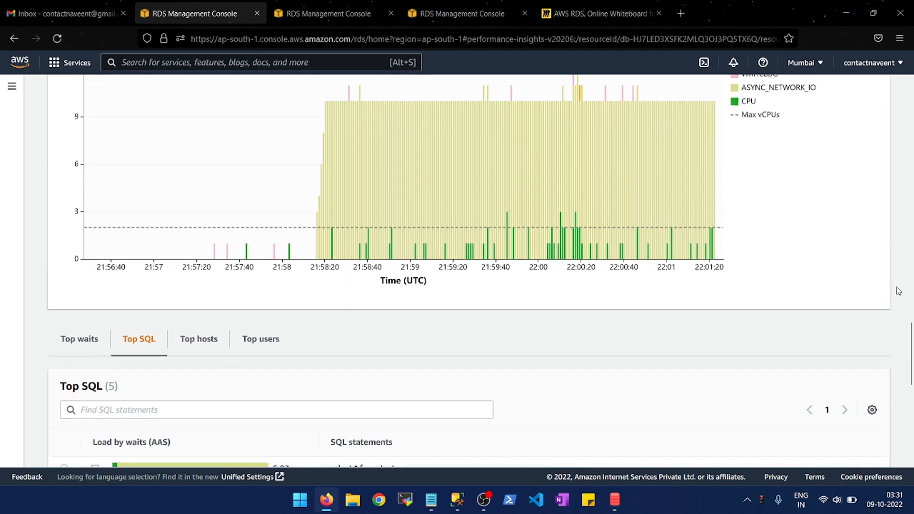
- Review the Top SQL statements by wait load, and display the Top waits list for the database load
scroll(899, 291, down, 3)
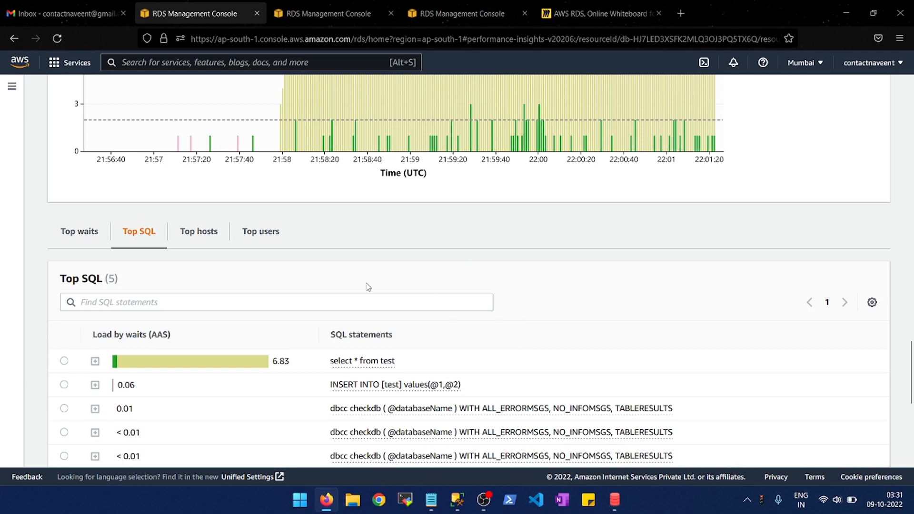
scroll(406, 274, down, 2)
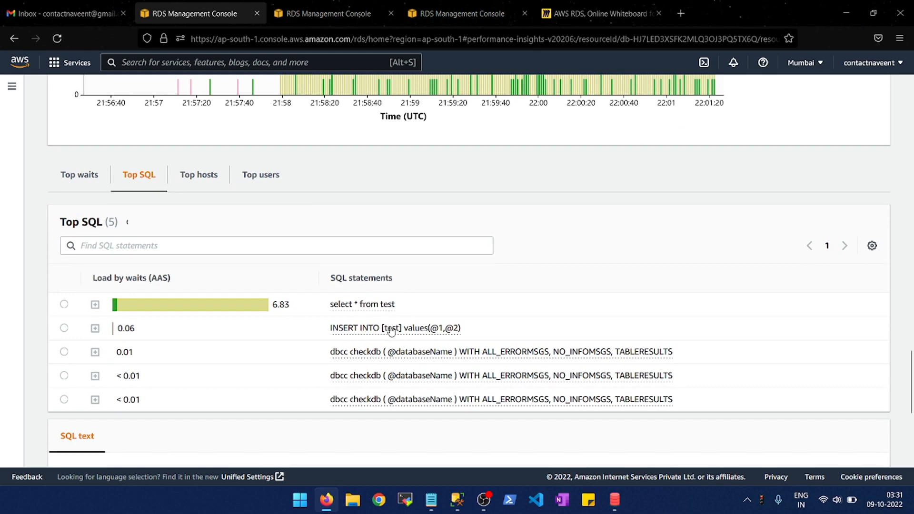
scroll(525, 258, up, 1)
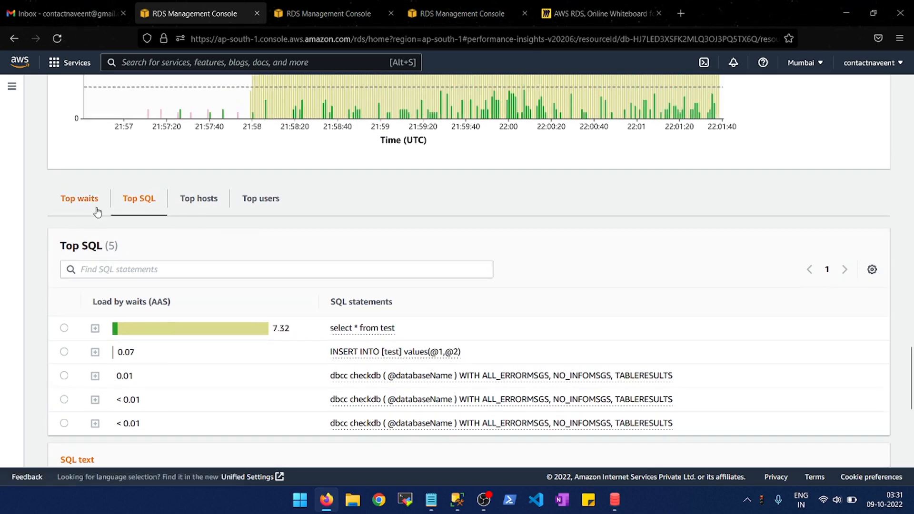
click(98, 210)
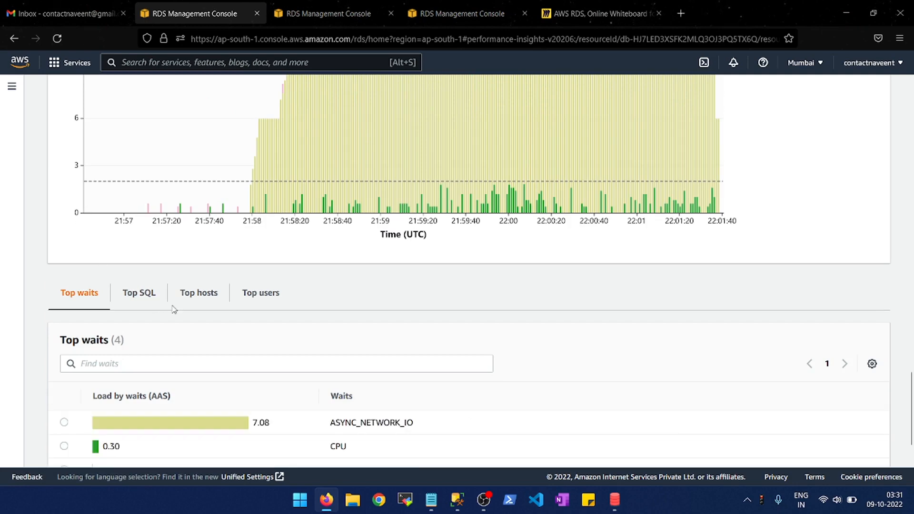
scroll(201, 319, down, 2)
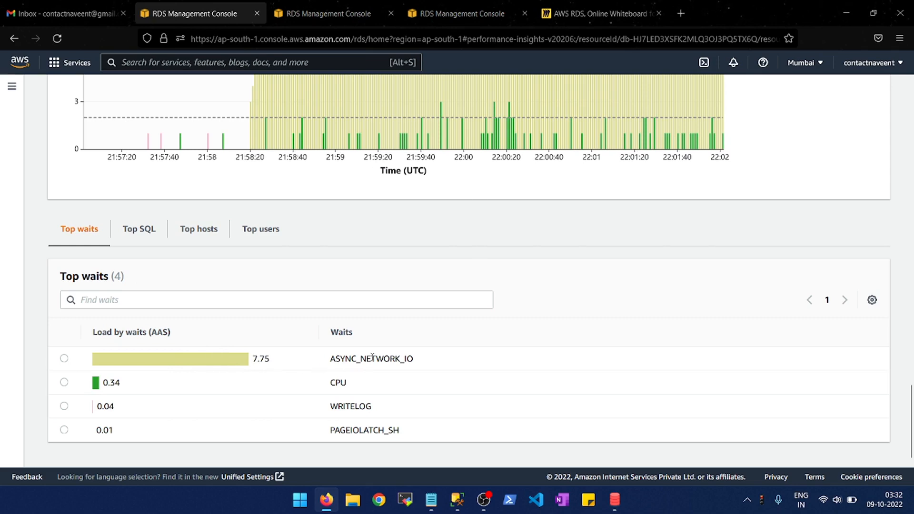
- Return to the Top SQL list and compare its statements with the waits in the average active sessions chart
click(148, 231)
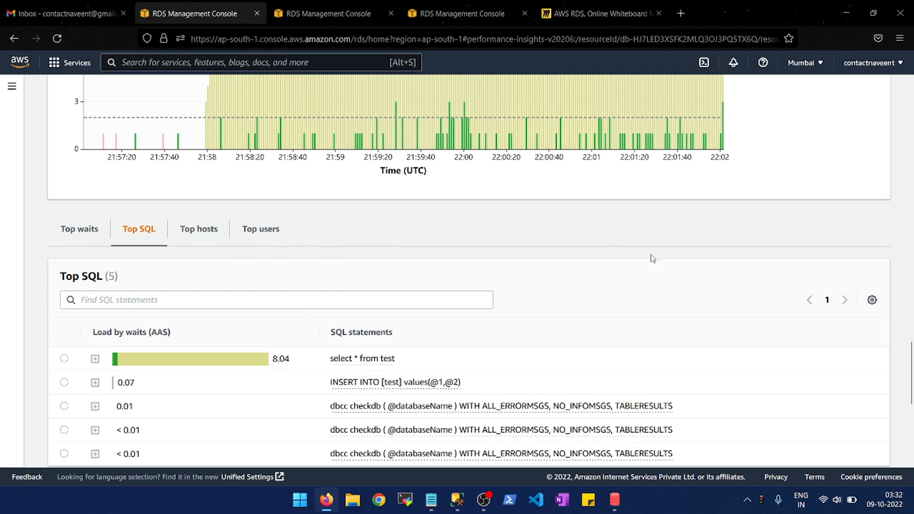
scroll(723, 250, up, 1)
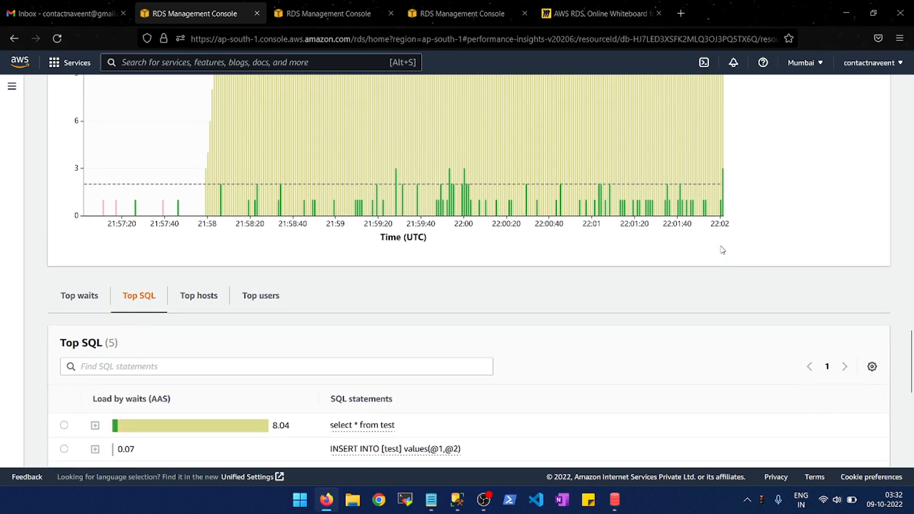
scroll(850, 236, up, 1)
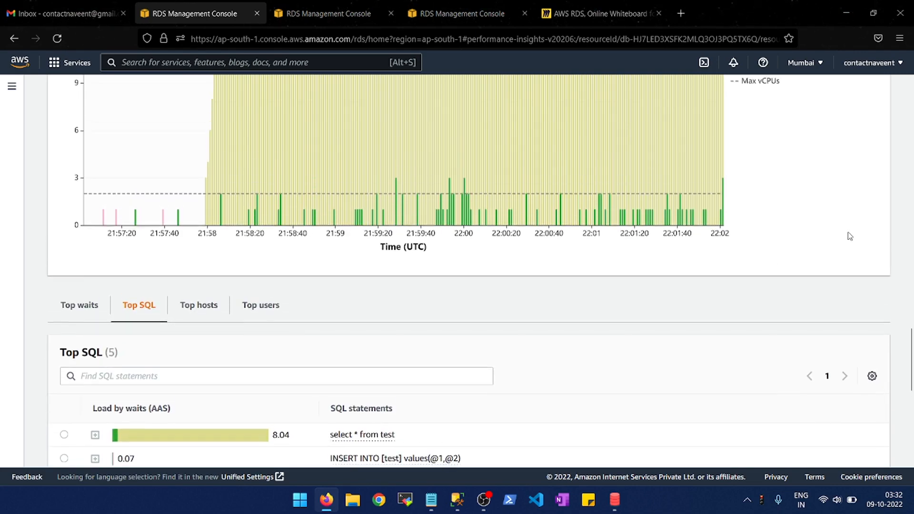
scroll(851, 237, up, 1)
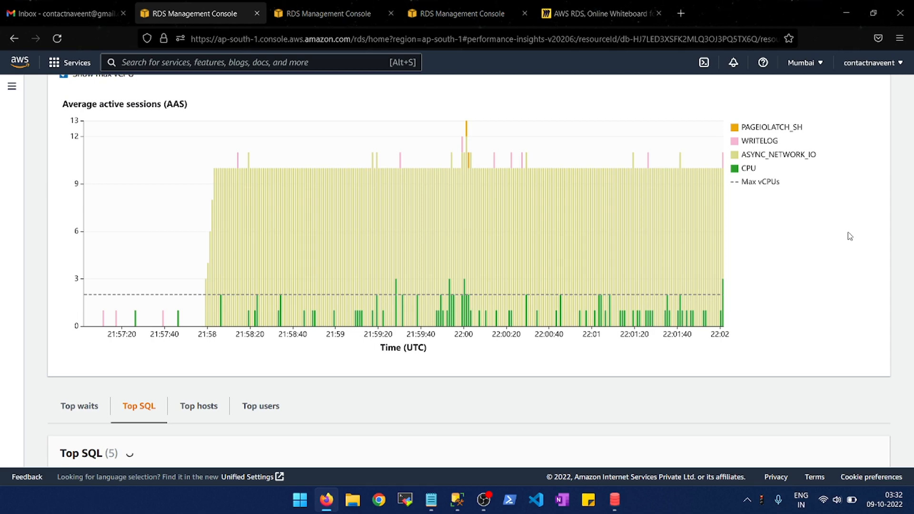
scroll(851, 236, down, 2)
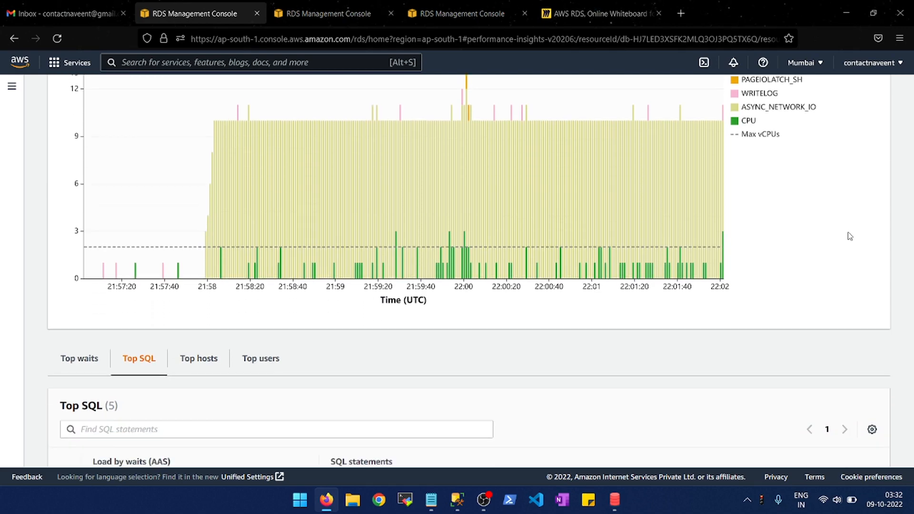
scroll(850, 236, down, 3)
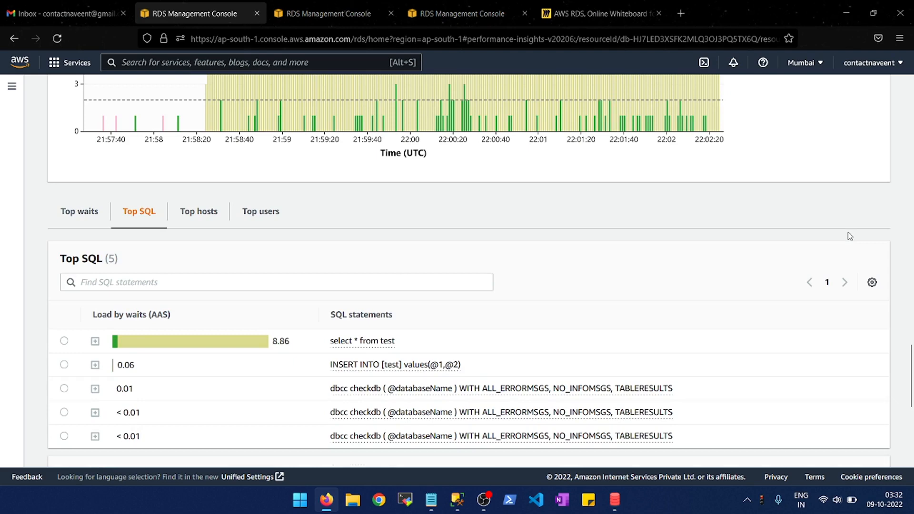
scroll(851, 236, down, 3)
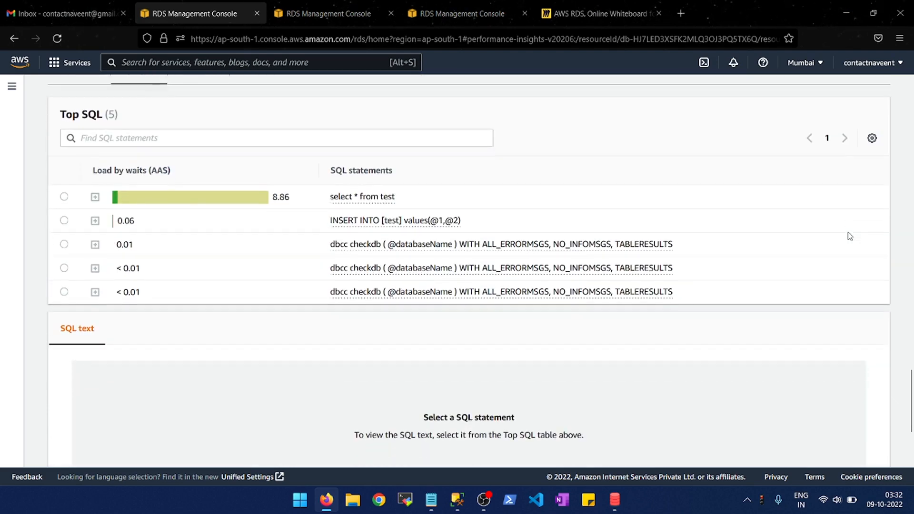
scroll(850, 236, up, 5)
scroll(850, 236, up, 5)
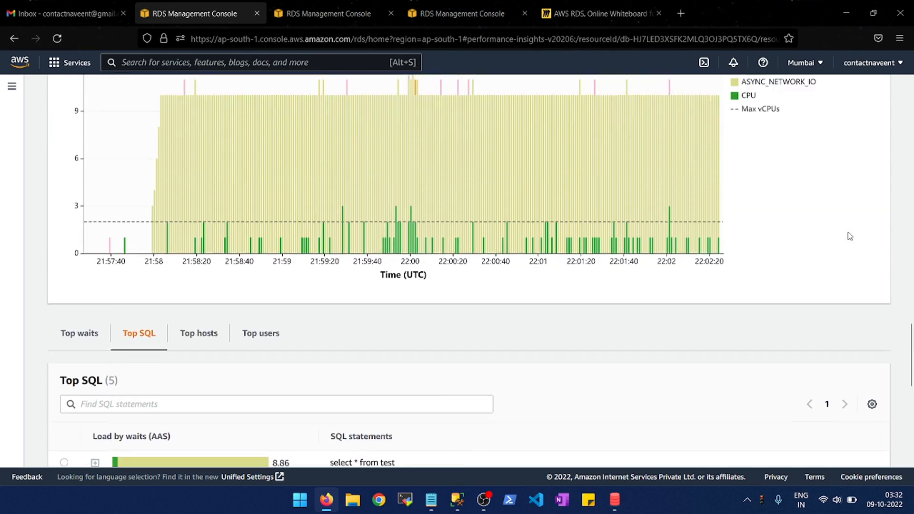
- Recheck the refreshed counter metrics charts, from available memory and CPU utilization back up to active transactions
scroll(850, 236, up, 3)
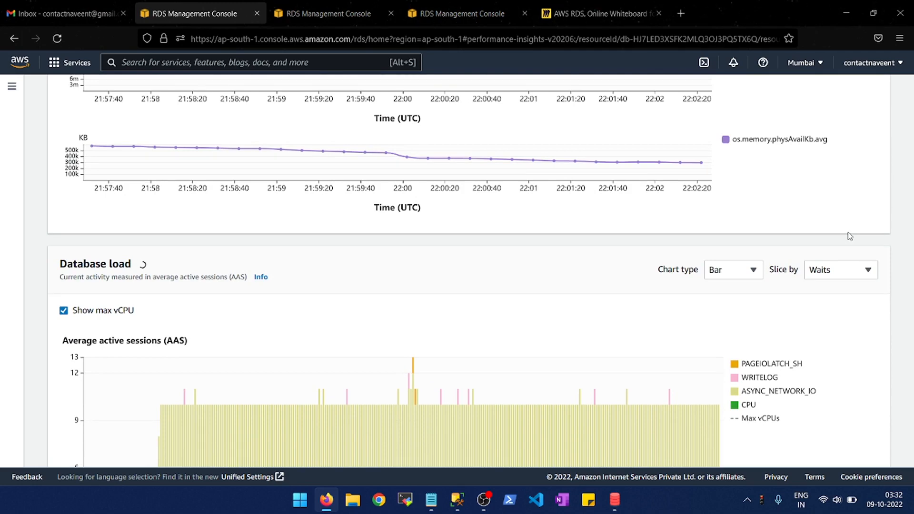
scroll(850, 236, up, 2)
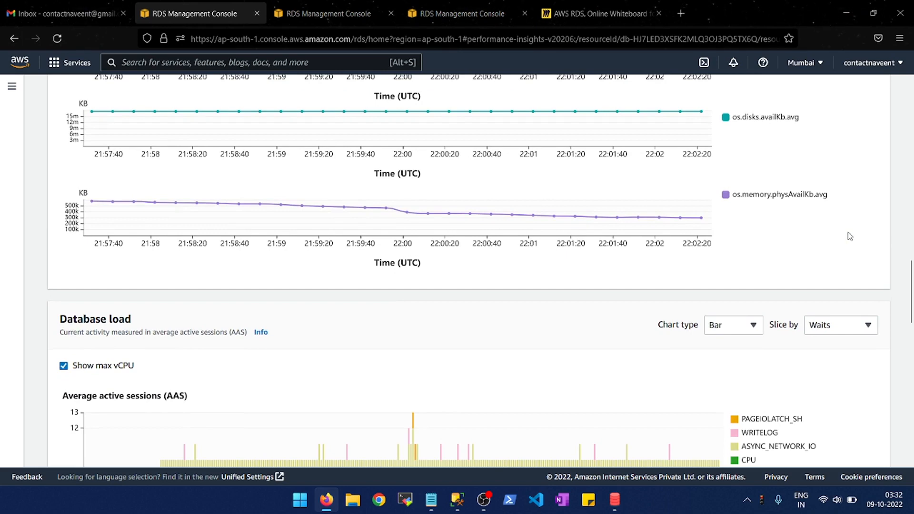
scroll(850, 237, up, 5)
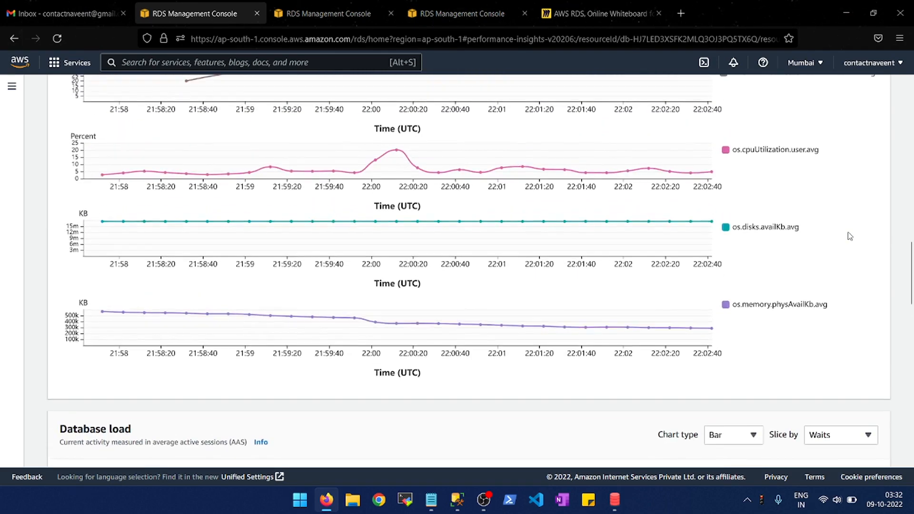
scroll(851, 236, up, 5)
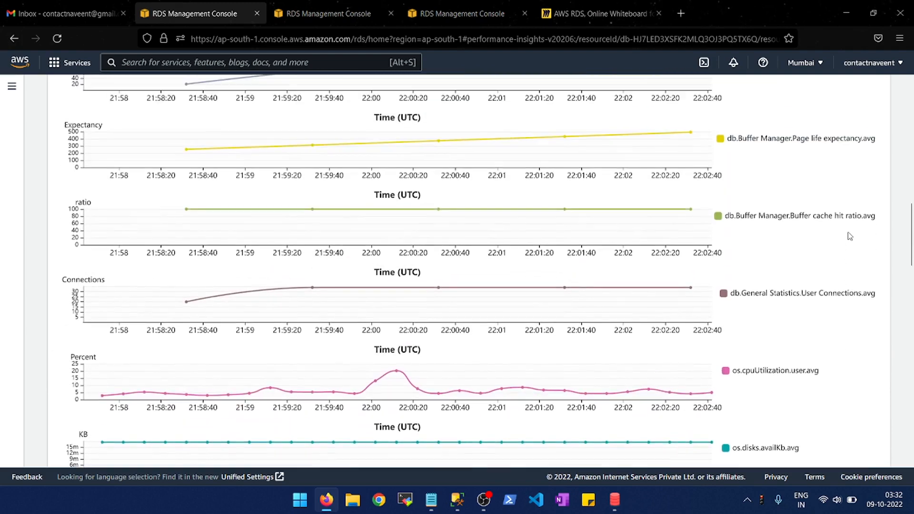
scroll(851, 236, up, 3)
scroll(850, 236, up, 4)
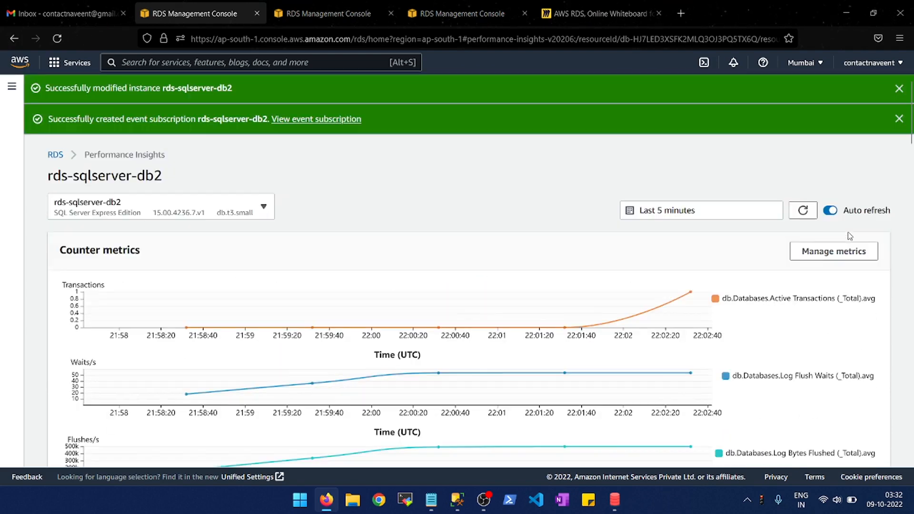
- Search the AWS services for "cloudwatch" and open the CloudWatch console
click(191, 62)
text(c)
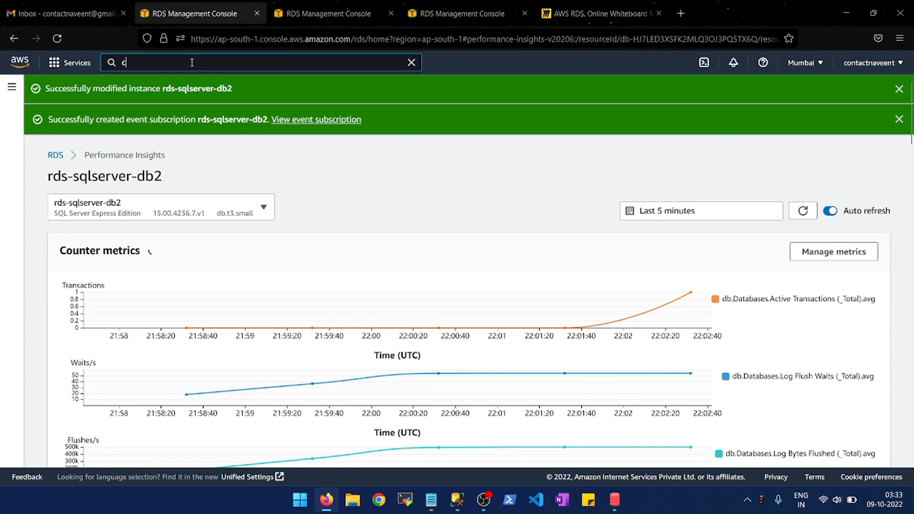
key(BackSpace)
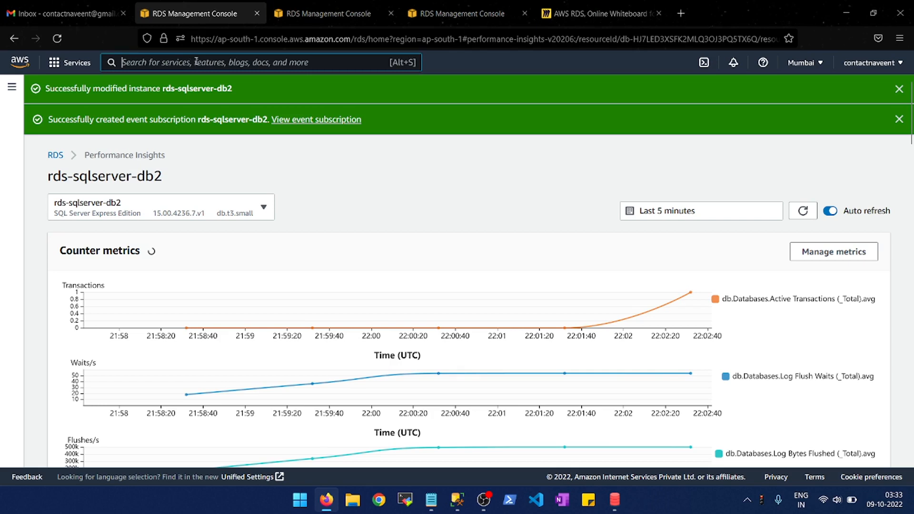
text(cloudwat)
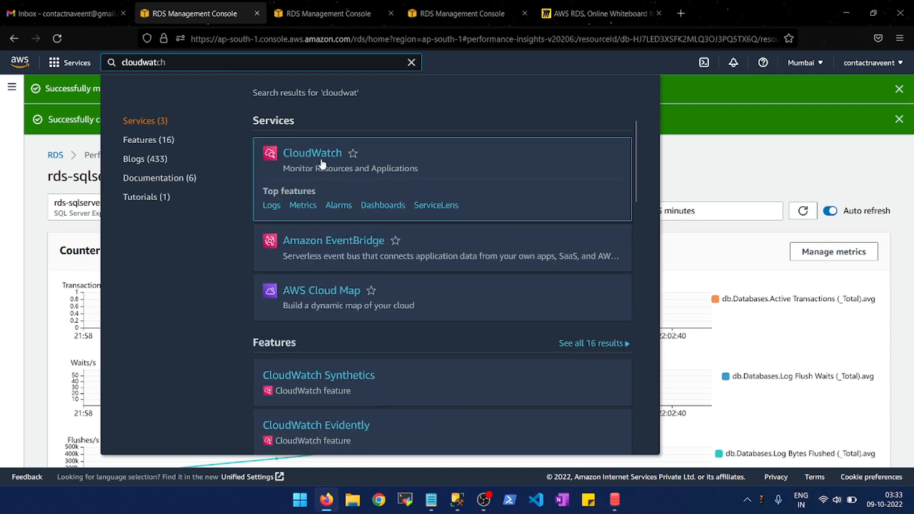
click(322, 160)
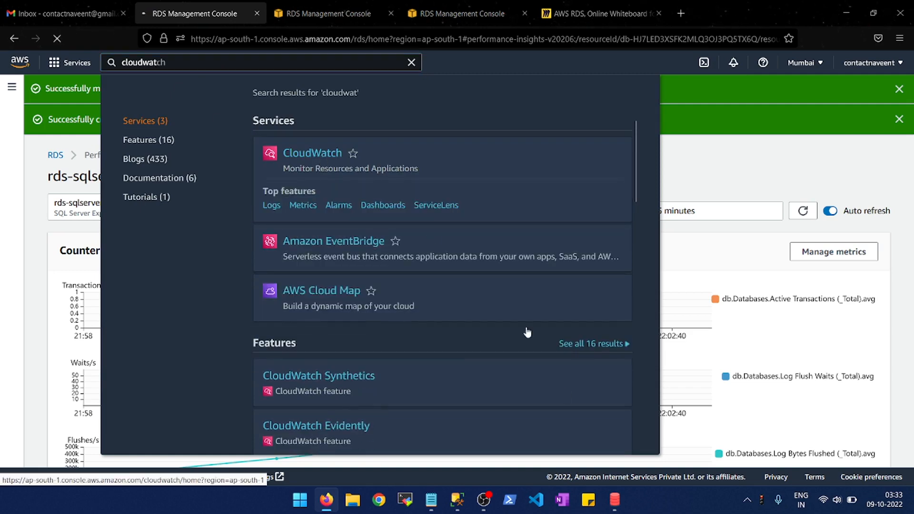
- Switch to SQLQueryStress, close the completed insert load window, then cancel the running "select * from test" load and close its window
click(616, 505)
click(657, 447)
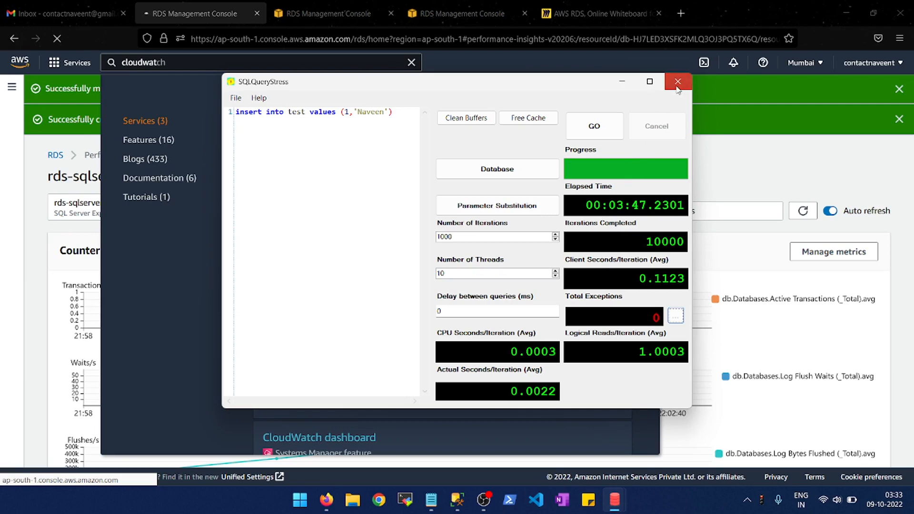
click(616, 507)
click(624, 445)
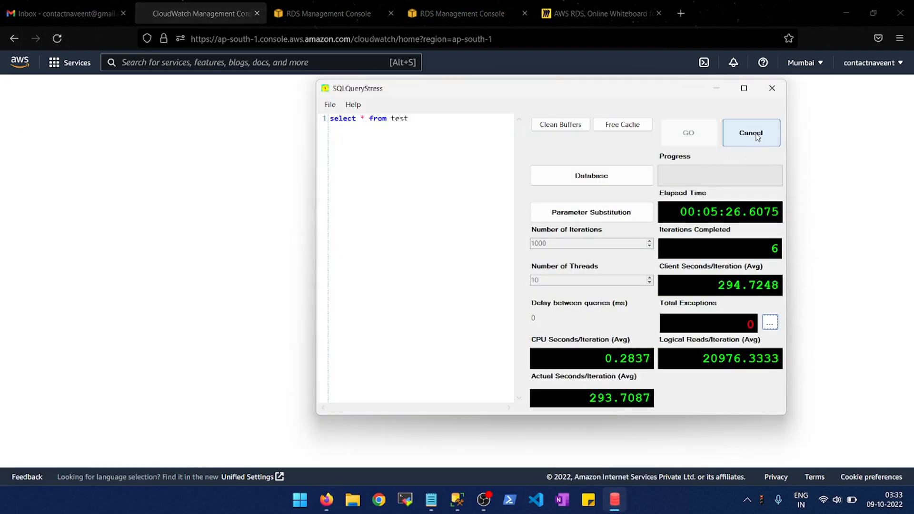
click(757, 135)
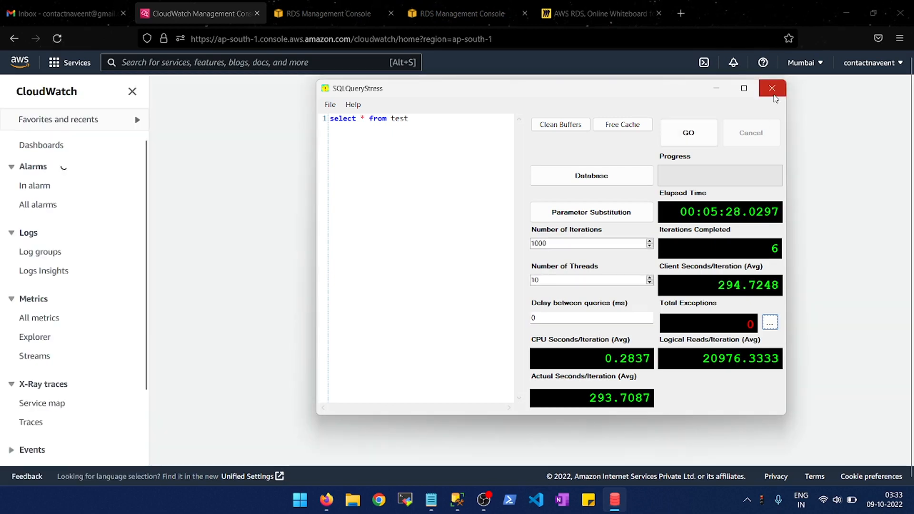
click(773, 88)
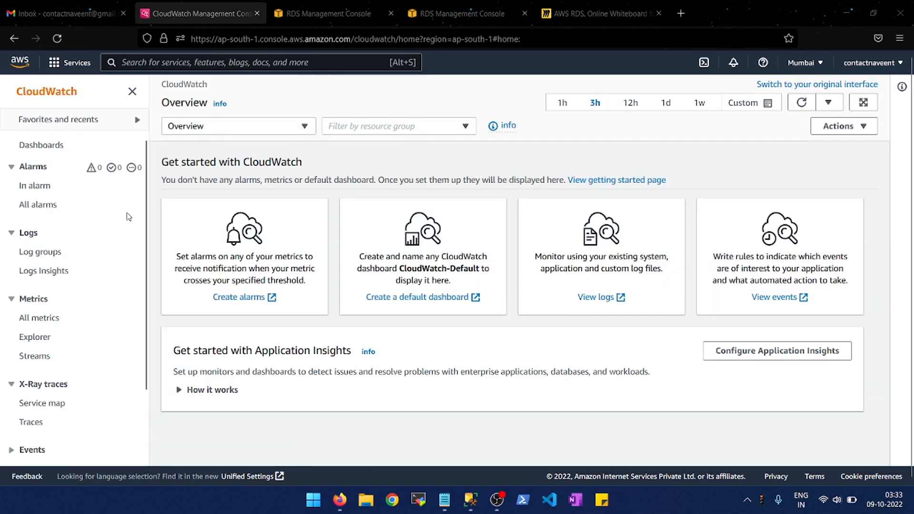
- Open the rds-sqlserver-db2.node1 stream of the /aws/rds/instance/rds-sqlserver-db2/error log group and read through its log events
click(47, 258)
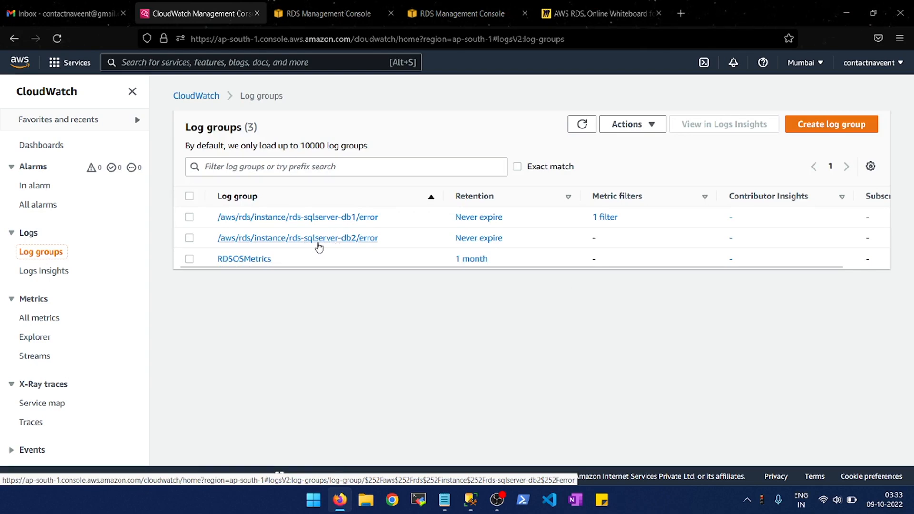
click(359, 238)
scroll(359, 244, down, 1)
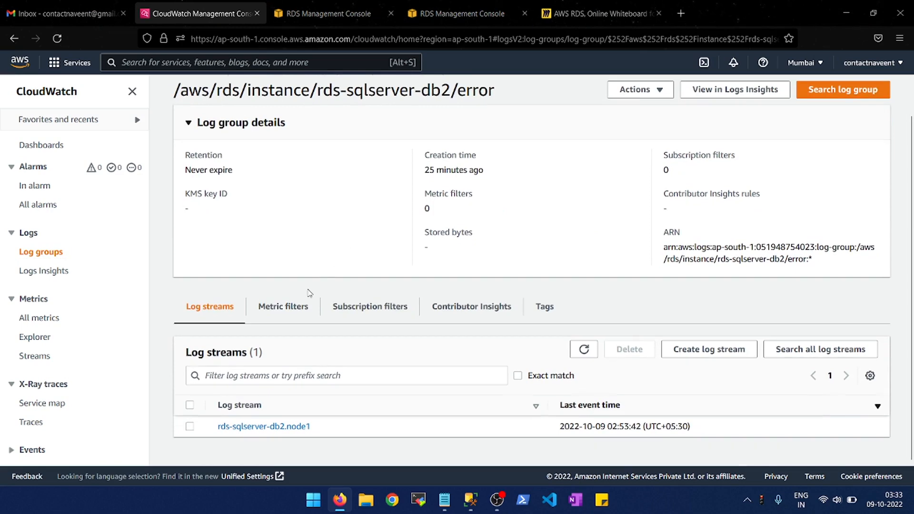
click(263, 427)
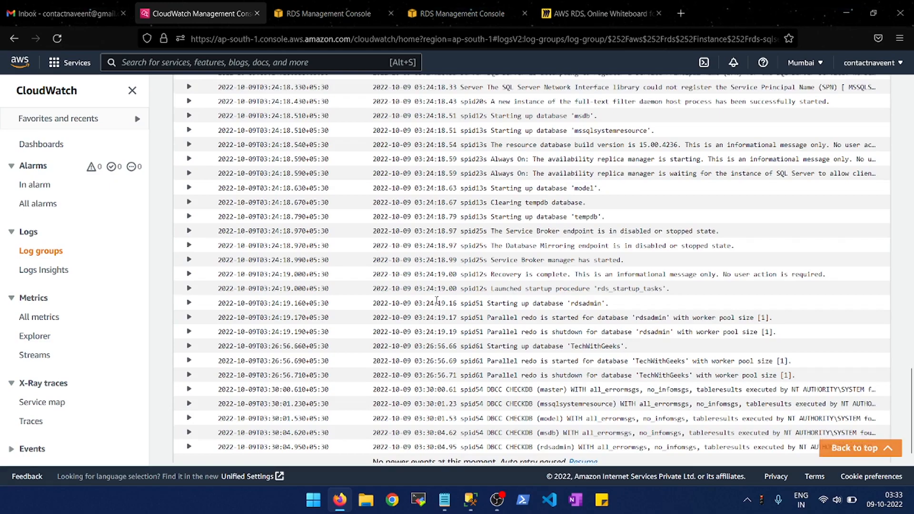
scroll(436, 300, up, 6)
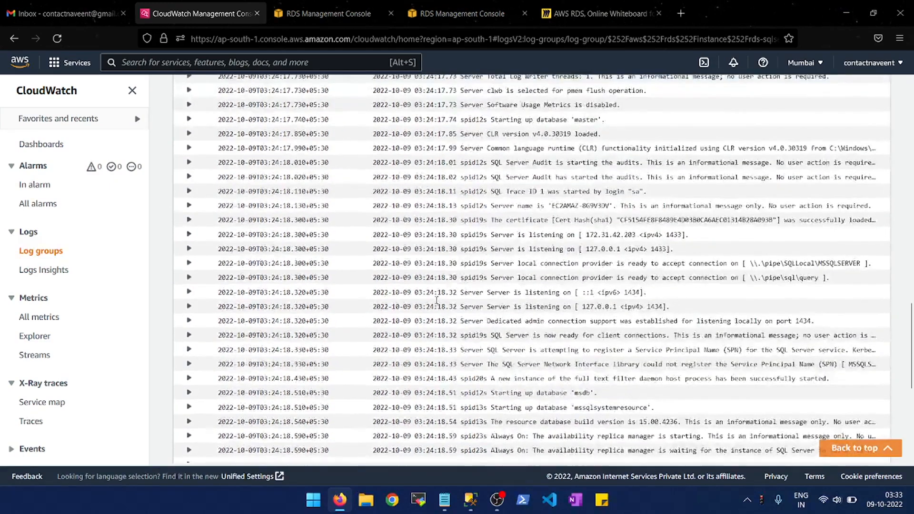
scroll(437, 300, up, 20)
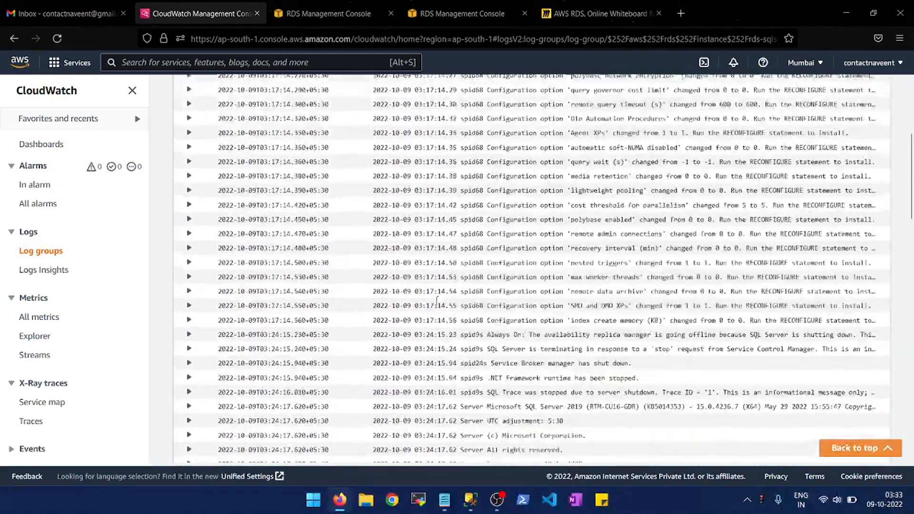
scroll(437, 300, up, 5)
scroll(437, 300, down, 20)
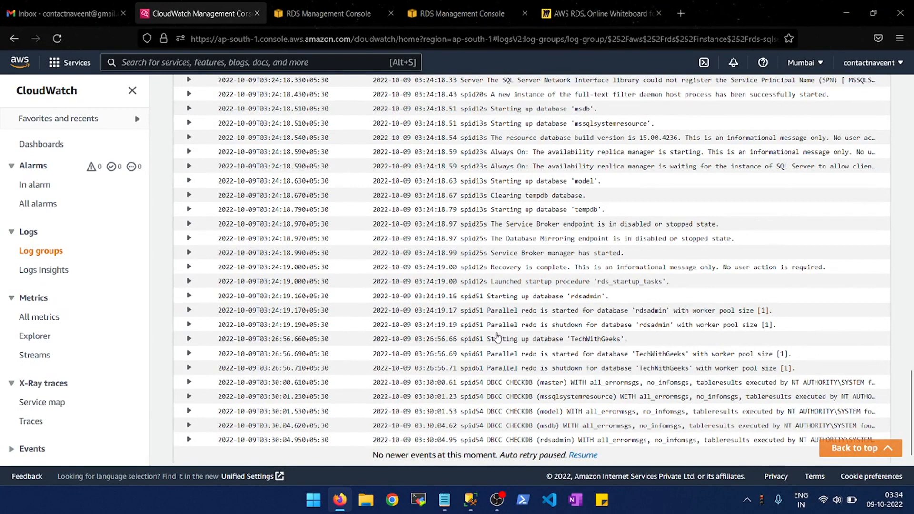
- Display the CloudWatch alarms that are in alarm and start creating a new alarm
click(43, 192)
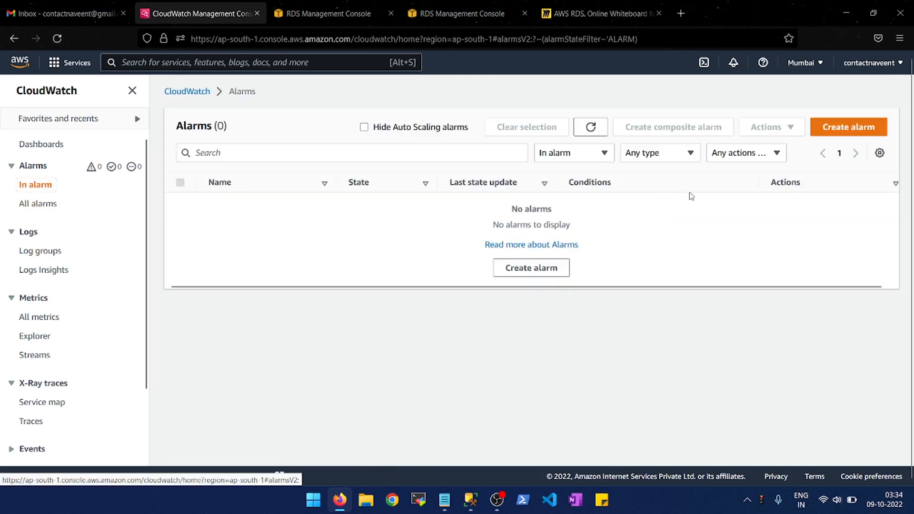
click(827, 130)
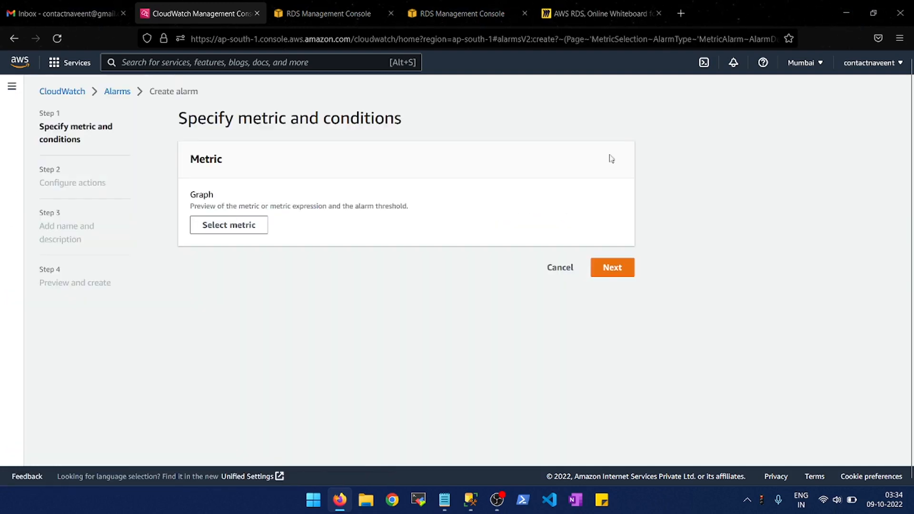
click(240, 225)
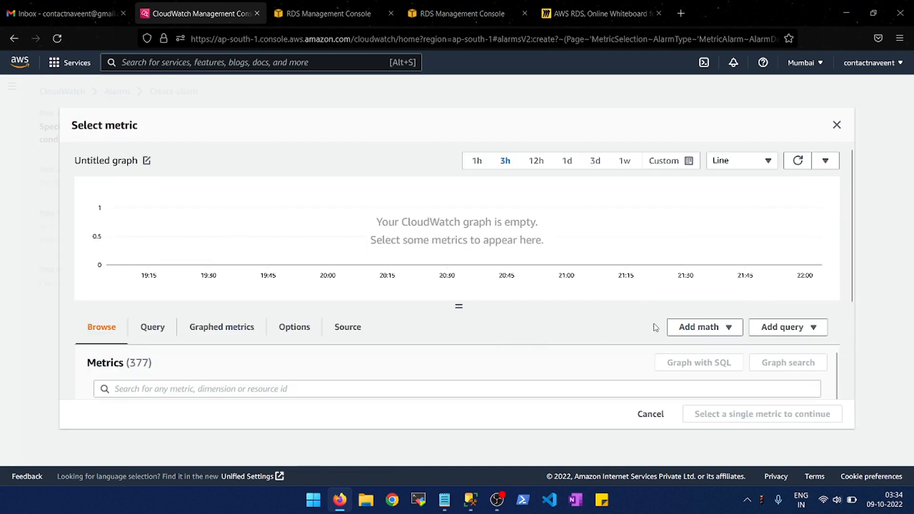
scroll(501, 387, down, 5)
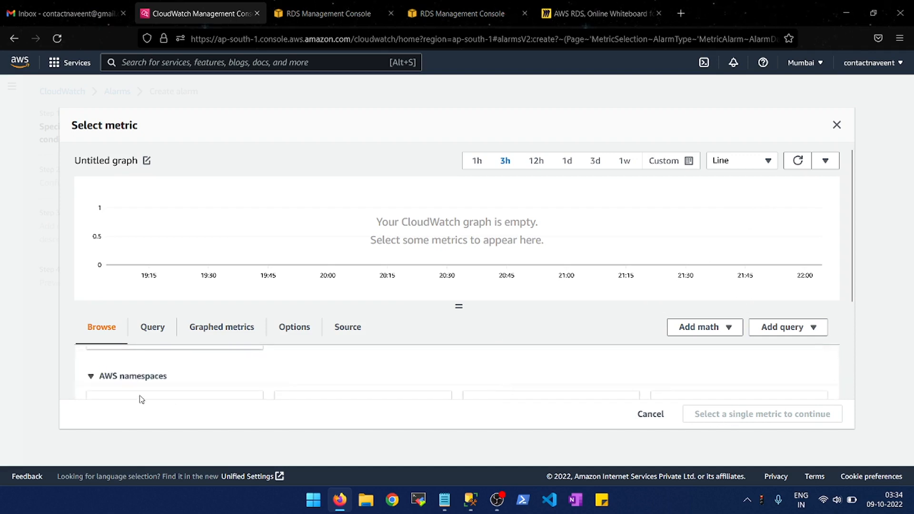
click(92, 379)
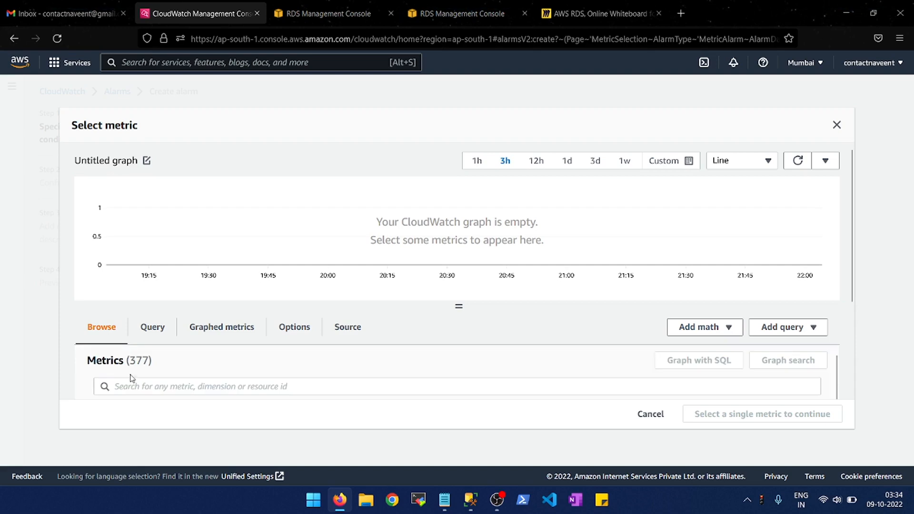
click(836, 126)
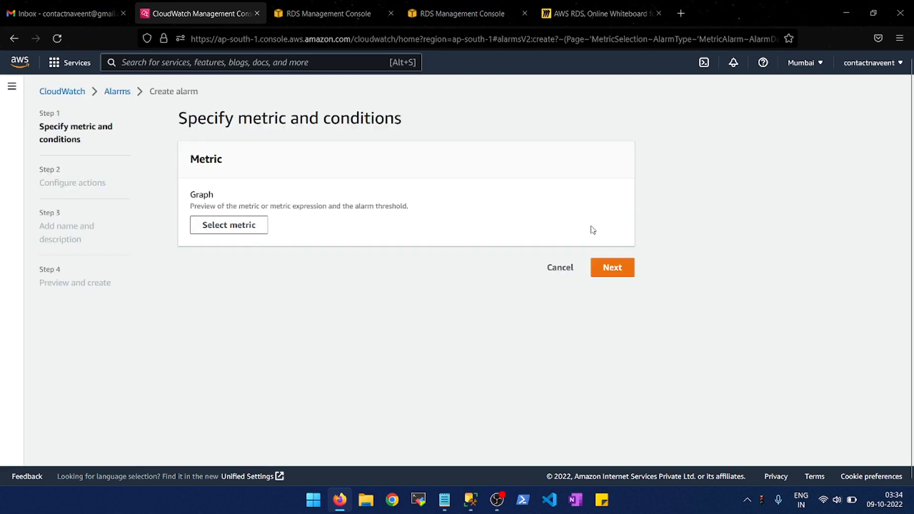
click(610, 269)
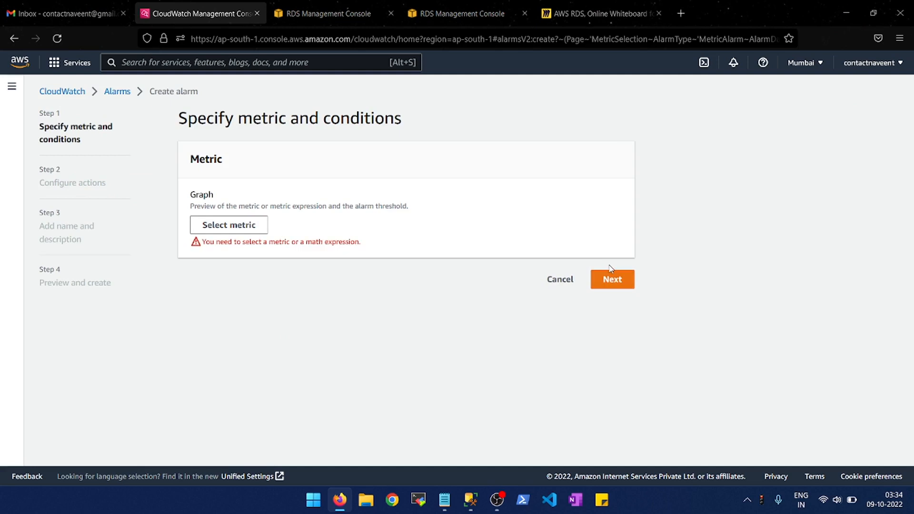
- Open the metric selection for the new alarm and list the RDS metrics by database engine
click(229, 226)
scroll(274, 383, down, 2)
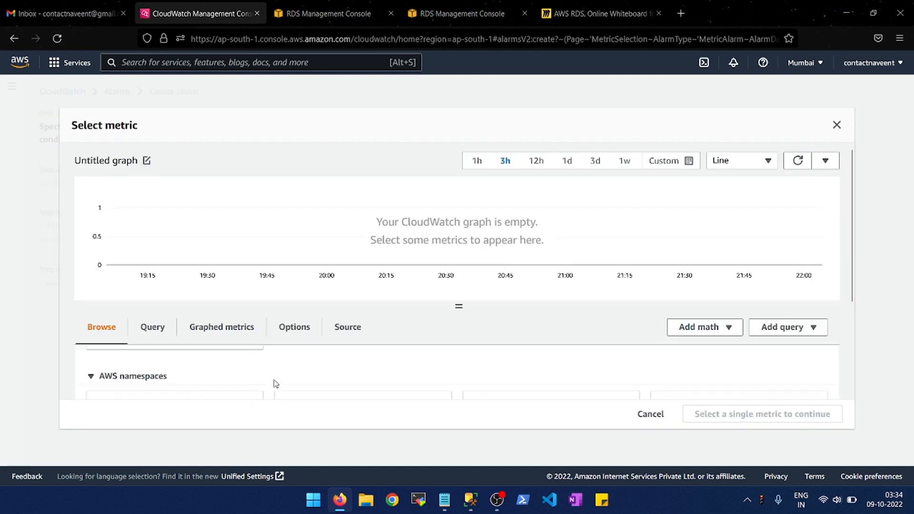
scroll(275, 384, down, 2)
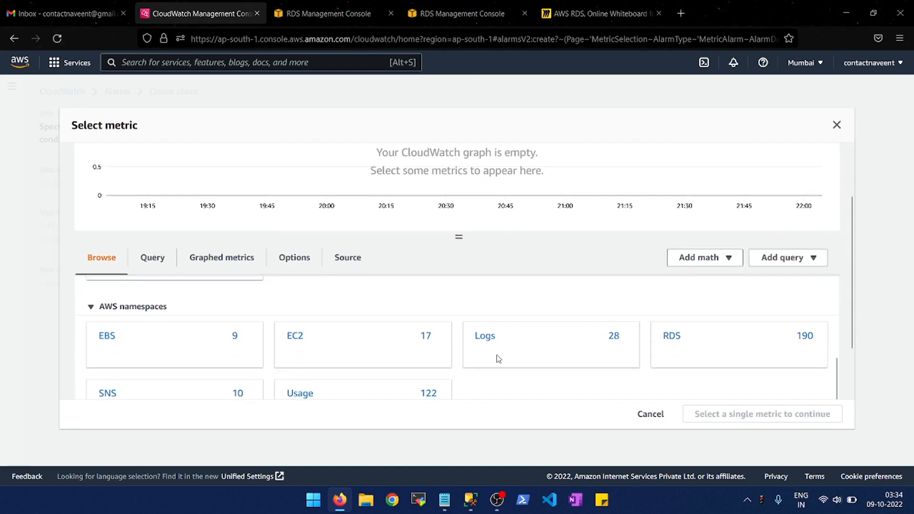
click(672, 344)
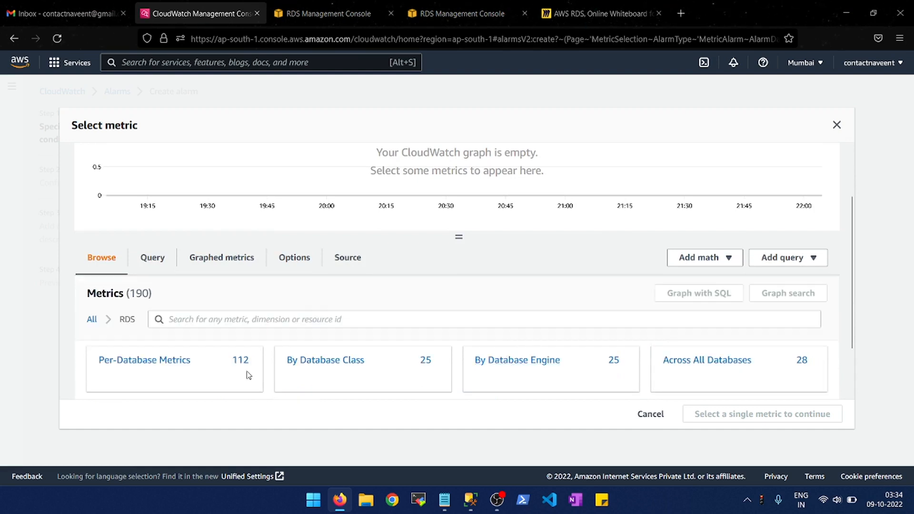
click(495, 364)
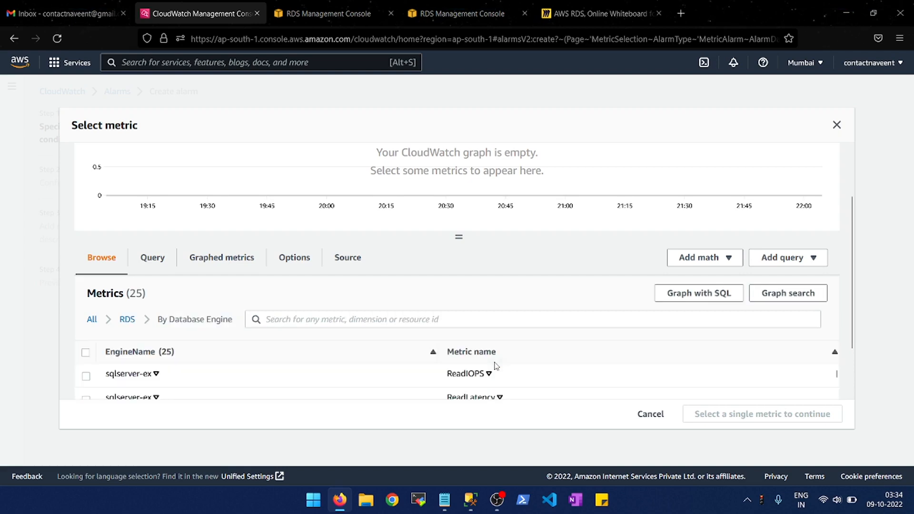
- Choose the FreeableMemory metric of the sqlserver-ex engine as the alarm's metric
scroll(202, 392, down, 3)
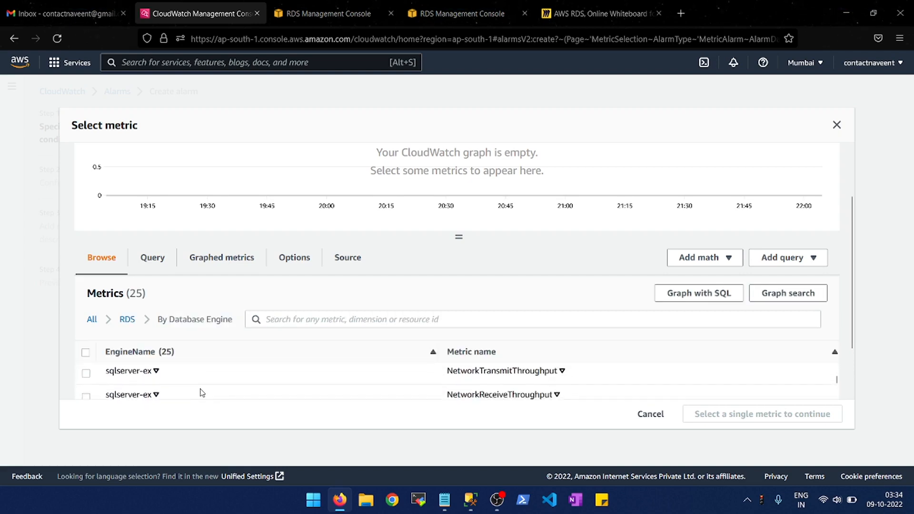
scroll(202, 393, down, 5)
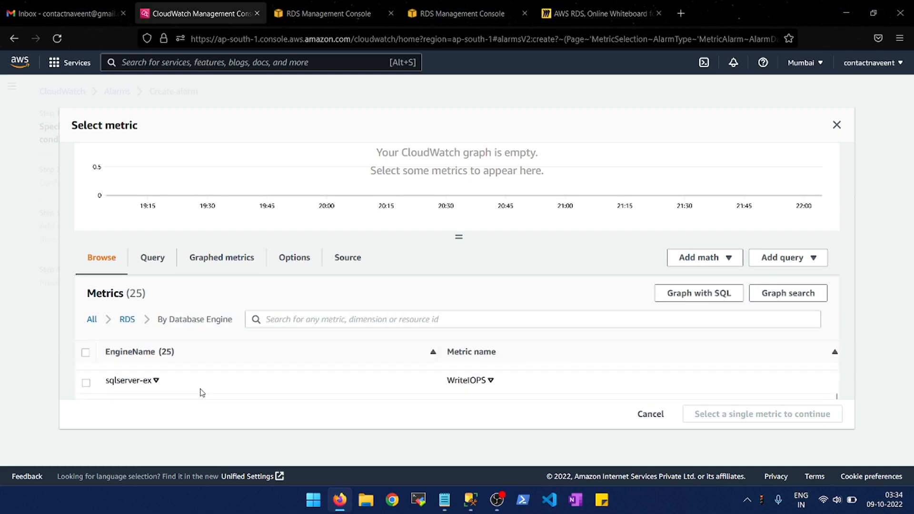
scroll(202, 393, down, 2)
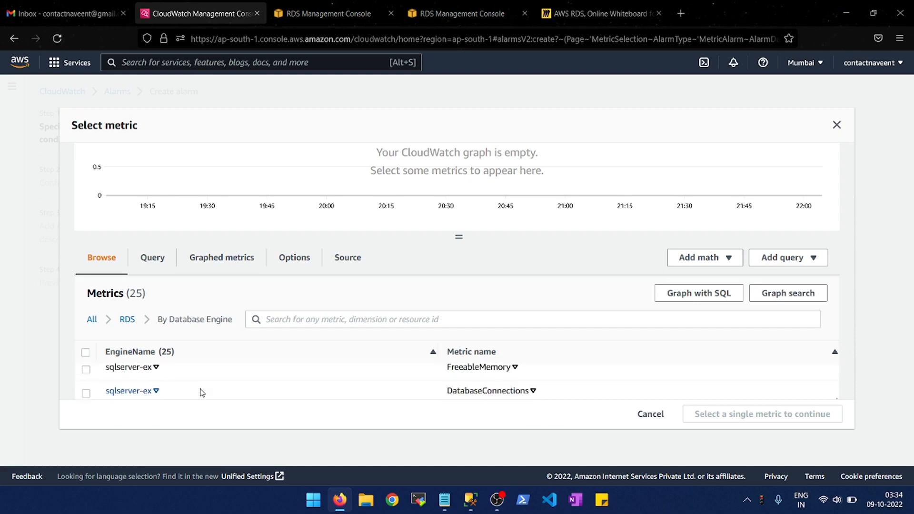
click(462, 378)
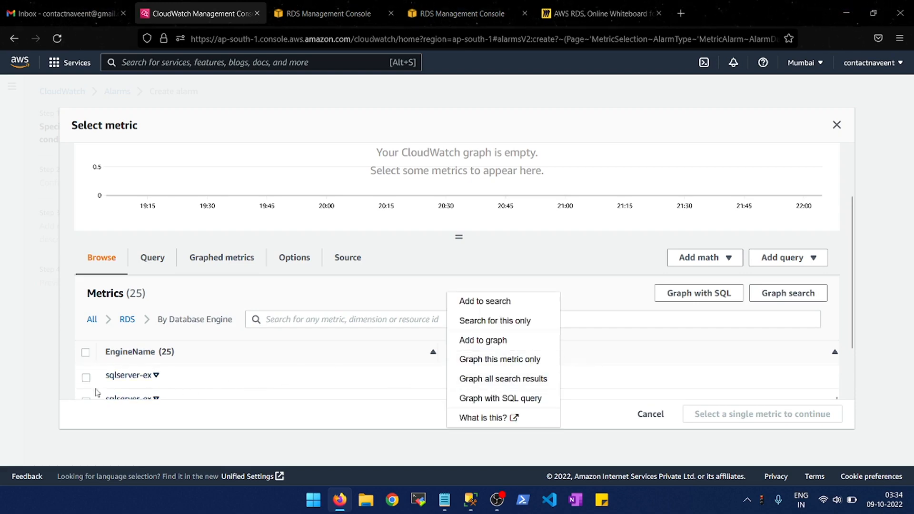
click(83, 379)
click(85, 378)
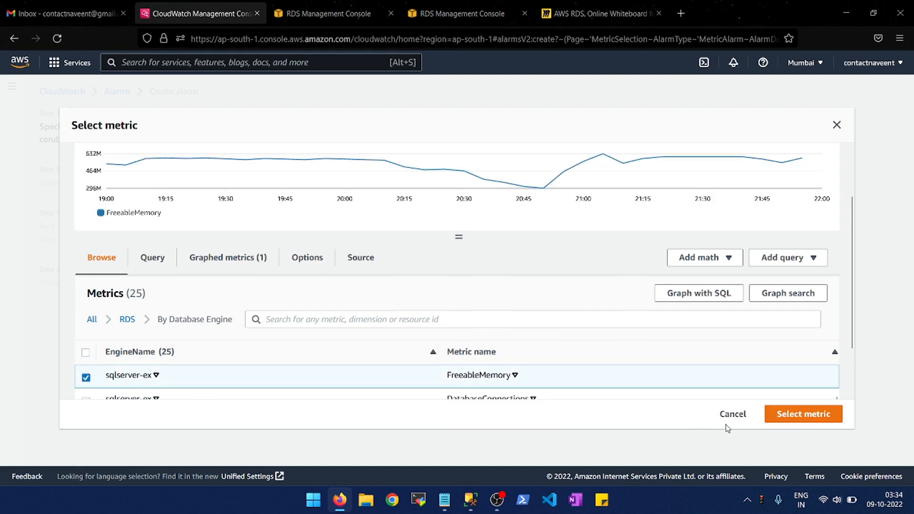
click(817, 416)
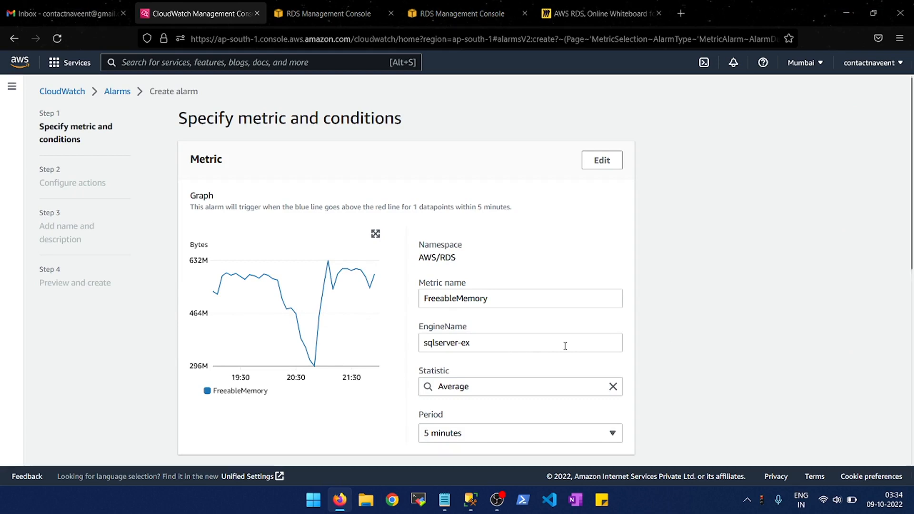
- Review the alarm's FreeableMemory graph, statistic and period settings, and its threshold type and condition options
scroll(523, 369, down, 1)
scroll(523, 369, down, 2)
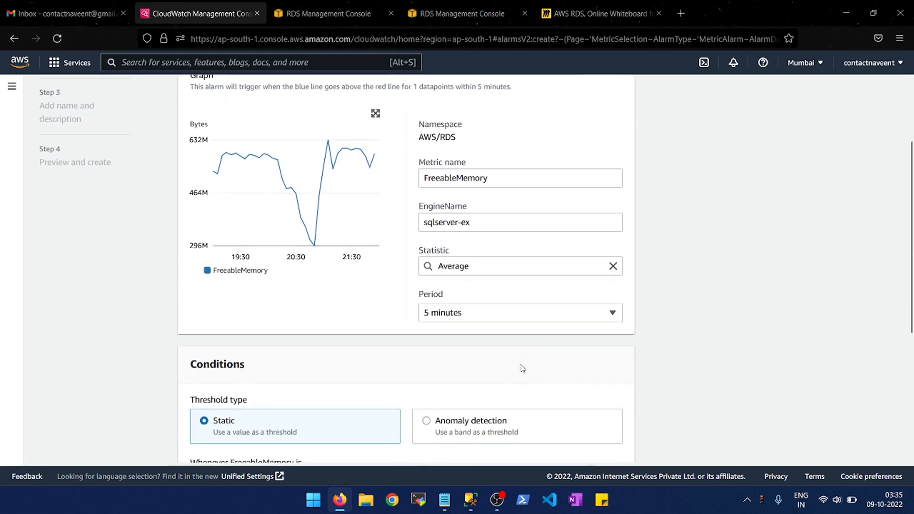
scroll(523, 369, down, 2)
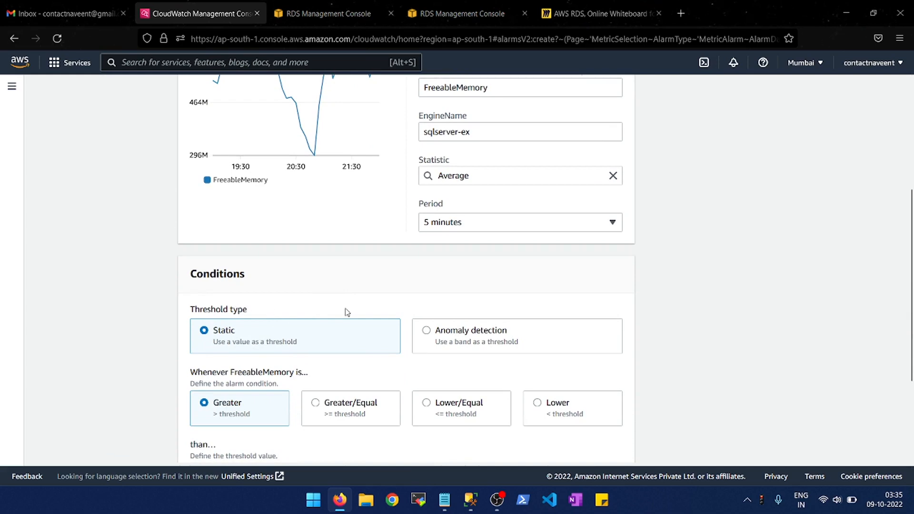
scroll(345, 312, down, 1)
scroll(362, 244, up, 3)
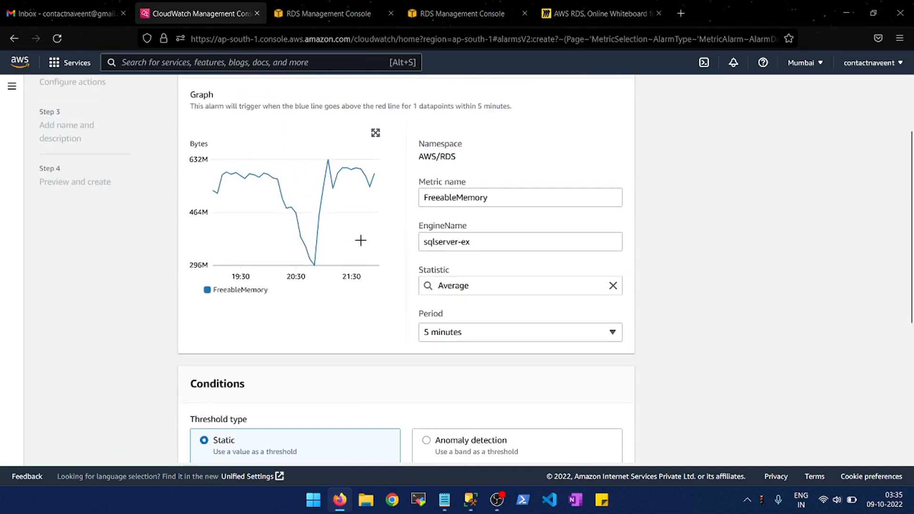
scroll(261, 345, down, 4)
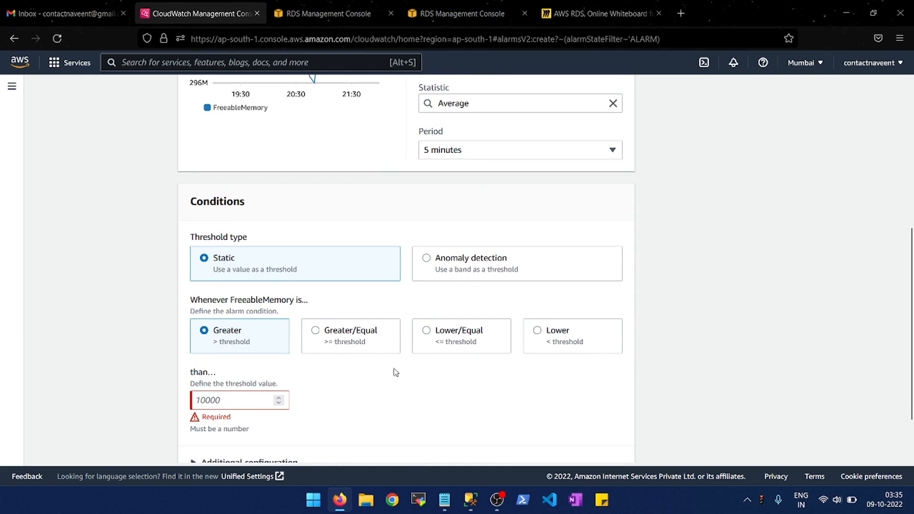
- Expand the alarm's additional configuration, set the static threshold to greater than 100000, and continue to the action settings
scroll(238, 348, down, 2)
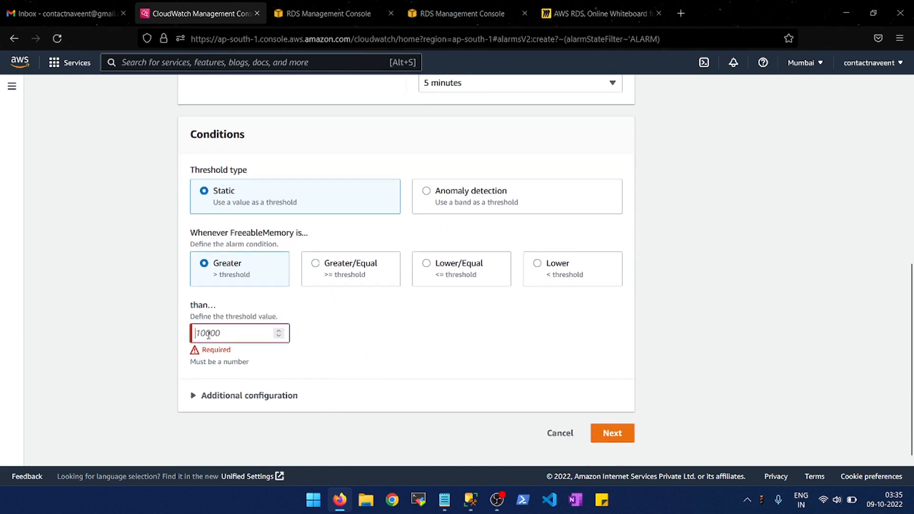
click(210, 397)
scroll(407, 373, down, 2)
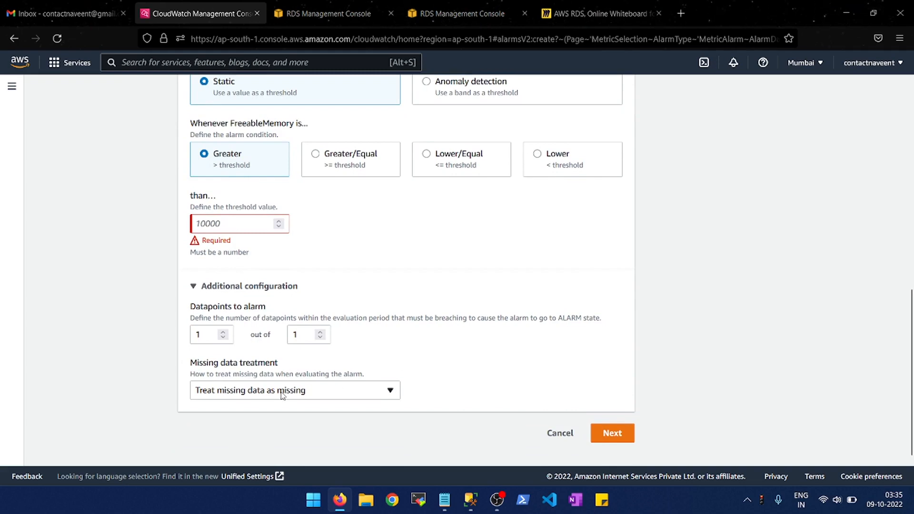
scroll(358, 312, up, 1)
click(227, 269)
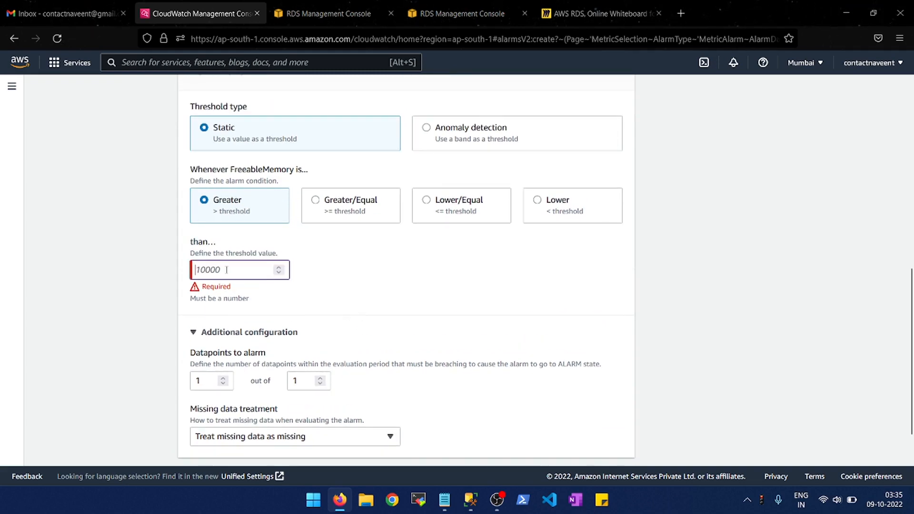
text(100000)
click(374, 281)
scroll(458, 313, down, 1)
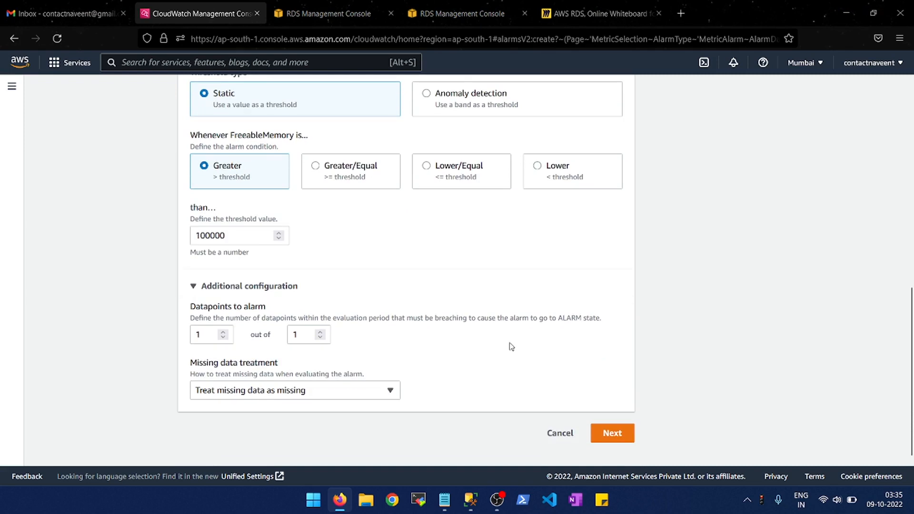
click(609, 440)
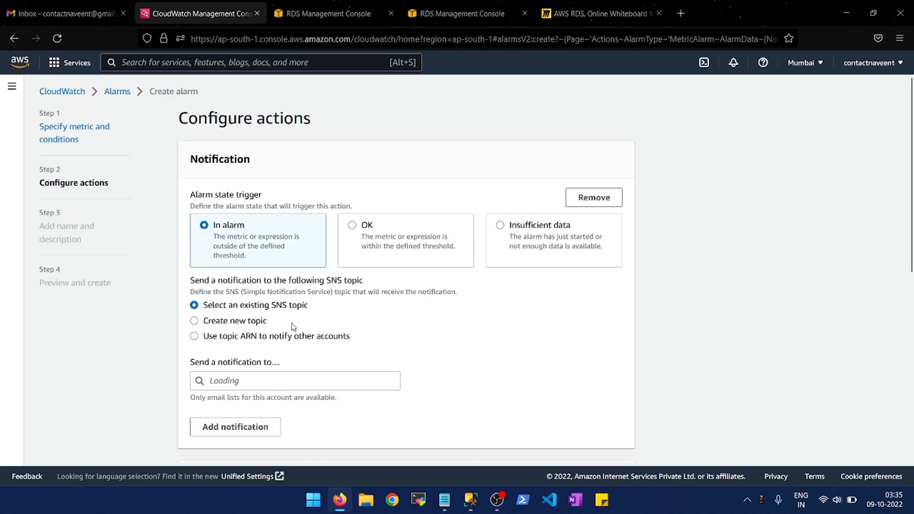
- Compare the topic ARN and existing SNS topic options for the alarm notification, and search the AWS services for "simple"
click(213, 337)
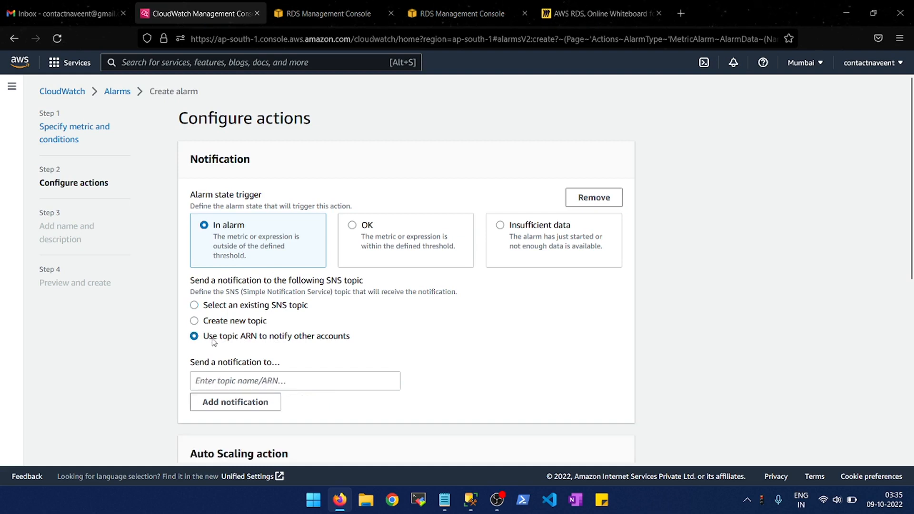
click(222, 308)
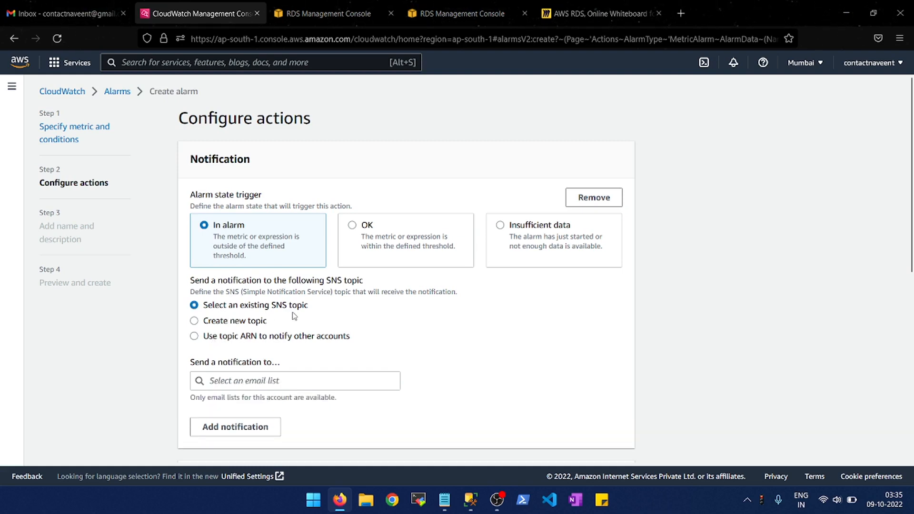
scroll(294, 316, down, 3)
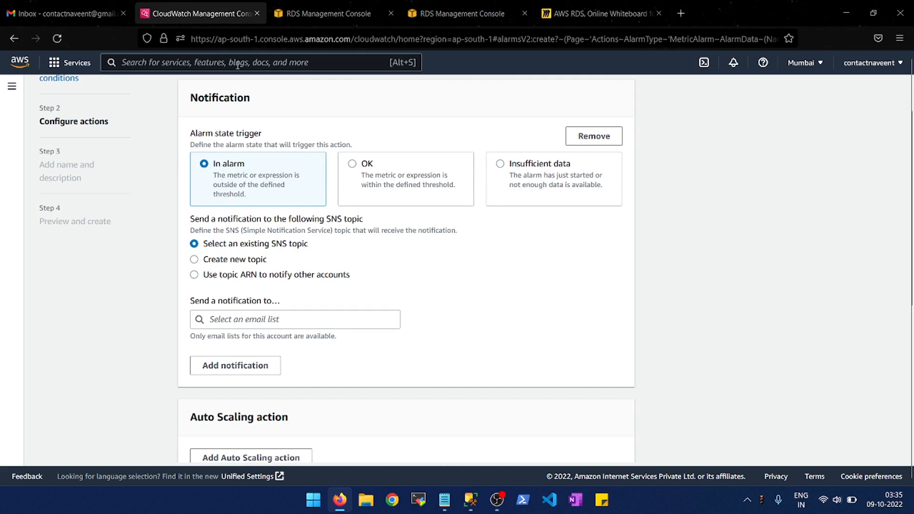
text(simple)
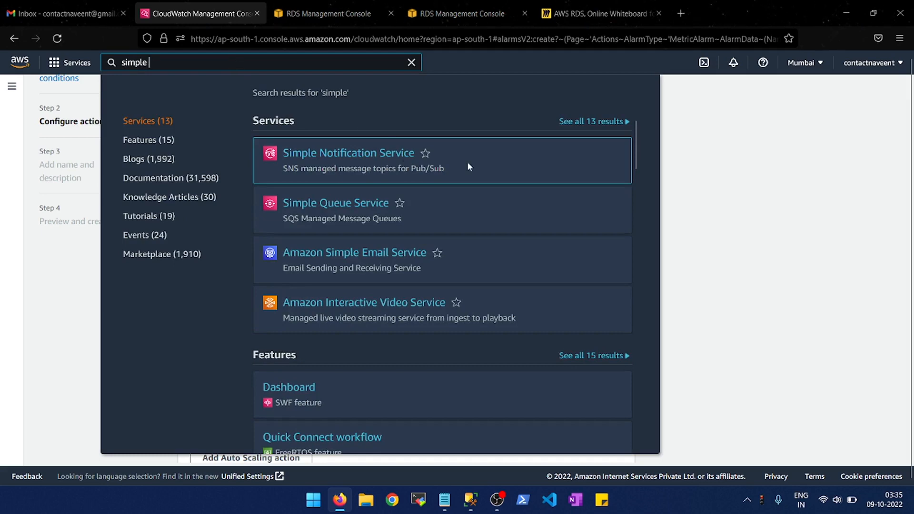
click(715, 260)
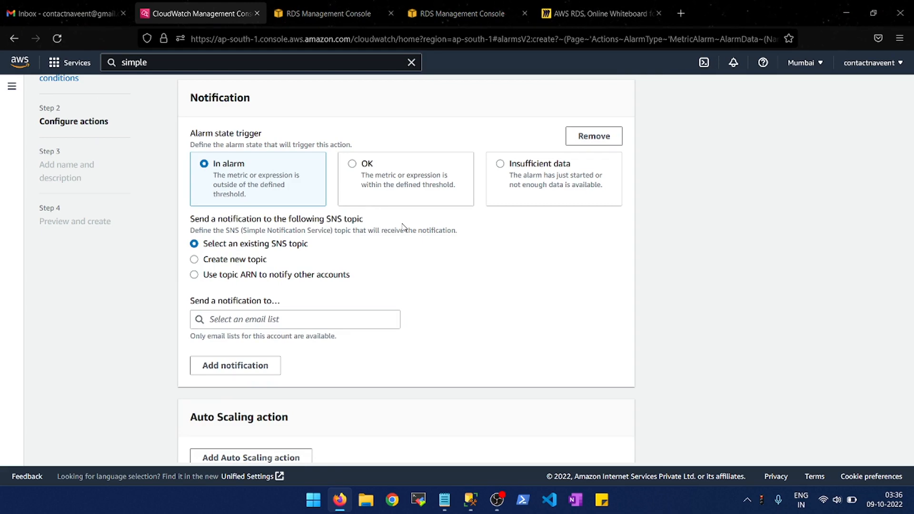
- Review the Auto Scaling, EC2 and Systems Manager action sections and cancel the alarm creation
scroll(402, 226, down, 2)
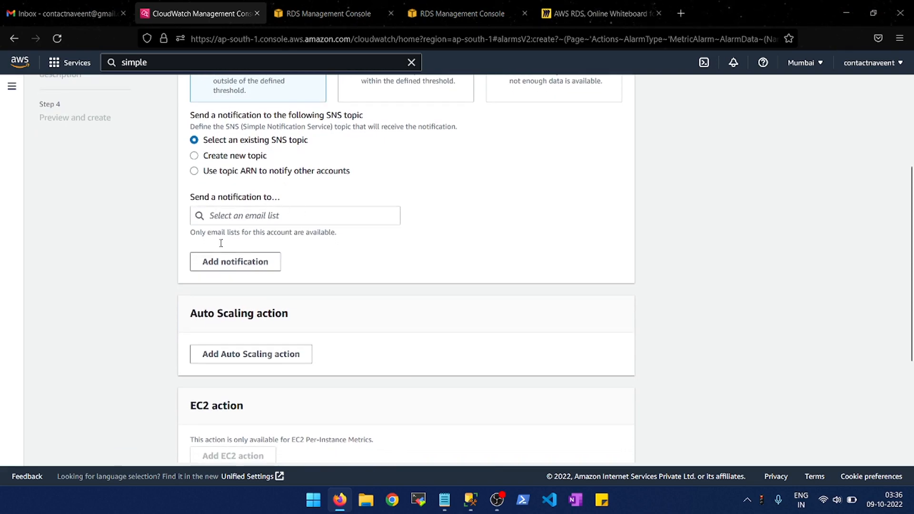
scroll(352, 283, down, 3)
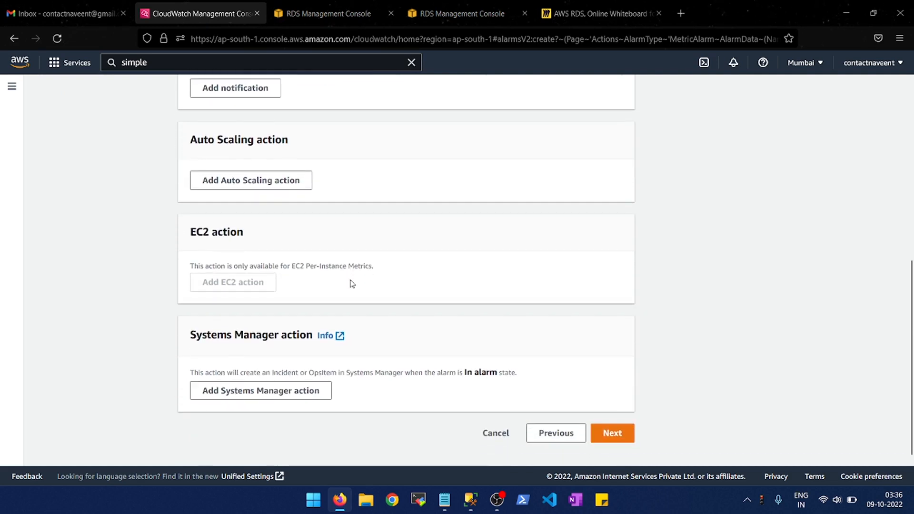
click(489, 437)
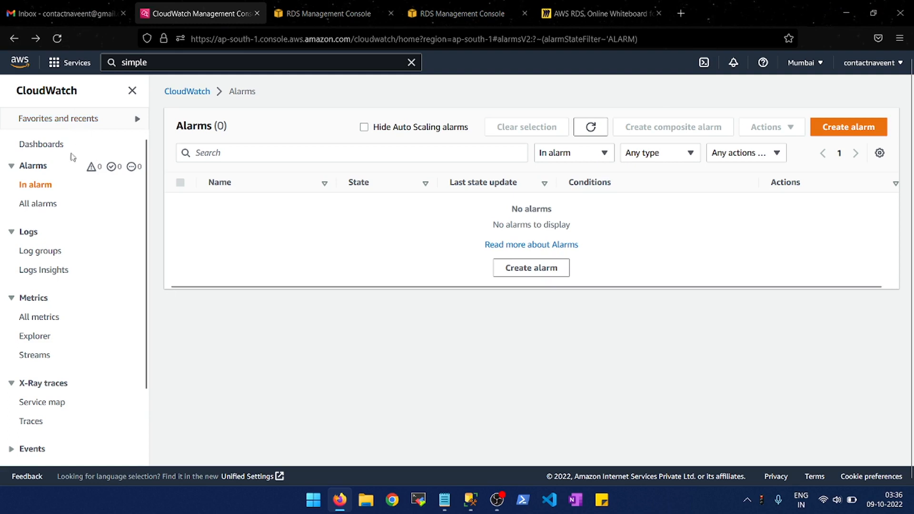
- Display the CloudWatch log groups and return to the AWS console home page
click(43, 253)
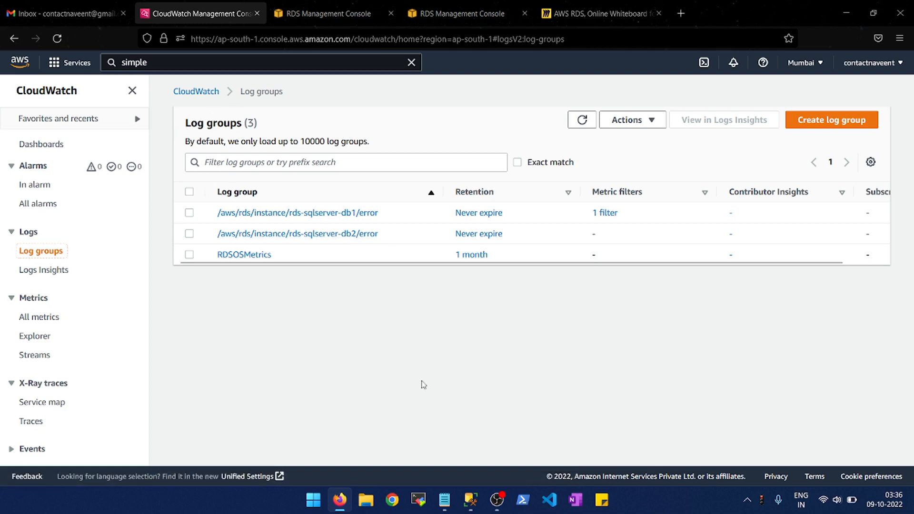
click(30, 69)
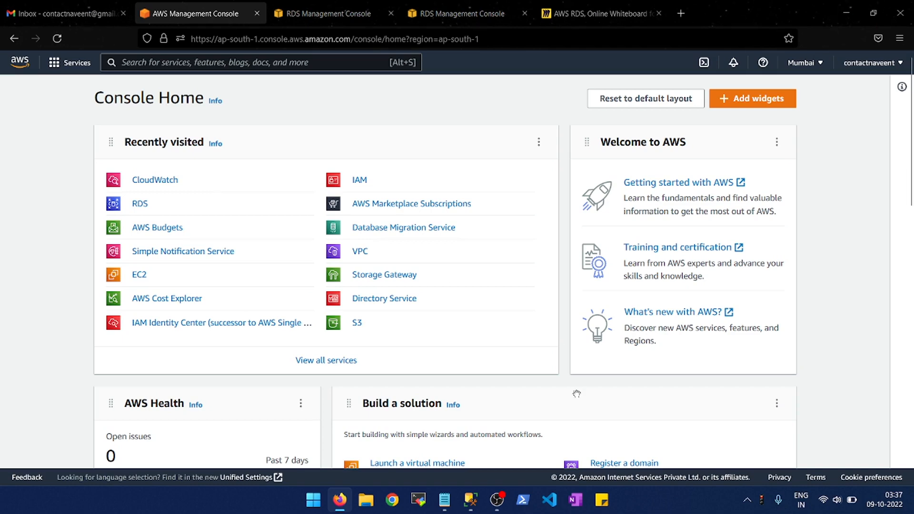
mouse_move(501, 509)
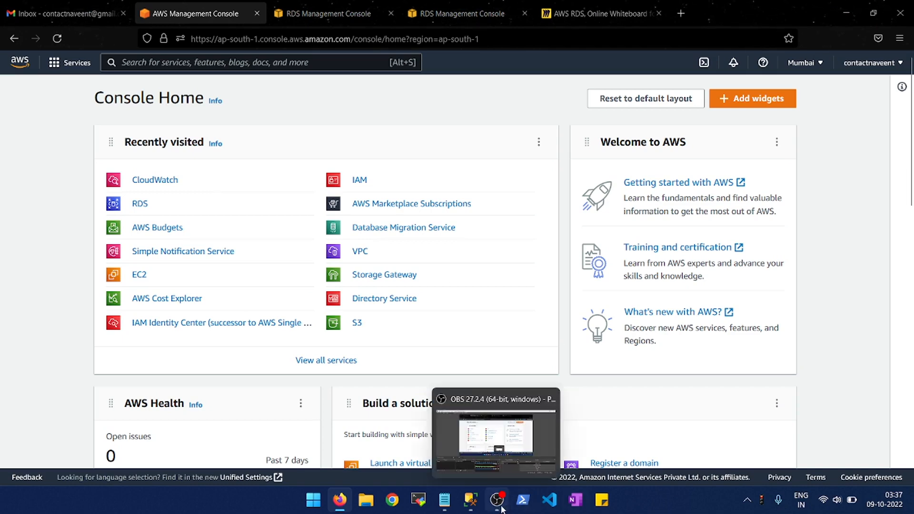
click(470, 500)
click(497, 500)
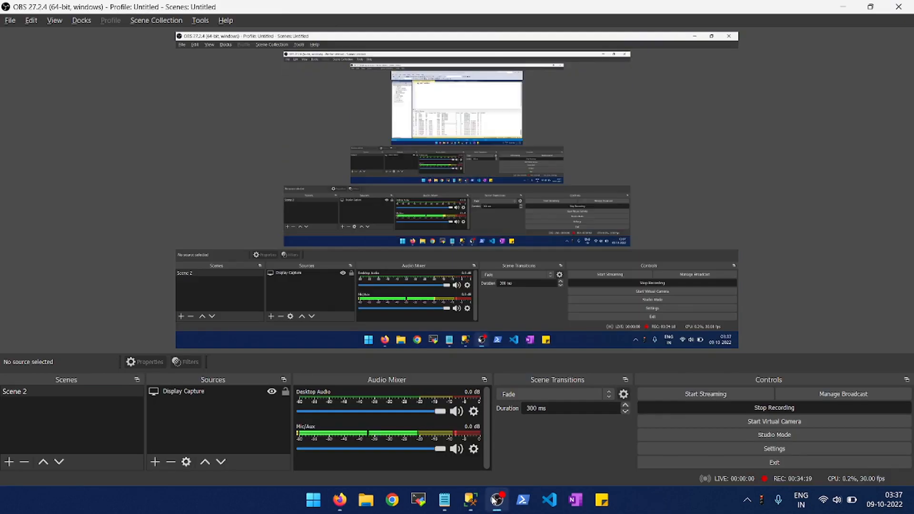